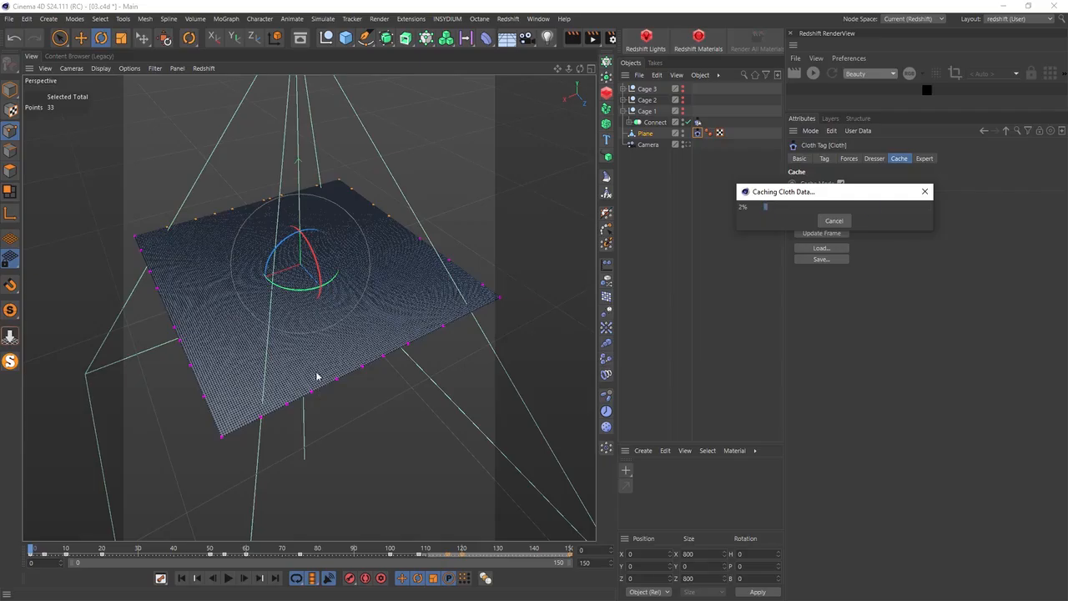
Calculate the simulation cache for the plane's Cloth tag
left_click(825, 159)
left_click(924, 159)
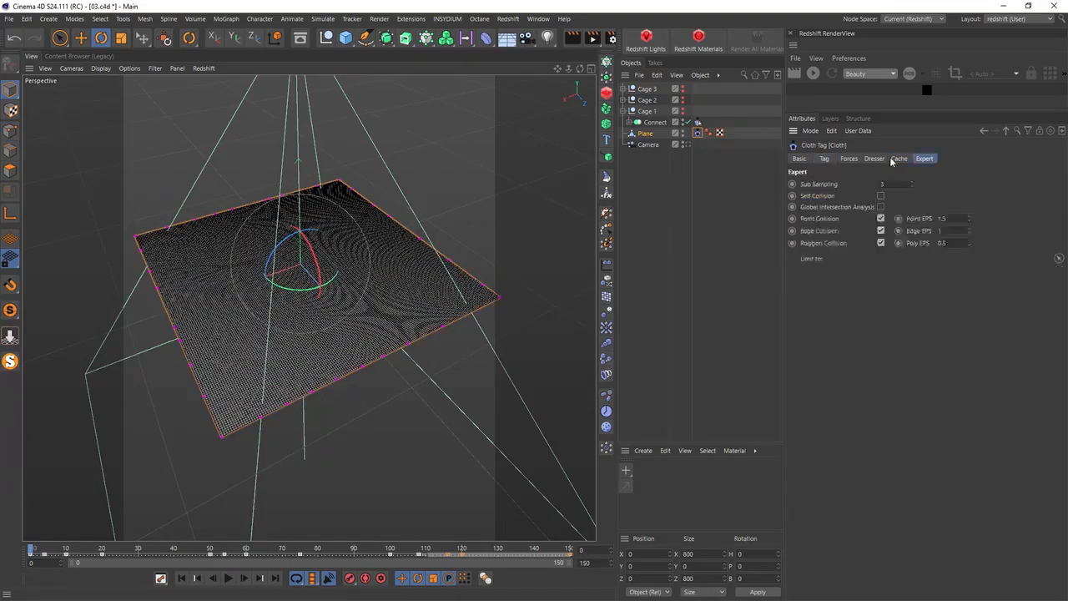
left_click(899, 158)
left_click(822, 210)
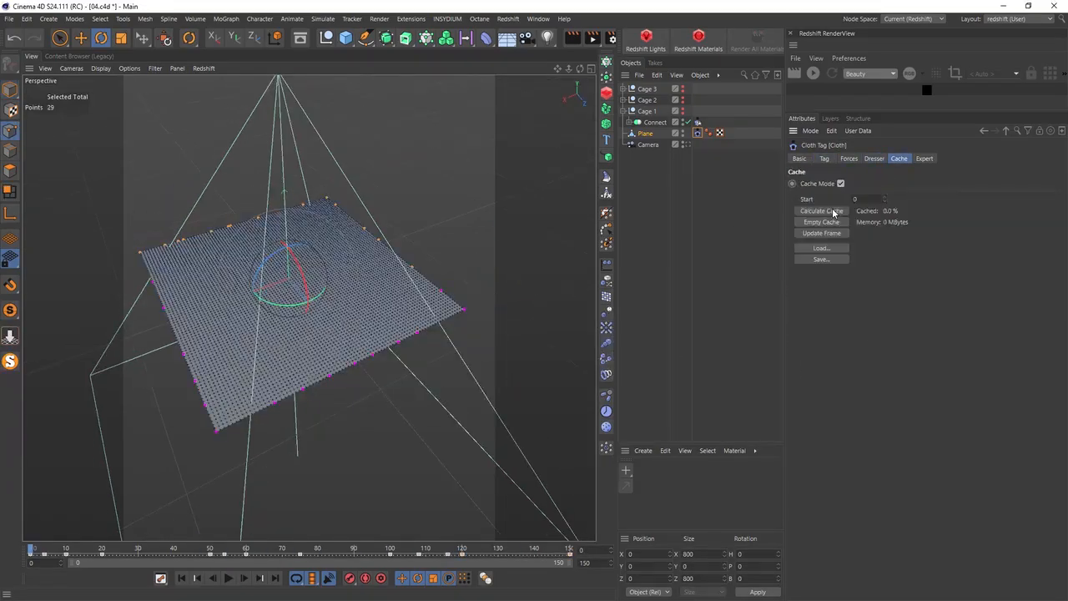
left_click(822, 211)
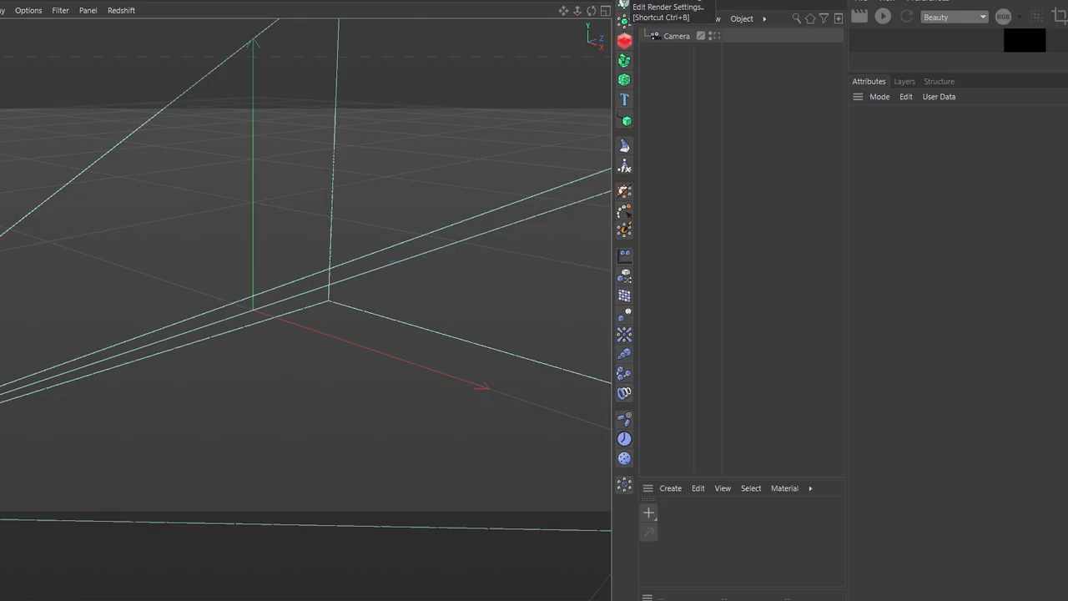
Set the film aspect to 0.8 in the render output settings
left_click(625, 4)
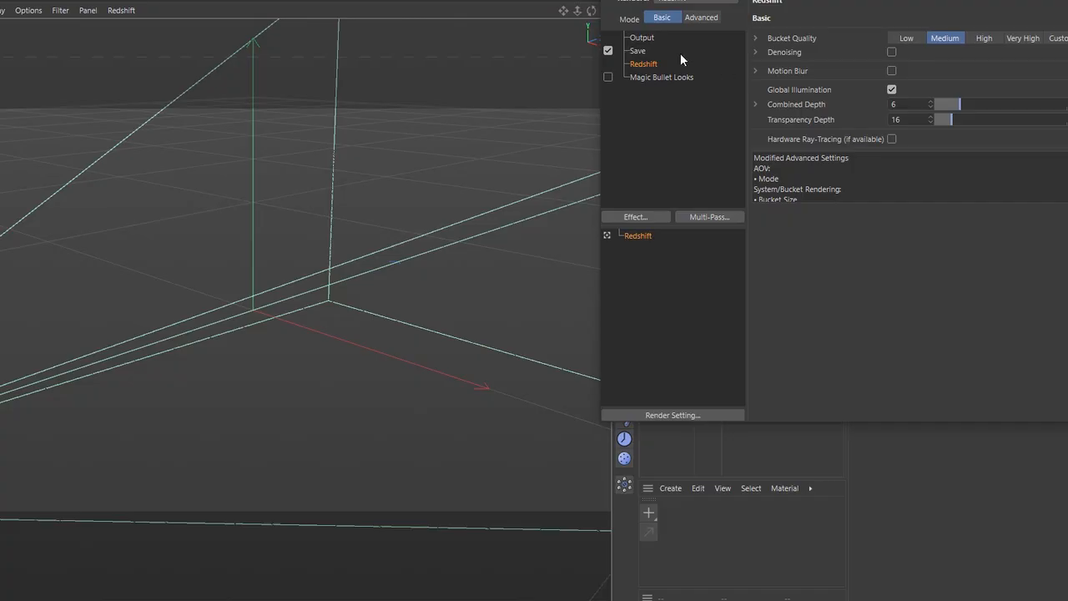
left_click(643, 38)
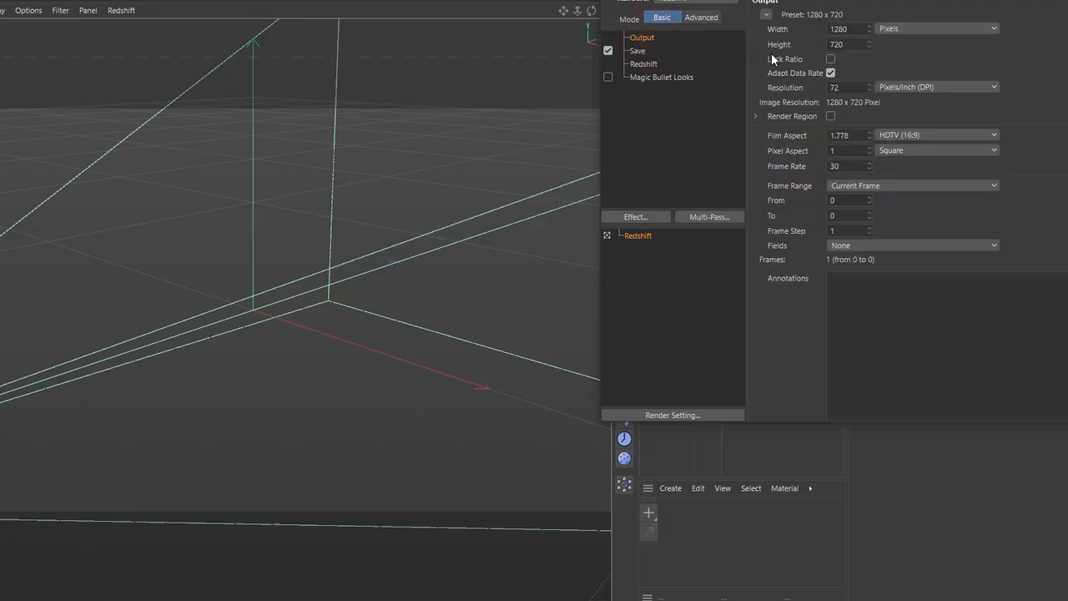
double_click(868, 135)
key("BackSpace")
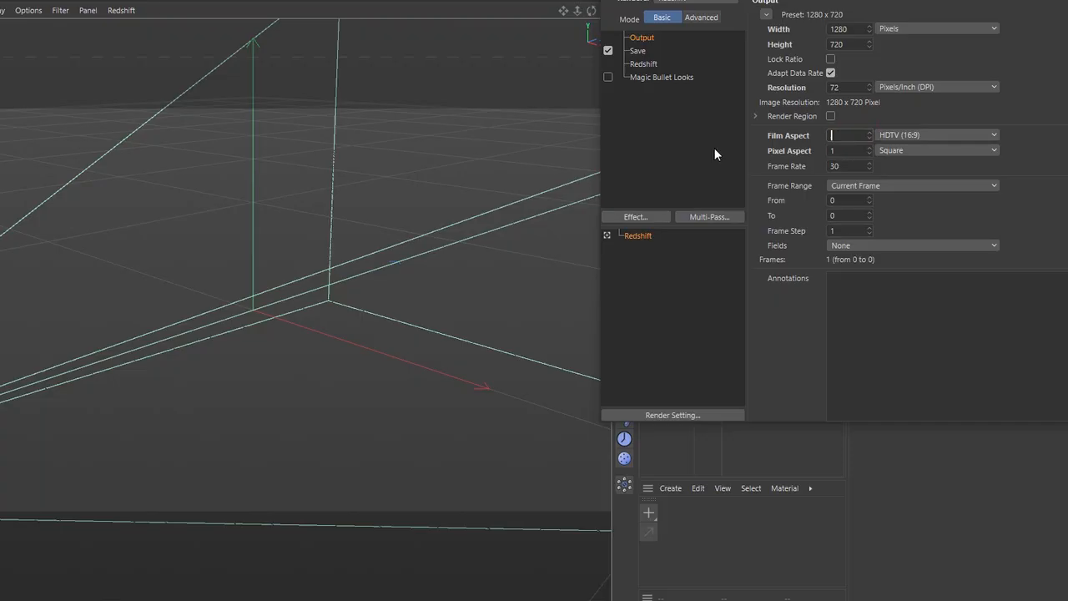
type("0.8")
key("Return")
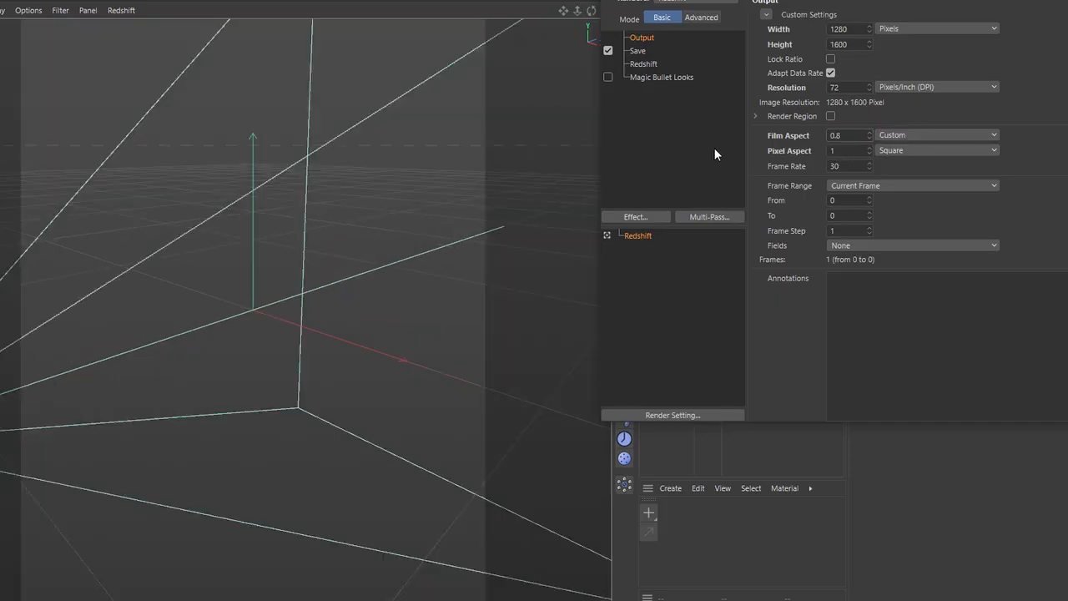
Review the file path for saving the regular image in the render settings
left_click(639, 52)
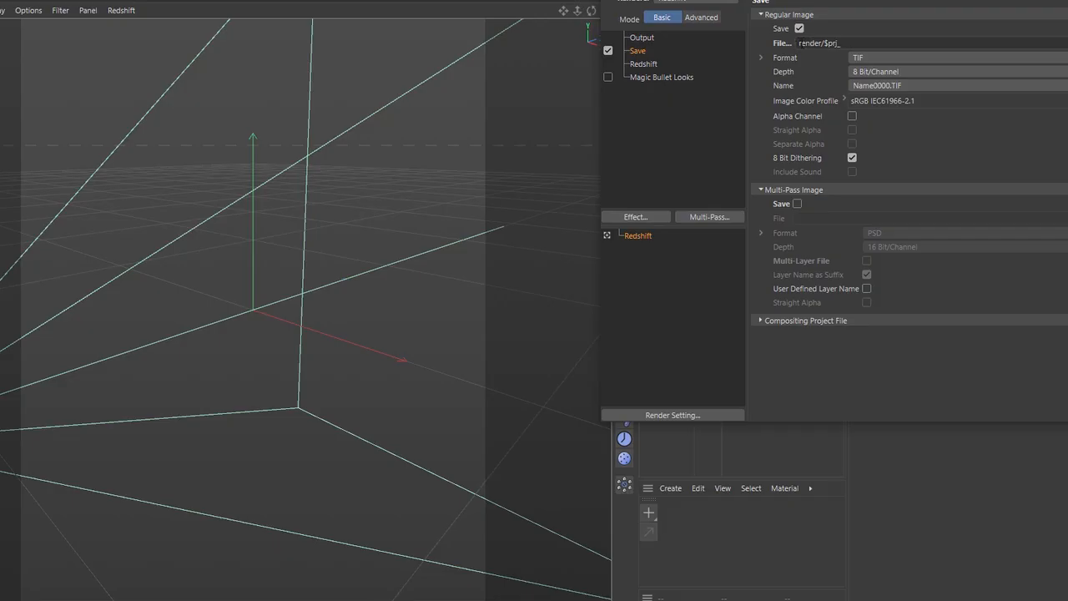
left_click_drag(825, 43, 845, 43)
left_click(841, 44)
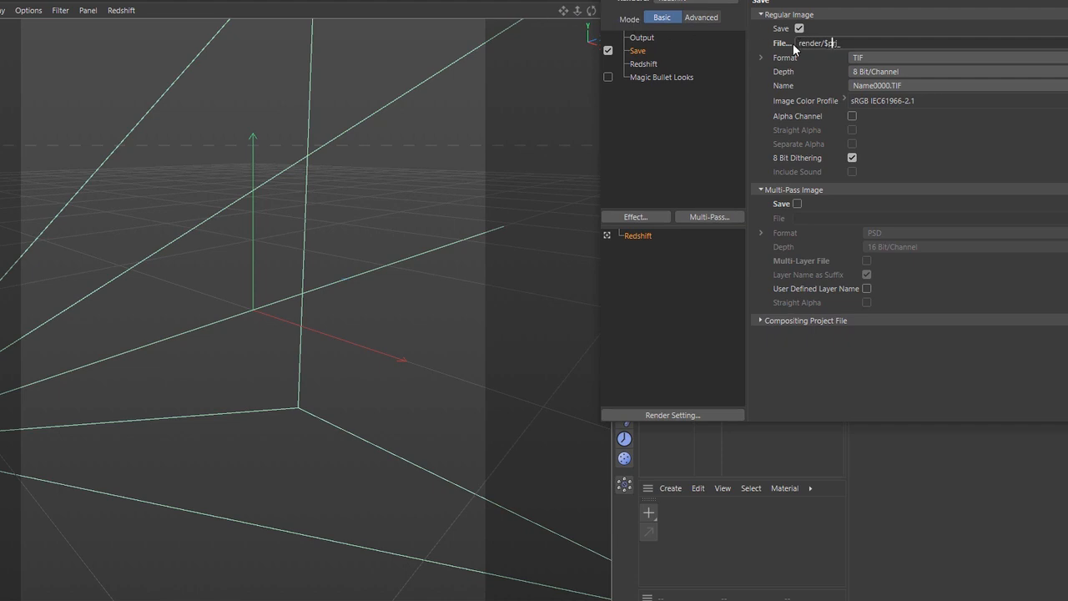
Lock the output aspect ratio and set the render height to 1000 pixels
left_click(840, 42)
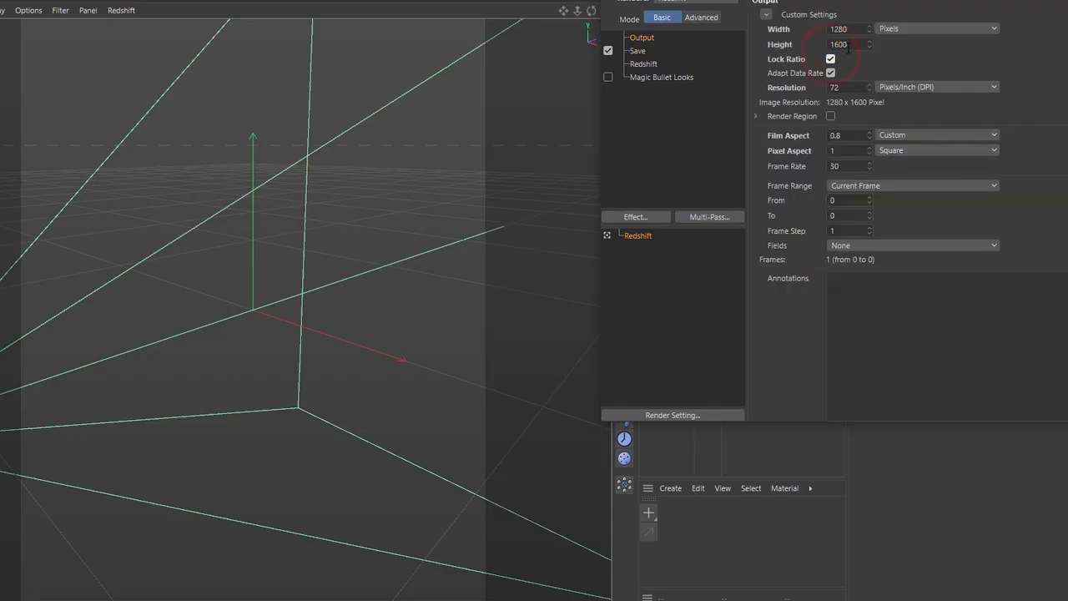
double_click(838, 45)
type("1000")
key("Return")
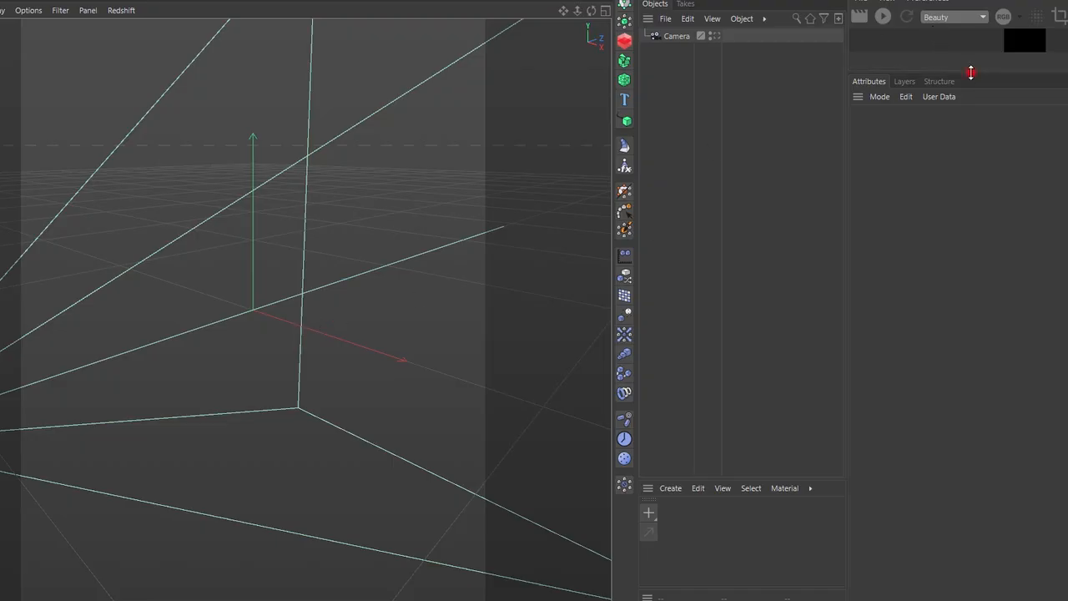
Enlarge the Redshift RenderView area, and collapse it back
left_click_drag(970, 68, 1002, 230)
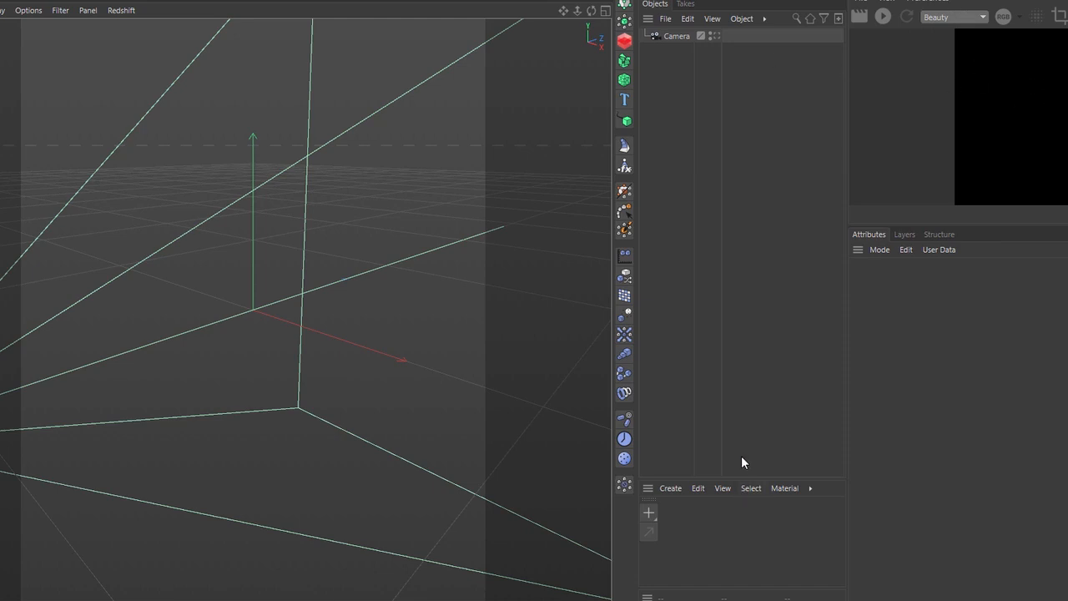
left_click(1026, 227)
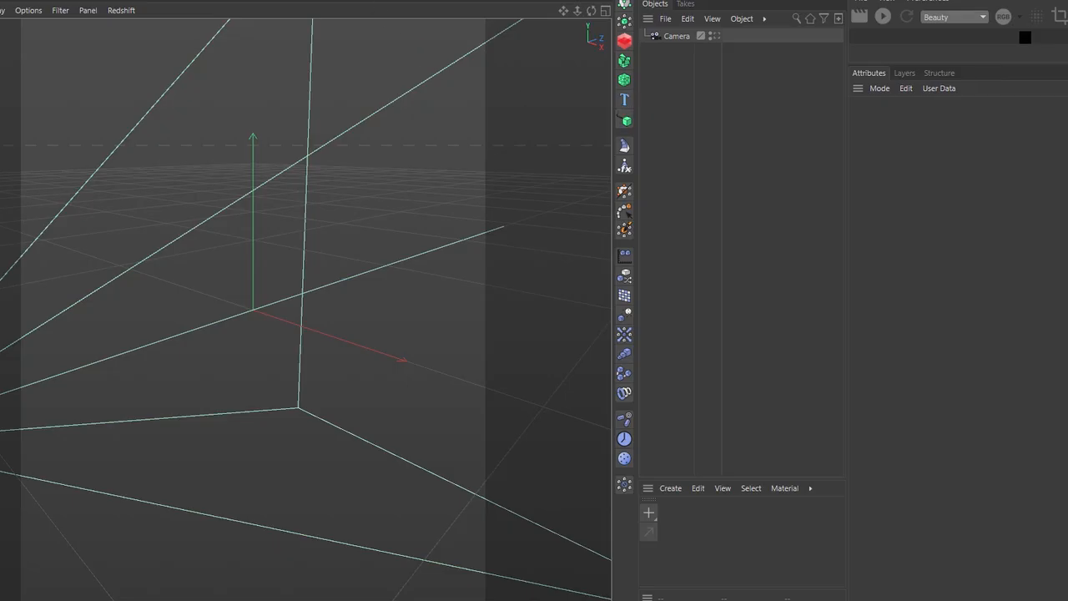
Add a plane with a width and height of 800 and display its segment lines in the viewport
left_click(625, 40)
left_click(363, 4)
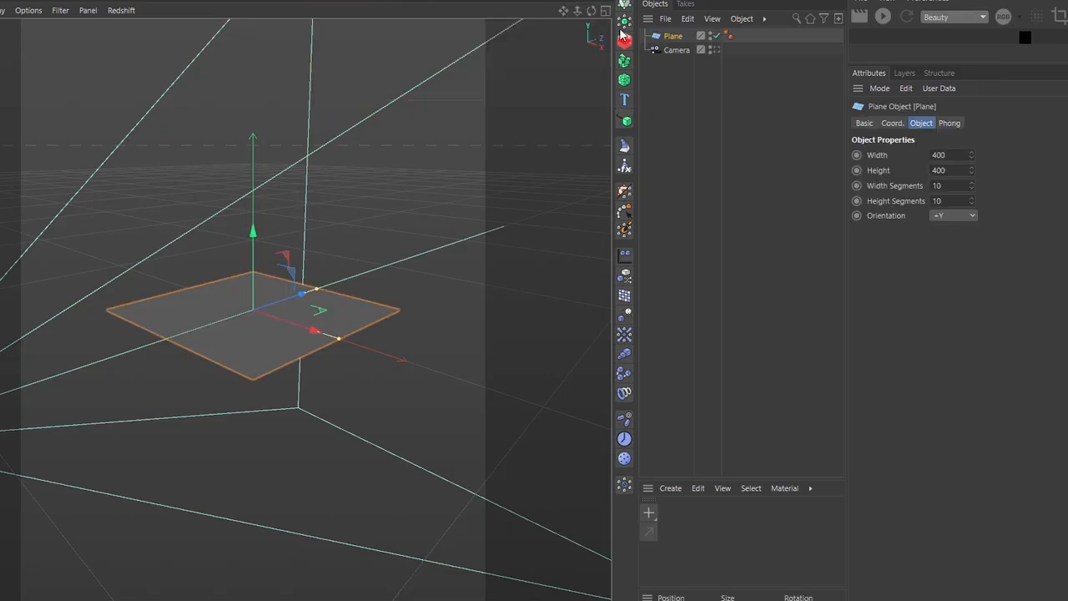
left_click(935, 155)
type("800")
key("Tab")
type("800")
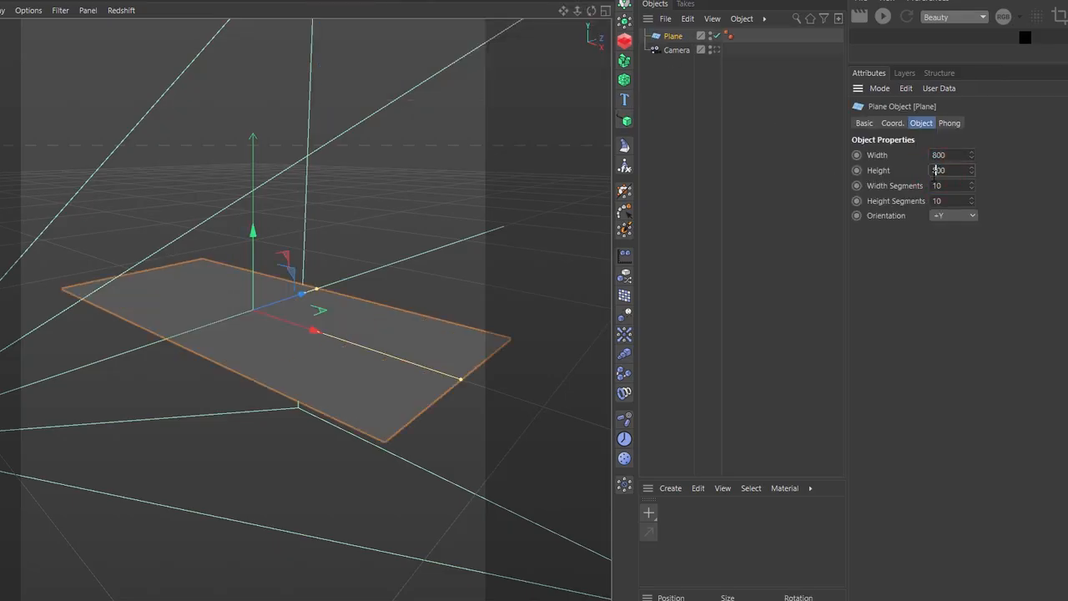
key("Return")
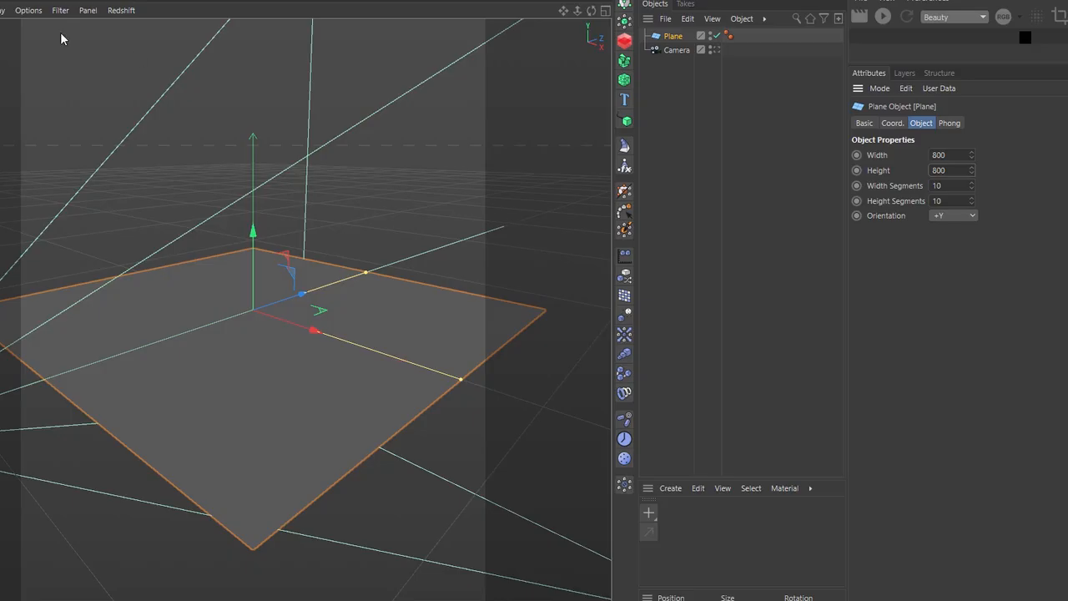
left_click(5, 10)
left_click(9, 48)
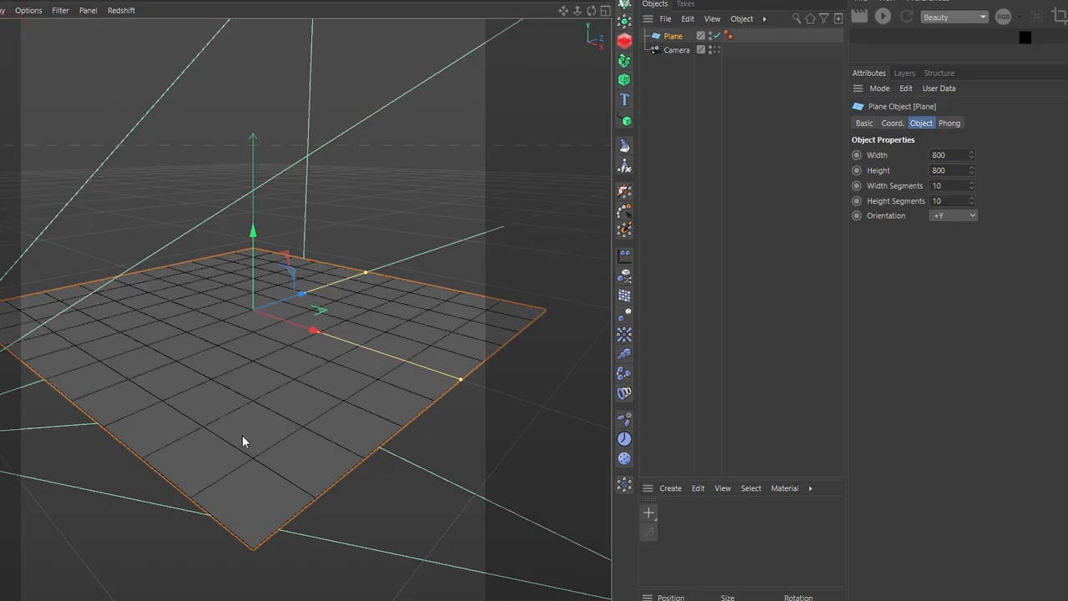
Set the plane's width and height segments to 40 and make the plane editable
double_click(954, 185)
type("40")
key("Tab")
type("40")
key("Return")
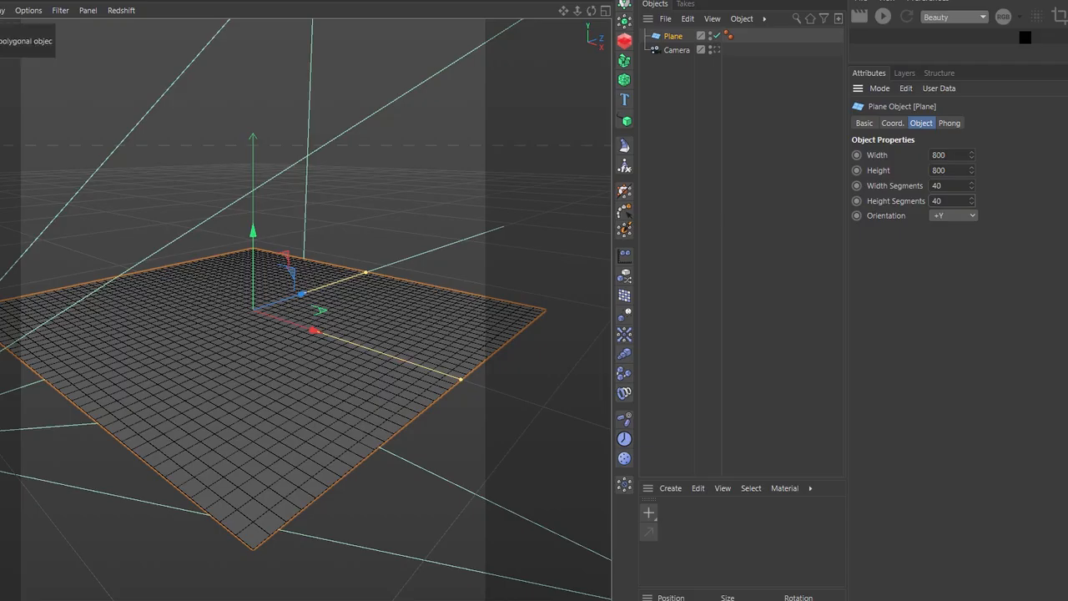
key("c")
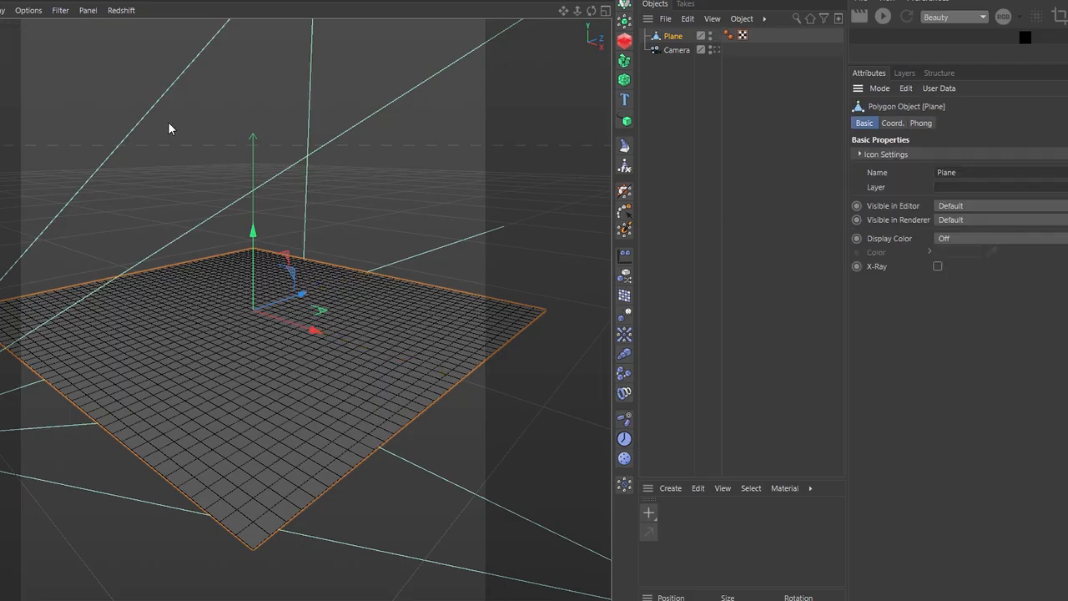
Select irregularly spaced points along all outer edges of the plane, including corner points
key("Return")
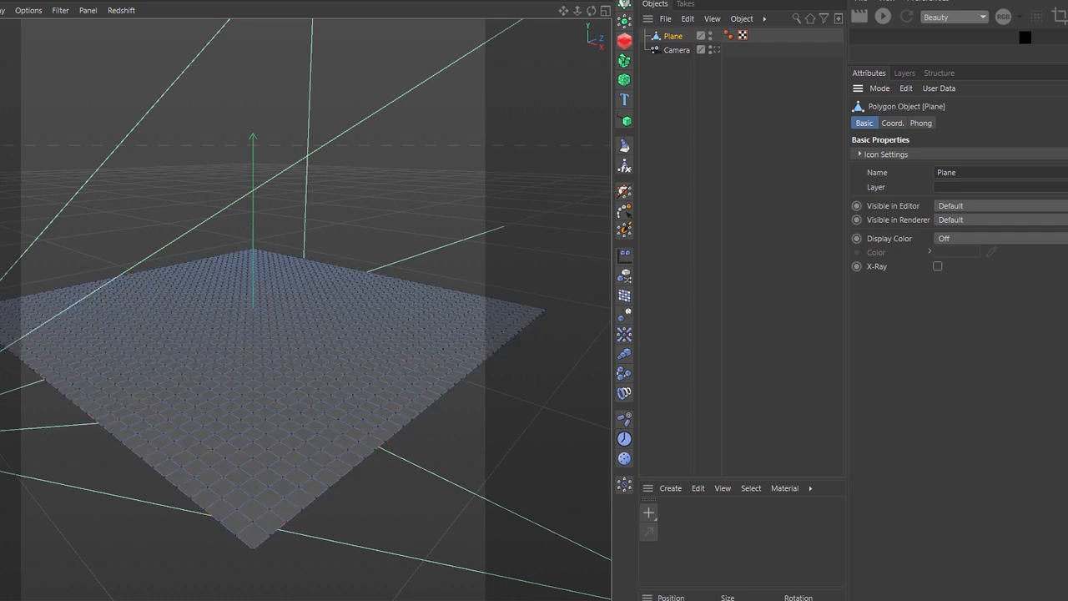
left_click(33, 372)
left_click(69, 408, "shift")
left_click(114, 449, "shift")
left_click(247, 554, "shift")
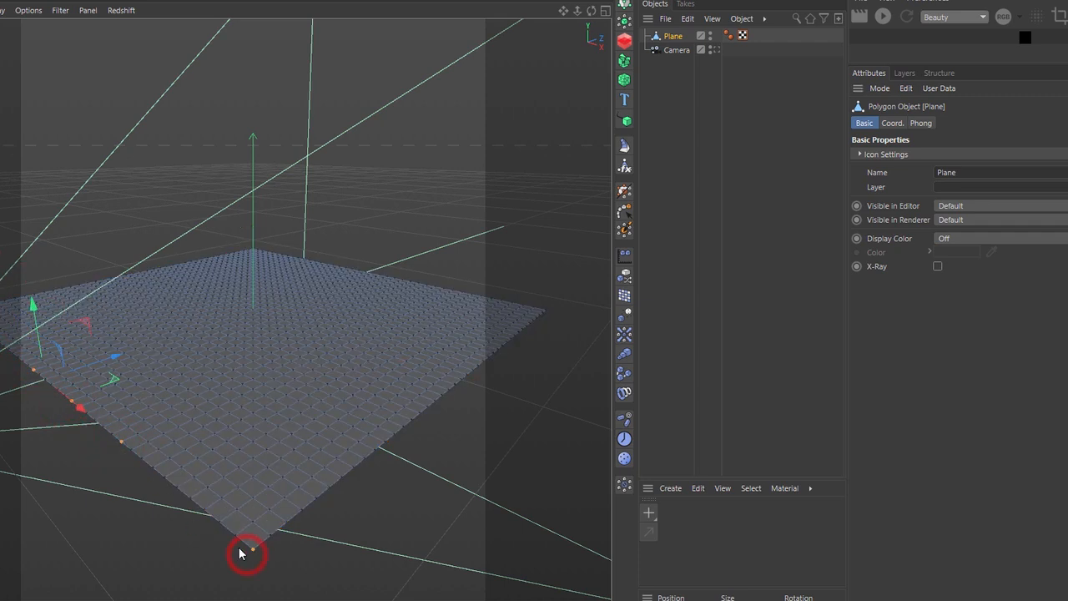
left_click(163, 481, "shift")
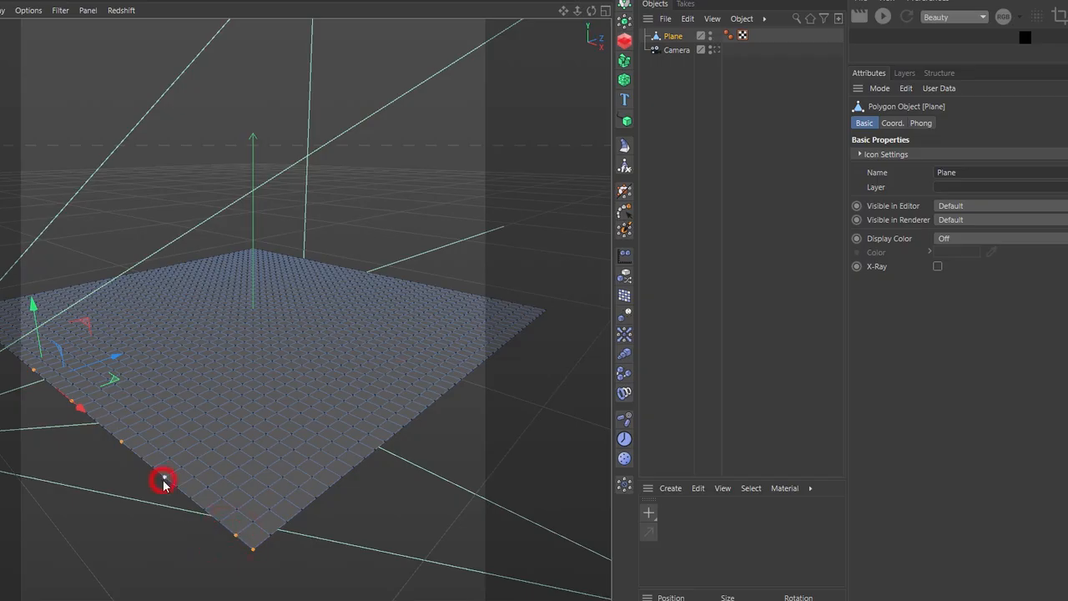
left_click(547, 313, "shift")
left_click_drag(267, 239, 265, 269, "alt")
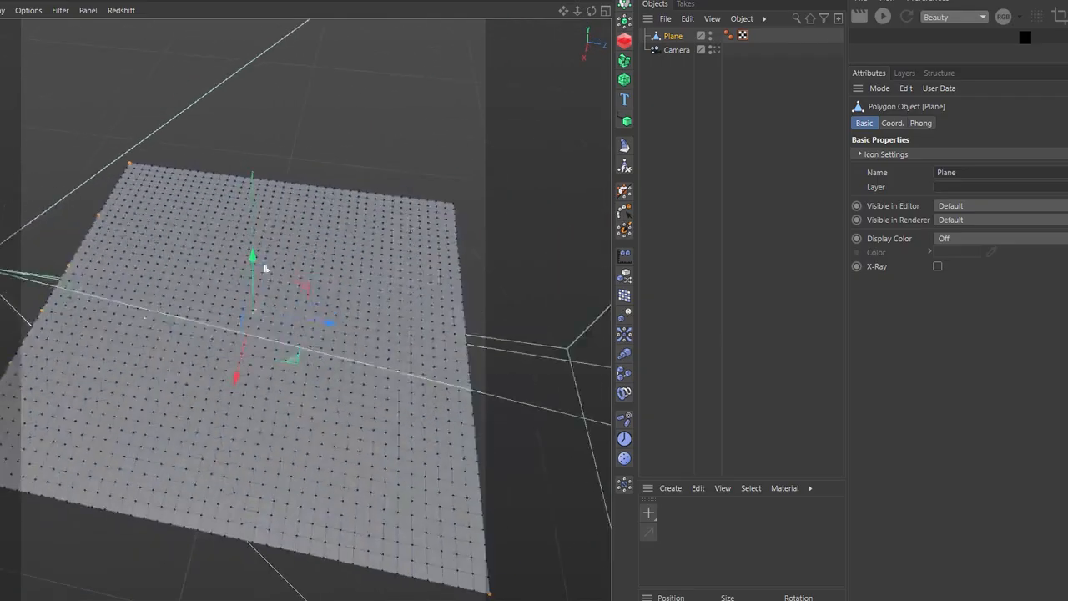
left_click(419, 199, "shift")
left_click(372, 194, "shift")
left_click(293, 182, "shift")
left_click(236, 176, "shift")
left_click(214, 173, "shift")
left_click(180, 168, "shift")
left_click(66, 499, "shift")
left_click(132, 514, "shift")
left_click(464, 310, "shift")
left_click(461, 289, "shift")
left_click(460, 270, "shift")
left_click(458, 252, "shift")
left_click(457, 232, "shift")
left_click(455, 215, "shift")
Add a Cloth tag to the plane and set the selected edge points as its fix points
right_click(682, 42)
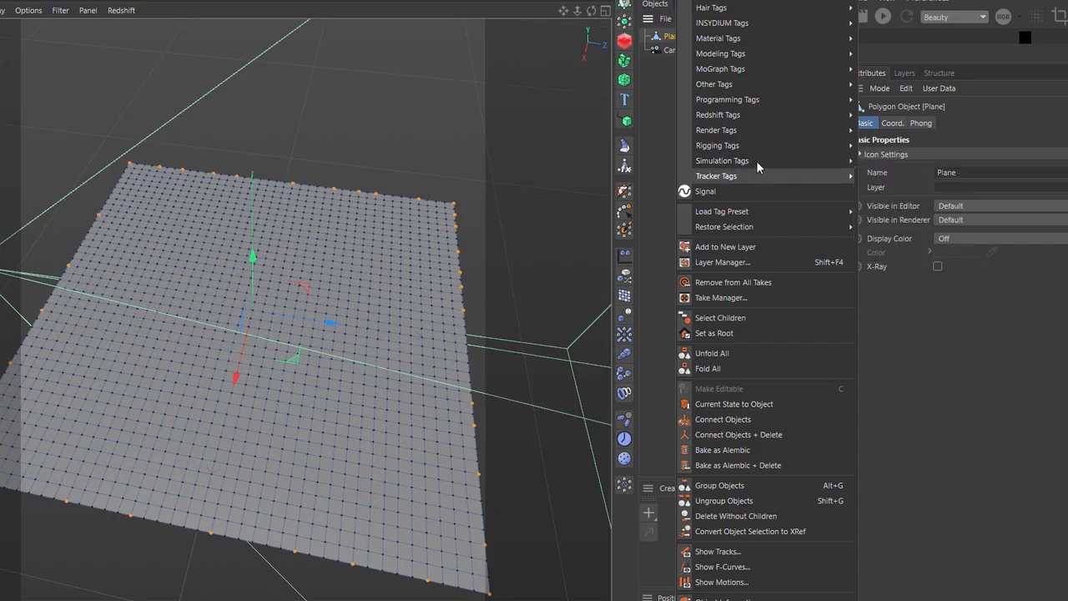
mouse_move(757, 161)
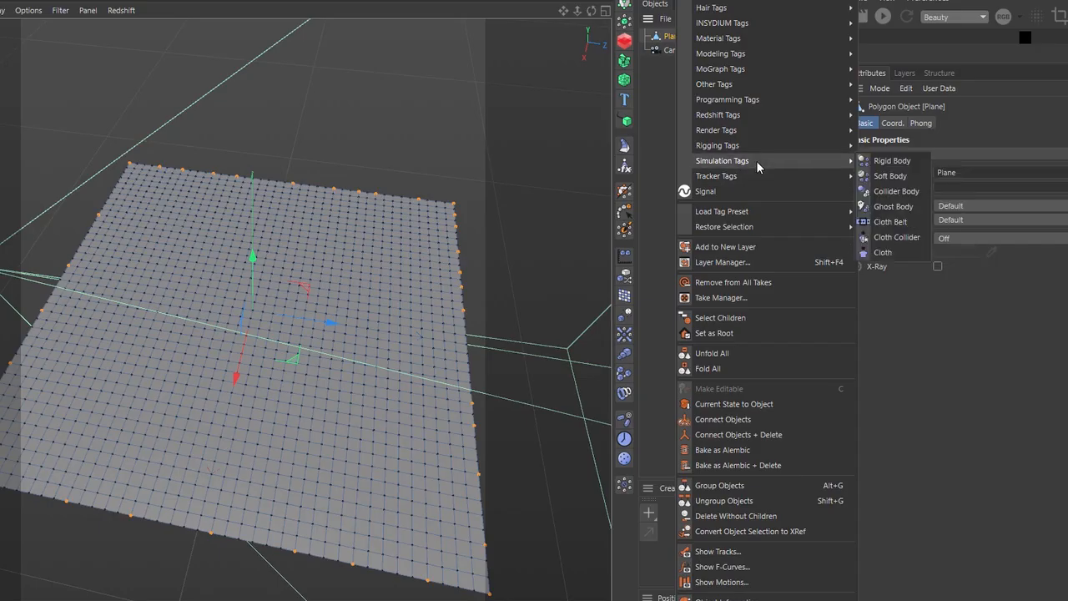
left_click(885, 254)
left_click(956, 123)
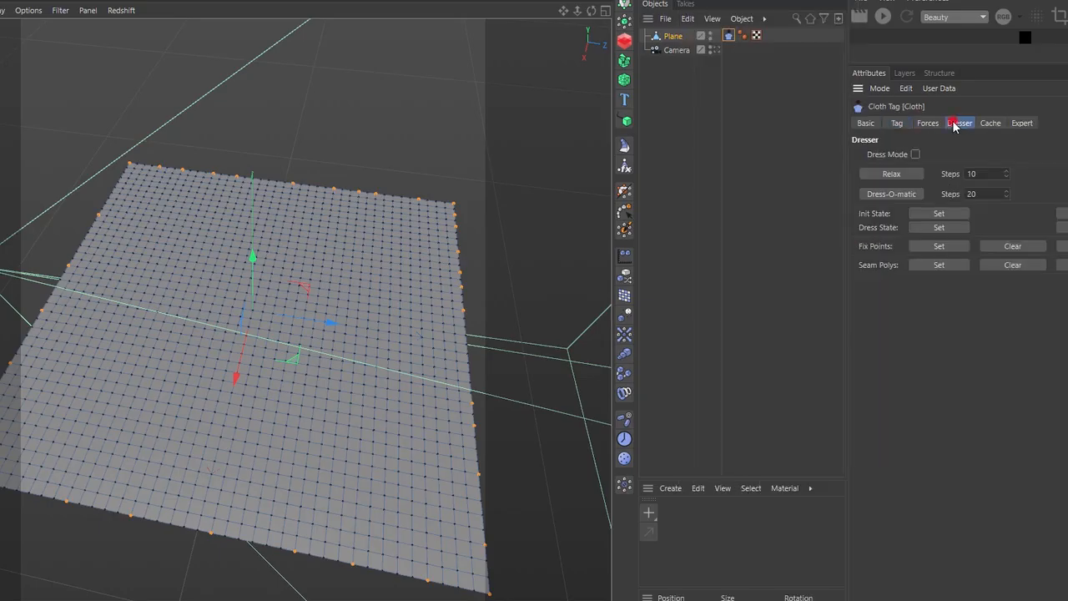
left_click(930, 247)
key("F8")
Rotate the camera to a pitch of -90 degrees so it faces straight down
left_click(678, 50)
left_click(925, 123)
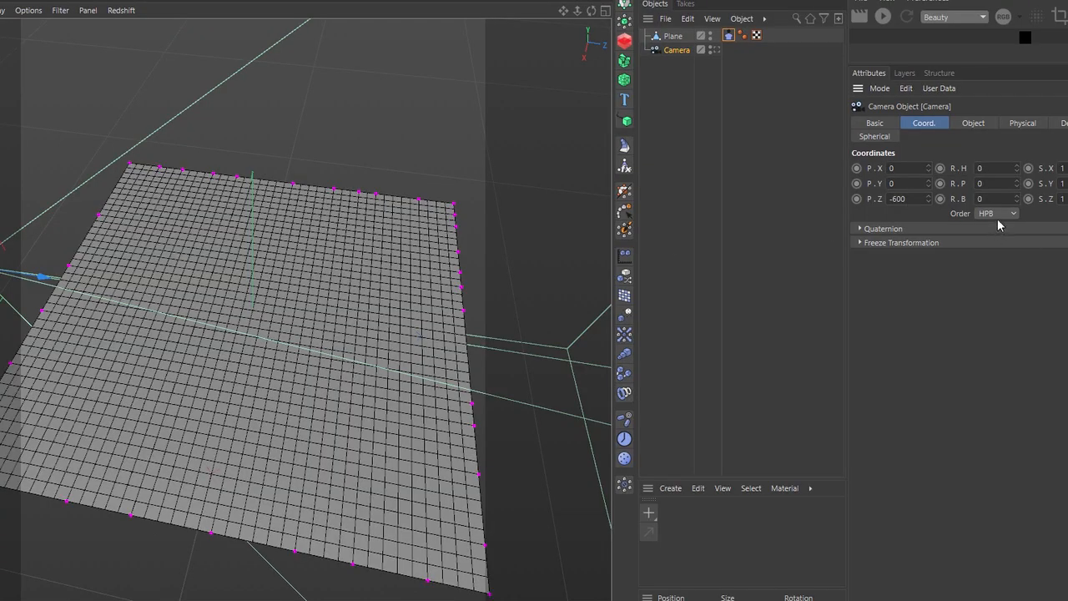
key("r")
left_click_drag(16, 275, 41, 309)
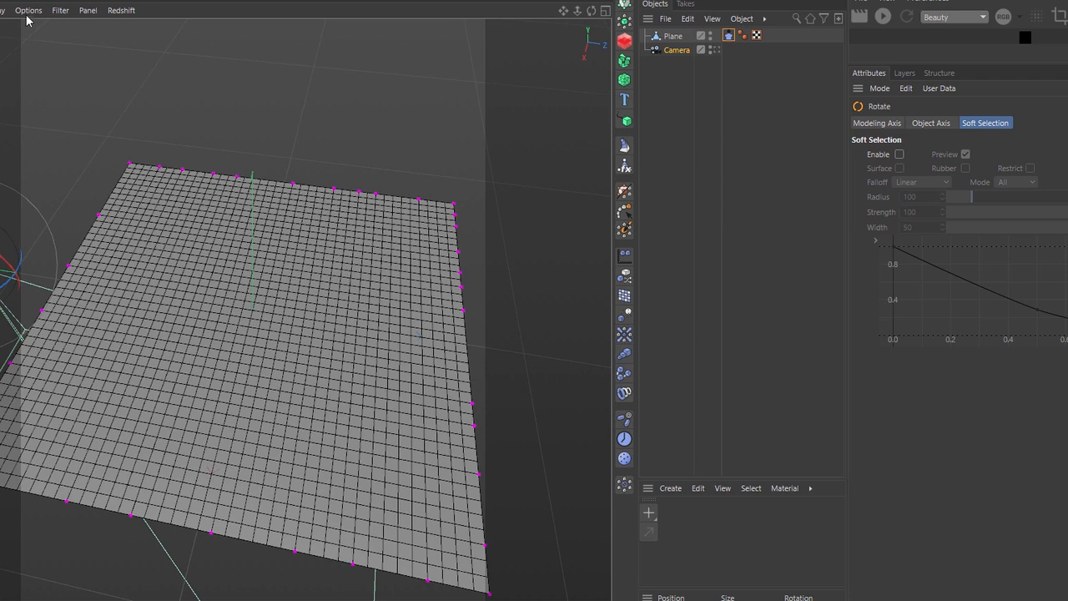
left_click(677, 50)
left_click(999, 182)
double_click(982, 184)
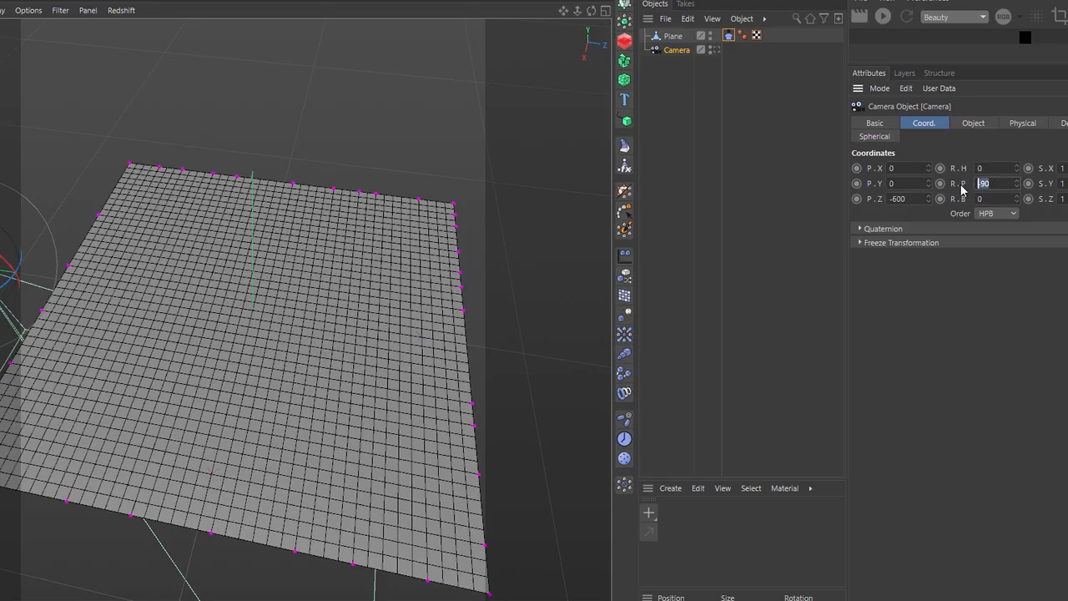
Set the camera's Z position to 0 and raise its Y position to 647
double_click(898, 199)
type("0")
key("Return")
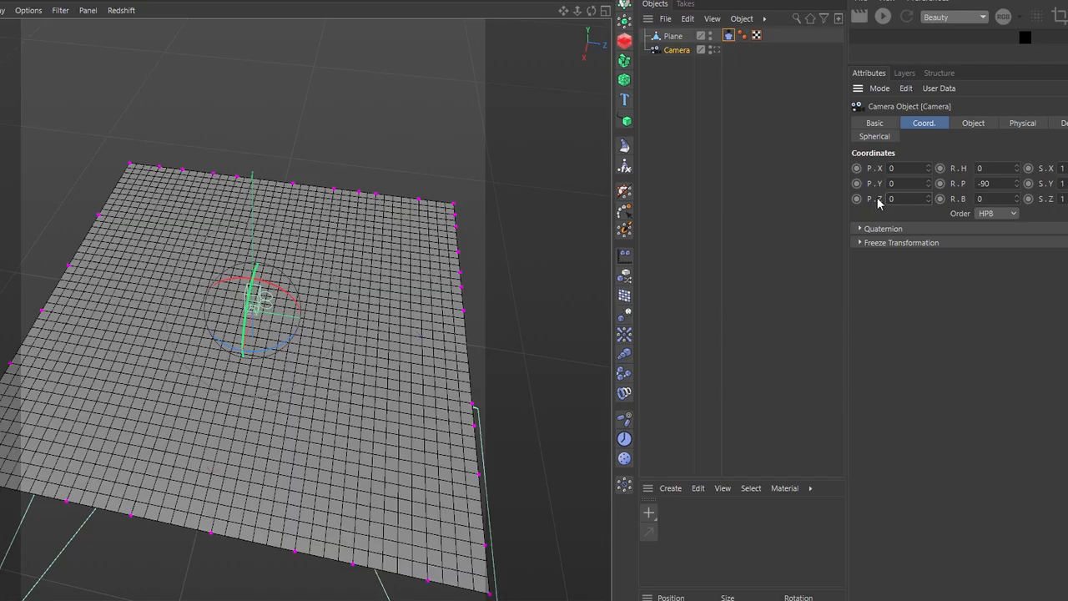
left_click_drag(929, 183, 928, 8)
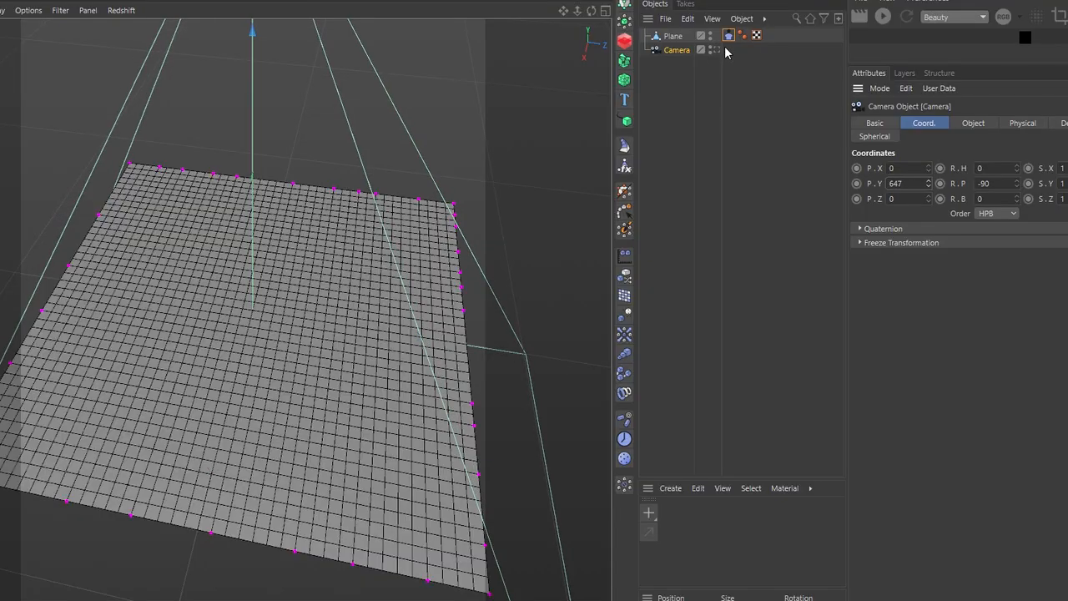
Look through the camera, dolly it closer to the plane to a Y position of about 602, and leave the camera view
left_click(716, 50)
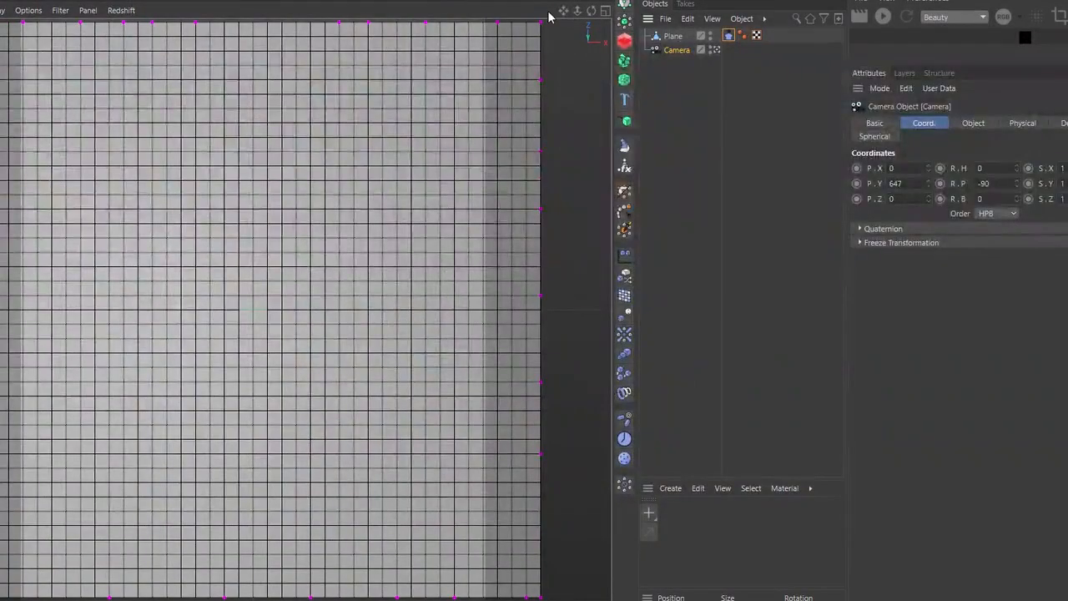
left_click_drag(577, 11, 626, 11)
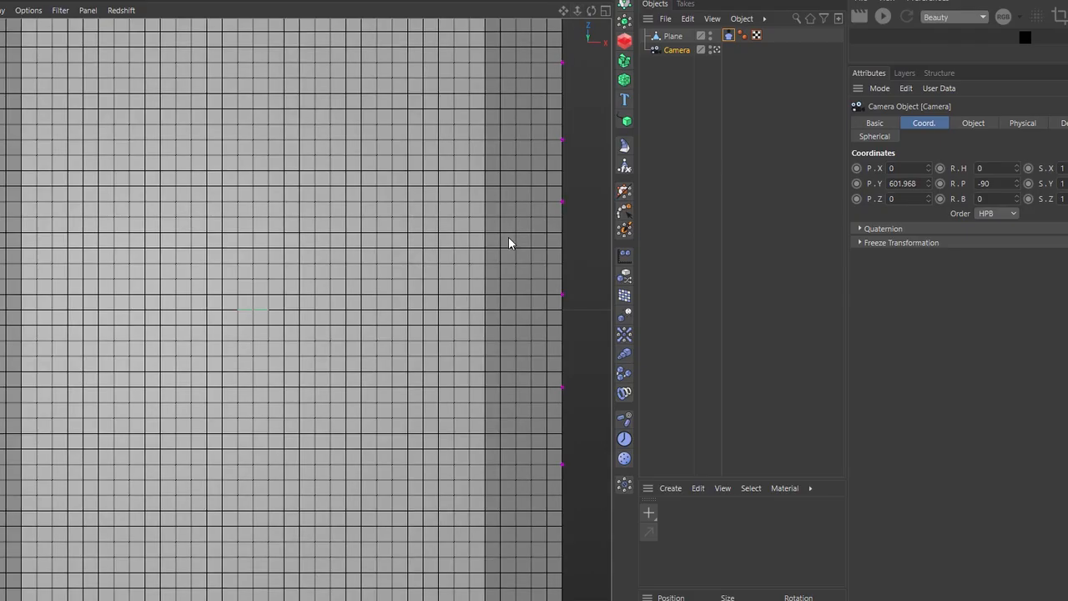
left_click(715, 49)
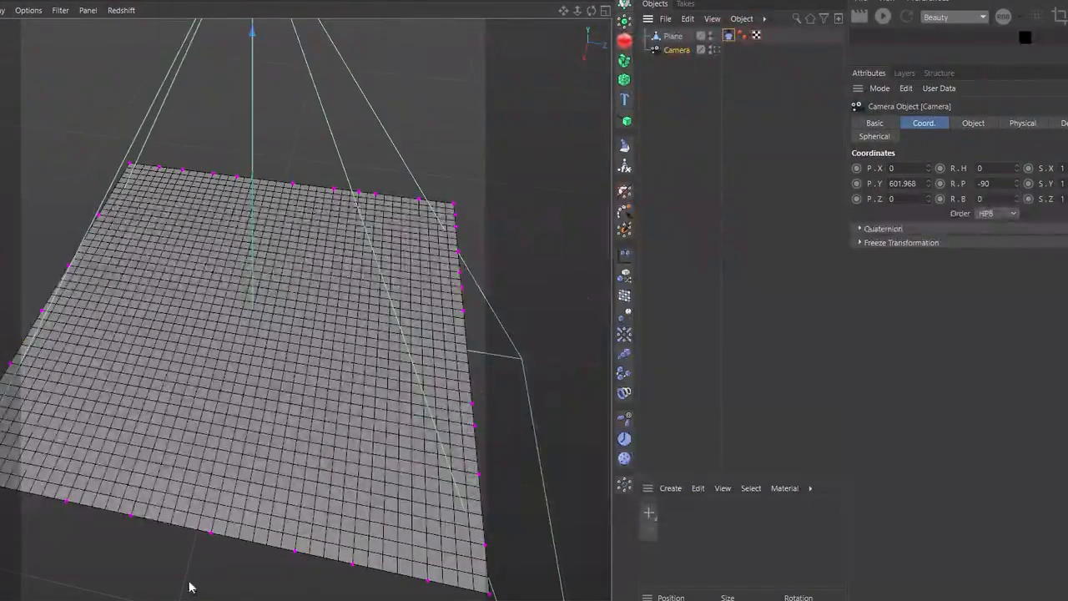
Keyframe the plane's cloth gravity at -9.81 and at a further point on the timeline with a value of 8
left_click(729, 36)
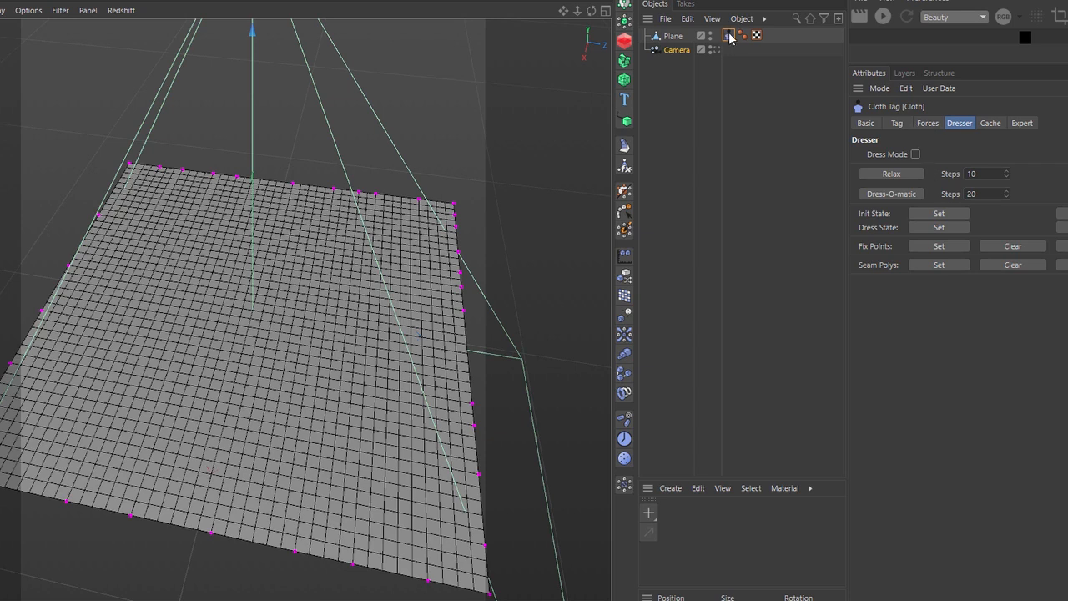
left_click(931, 122)
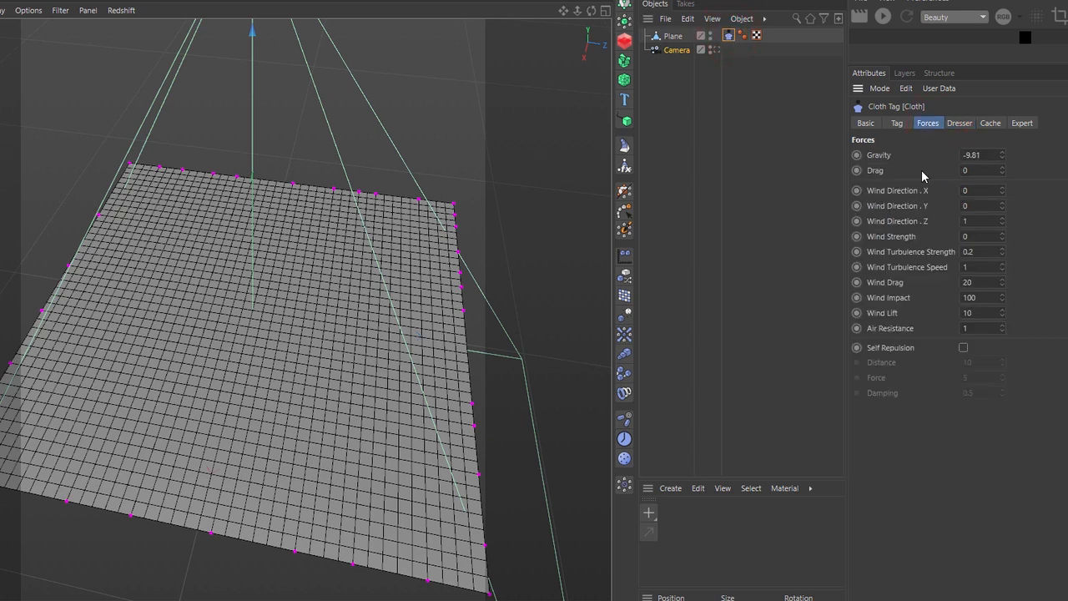
left_click(856, 155)
left_click(566, 600)
left_click(858, 155)
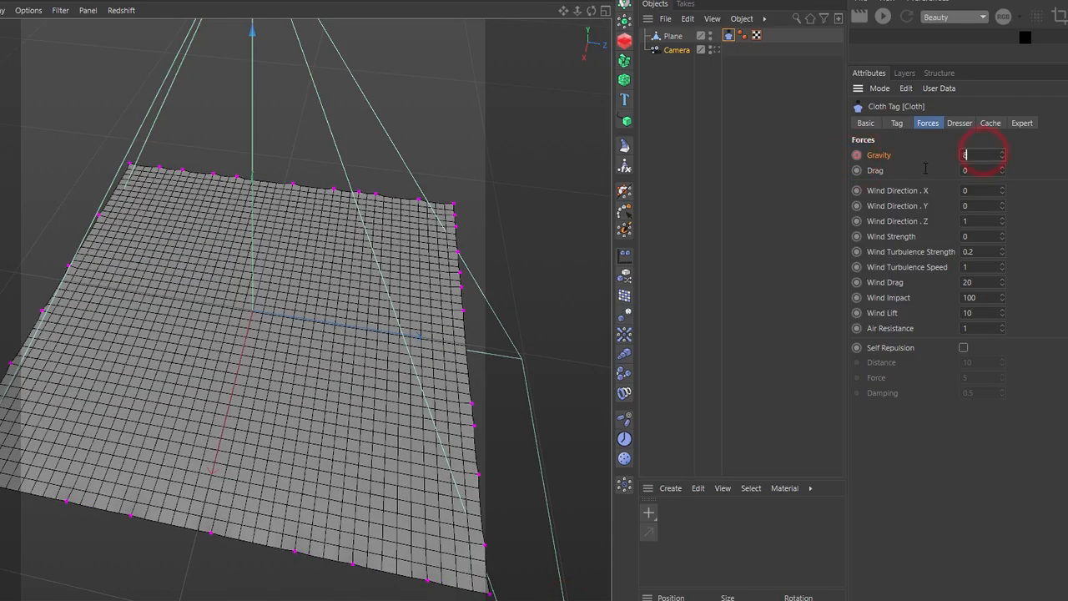
left_click(858, 156)
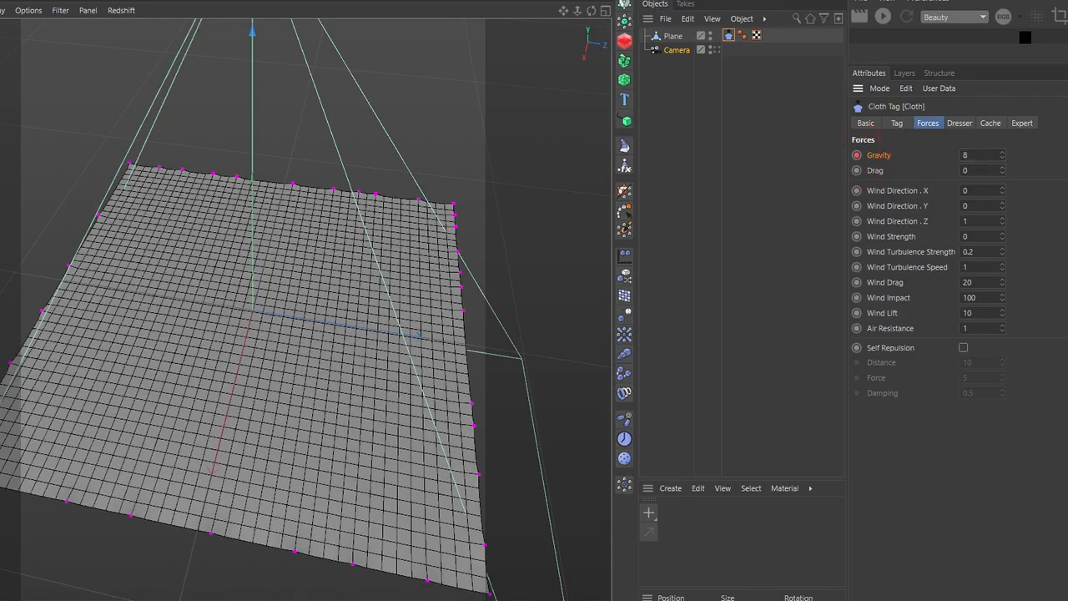
Add a gravity key of 9 at another frame for the cloth and play the simulation
left_click(246, 600)
double_click(987, 155)
type("9")
left_click(857, 156)
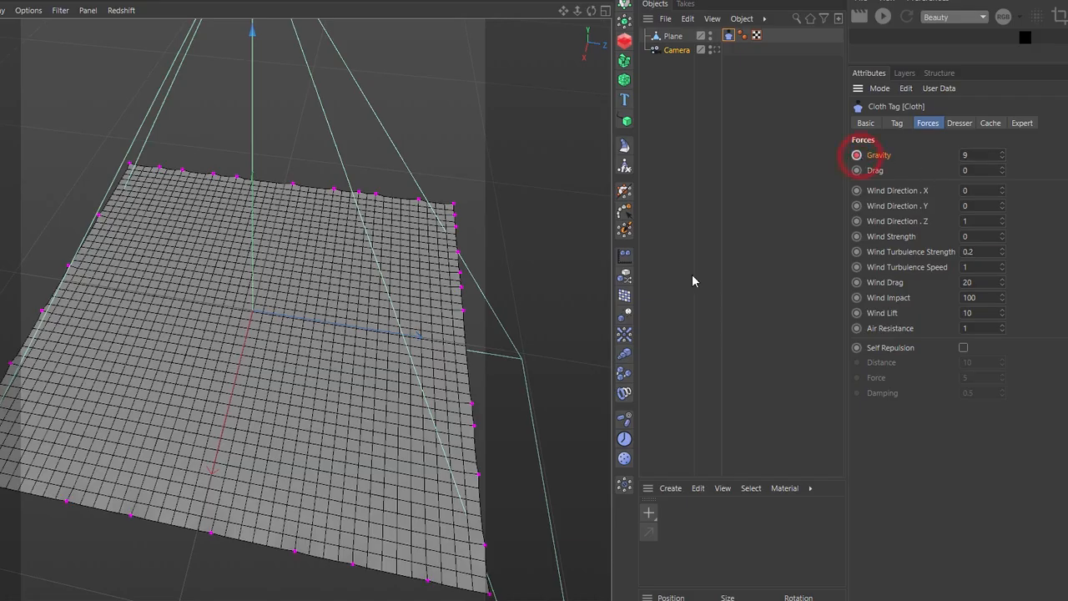
key("F8")
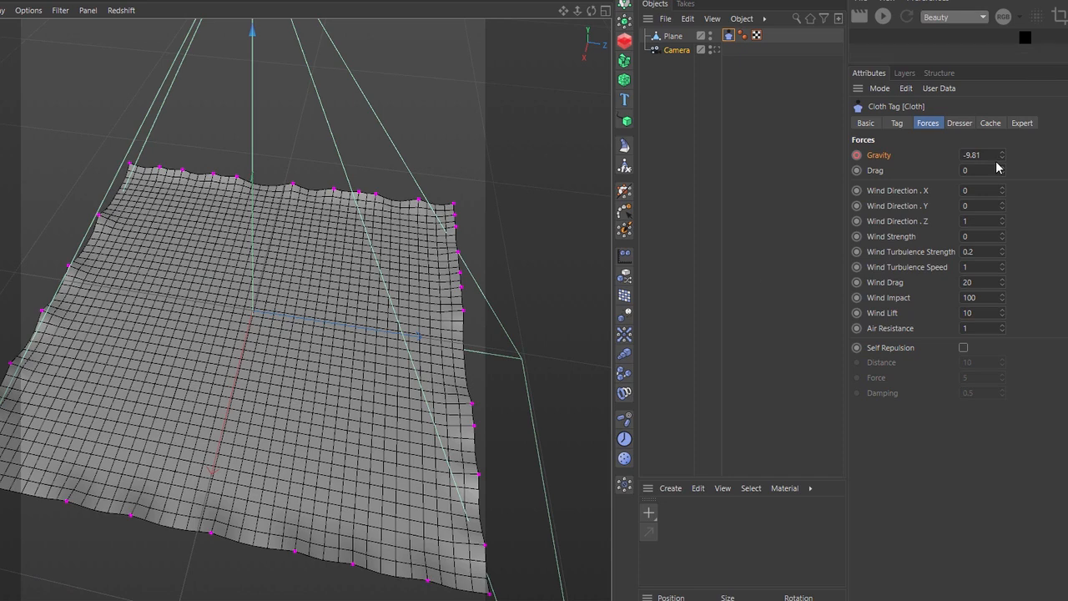
Add another cloth gravity key of 9 further along the timeline and replay the simulation from the first frame
left_click(982, 156)
type("10")
key("F8")
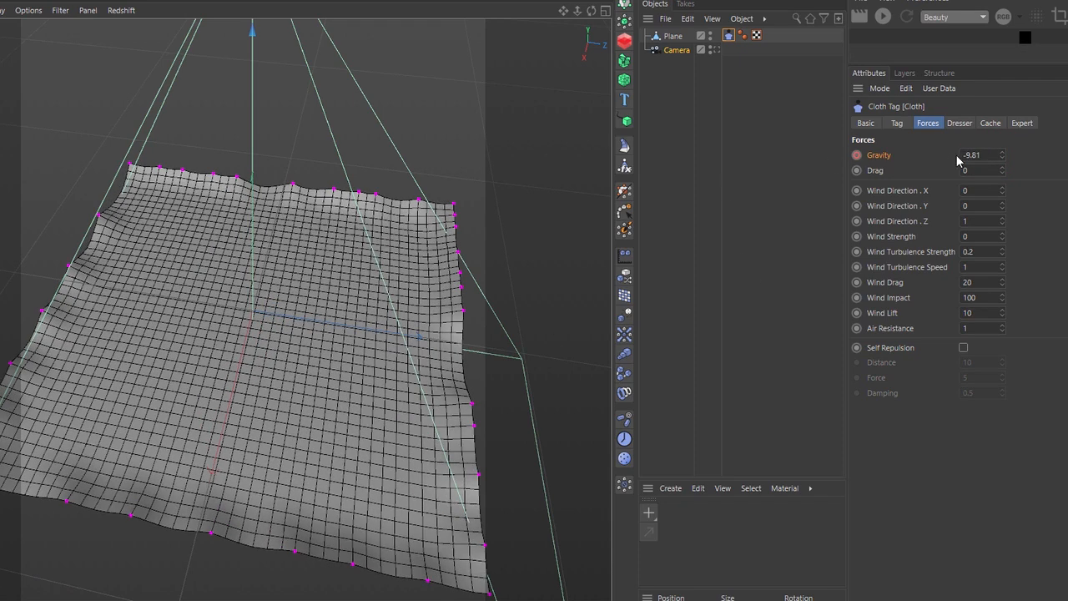
type("9")
left_click(856, 155)
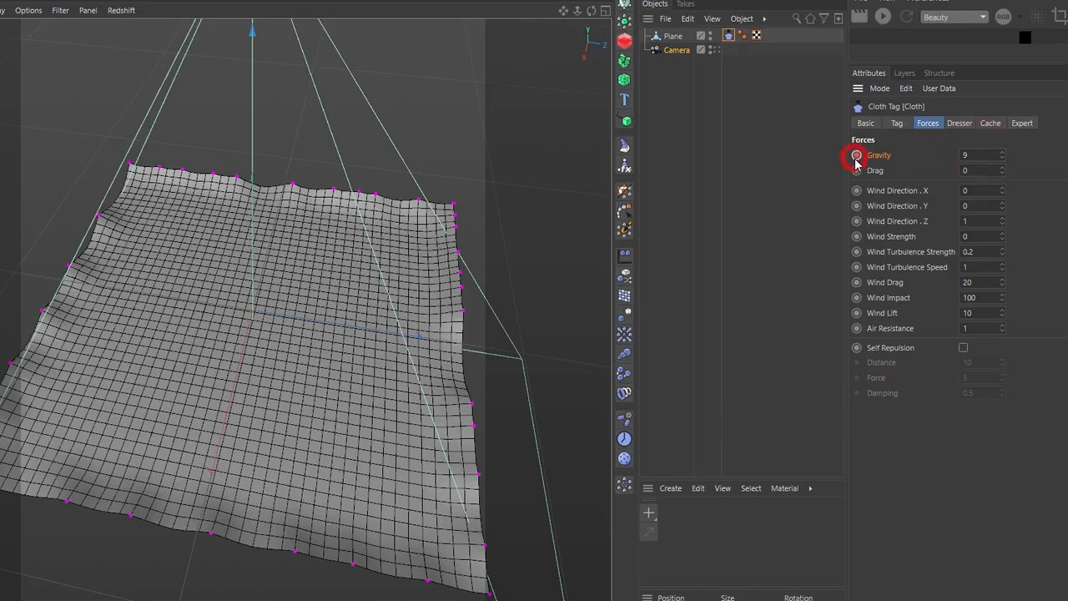
key("shift+f")
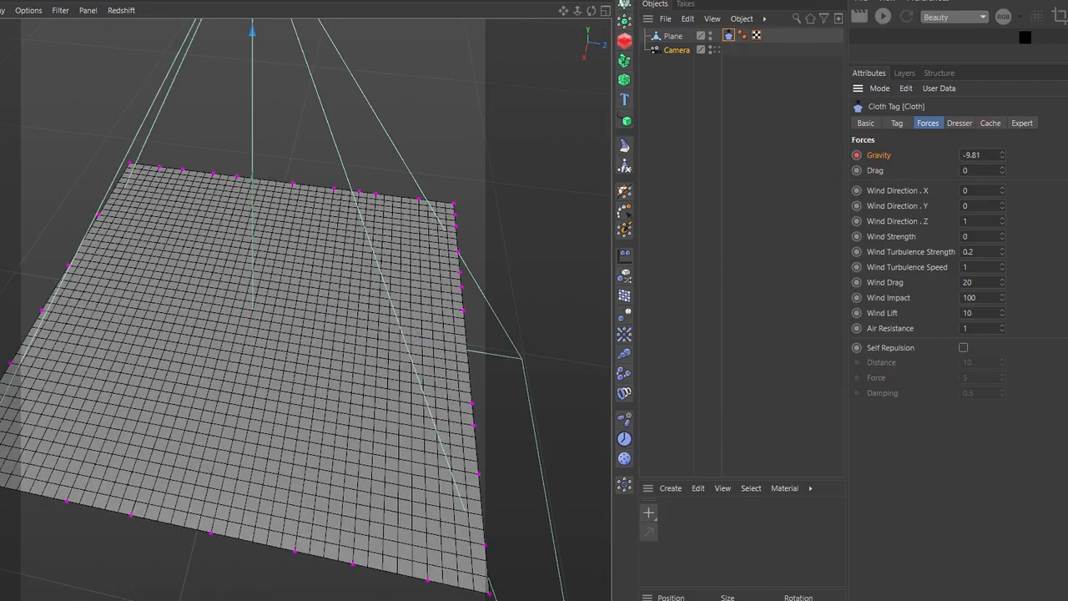
key("F8")
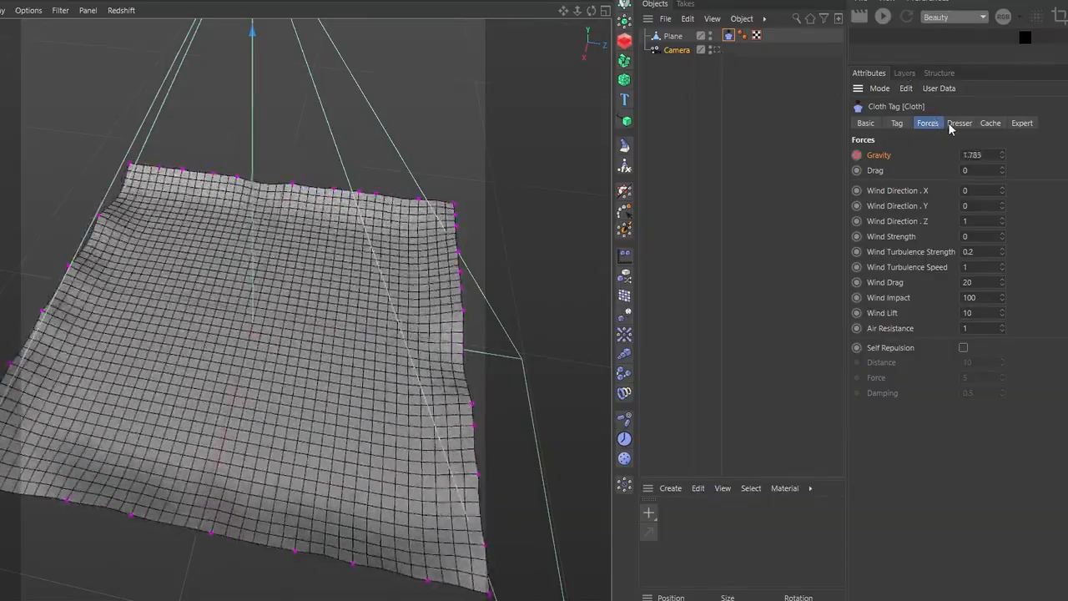
Set the cloth's Stiffness to 30 and its Rubber to 30
left_click(896, 123)
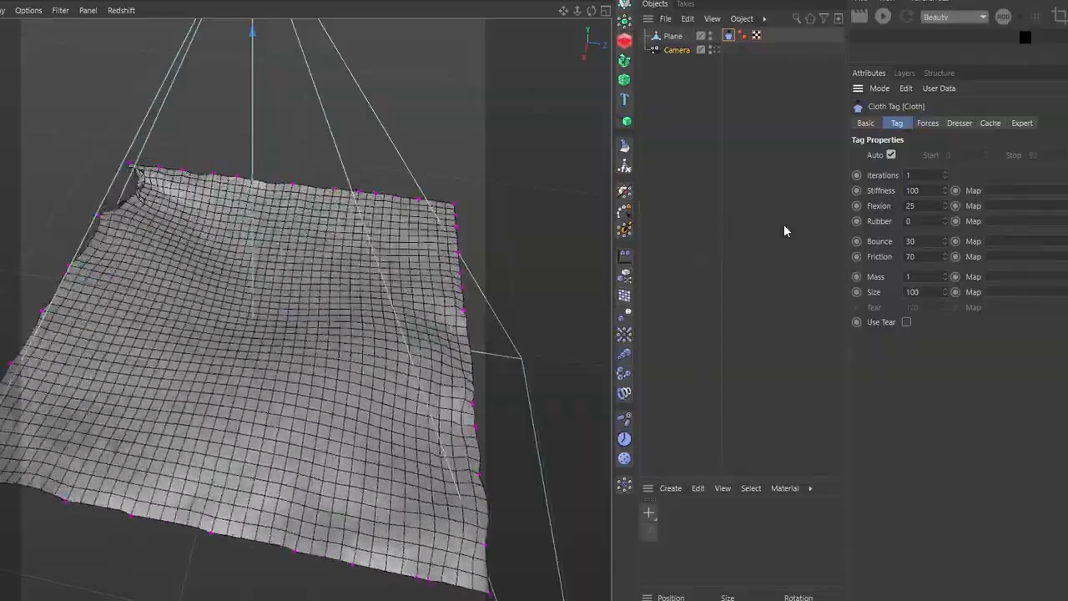
double_click(924, 191)
type("30")
key("Return")
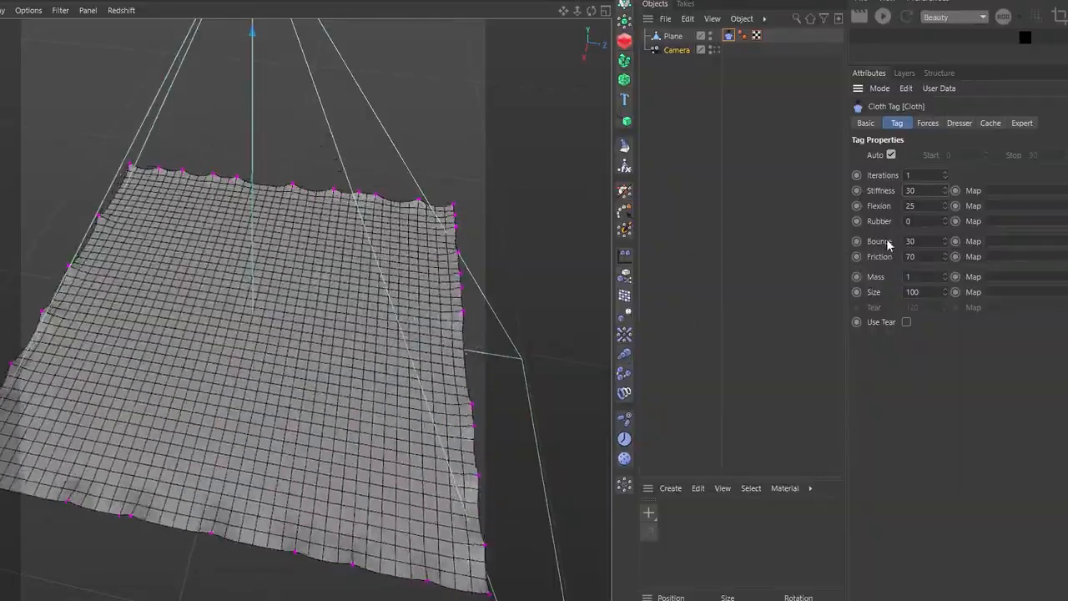
left_click(915, 220)
type("30")
key("Return")
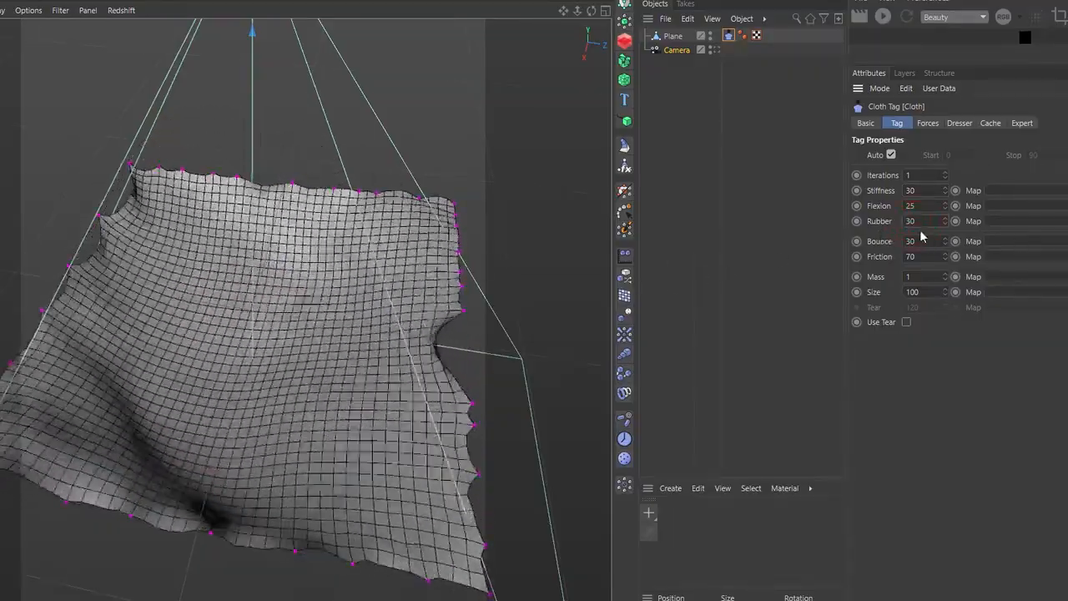
Compare the cloth simulation with Rubber values of 100 and 30
left_click(912, 221)
type("100")
key("Return")
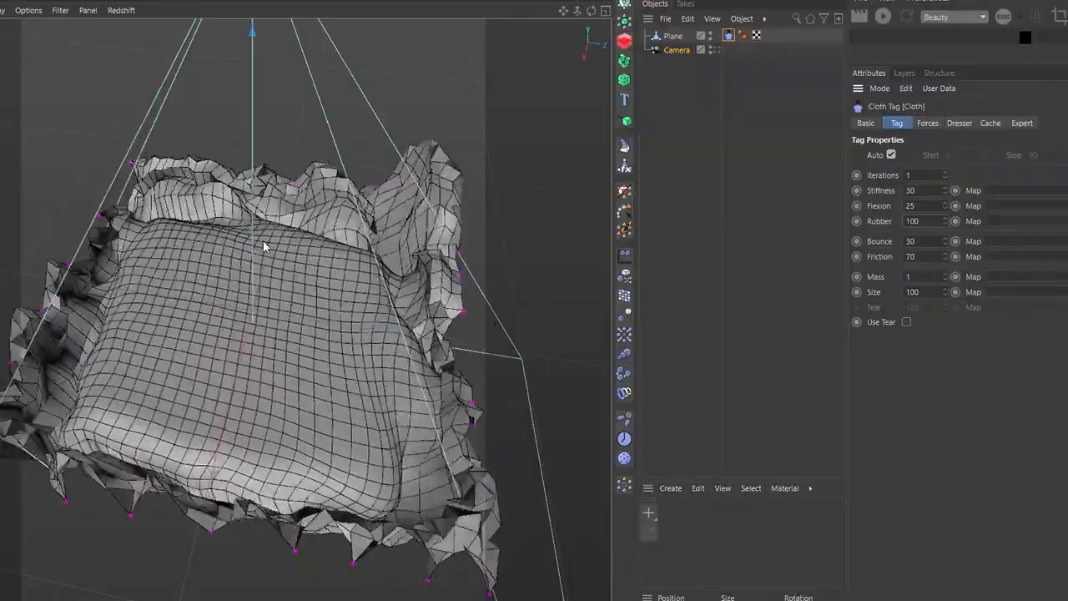
left_click(912, 221)
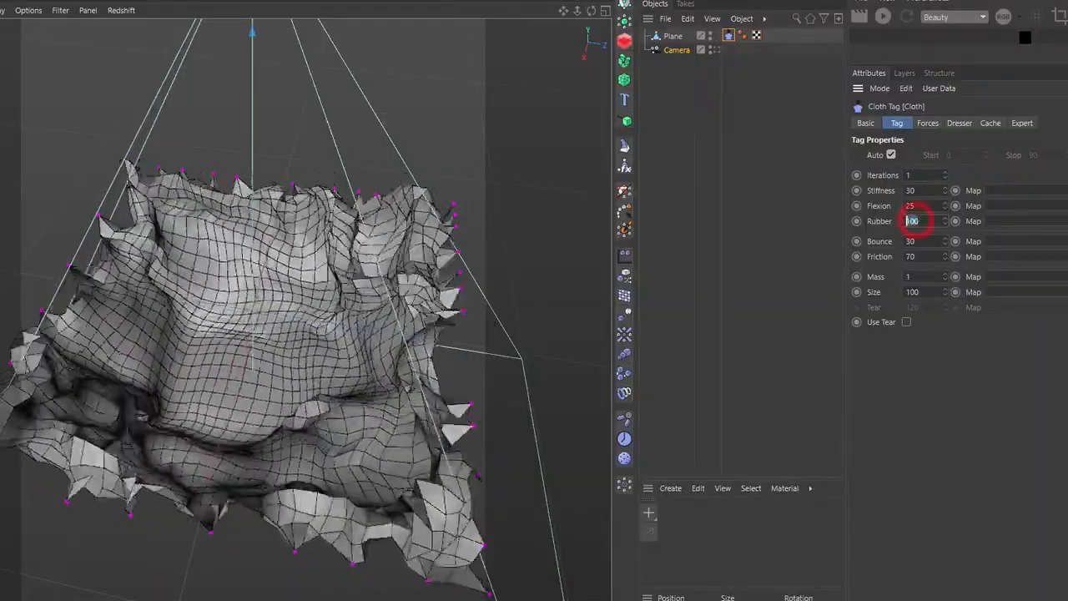
type("3")
key("Return")
type("0")
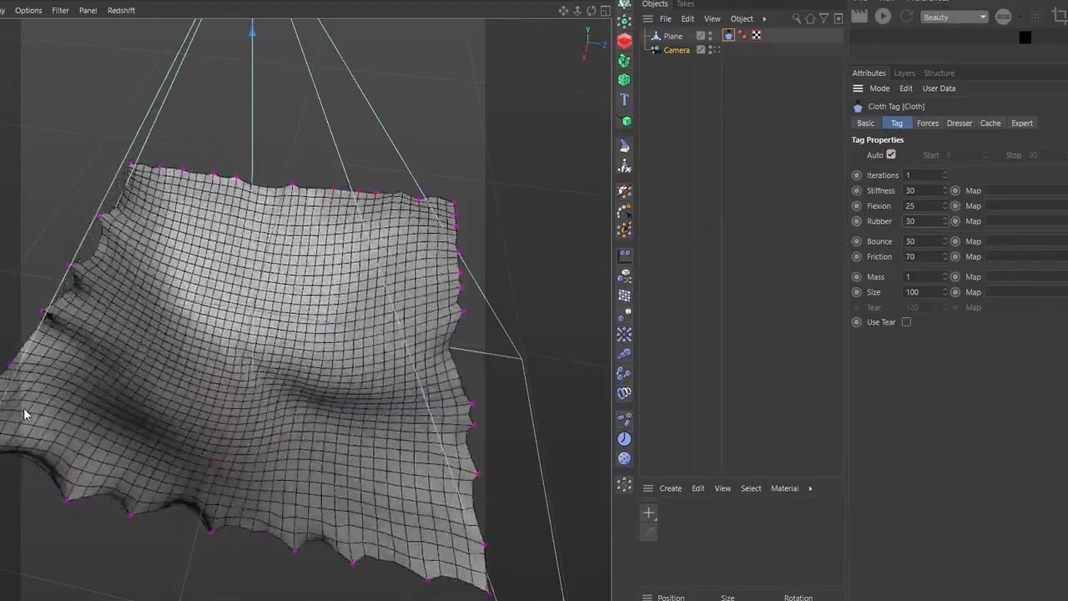
left_click_drag(924, 221, 836, 233)
type("100")
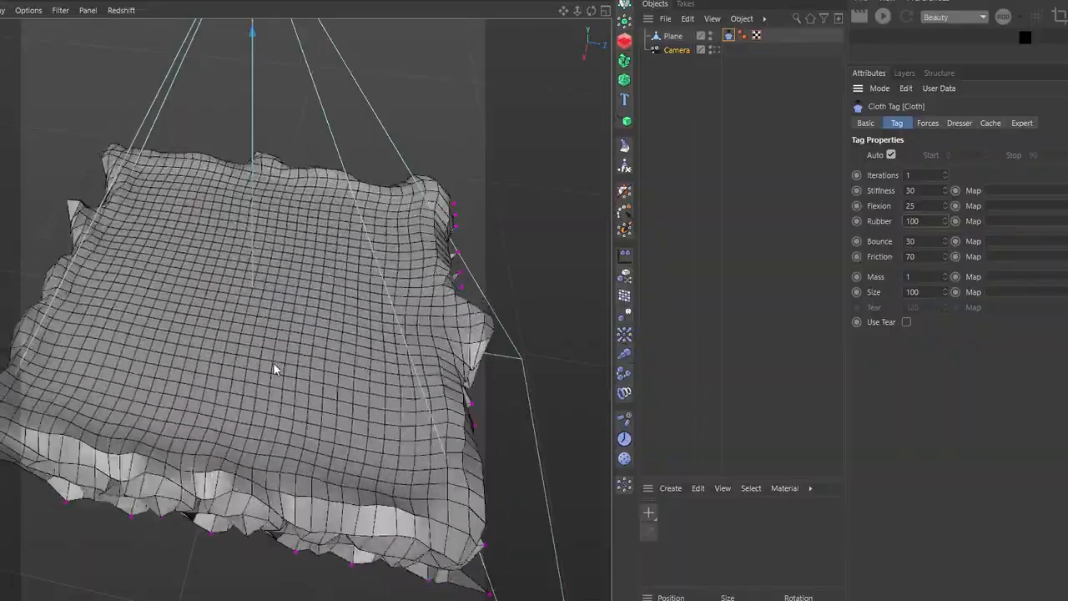
left_click(914, 220)
type("30")
key("Return")
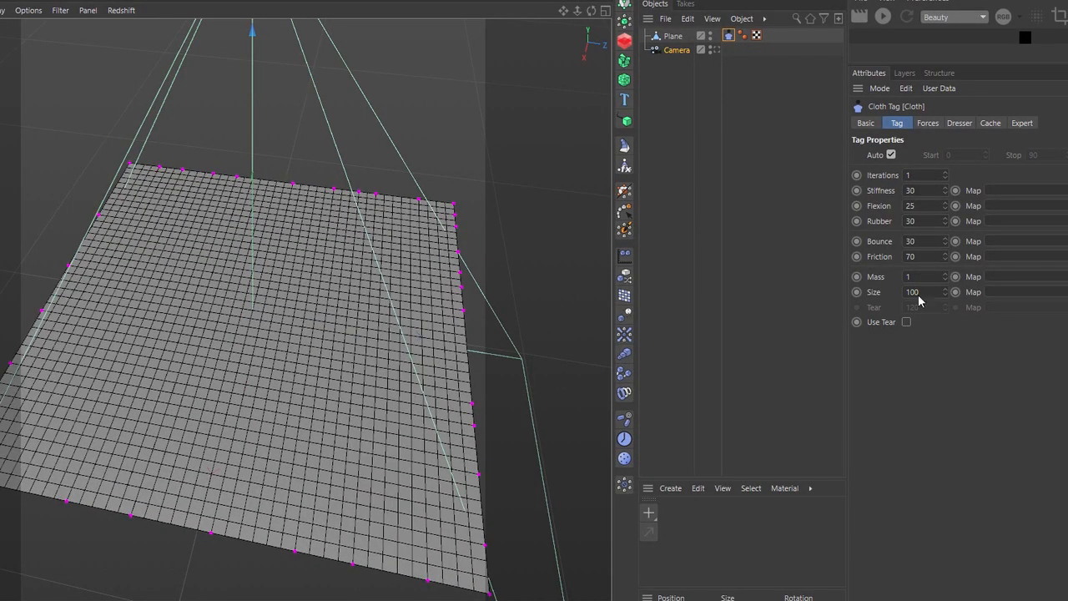
Keyframe the cloth's Size between 100 and 130 and play the simulation from the first frame
left_click(856, 293)
left_click(857, 293)
left_click(856, 292)
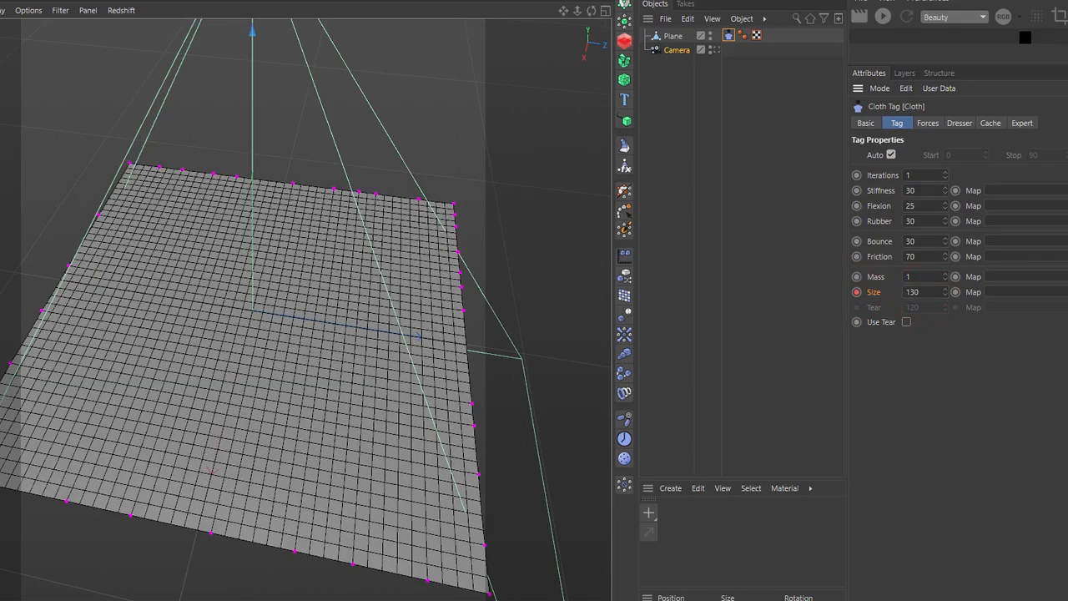
key("shift+f")
key("F8")
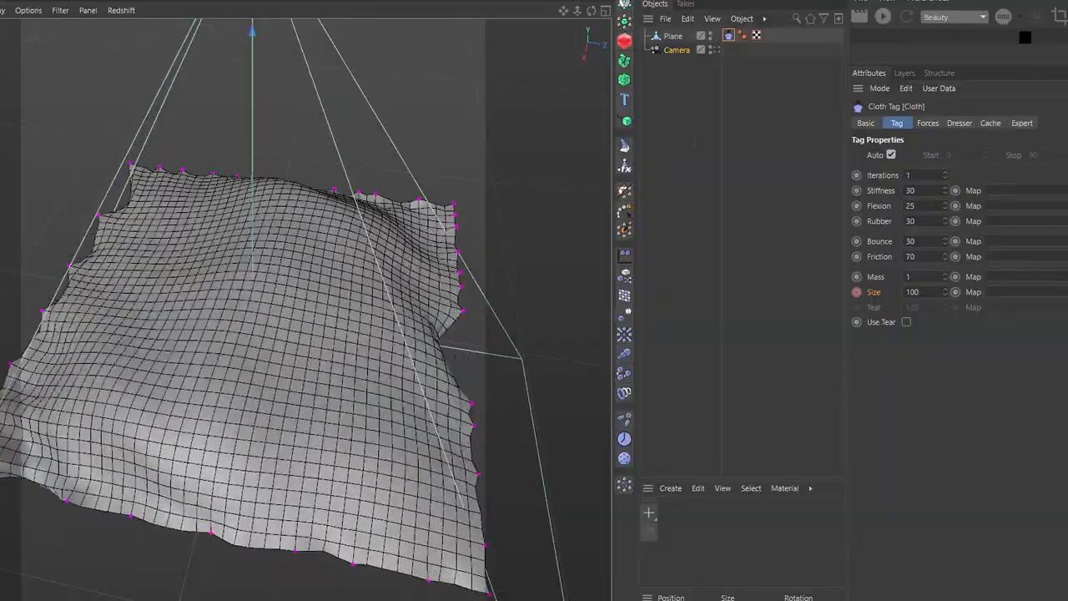
Continue keyframing the cloth's Size along the timeline, trying a value of 115
left_click(857, 292)
left_click(856, 292)
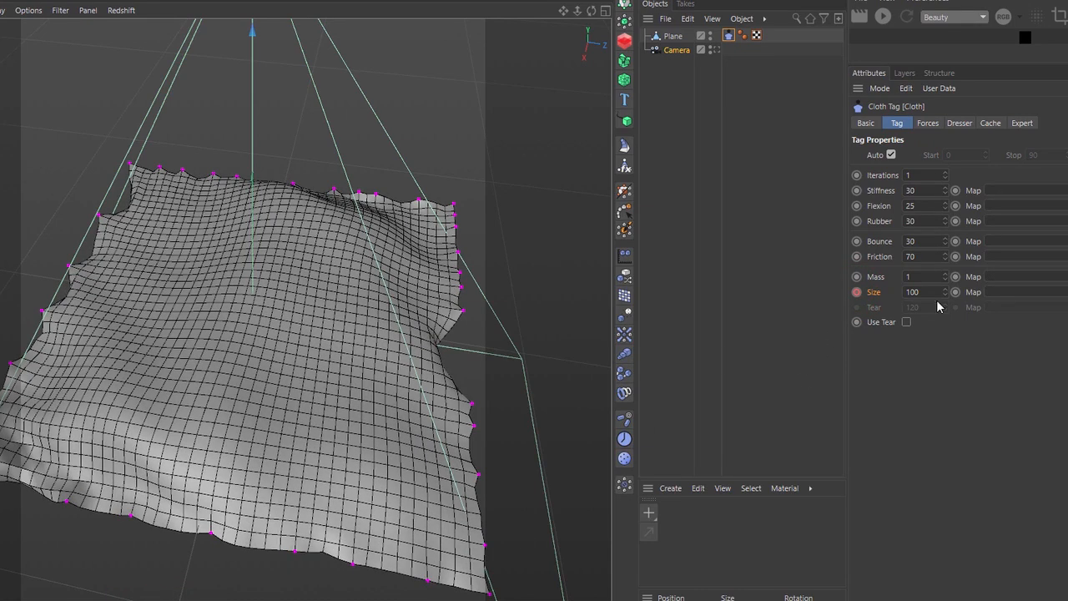
left_click_drag(893, 297, 836, 306)
type("115")
left_click(857, 292)
left_click(355, 599)
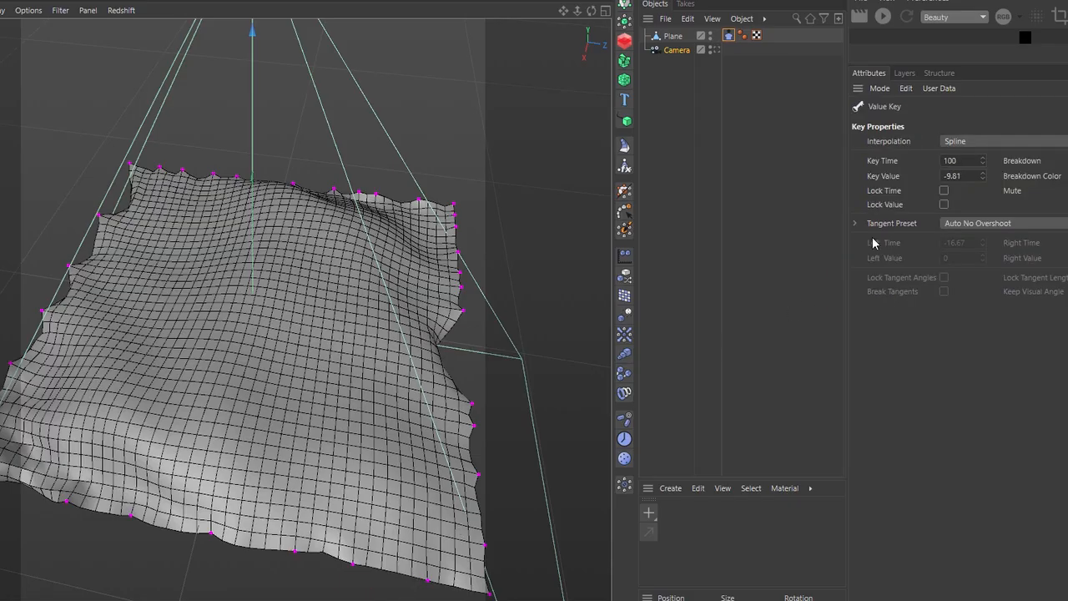
Reselect the Cloth tag, keyframe its Size at 100 and 130 on separate frames, and replay the simulation from the start
left_click(727, 36)
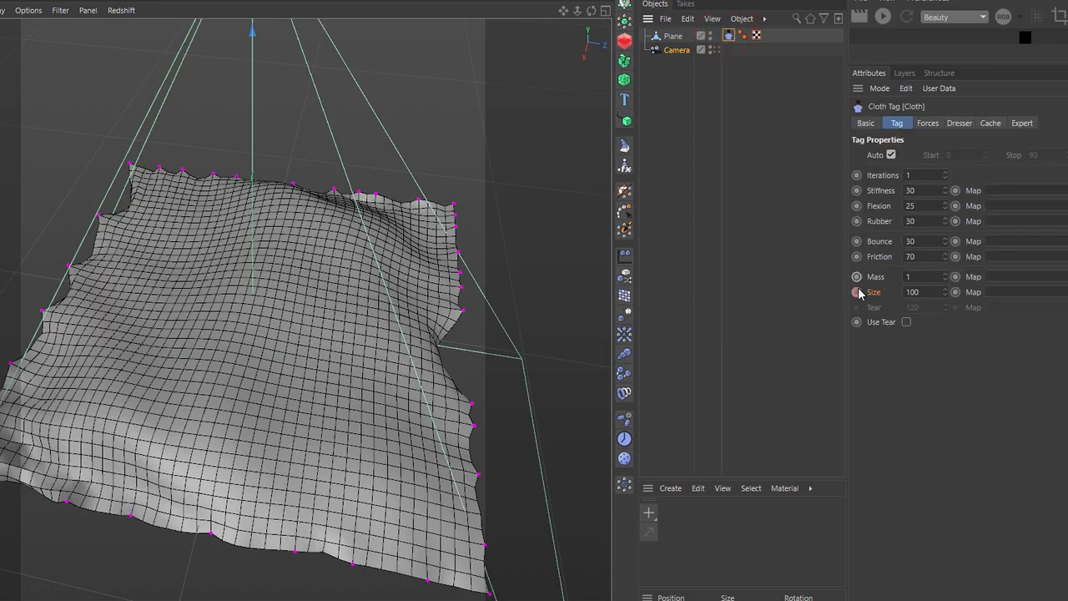
left_click(391, 597)
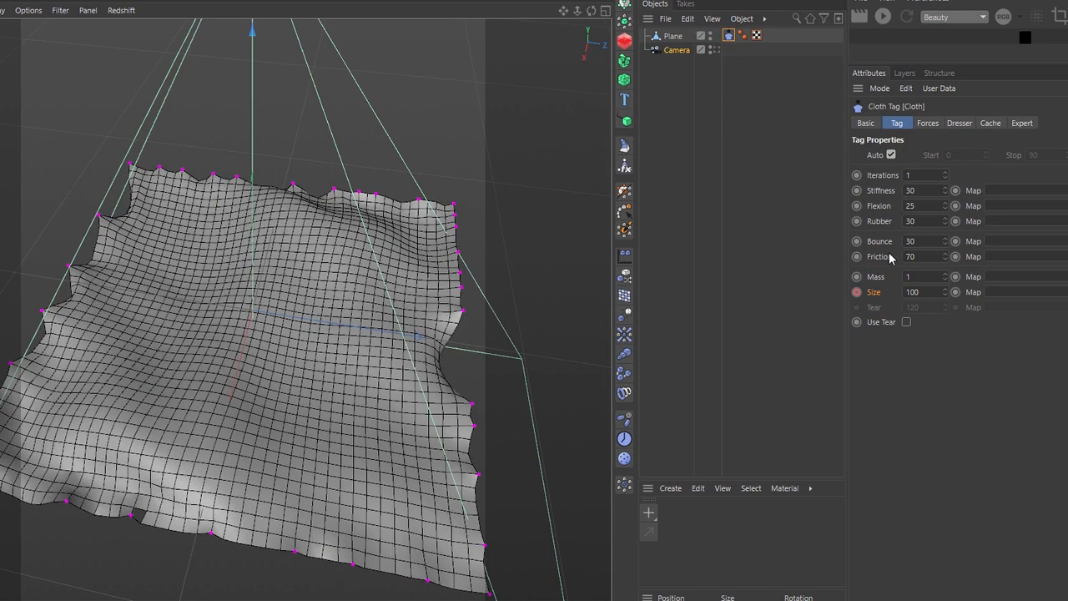
left_click(856, 292)
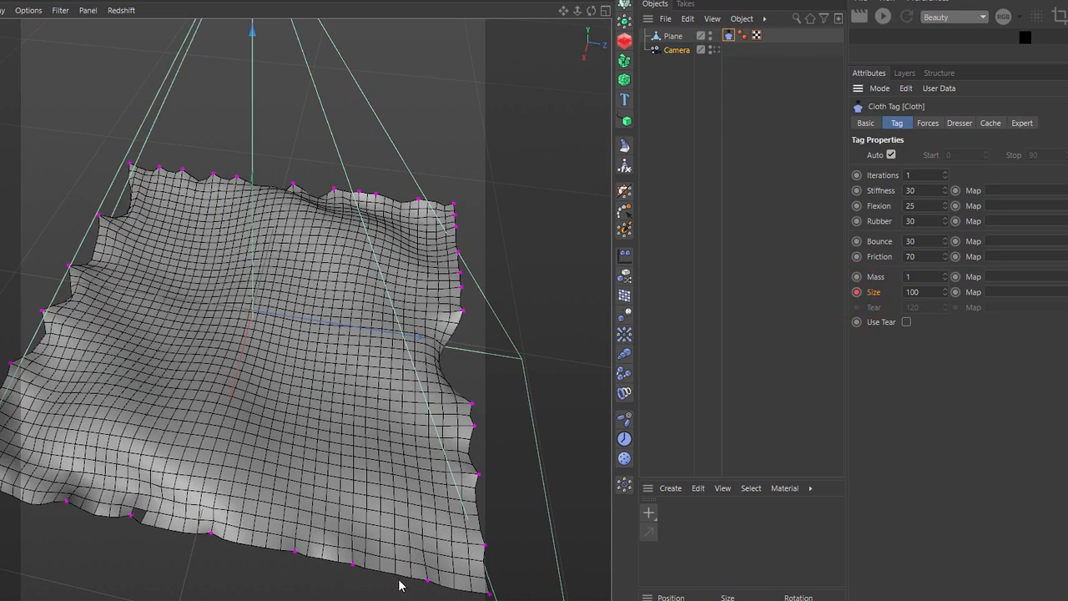
double_click(918, 293)
type("130")
left_click(856, 292)
key("shift+f")
key("F8")
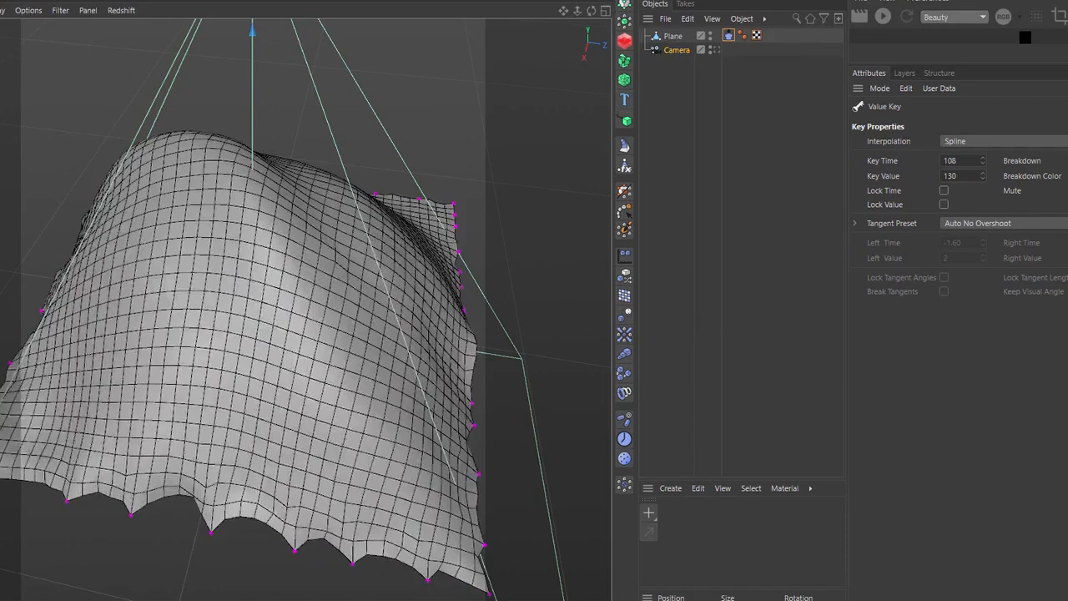
Check the output frame rate in the render settings
key("ctrl+b")
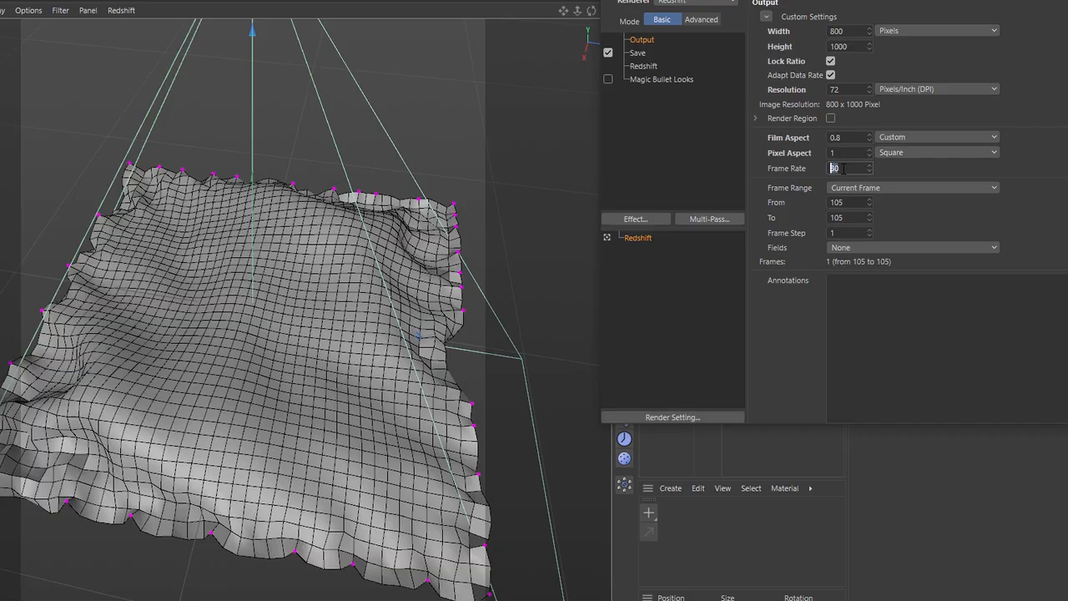
key("Escape")
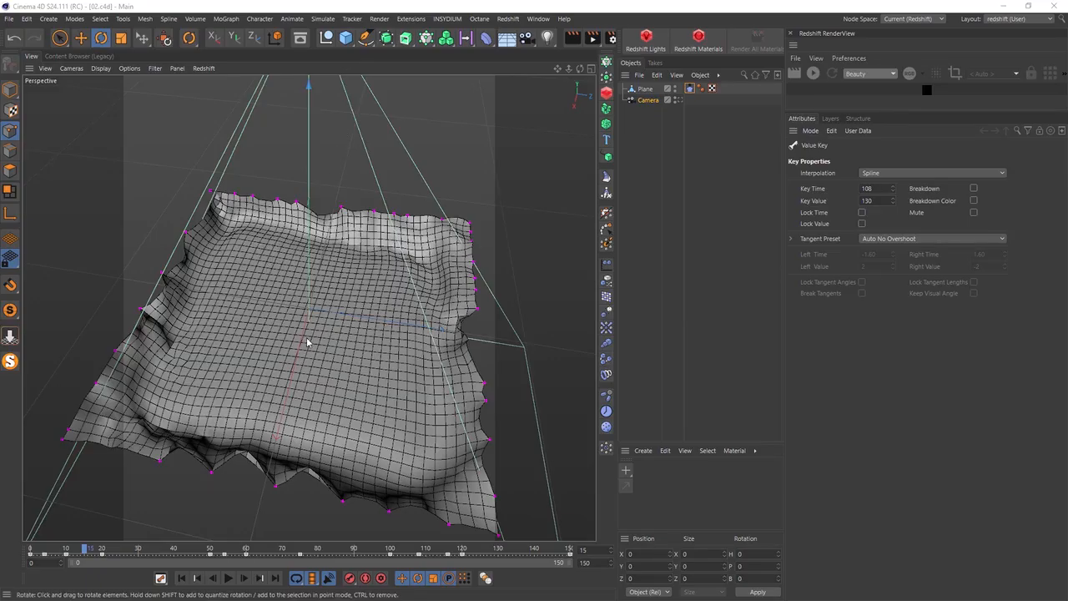
Add a cube and size it 10 in X, 10 in Y and 1000 in Z
left_click(346, 38)
left_click(424, 55)
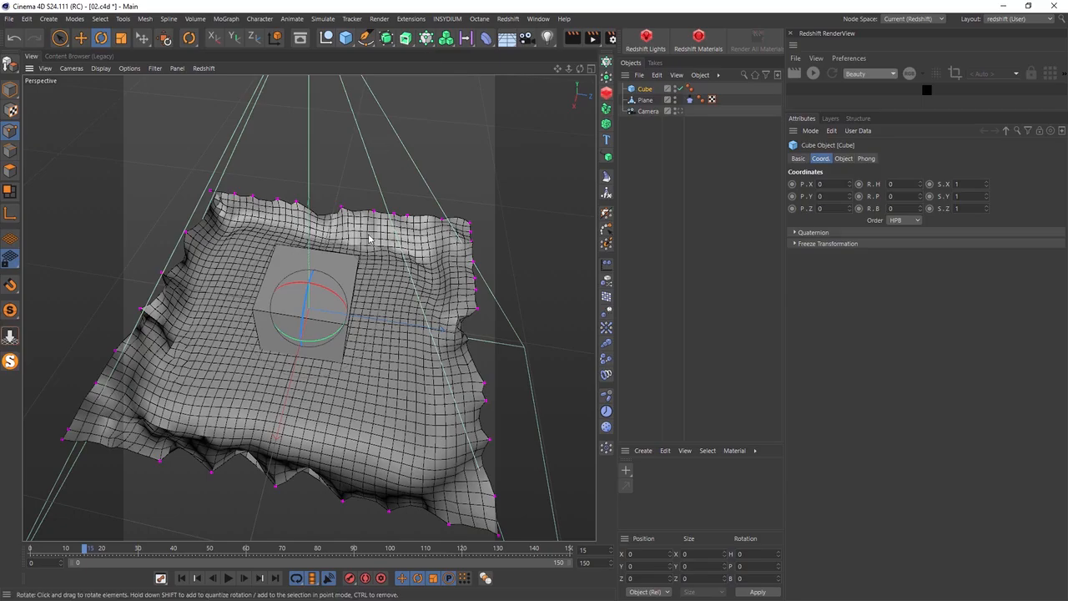
left_click(844, 159)
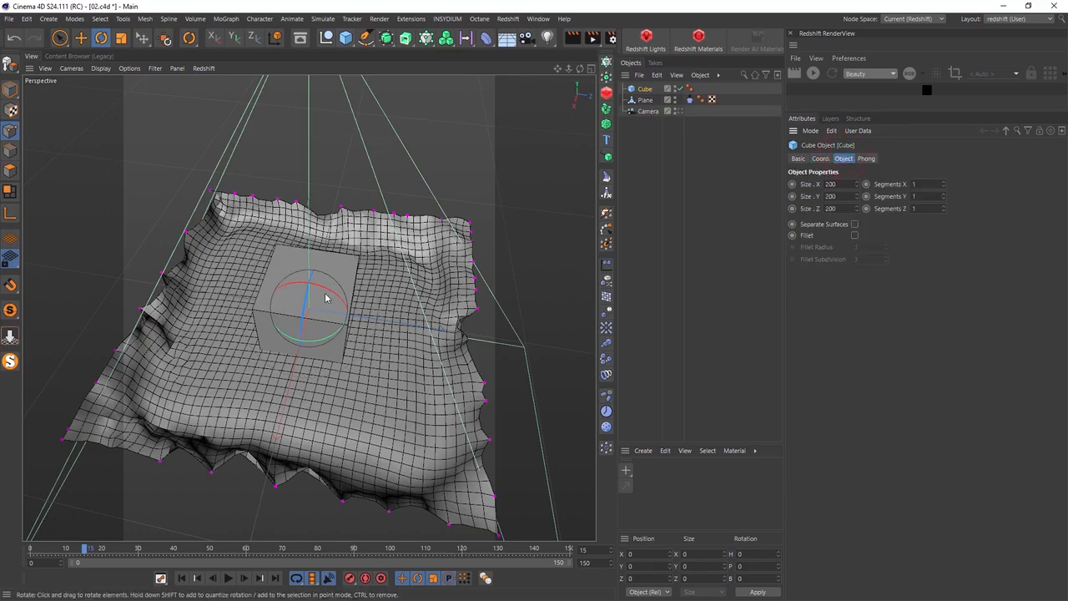
left_click_drag(848, 209, 824, 209)
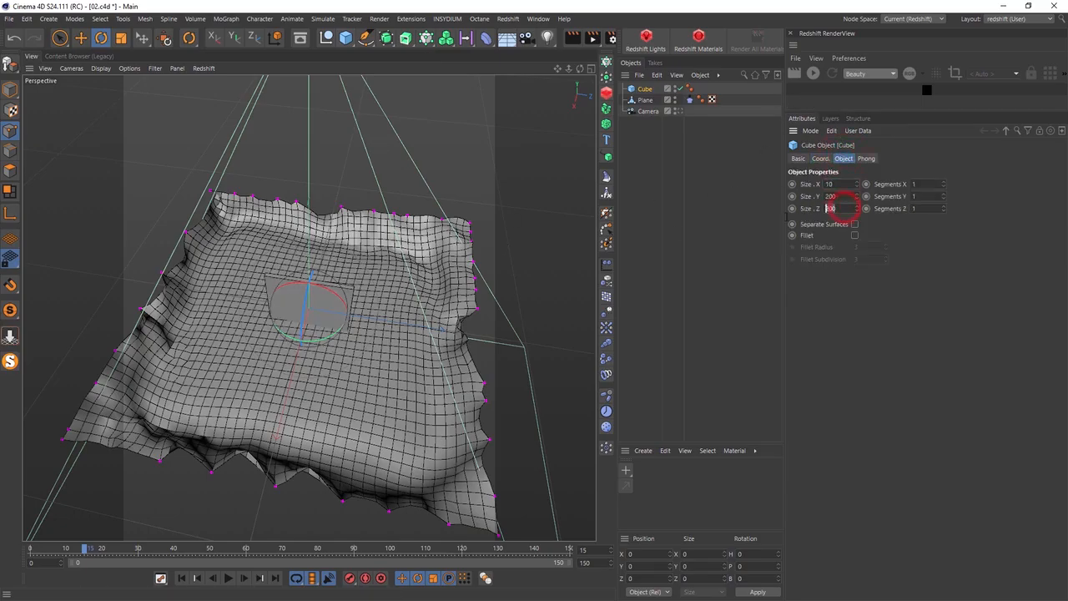
type("10")
key("Return")
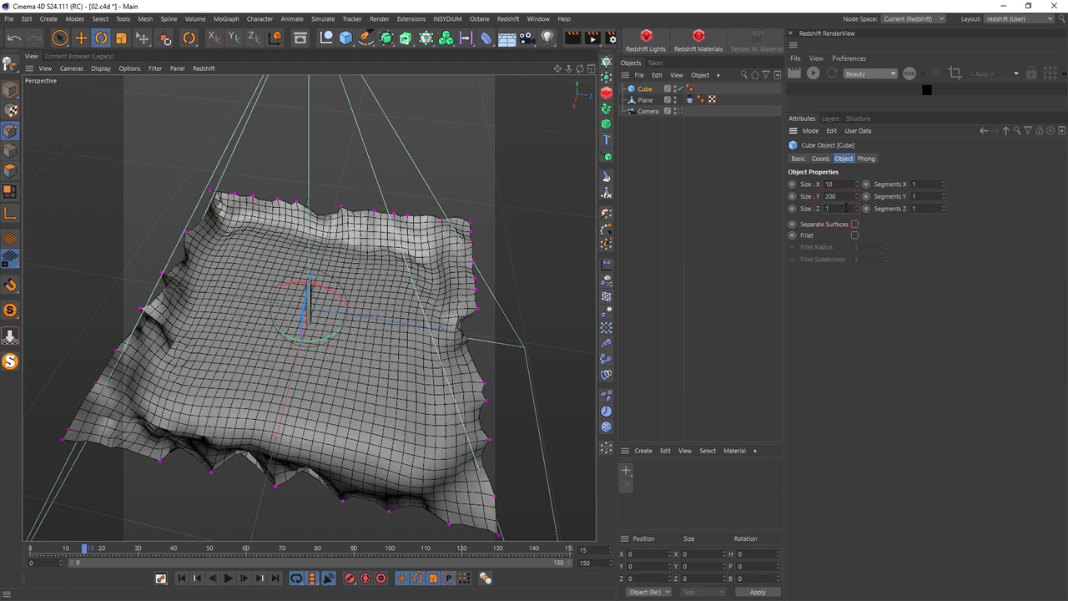
type("000")
key("Return")
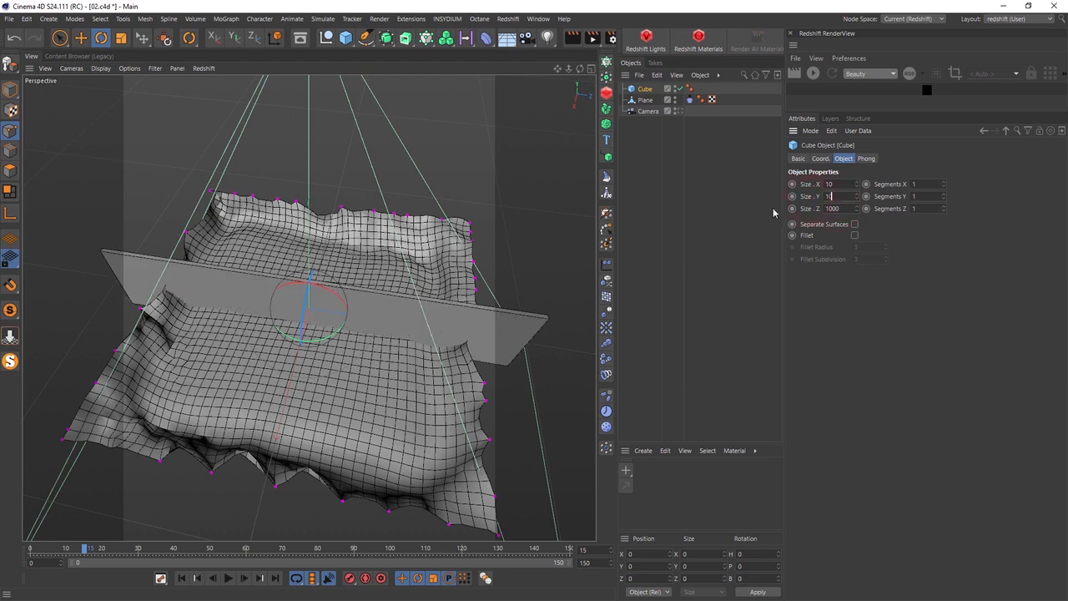
key("Return")
Switch to the top view and hide the cloth plane in the viewport
middle_click(472, 274)
middle_click(460, 210)
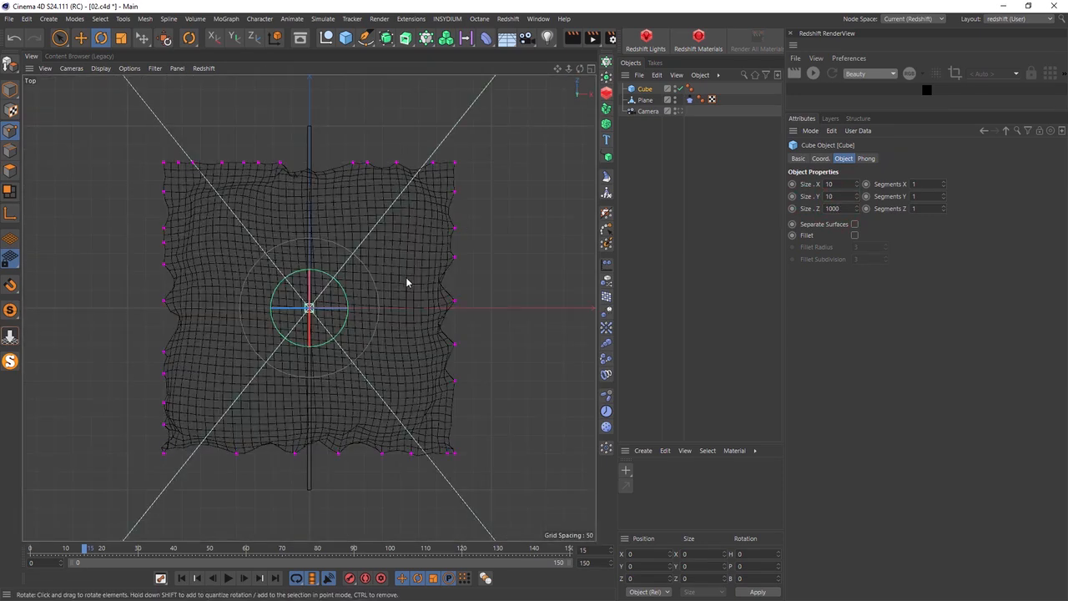
left_click(675, 98)
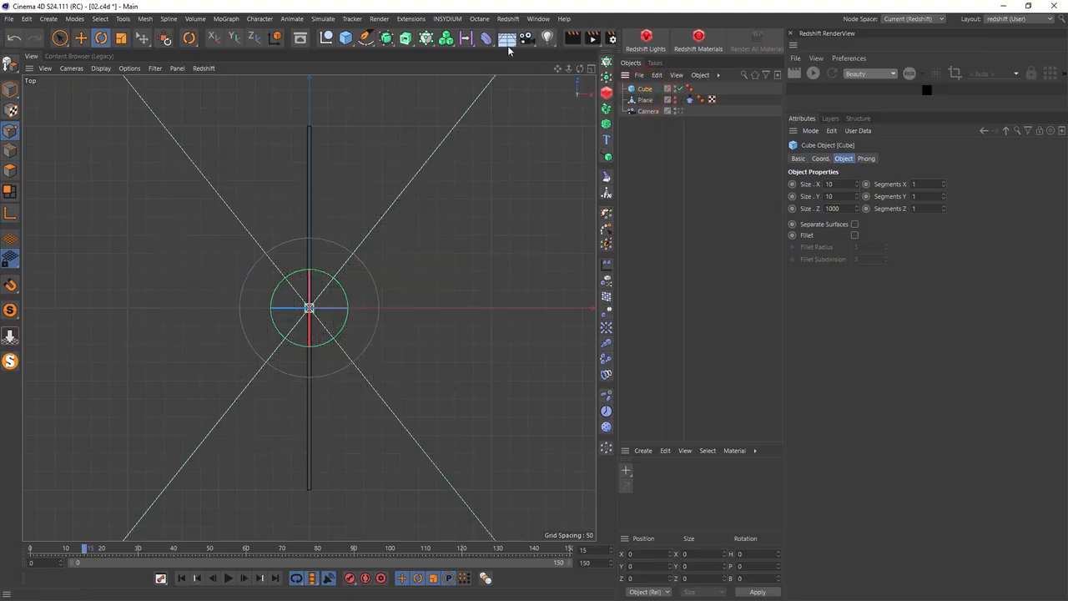
Add a Cloner, nest the cube inside it, and set the grid count to 4 in X, 1 in Y and 1 in Z
left_click(427, 39)
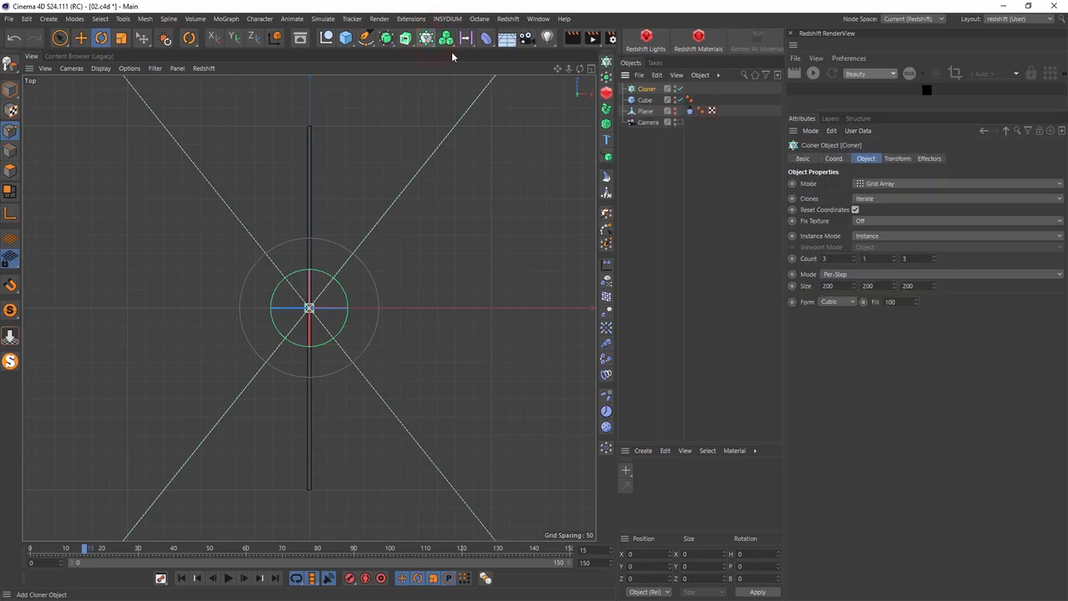
left_click_drag(645, 97, 647, 88)
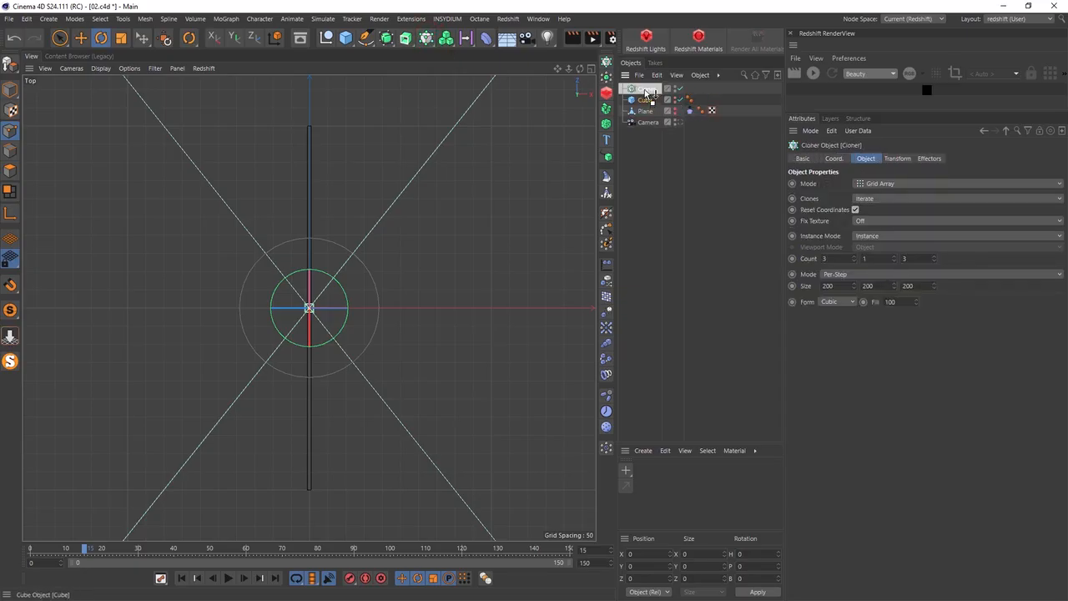
left_click(854, 262)
left_click(854, 262)
left_click(856, 257)
left_click(856, 256)
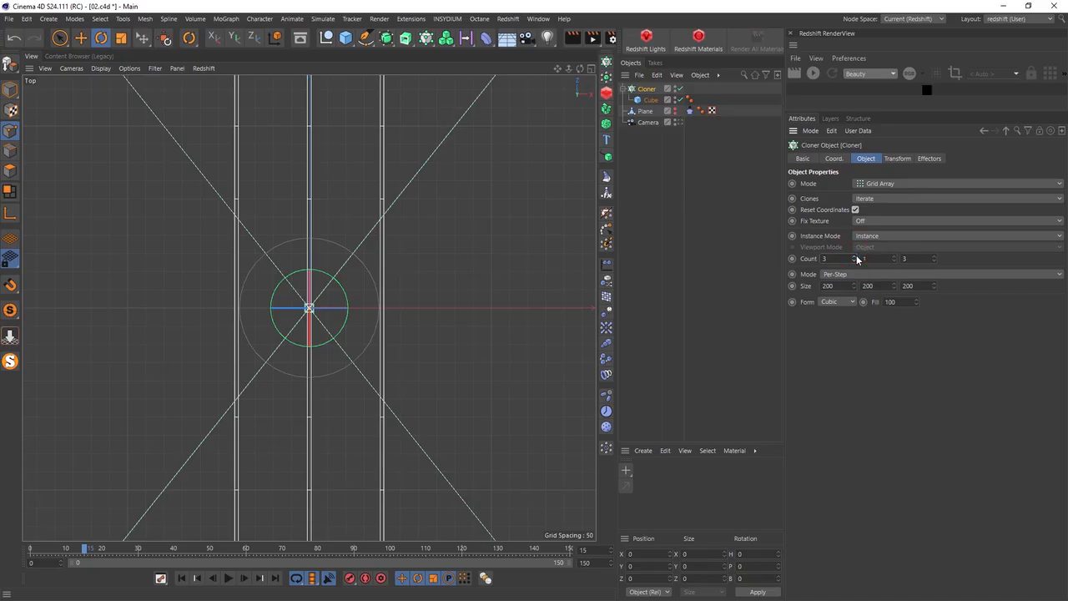
left_click(856, 257)
left_click(935, 262)
left_click(935, 262)
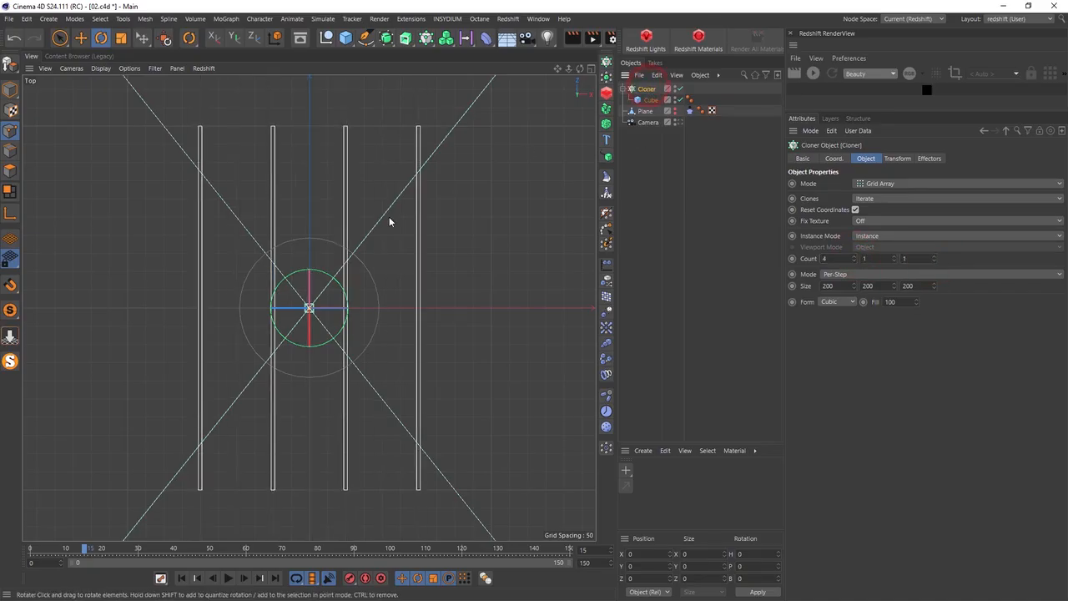
Duplicate the cloner and rotate one copy 90 degrees so the bars cross in a grid
key("r")
left_click_drag(340, 279, 376, 358)
key("ctrl+c")
key("ctrl+v")
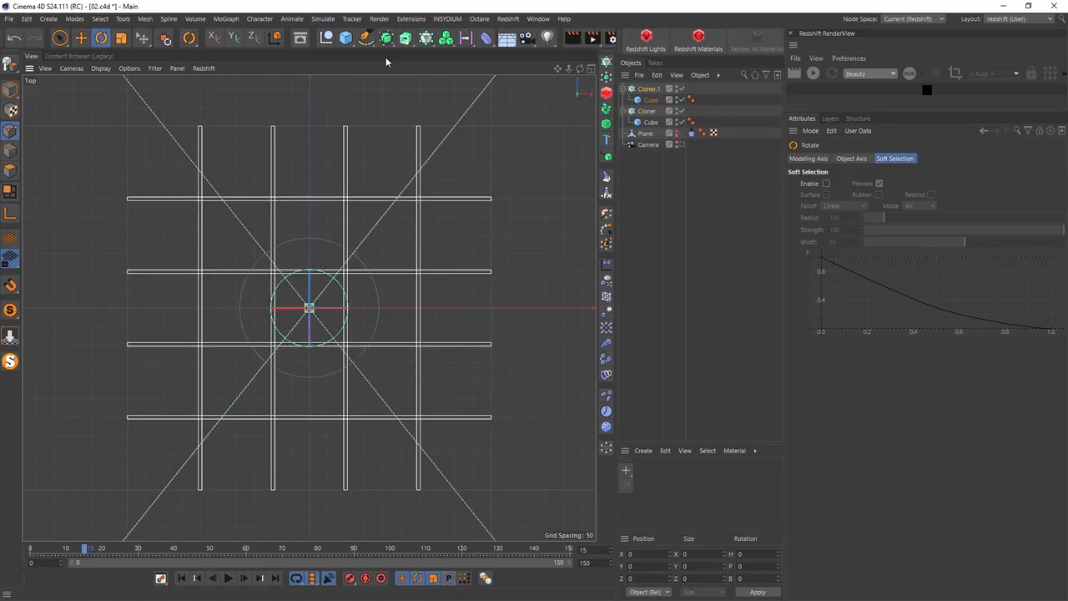
Add a Connect object and nest both cloners inside it
left_click(388, 38)
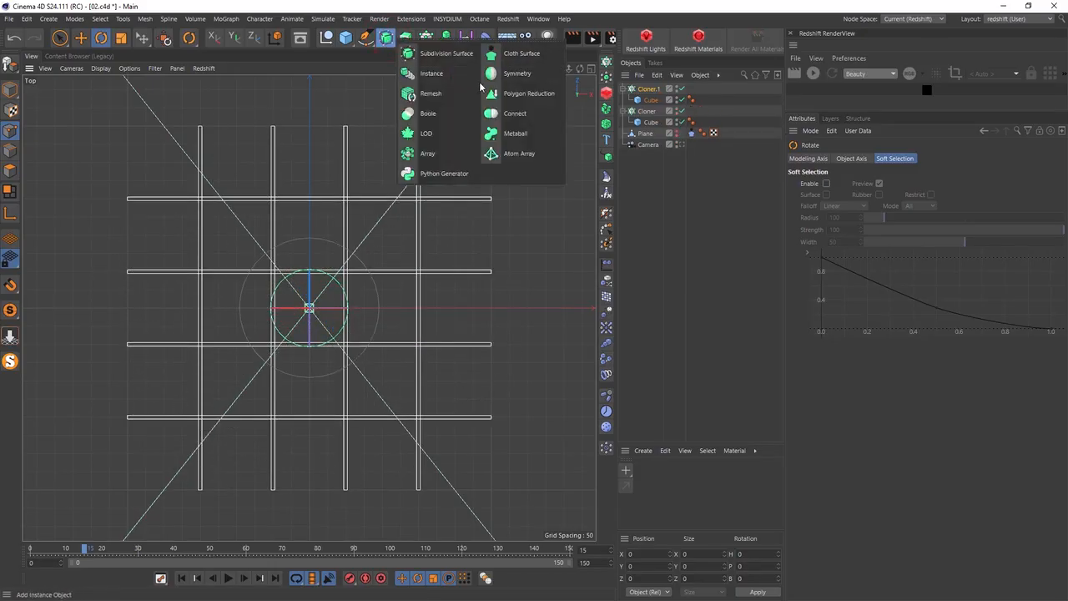
left_click(511, 114)
left_click(649, 100)
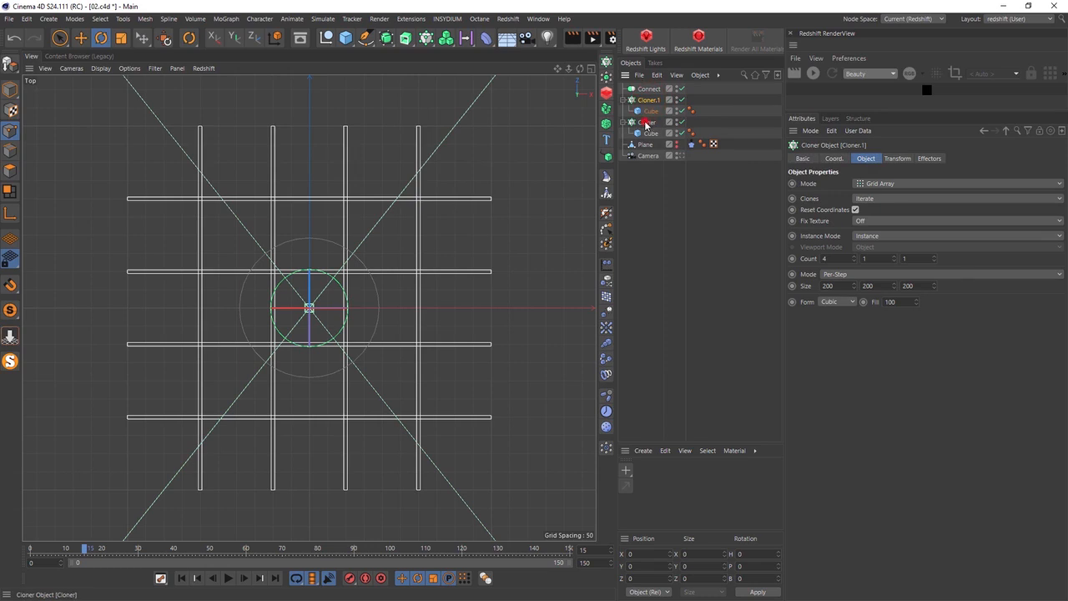
left_click(647, 123, "shift")
left_click_drag(648, 103, 648, 89)
left_click(642, 89)
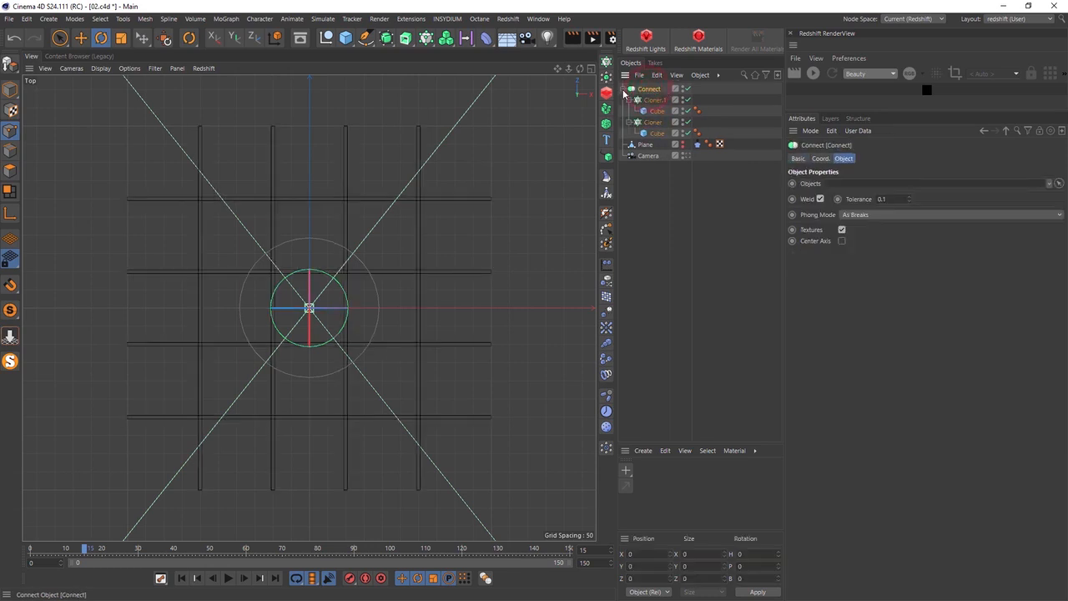
Group the Connect object into a null and name it Cage 1
left_click(623, 89)
left_click(643, 92)
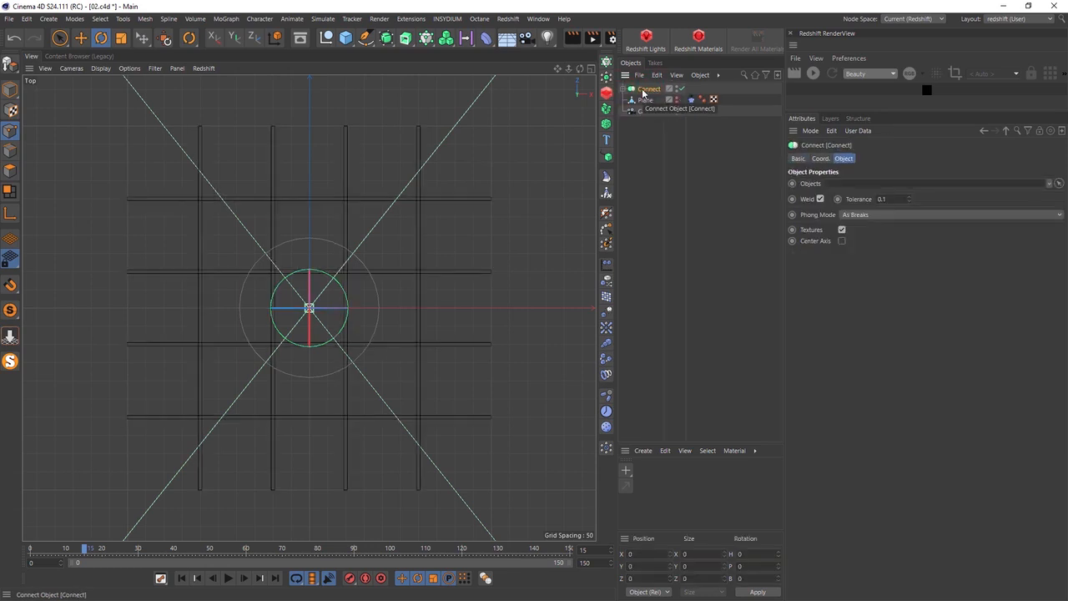
key("alt+g")
double_click(646, 88)
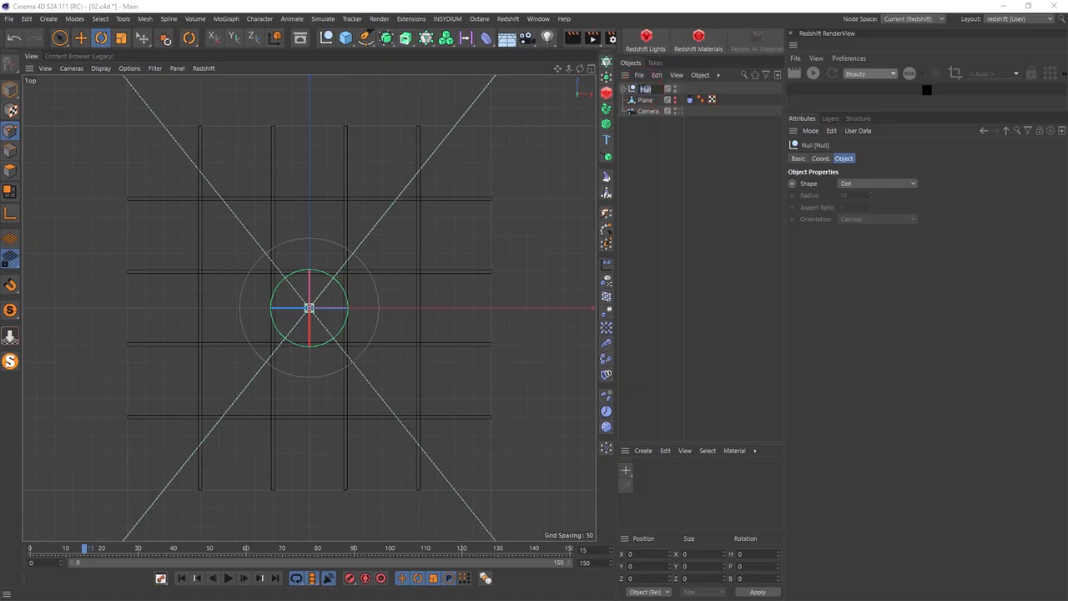
type("Cage 1")
key("Return")
Return to the perspective view, show the cloth plane again, and raise Cage 1 to 200 in Y
middle_click(153, 272)
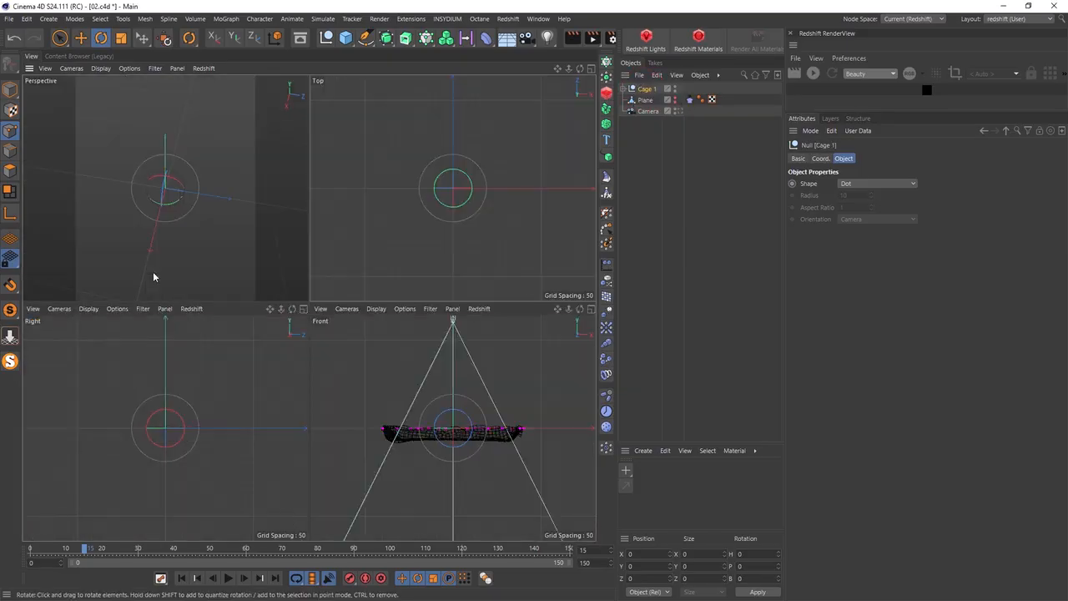
middle_click(144, 261)
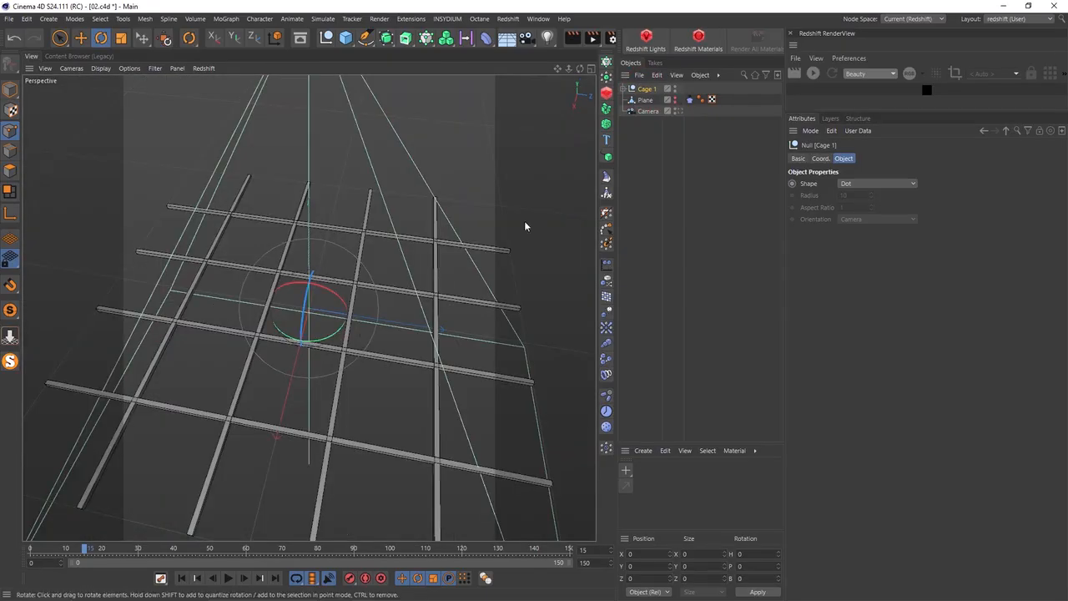
left_click(674, 98)
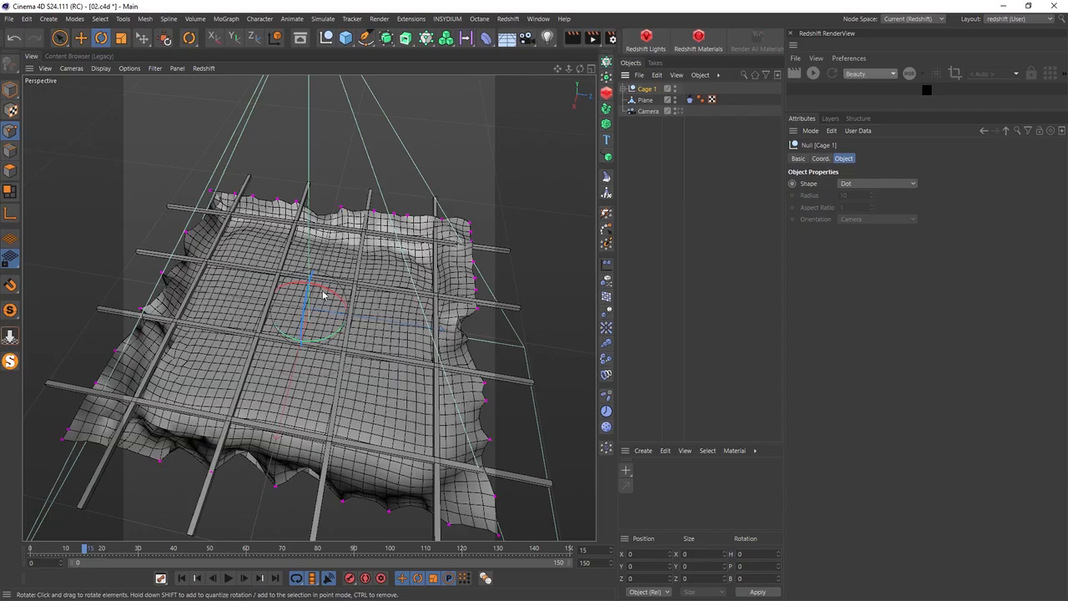
key("e")
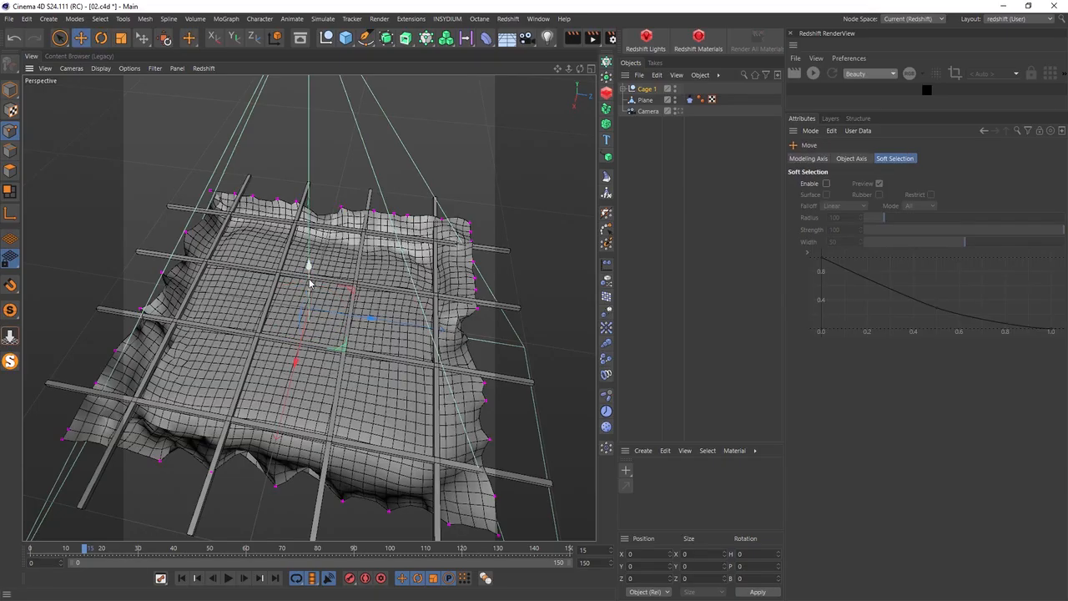
left_click_drag(309, 284, 306, 212, "alt")
Play the simulation from the start, viewing the cloth and cage from the side, and return to frame 0
left_click(181, 578)
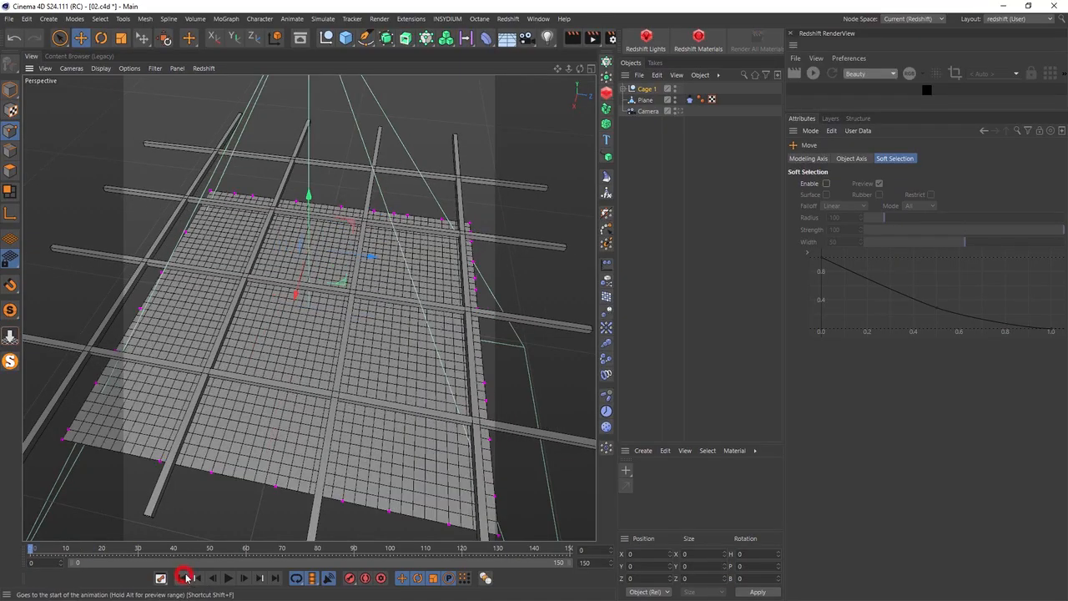
left_click(229, 577)
left_click_drag(306, 397, 313, 293, "alt")
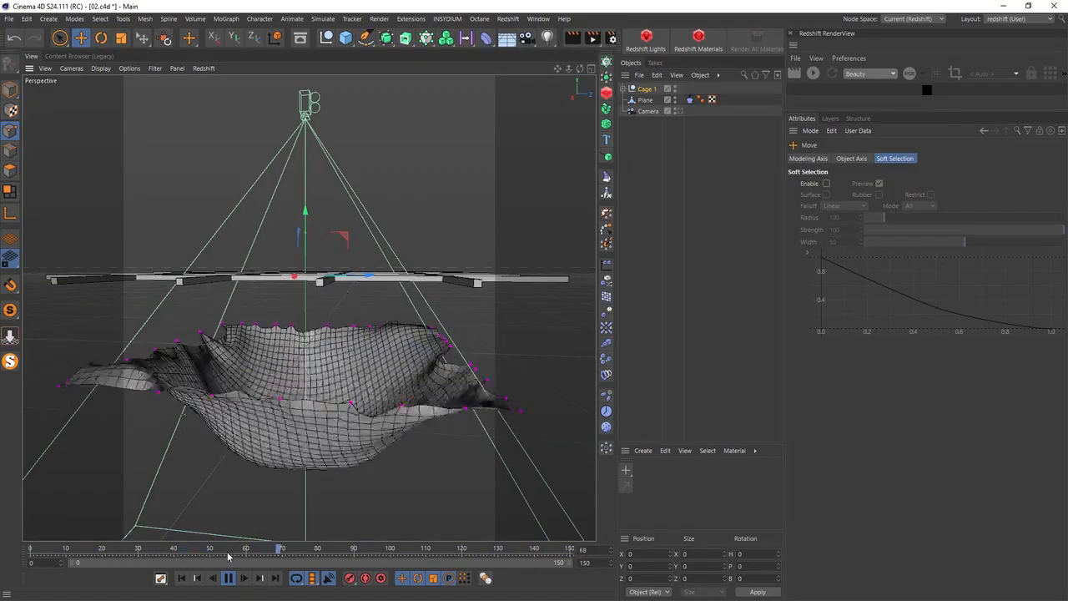
left_click(228, 577)
left_click_drag(61, 550, 1, 556)
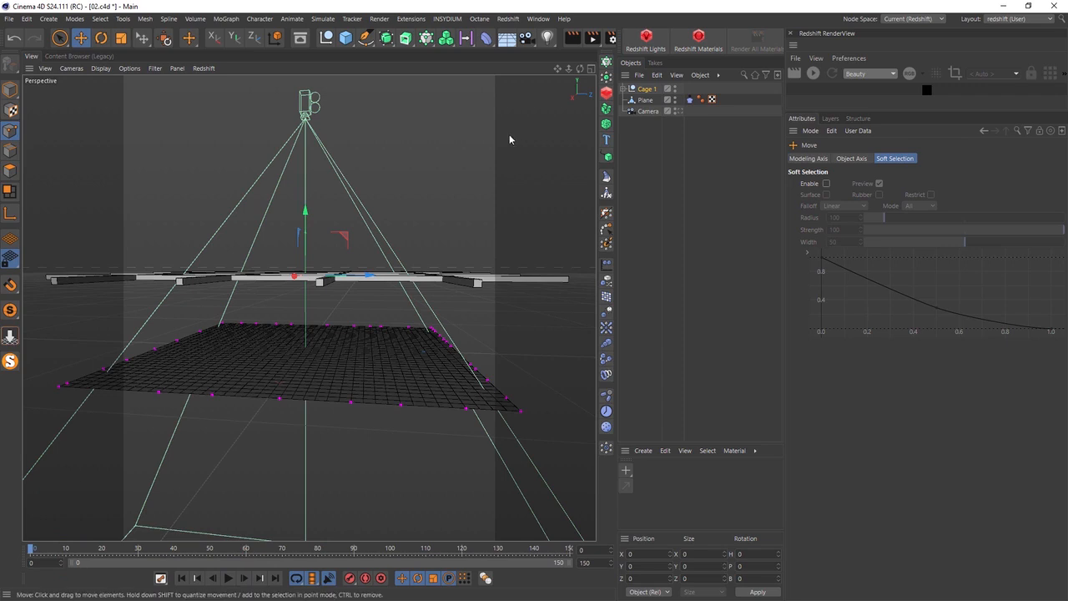
Keyframe the Y position of Cage 1 at 400 on frames 0 and 30
left_click(649, 90)
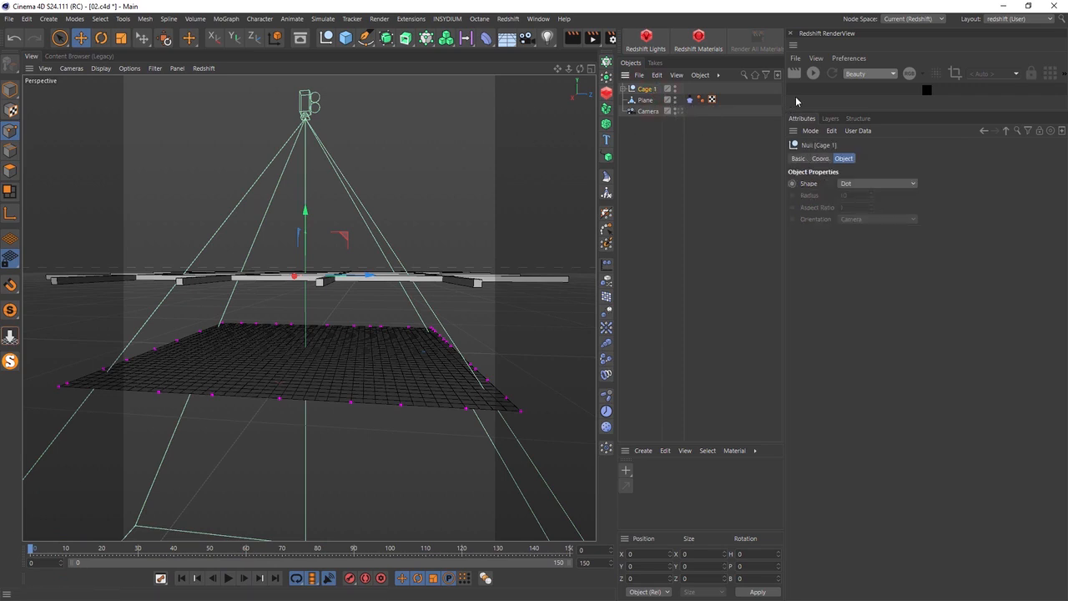
left_click(820, 159)
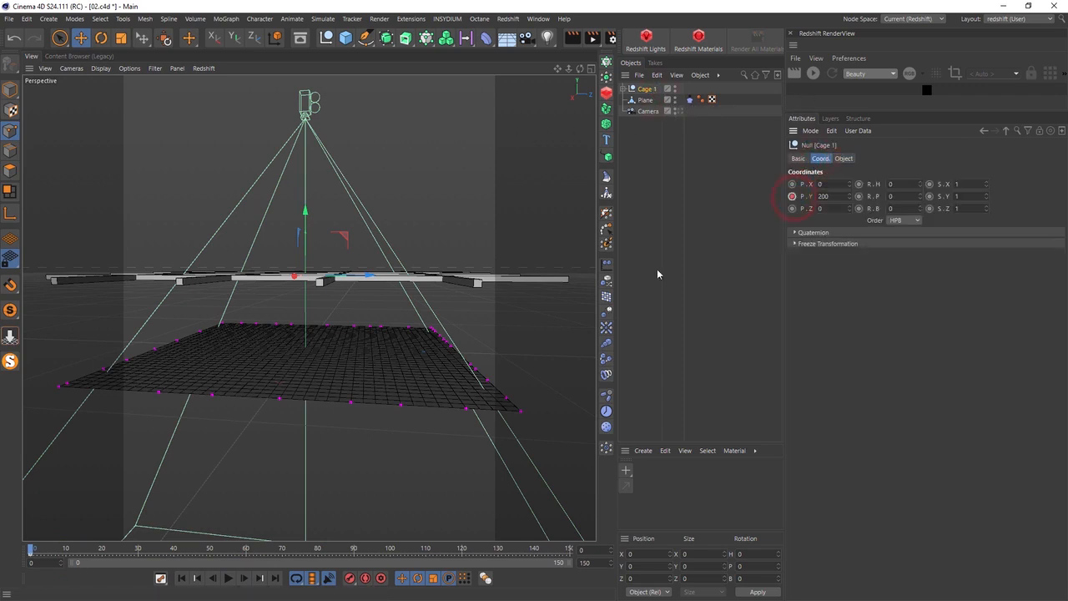
left_click(139, 550)
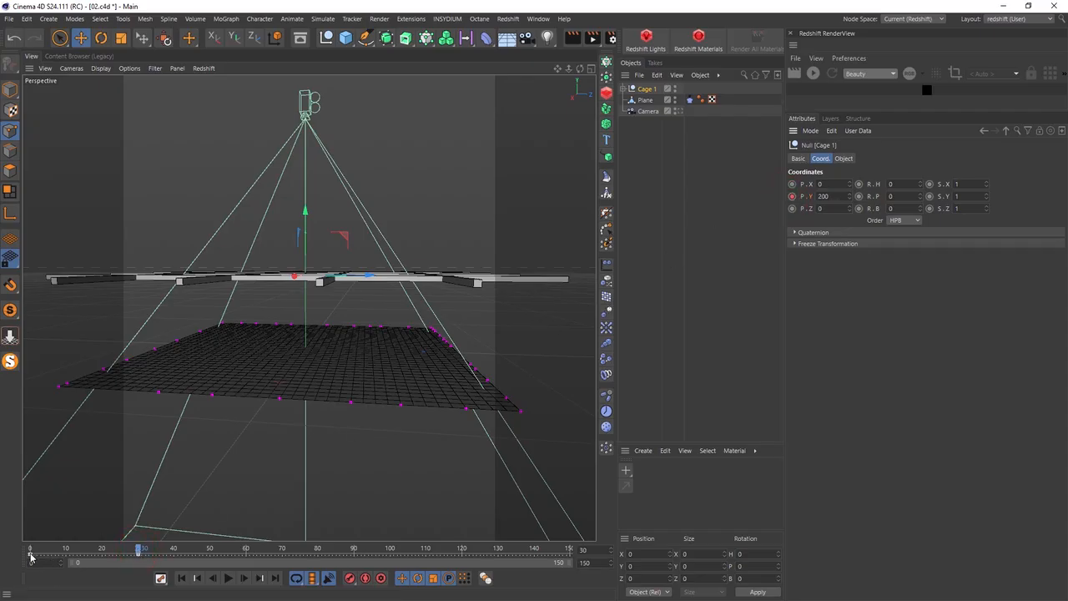
left_click(67, 551)
left_click(140, 551)
type("400")
left_click(792, 196)
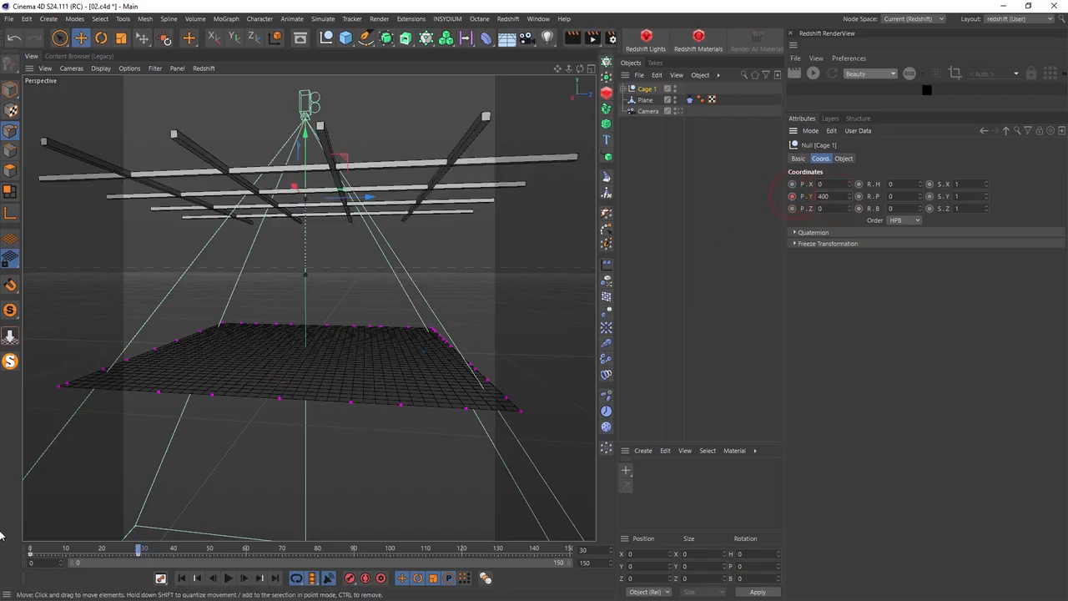
left_click(30, 551)
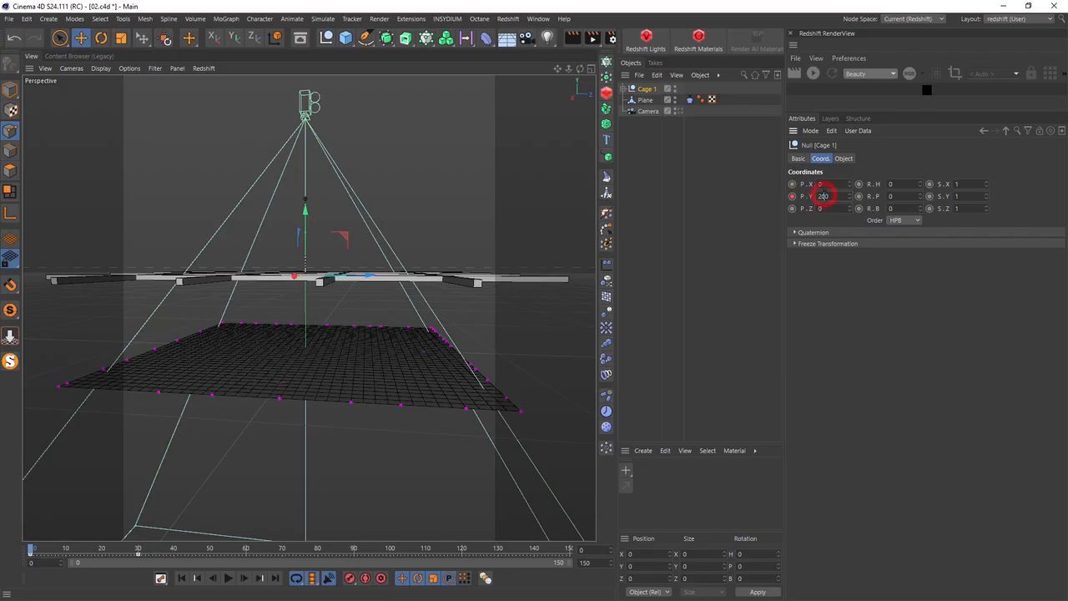
left_click(792, 196)
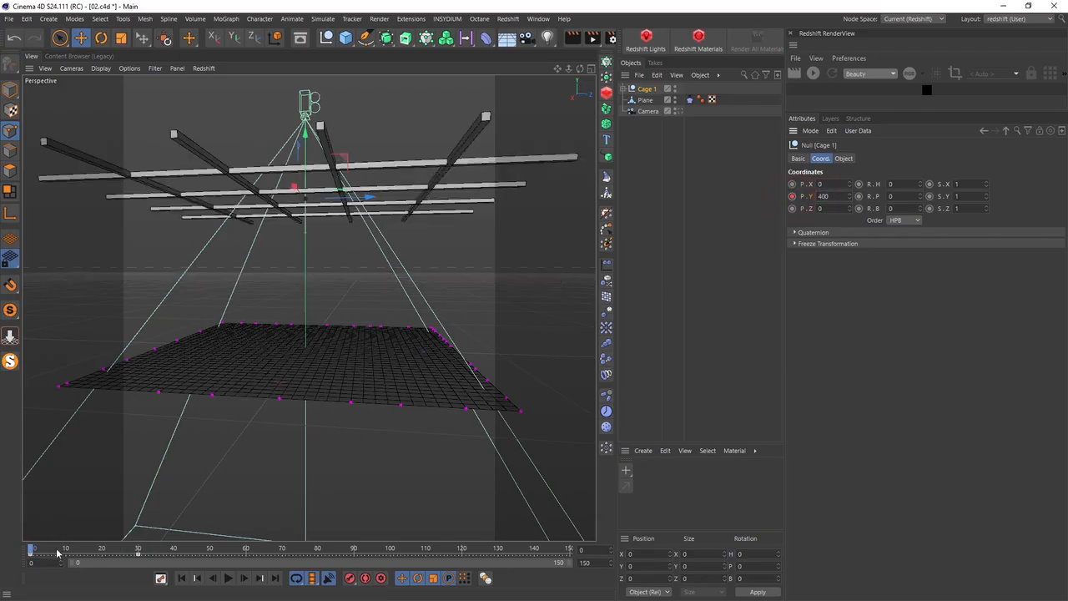
Keyframe the Y position of Cage 1 at 40 on frame 15
left_click_drag(60, 551, 84, 558)
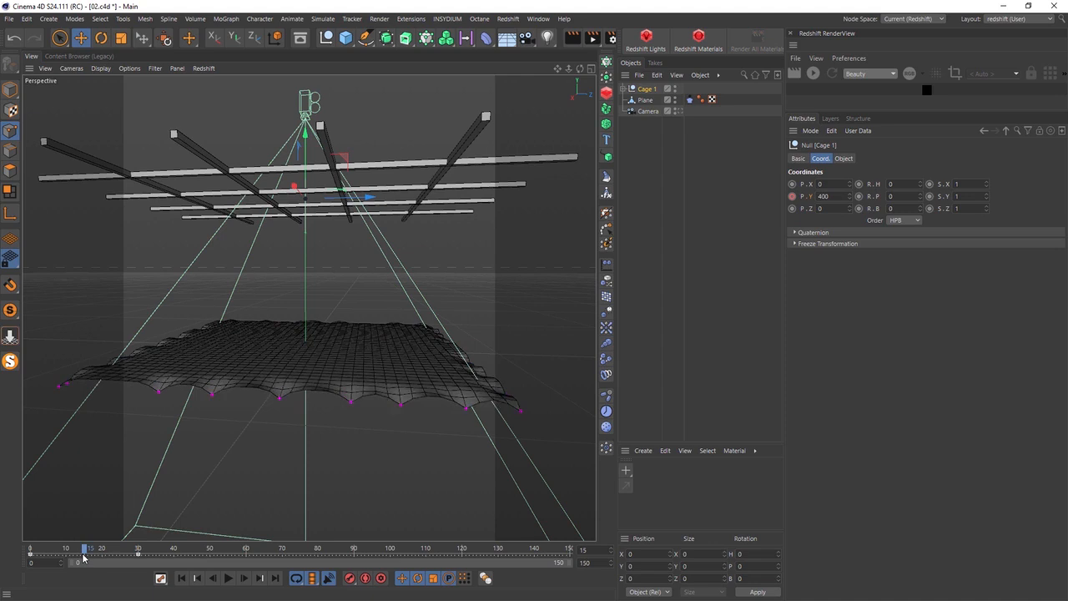
type("0")
key("Return")
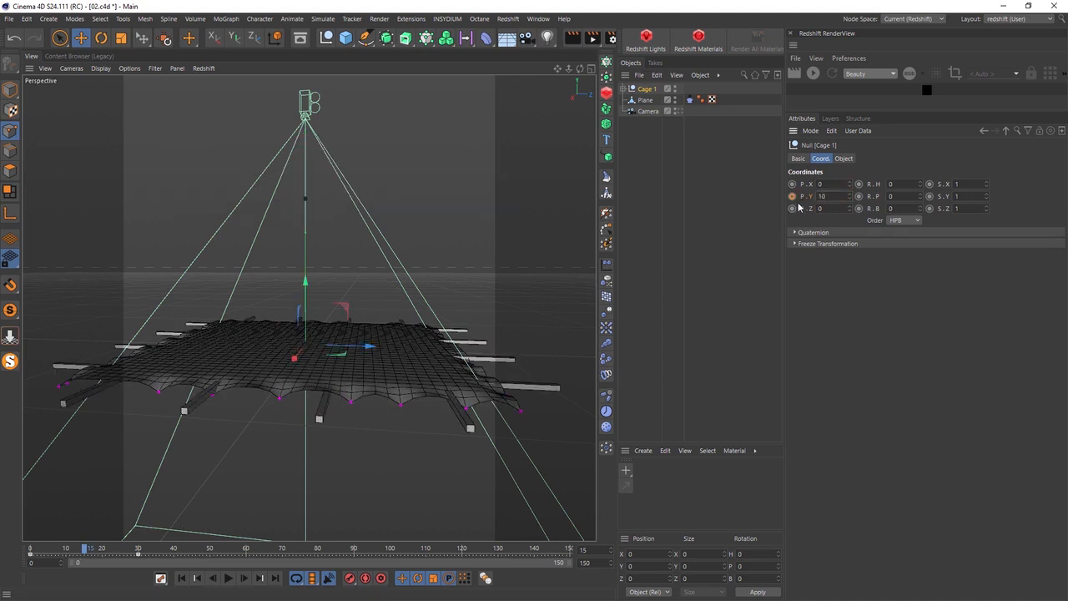
left_click_drag(851, 198, 752, 219)
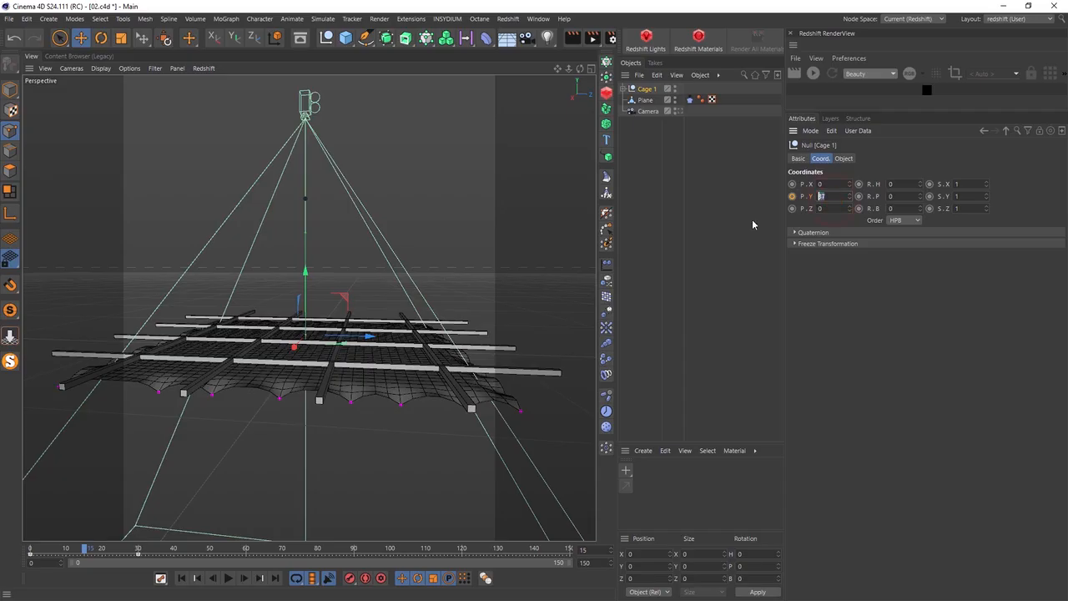
type("40")
left_click(792, 197)
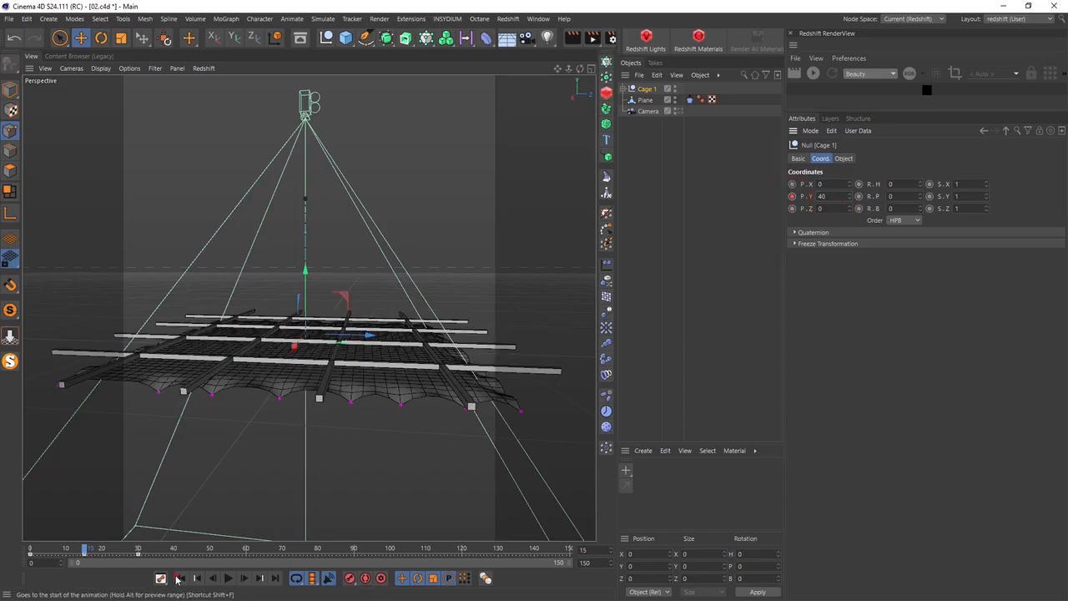
Play the animation and shift the three Cage 1 position keys to frames 30, 45 and 60
left_click(228, 577)
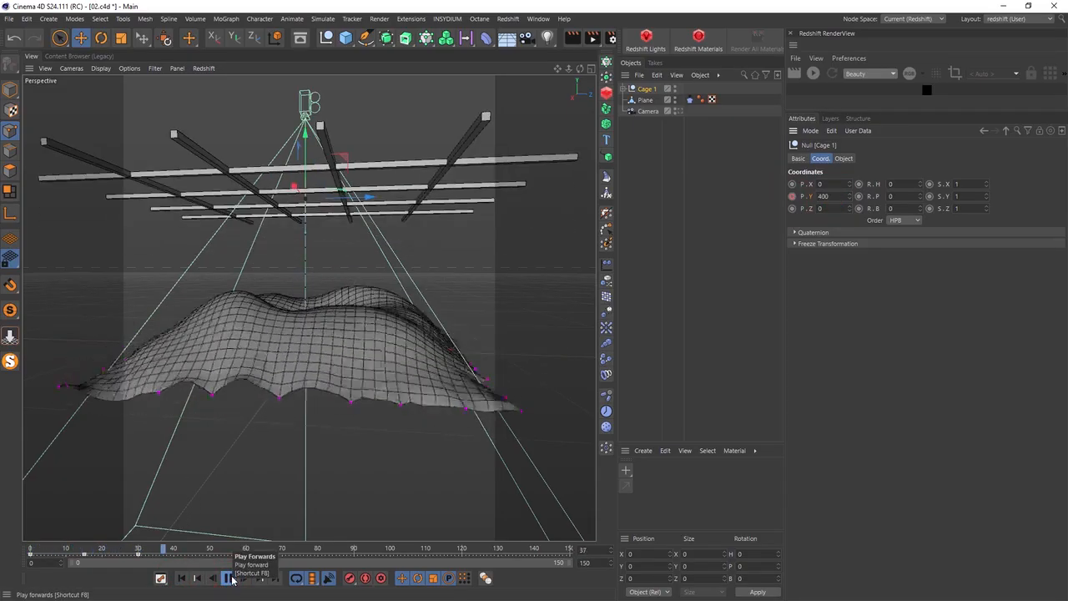
left_click(227, 578)
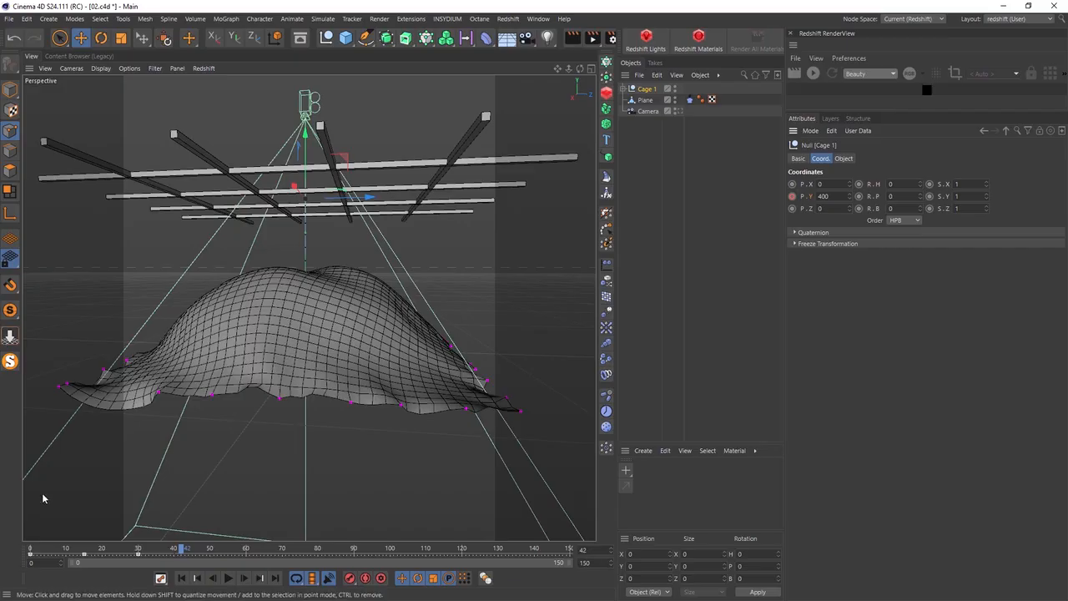
left_click_drag(31, 549, 250, 551)
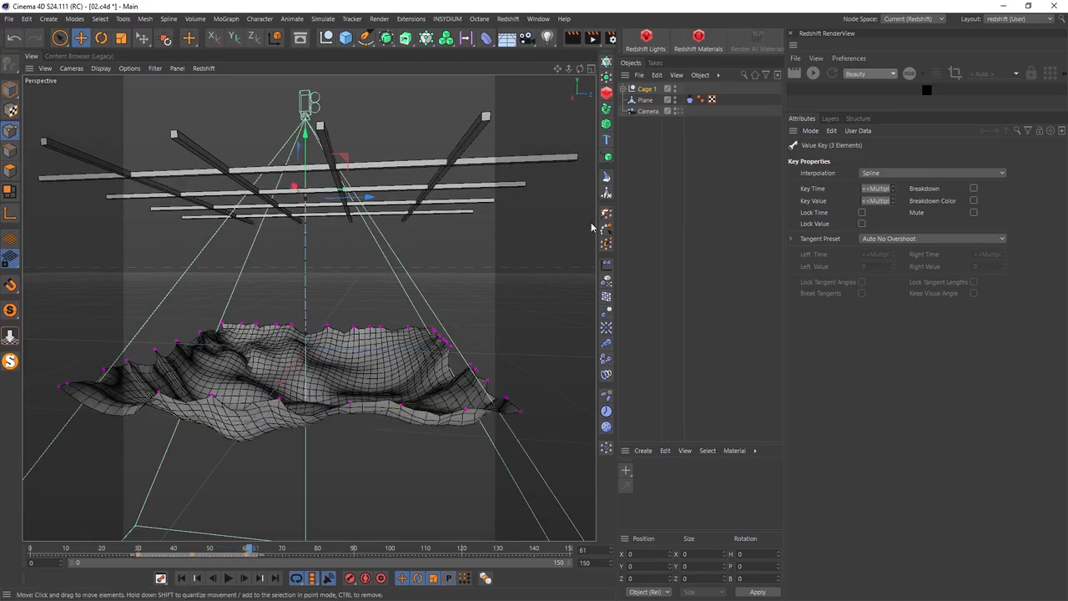
Add a Cloth Collider tag to the Connect object inside Cage 1
left_click(626, 89)
right_click(643, 102)
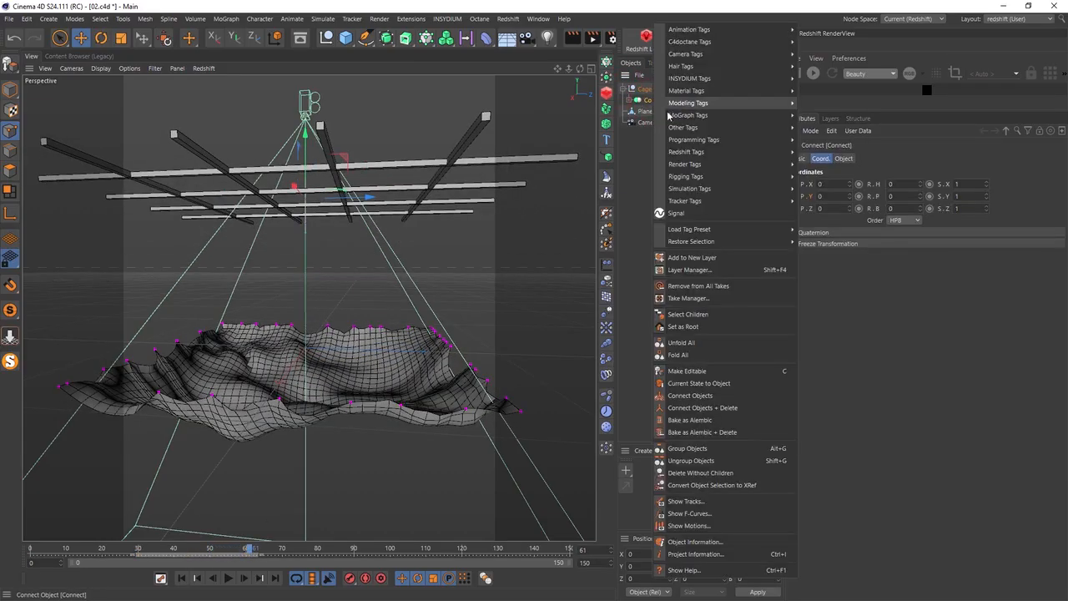
mouse_move(741, 189)
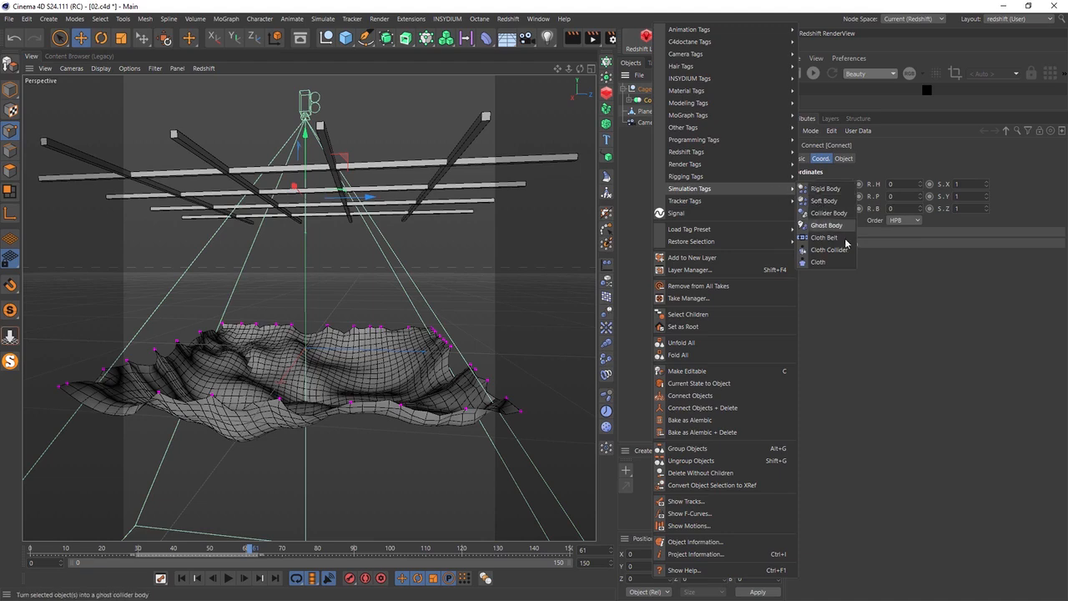
left_click(845, 251)
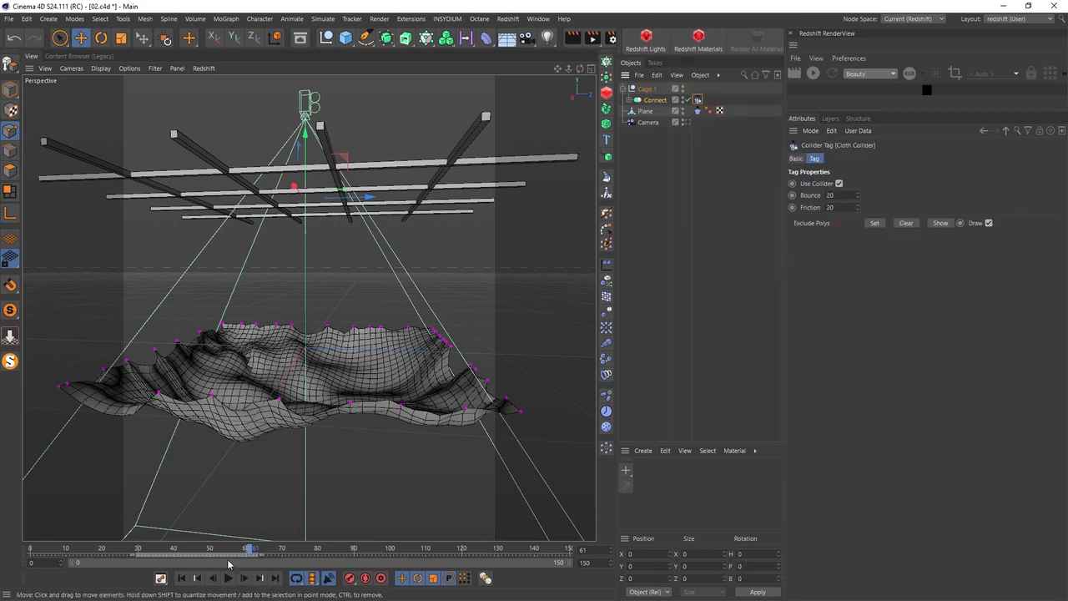
Replay the simulation from the start and scrub to about frame 48 to check how the cloth meets the cage
left_click(181, 578)
left_click(230, 581)
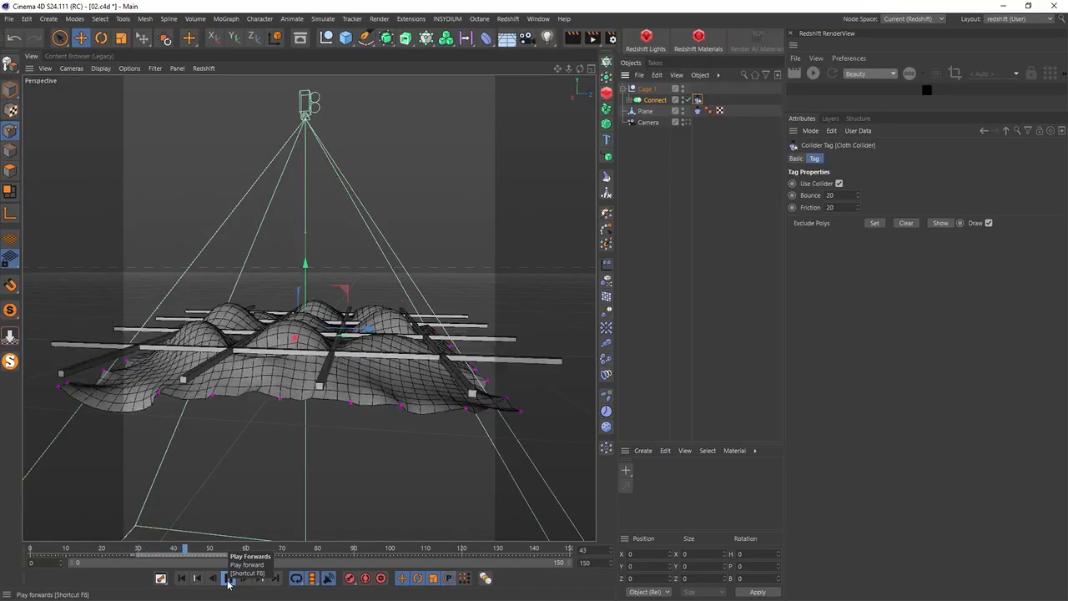
left_click(230, 582)
left_click_drag(191, 550, 203, 517)
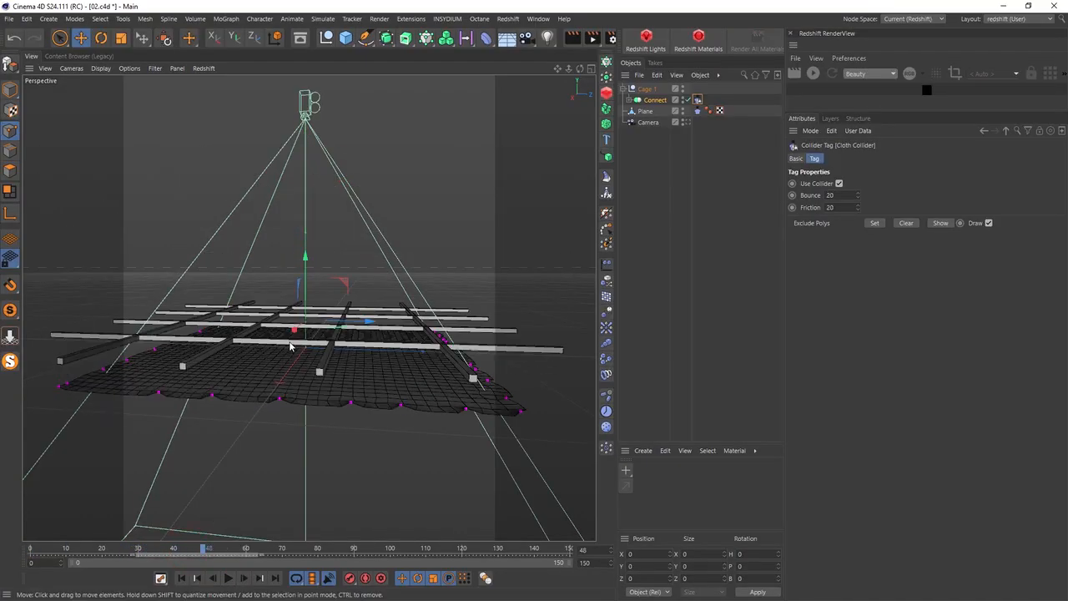
Calculate the plane's cloth cache and scrub to about frame 42 to inspect the bulges through Cage 1
left_click(697, 111)
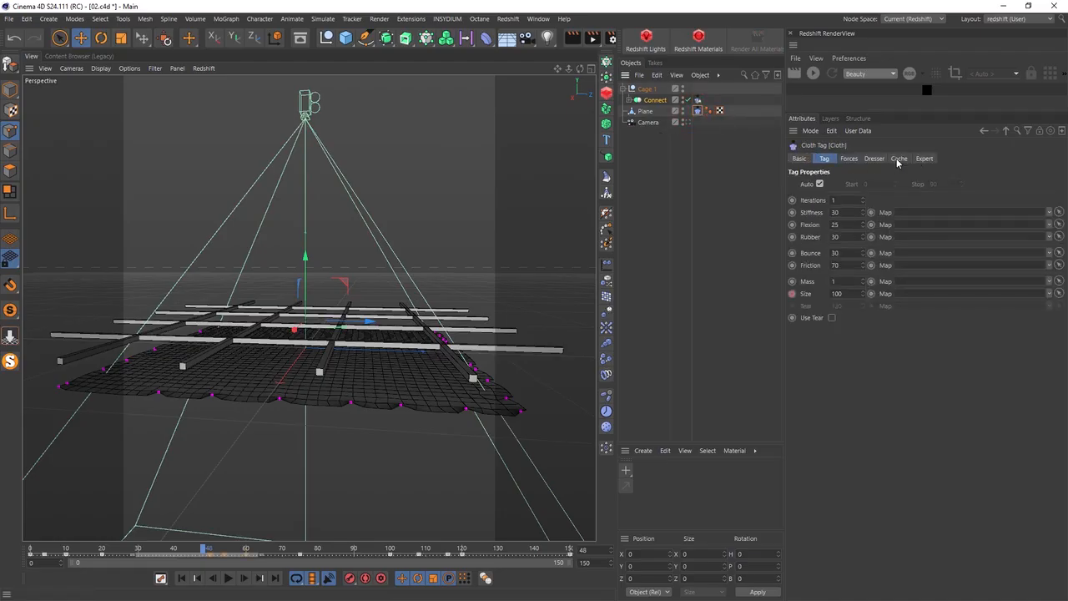
left_click(898, 158)
left_click(826, 213)
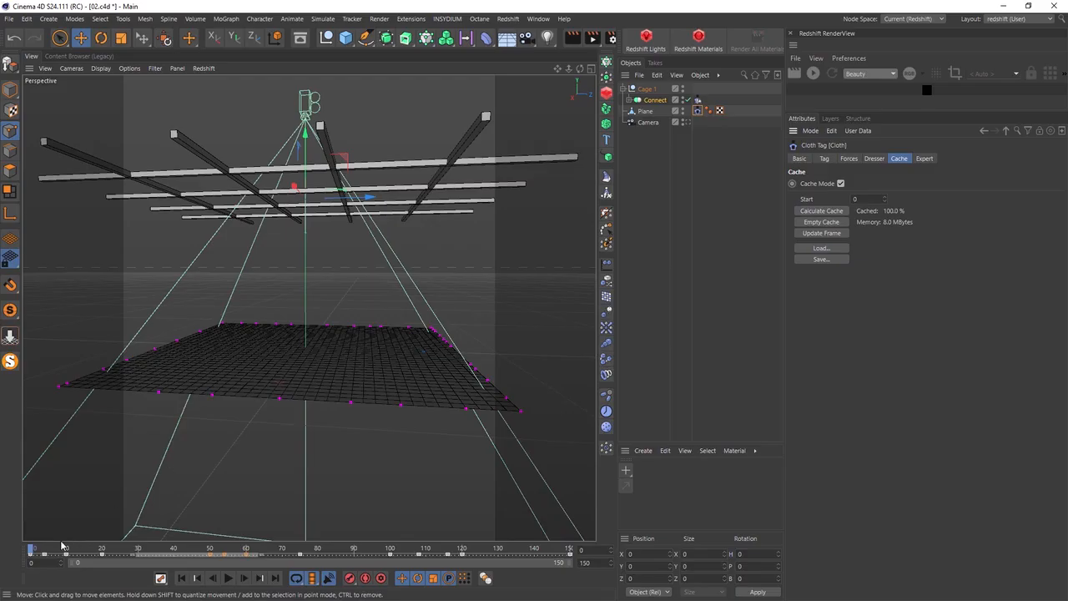
left_click_drag(34, 551, 181, 553)
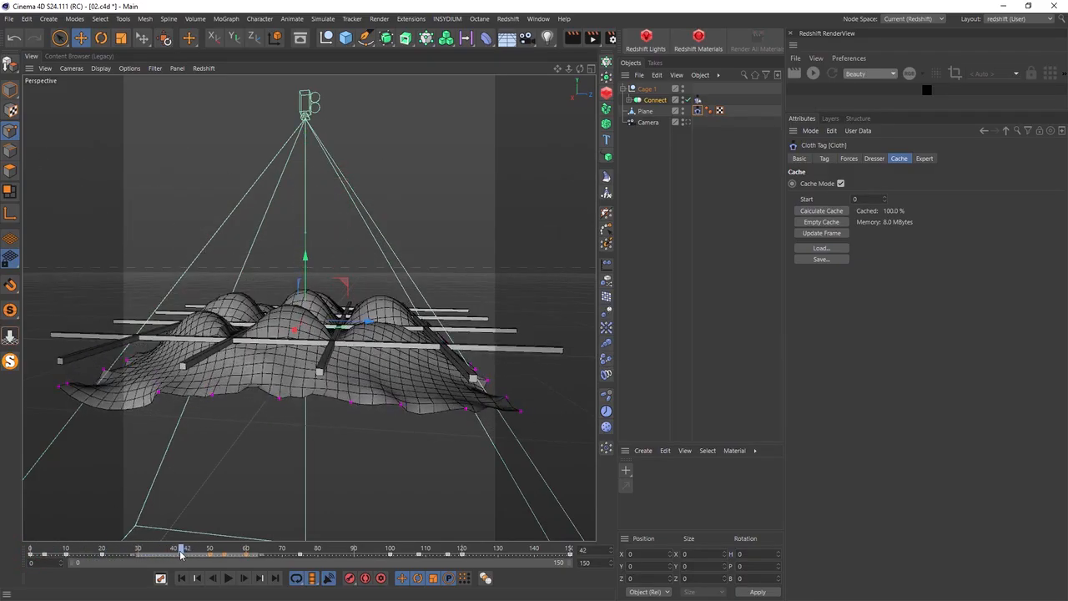
left_click_drag(286, 328, 239, 423, "alt")
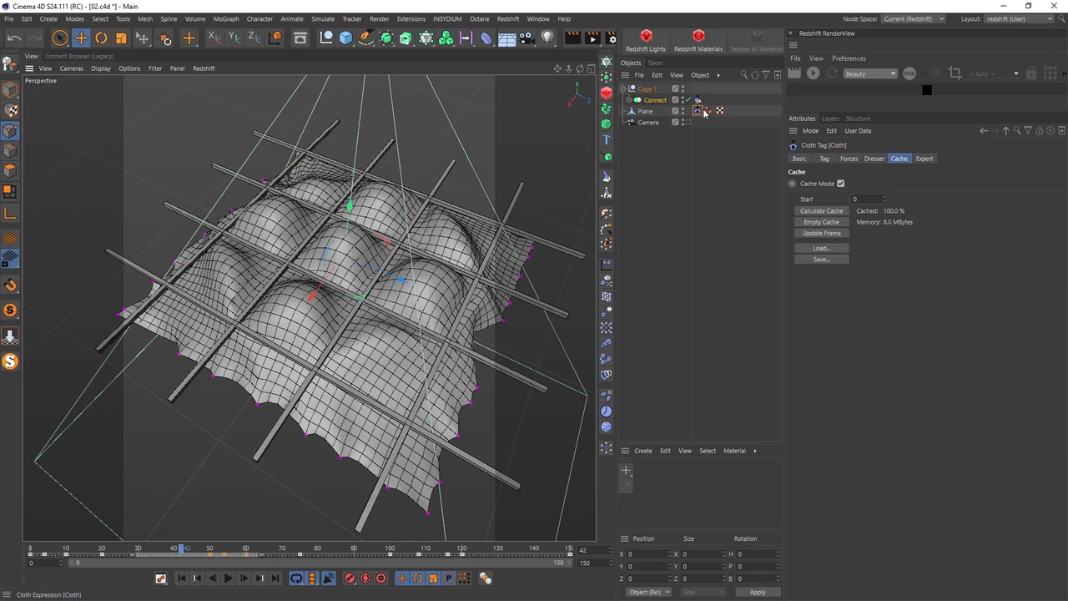
Return to frame 0 and duplicate the Cage 1 null with its contents
left_click(646, 102)
left_click_drag(181, 550, 3, 566)
left_click(641, 88)
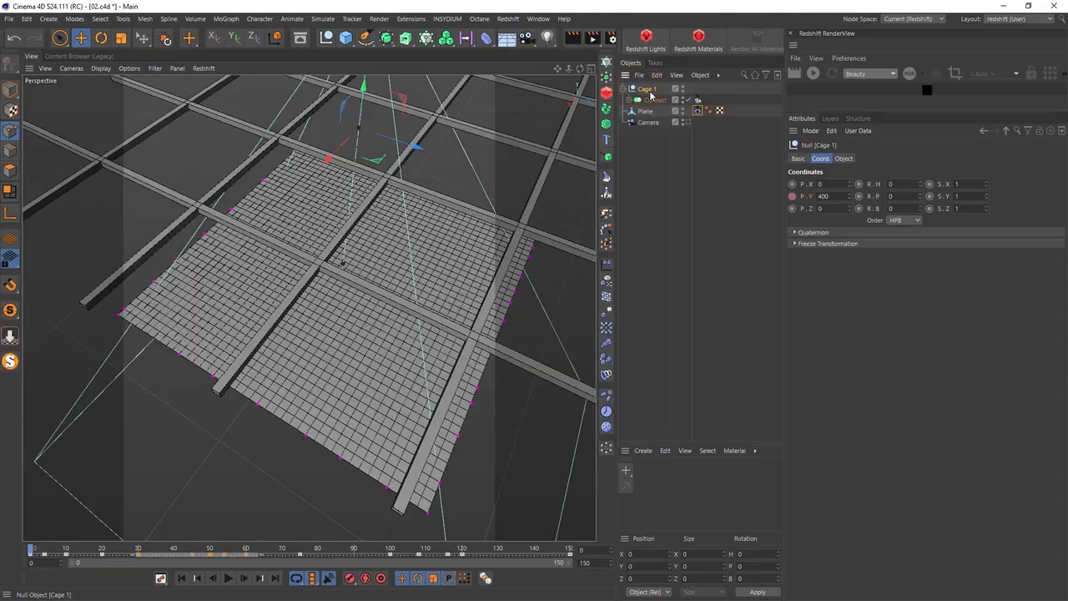
key("ctrl+v")
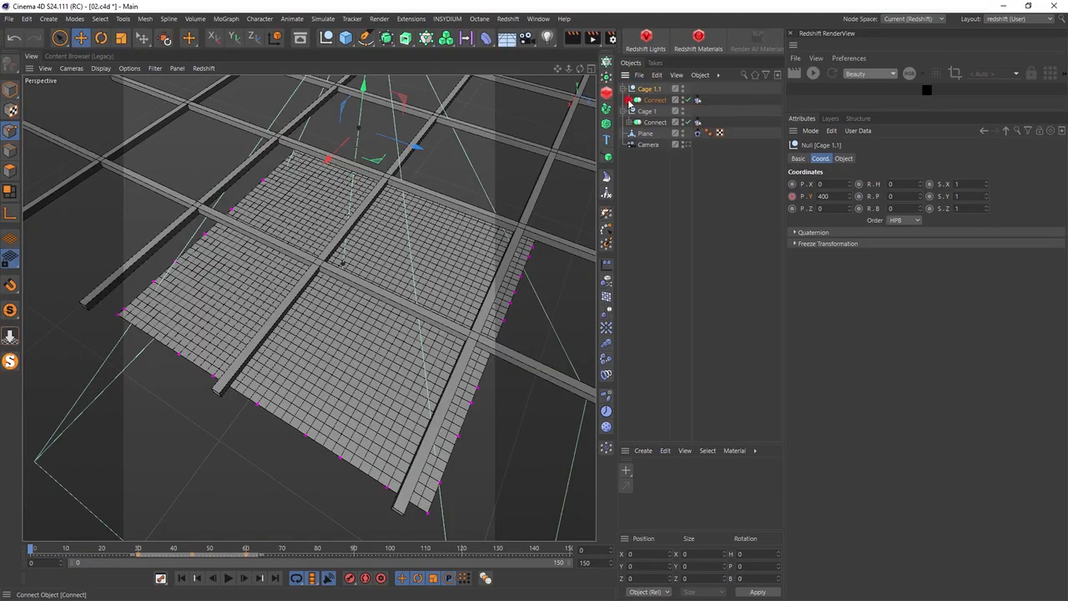
Delete the Cloner under the Connect object of Cage 1.1, keeping only Cloner.1, and hide Cage 1
left_click(630, 99)
left_click(660, 134)
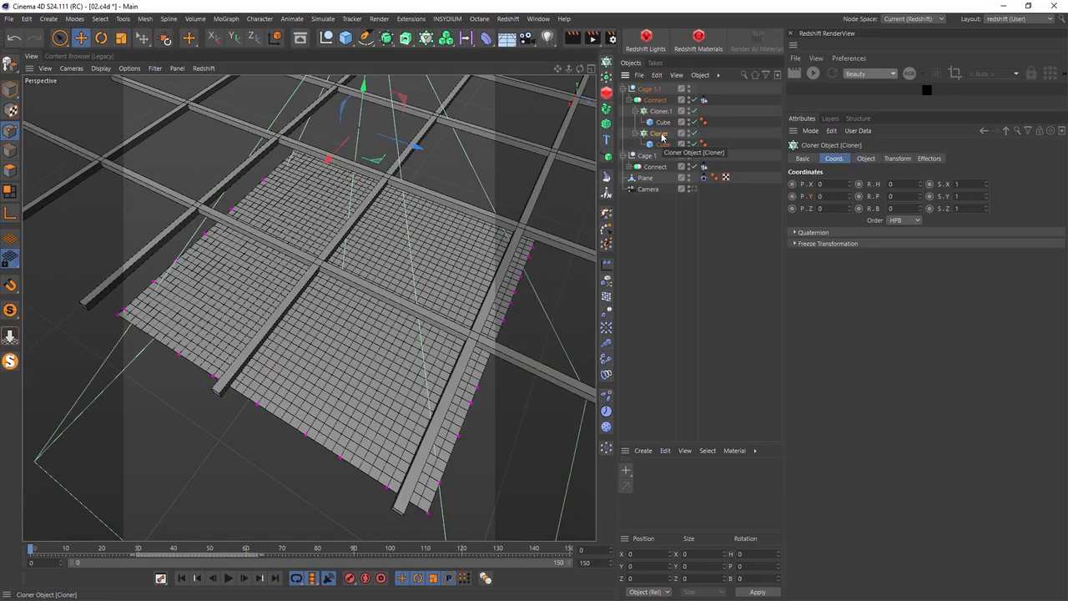
key("Delete")
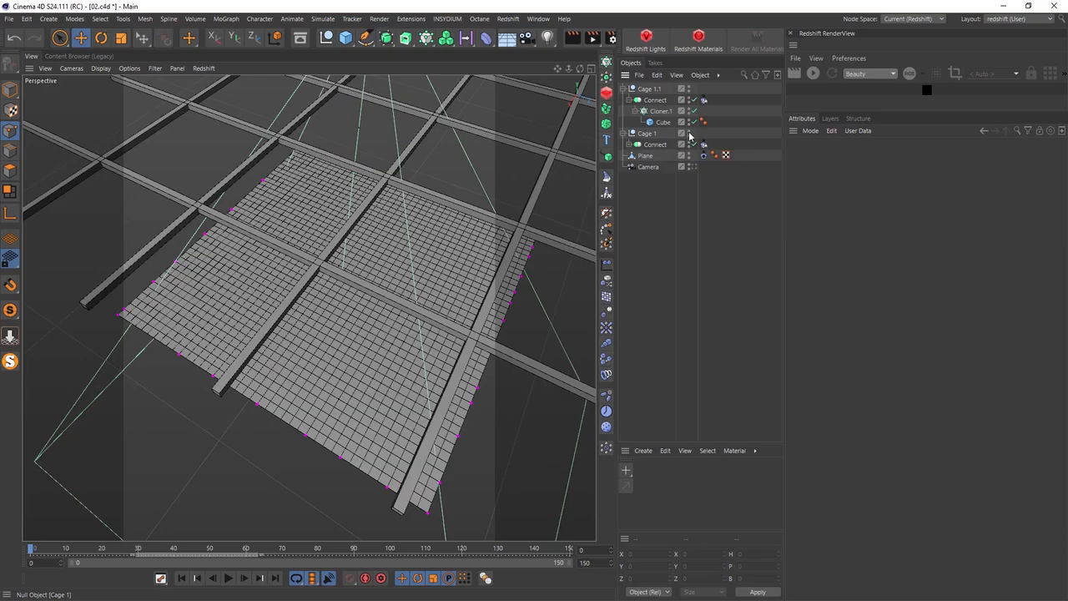
left_click(690, 135)
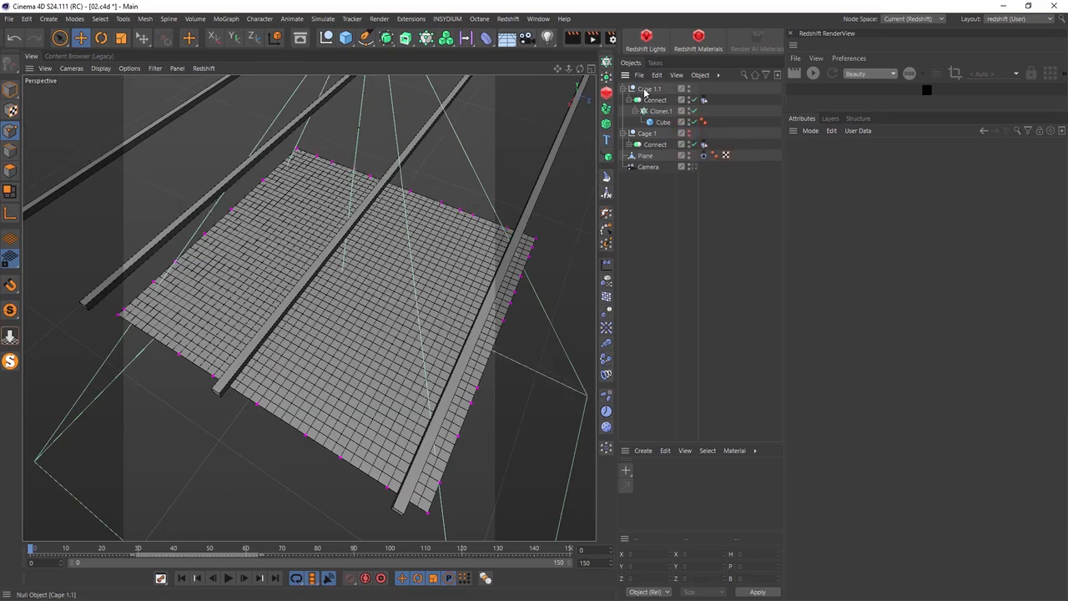
Rotate the Connect object inside Cage 1.1 by -45° in the top view
left_click(650, 101)
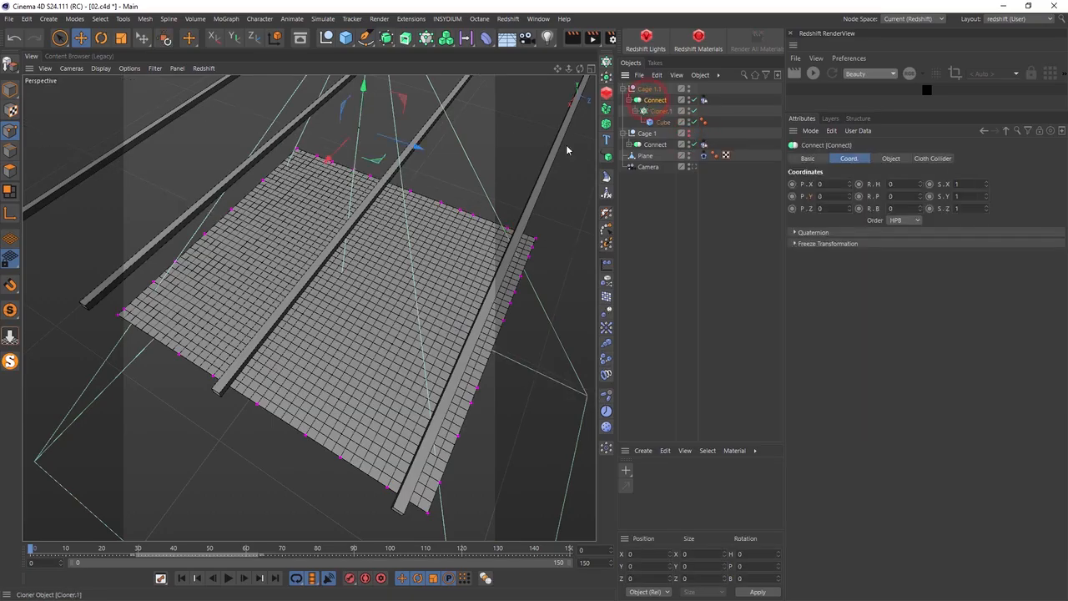
middle_click(409, 195)
key("r")
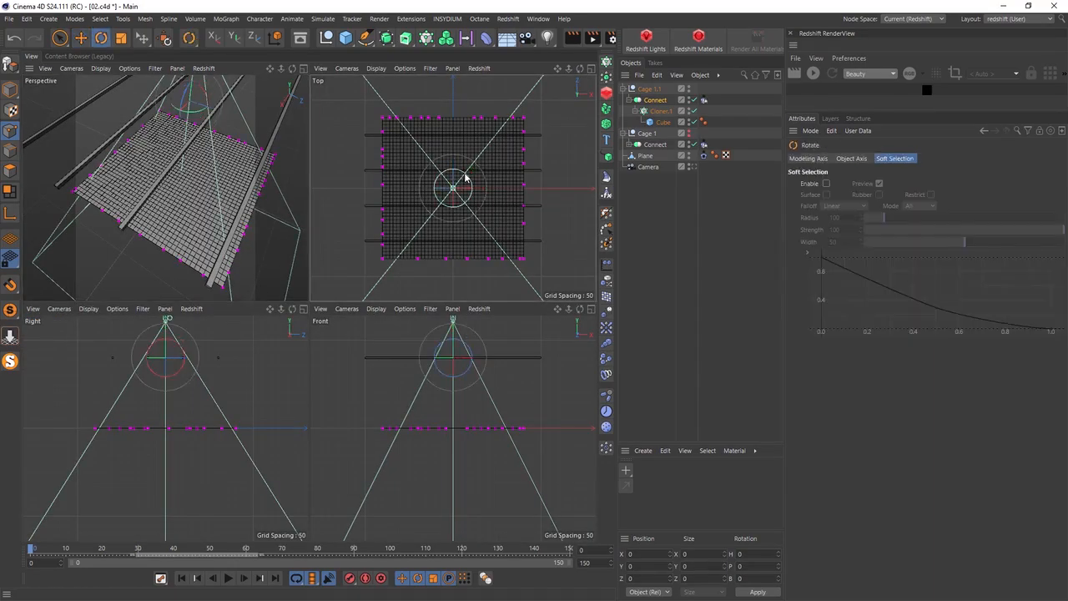
left_click_drag(466, 177, 474, 191)
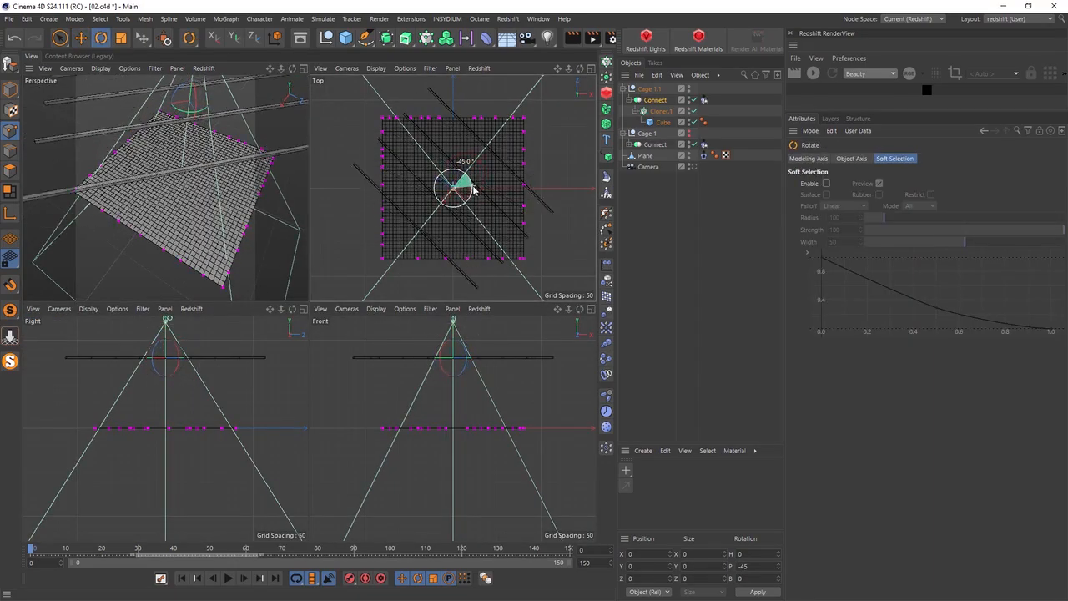
middle_click(229, 201)
Shift the three Cage 1.1 position keys to span frames 60 to 90, scrubbing the cloth motion to time them
left_click(641, 88)
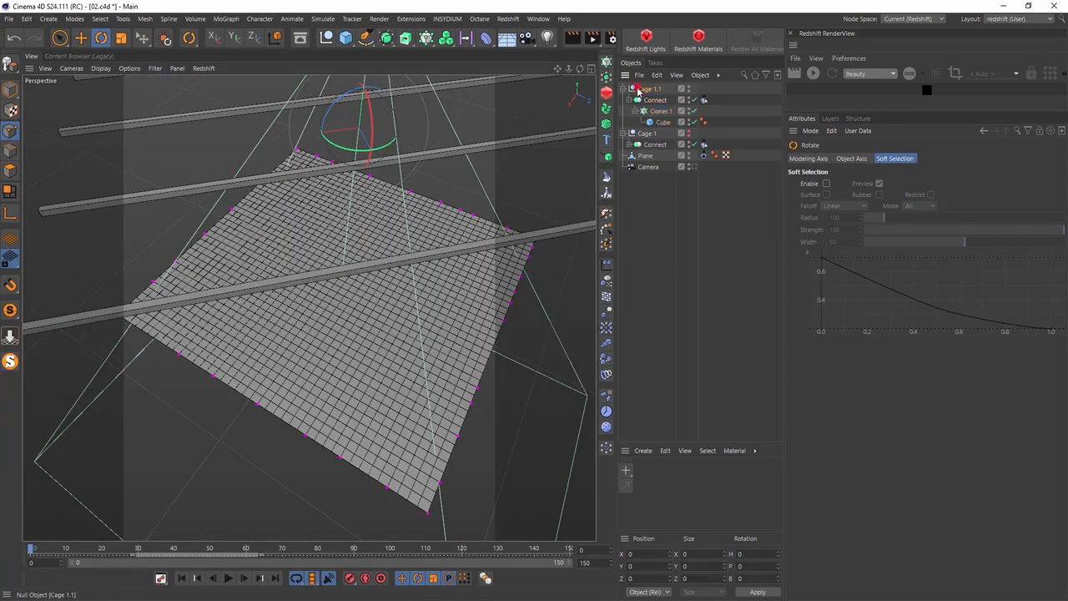
left_click(138, 556)
left_click_drag(280, 561, 319, 561)
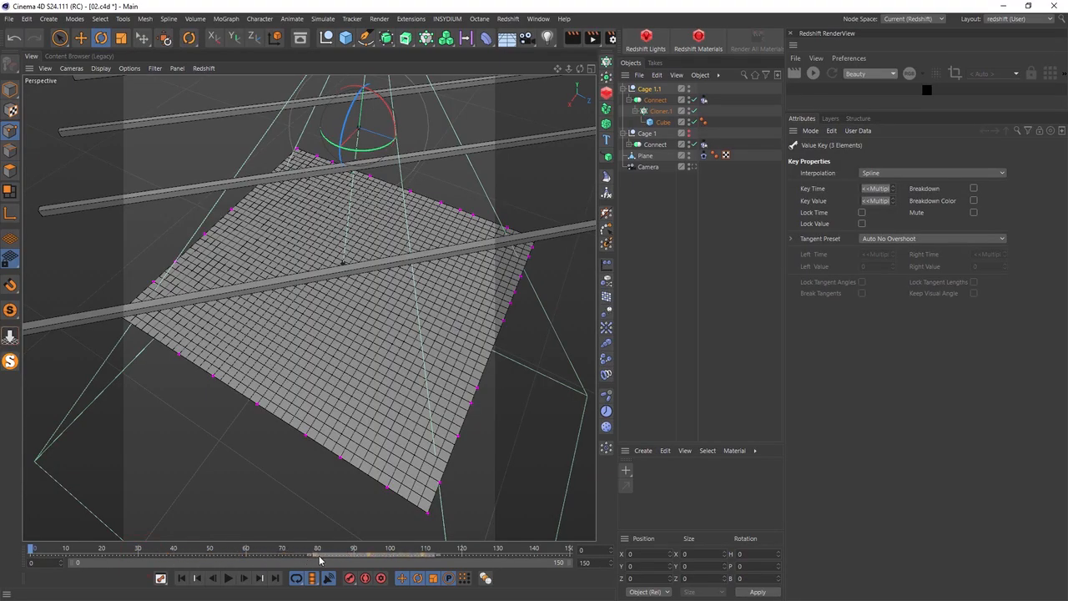
left_click_drag(41, 553, 244, 548)
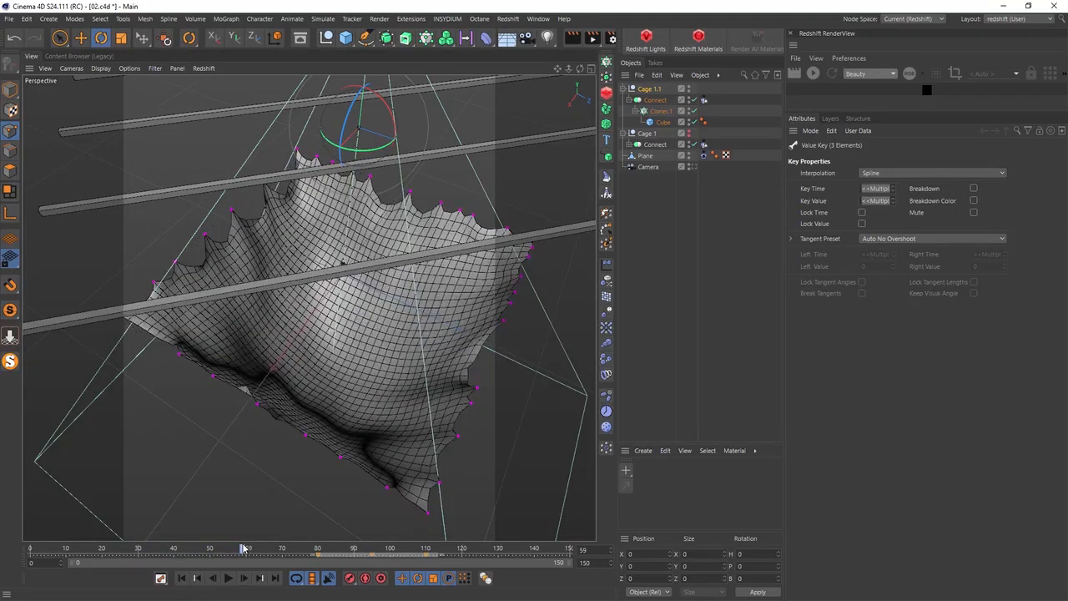
left_click_drag(310, 406, 336, 317, "alt")
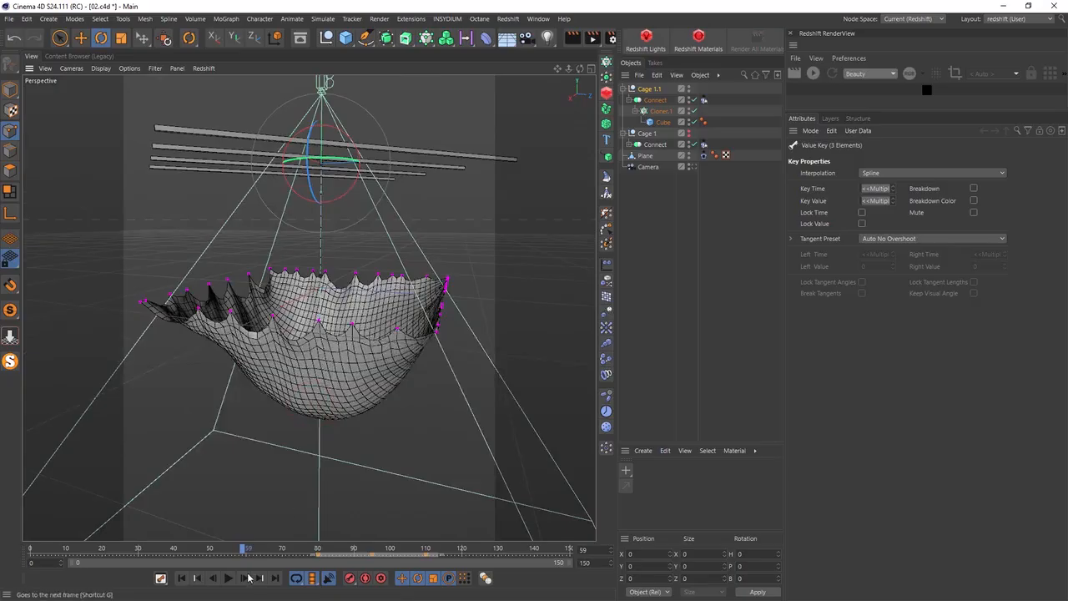
left_click_drag(243, 550, 304, 551)
left_click_drag(373, 559, 307, 566)
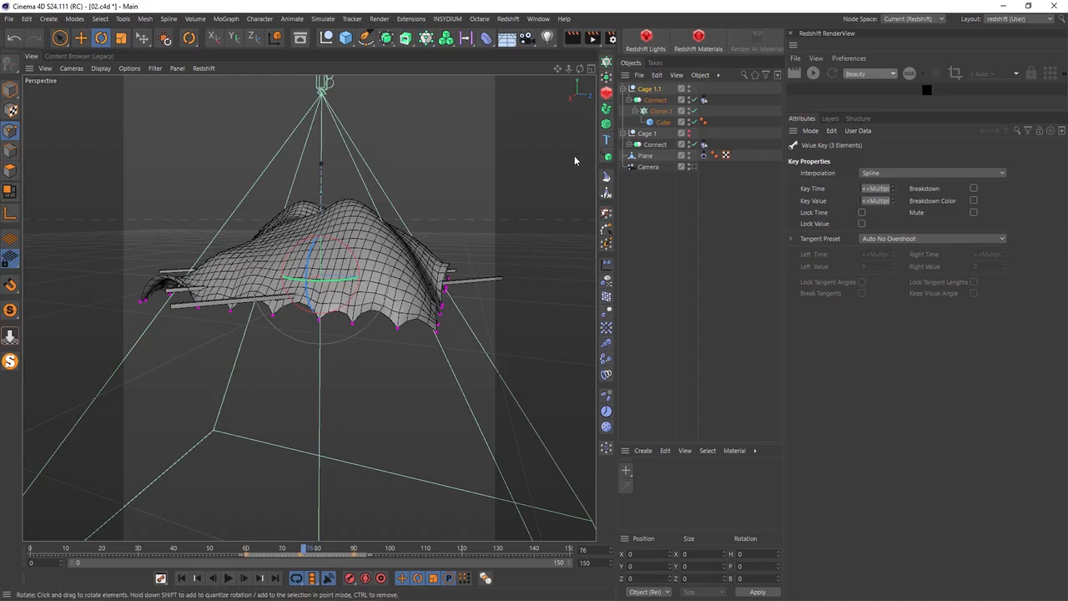
Duplicate Cage 1 once more and rename the two copies Cage 2 and Cage 3
left_click(625, 89)
left_click_drag(646, 99, 660, 87, "ctrl")
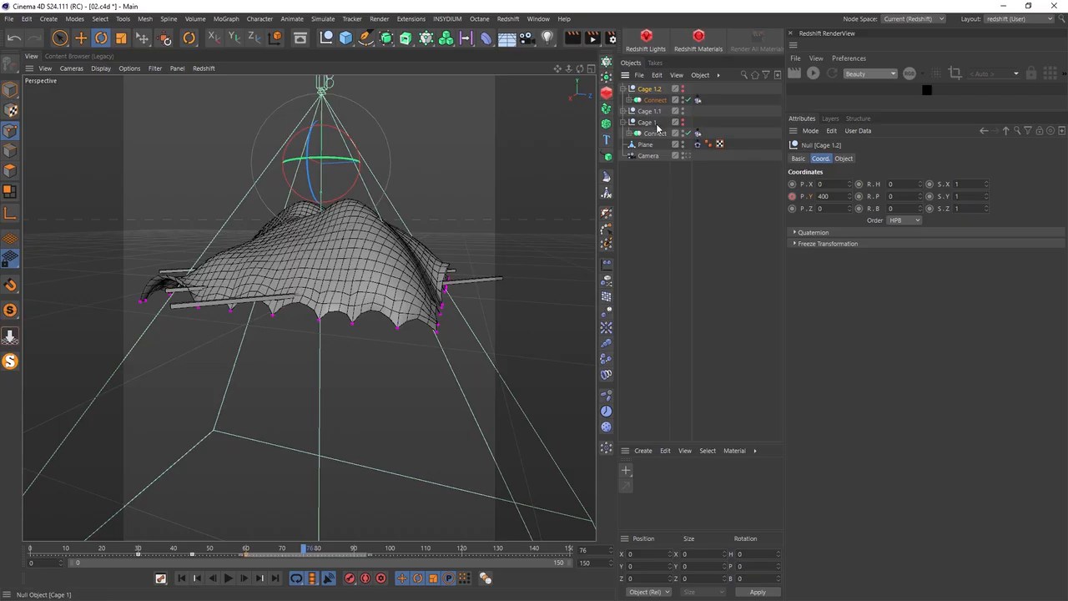
double_click(650, 111)
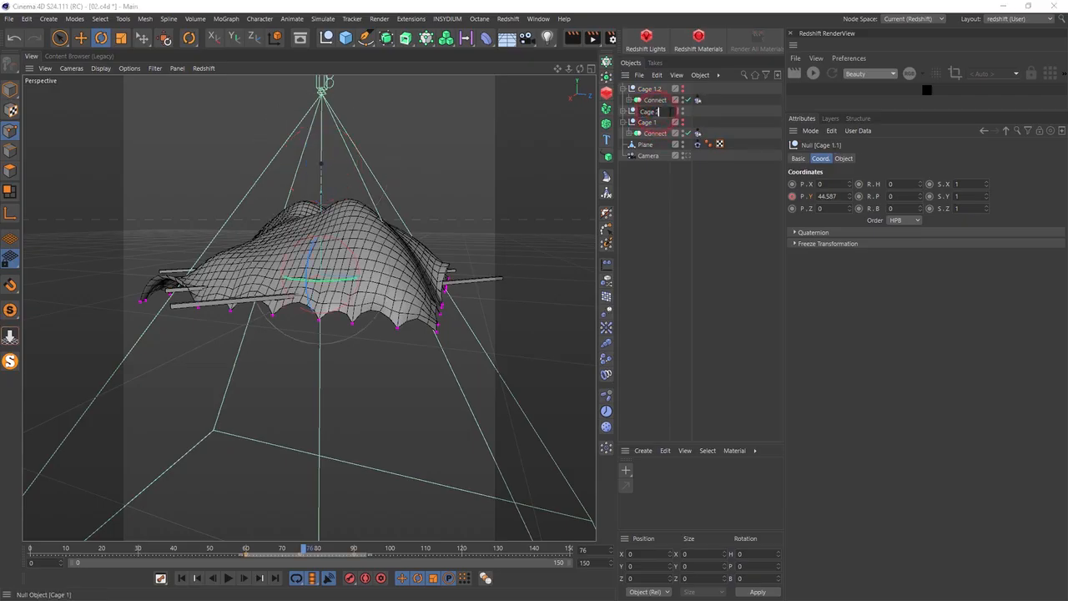
double_click(656, 90)
type("Cage 3")
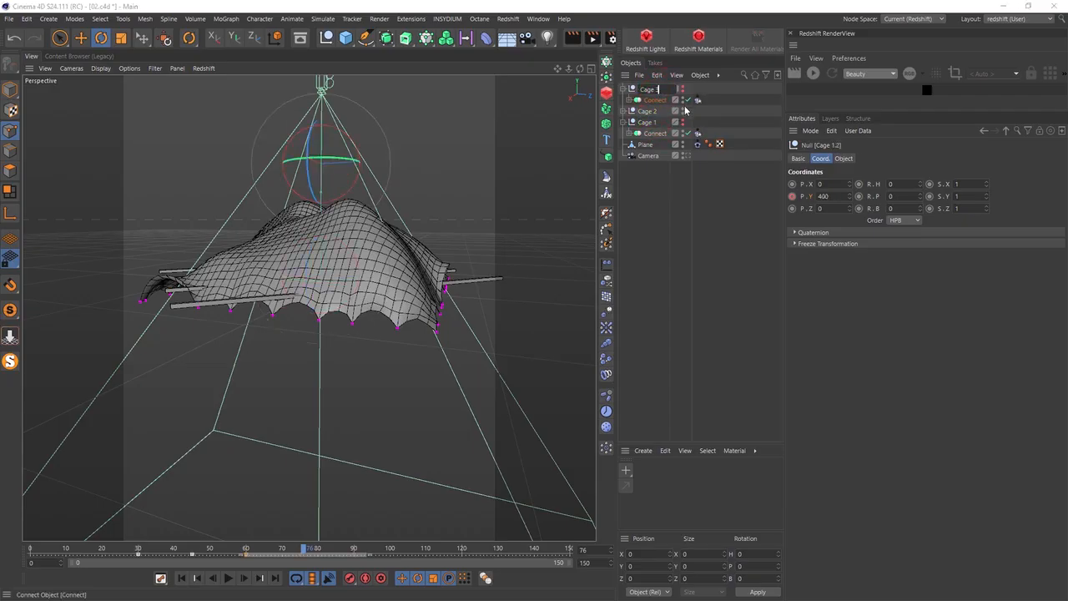
key("Return")
Hide Cage 2, show Cage 3 and rotate the Connect object of Cage 3 by -45° in the top view
left_click(682, 111)
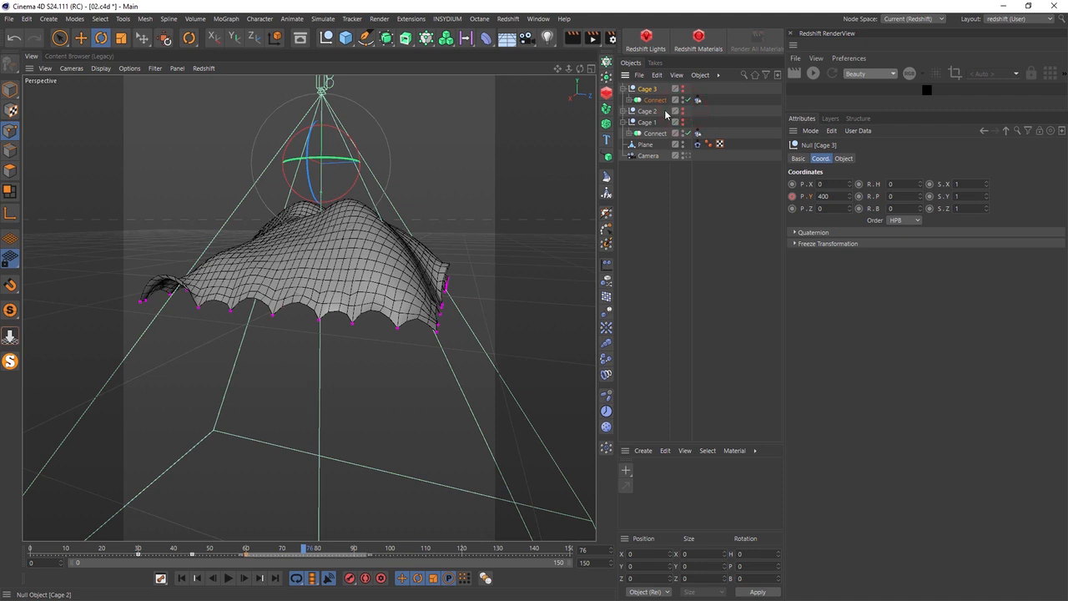
left_click(684, 89)
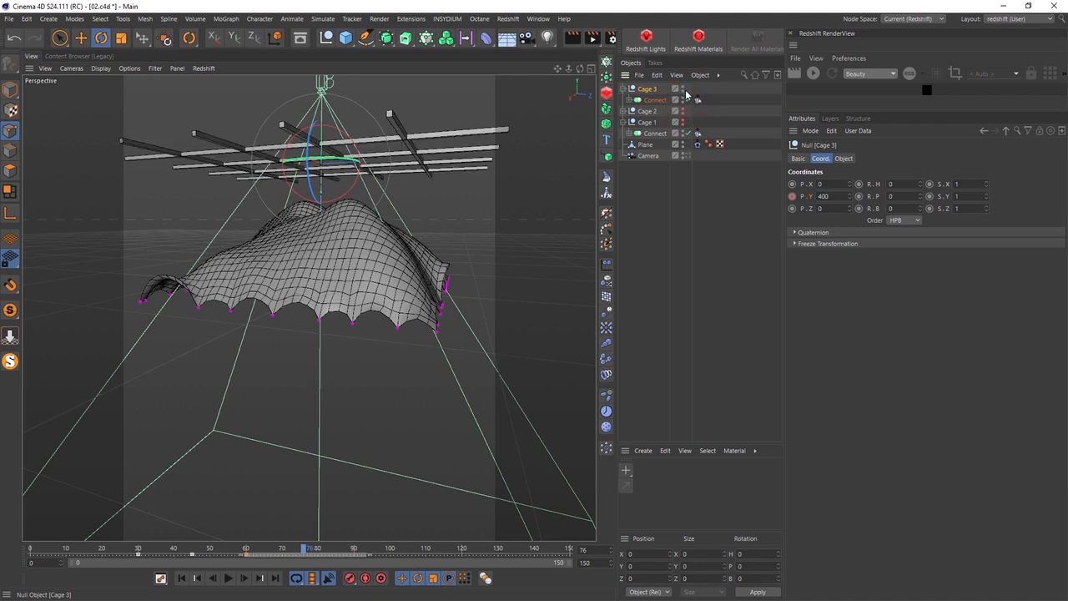
middle_click(445, 248)
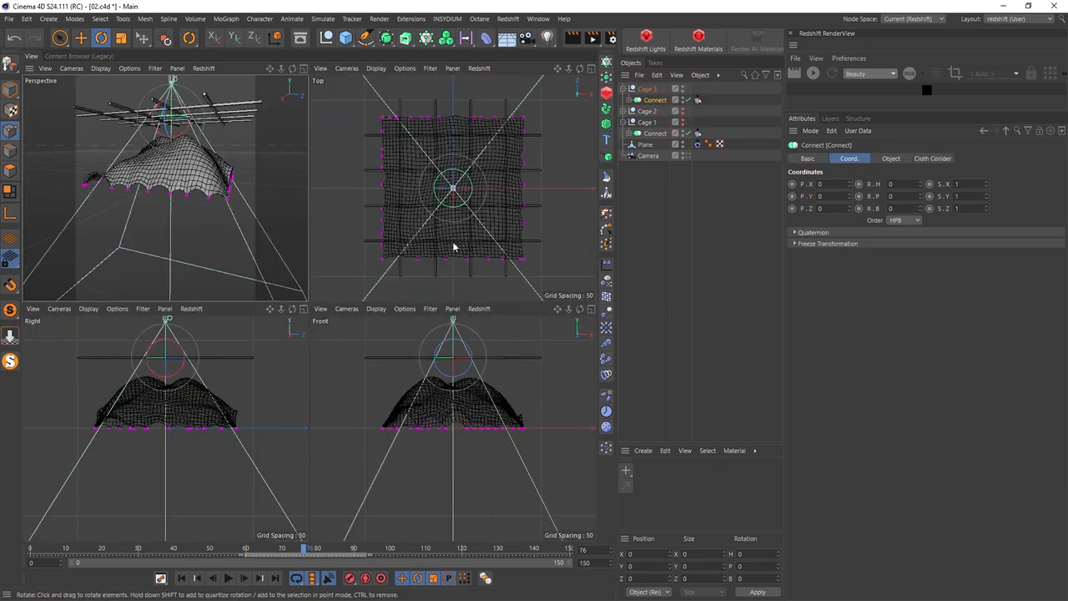
left_click_drag(465, 175, 472, 185)
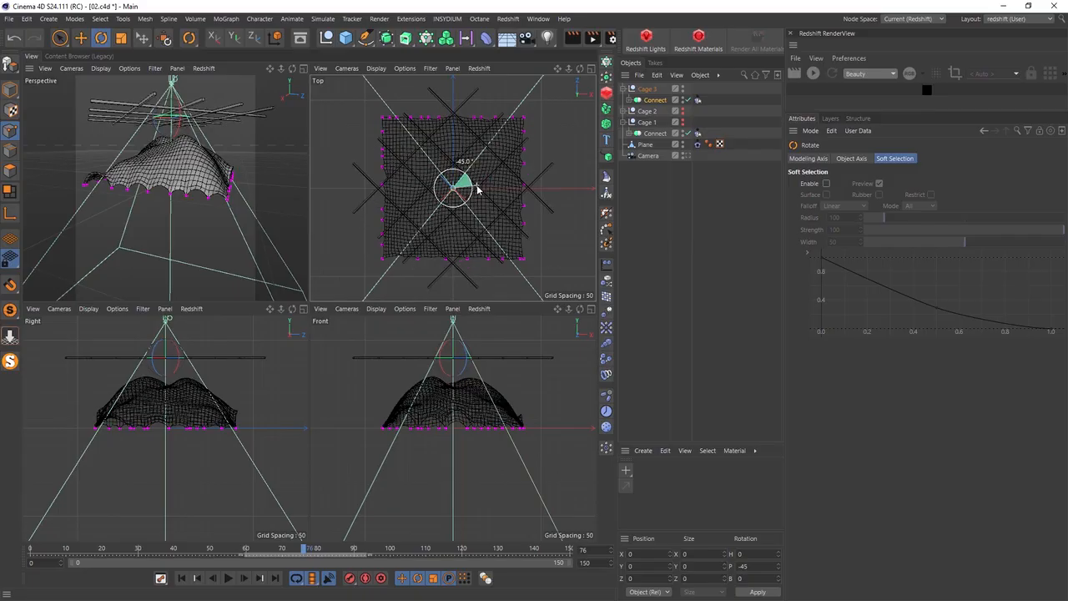
Scrub to about frame 124 and shift the three Cage 3 position keys to frames 105, 120 and 135
left_click(643, 89)
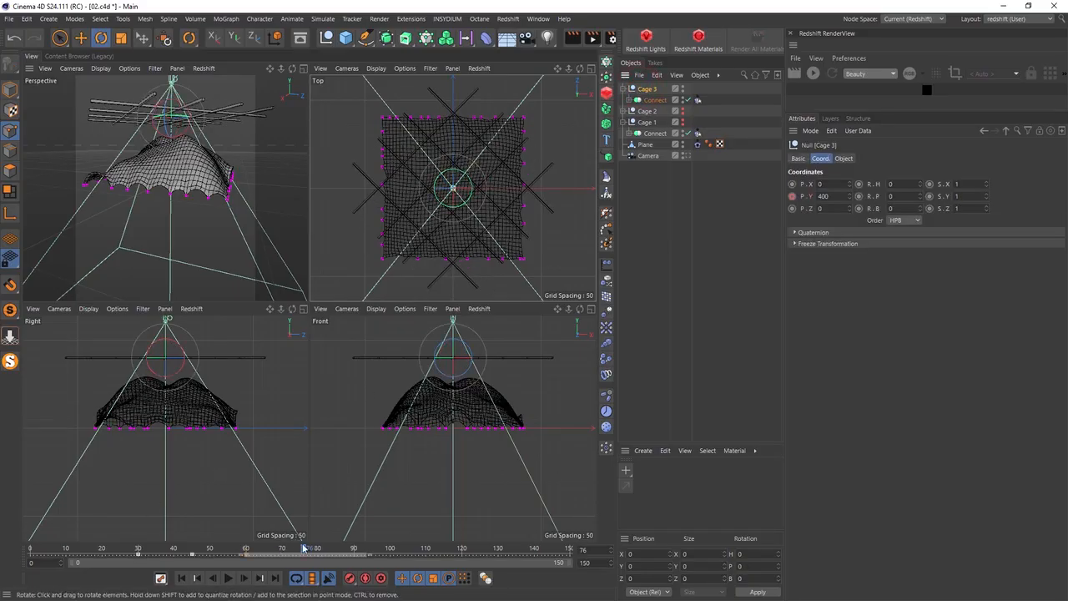
left_click_drag(302, 552, 478, 551)
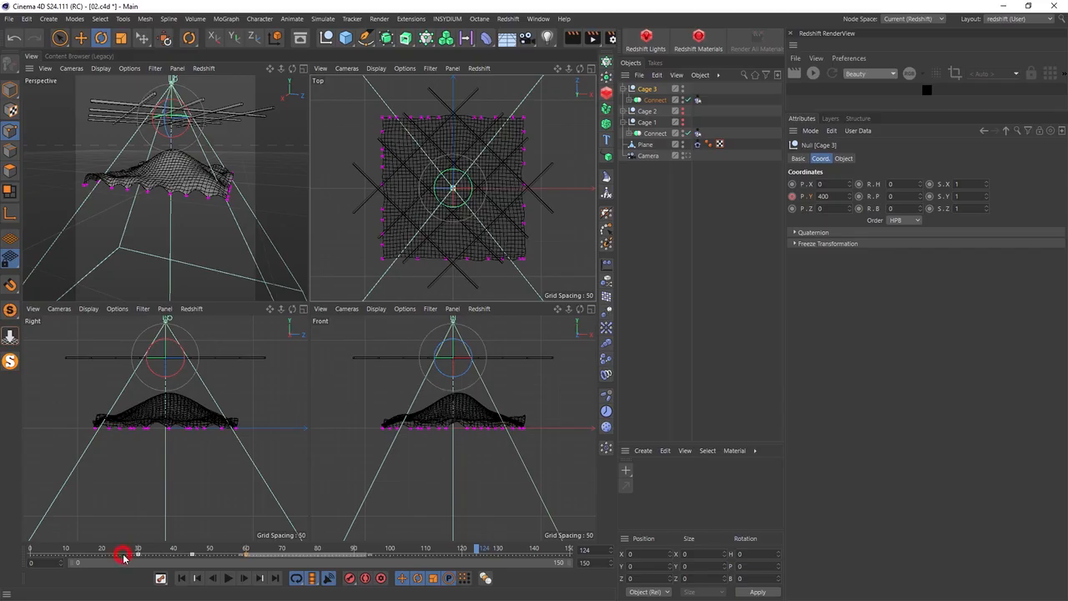
left_click_drag(123, 558, 466, 558)
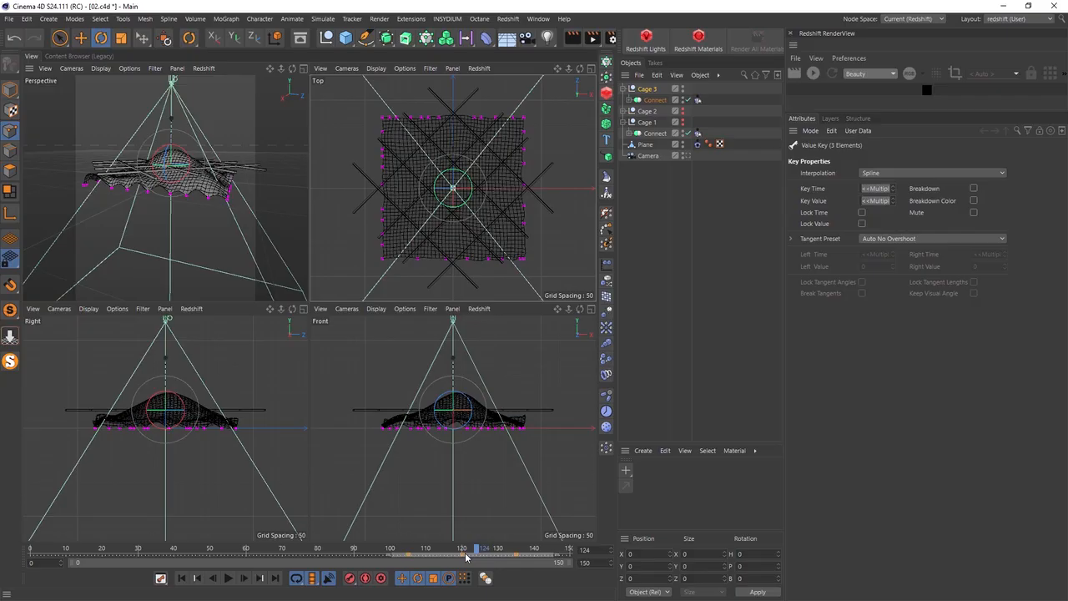
Recalculate the plane's cloth cache and play the animation with Cage 3 hidden, watching the cloth from a higher angle
middle_click(182, 288)
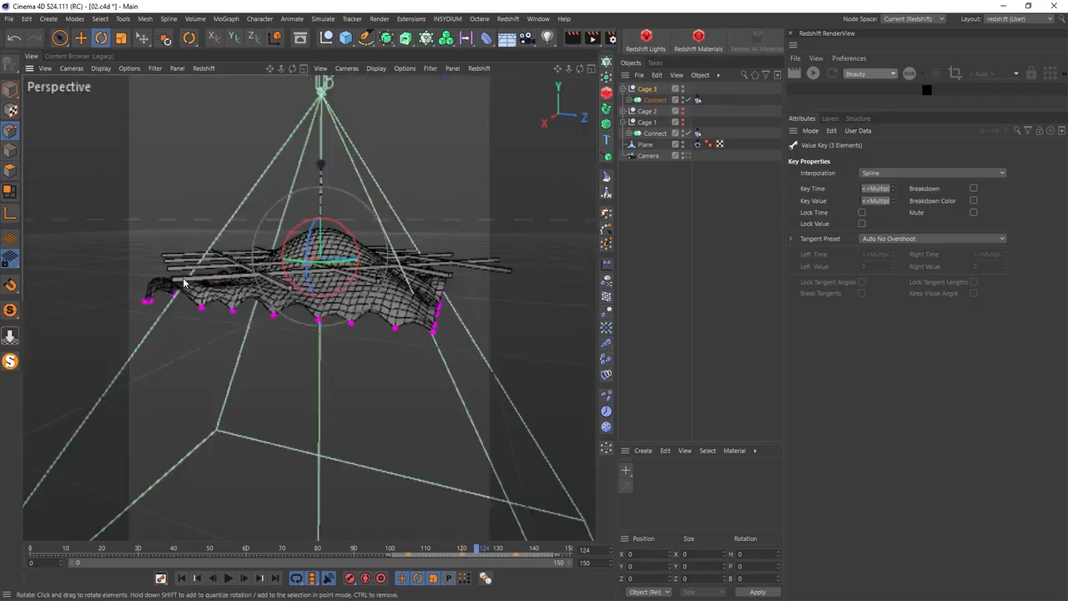
left_click(700, 144)
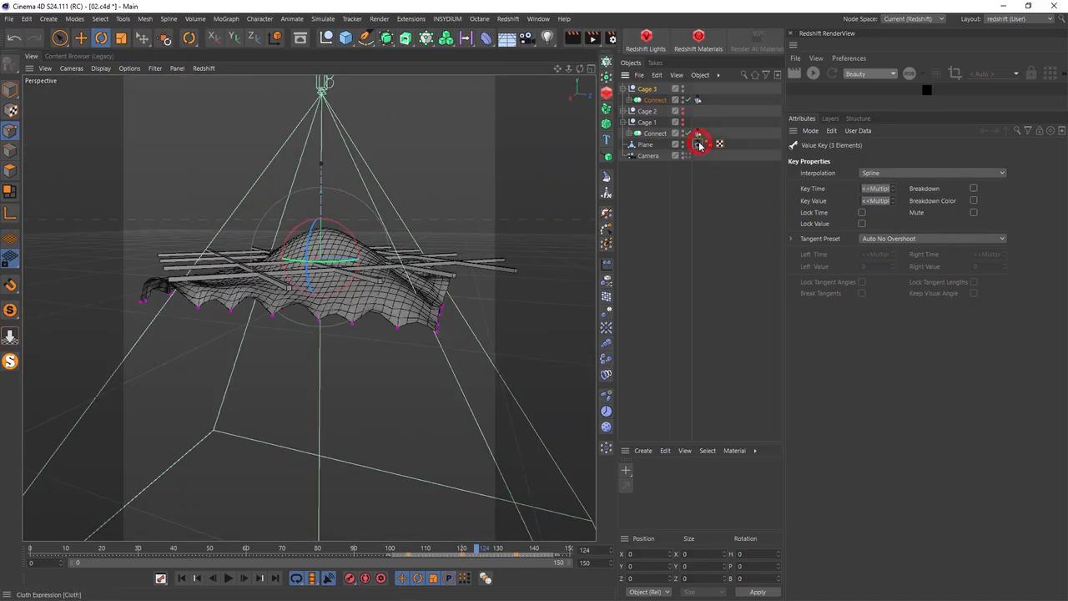
left_click(827, 211)
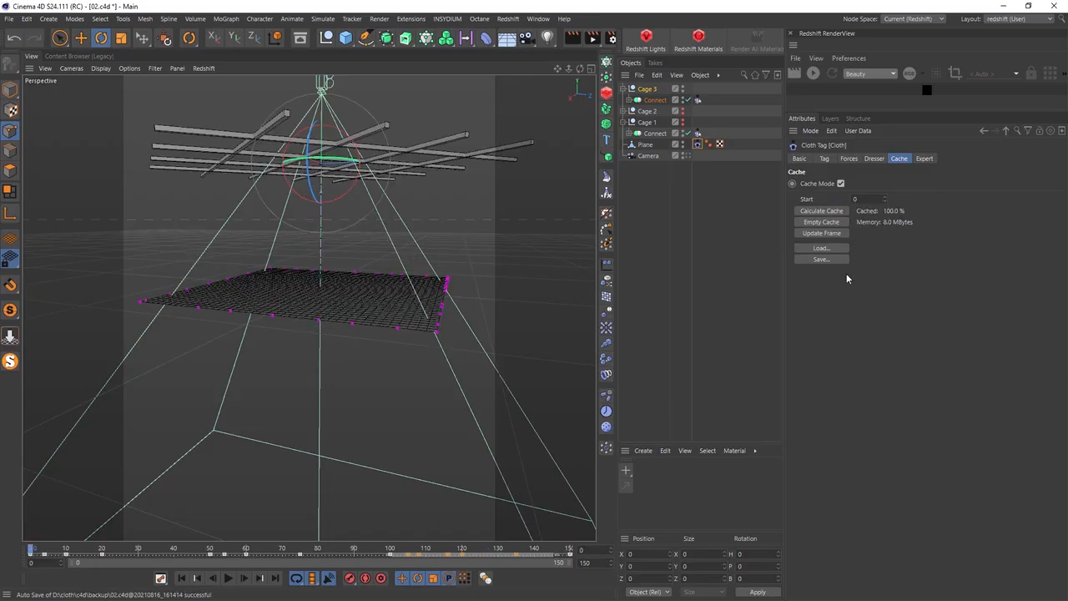
left_click(229, 578)
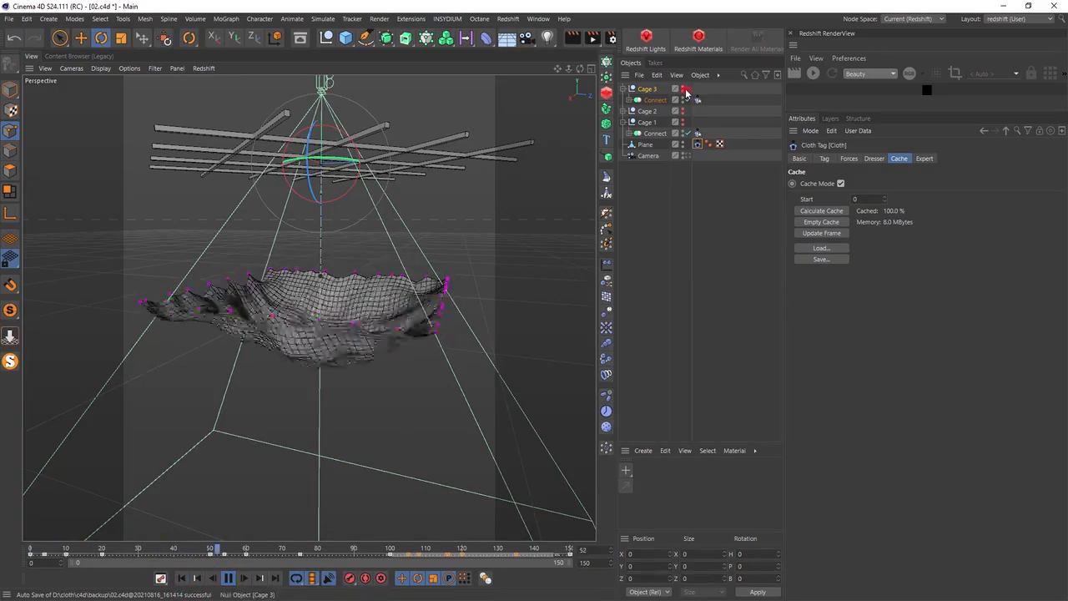
left_click(685, 94)
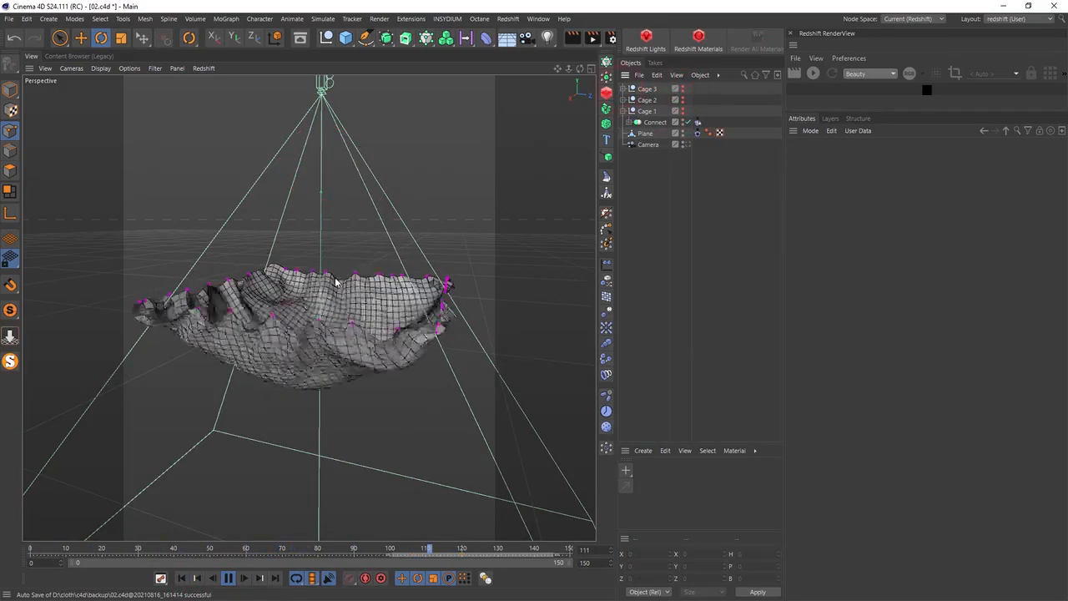
left_click_drag(328, 232, 326, 276, "alt")
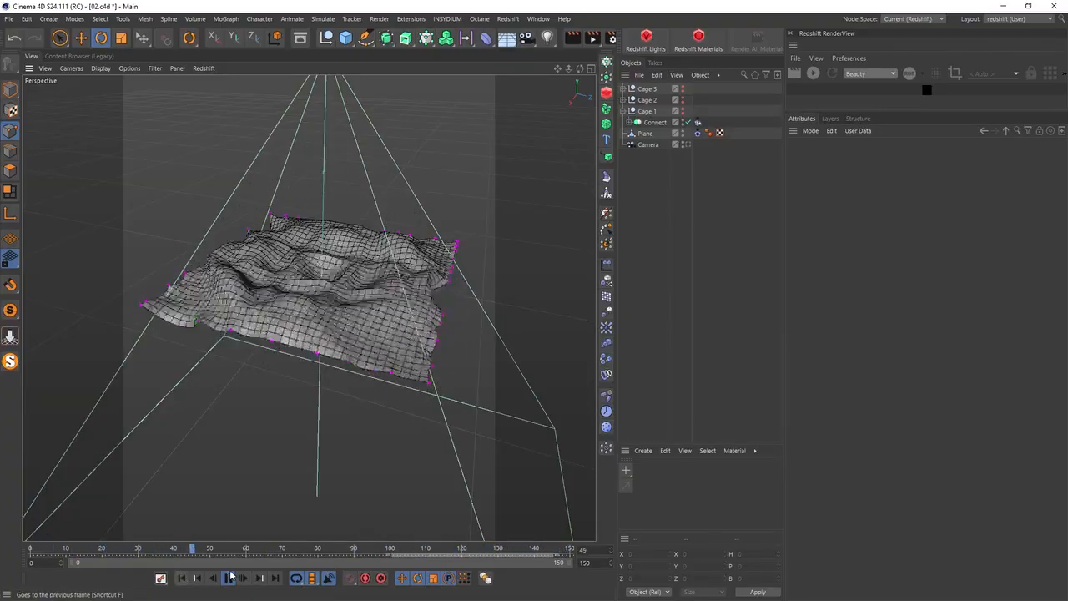
left_click(228, 578)
Show Cage 3 again and scrub to about frame 128 to check how the cloth meets it
left_click(682, 91)
left_click(683, 86)
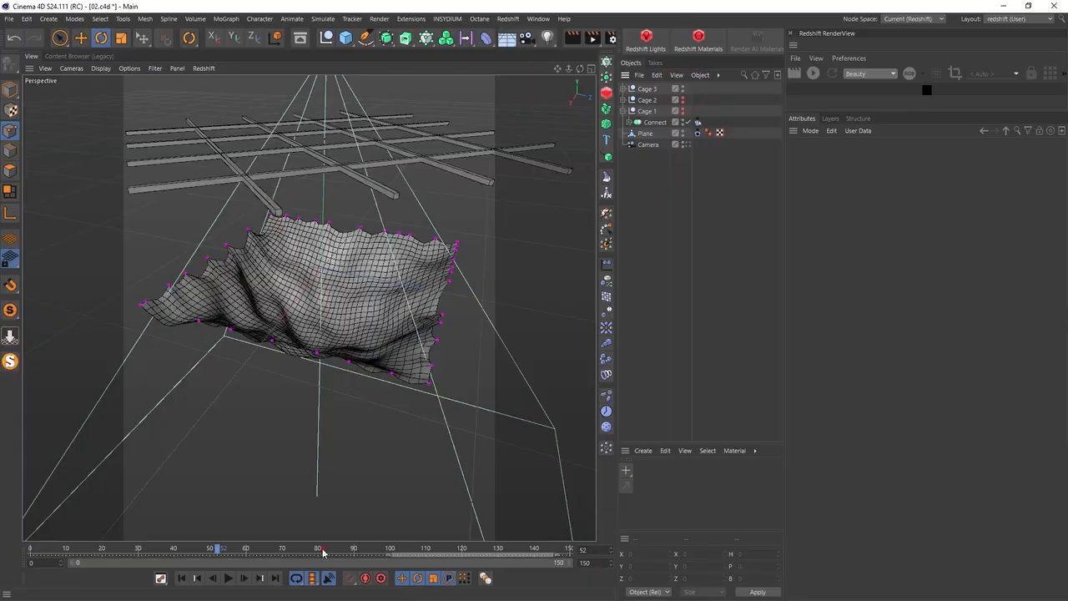
left_click_drag(322, 551, 491, 548)
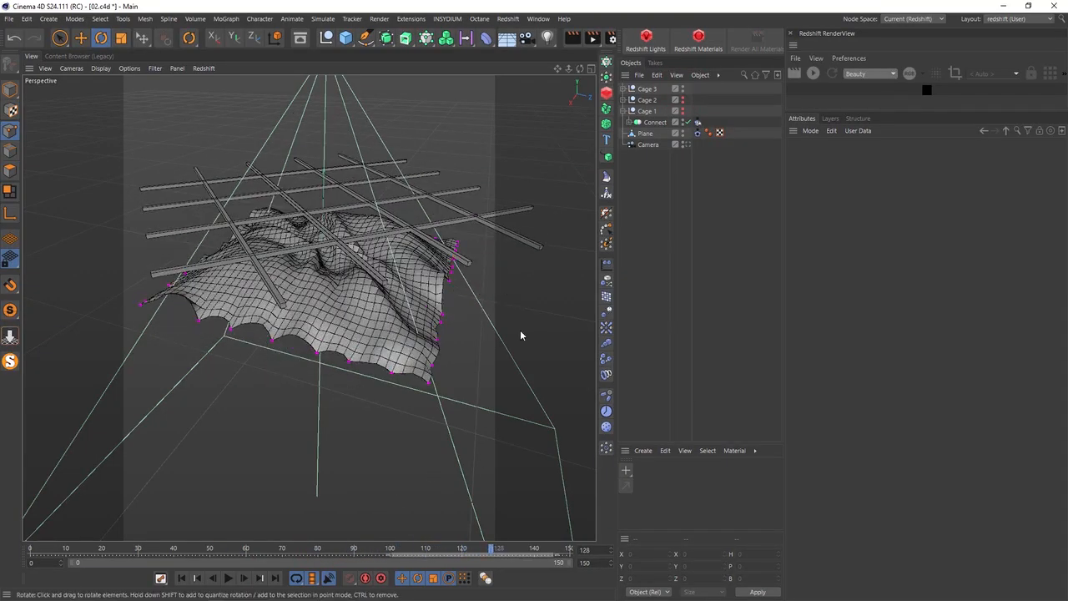
Shift the three Cage 3 position keys to about frames 115, 130 and 145 and recalculate the plane's cloth cache
left_click(636, 89)
left_click_drag(463, 556, 496, 552)
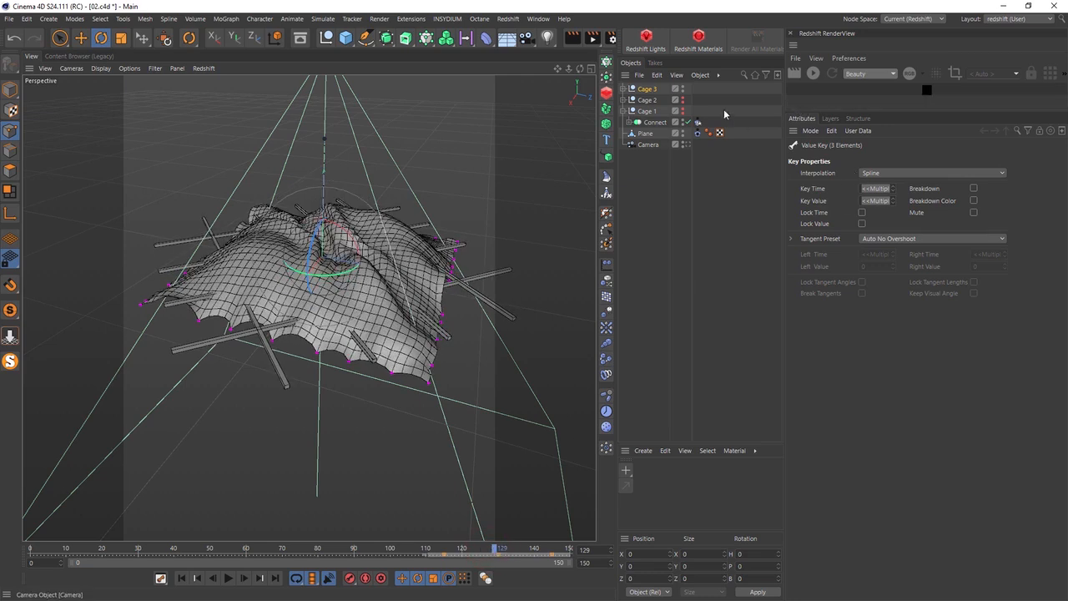
left_click(698, 133)
left_click(822, 212)
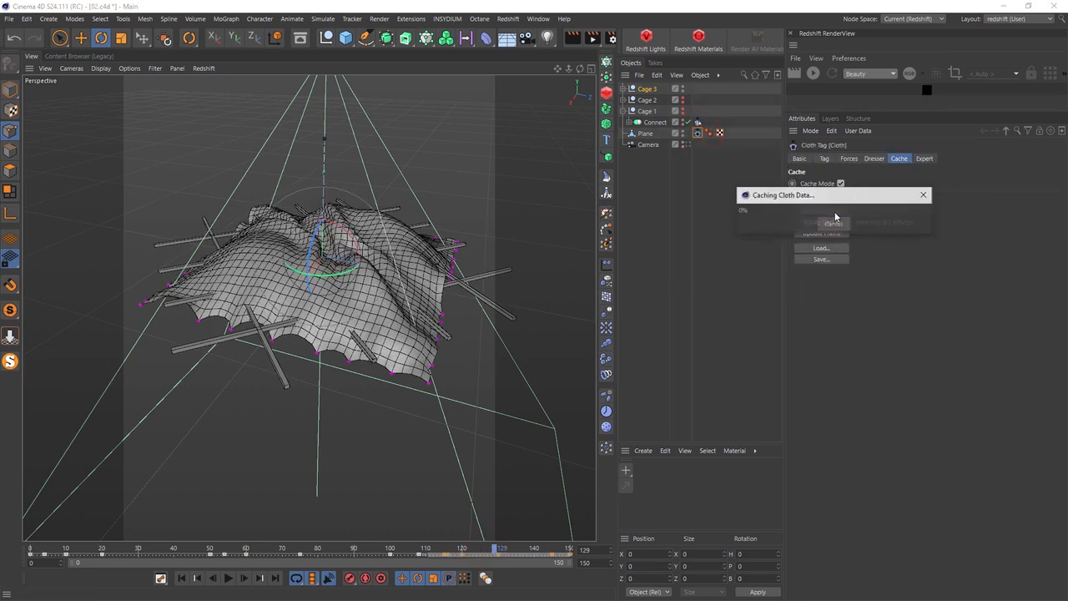
Hide Cage 3, play the animation from the start and scrub to frame 129 to inspect the bulging cloth from another angle
left_click(228, 577)
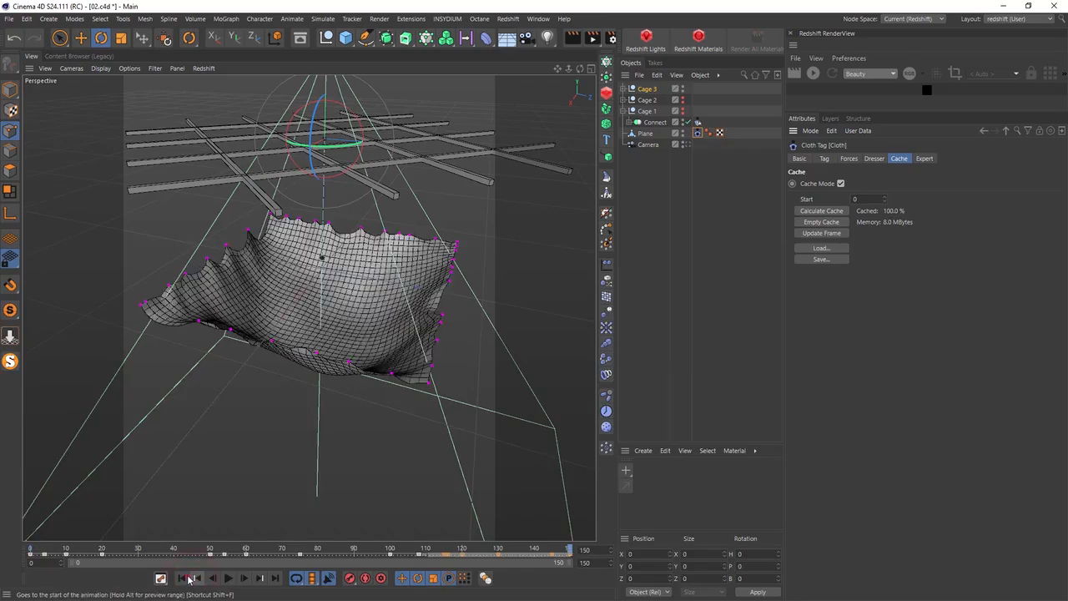
left_click(181, 578)
left_click(688, 89)
left_click(683, 89, "alt")
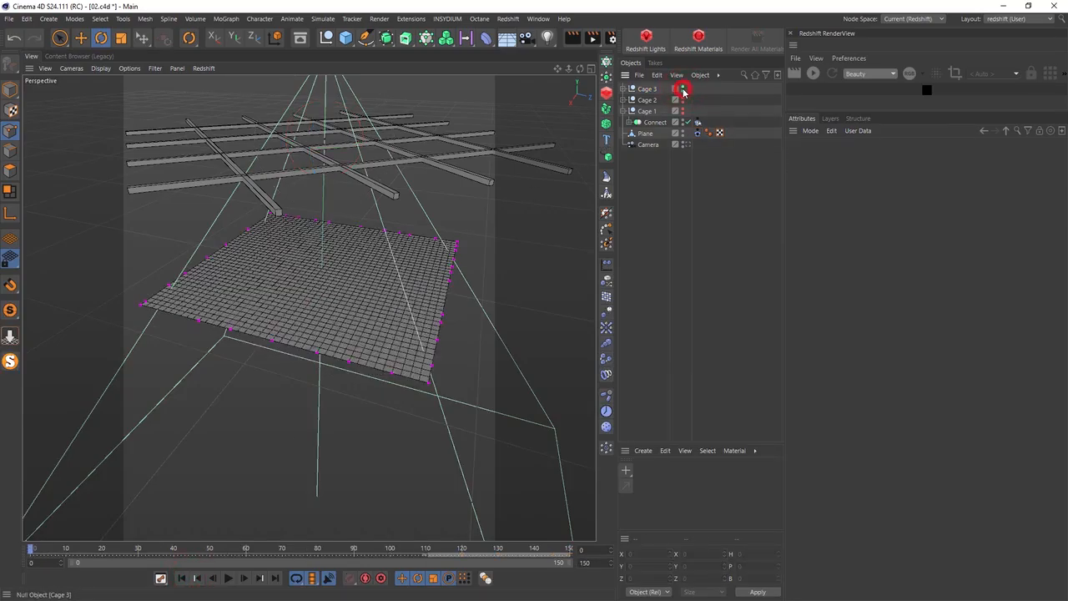
left_click(682, 88, "alt")
left_click(229, 579)
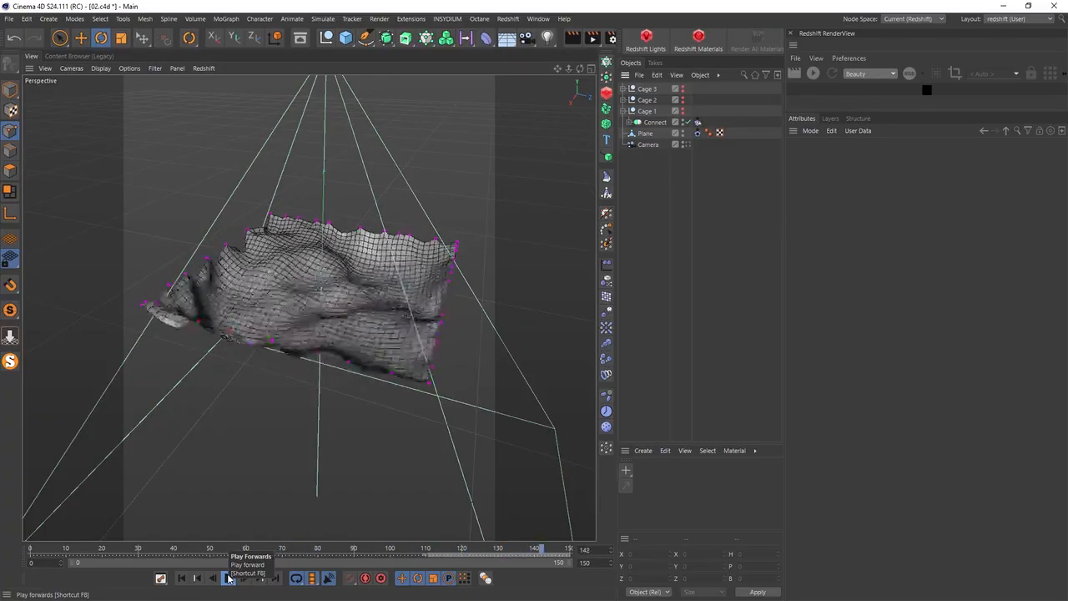
left_click(228, 579)
left_click_drag(394, 549, 496, 546)
left_click_drag(293, 228, 215, 259, "alt")
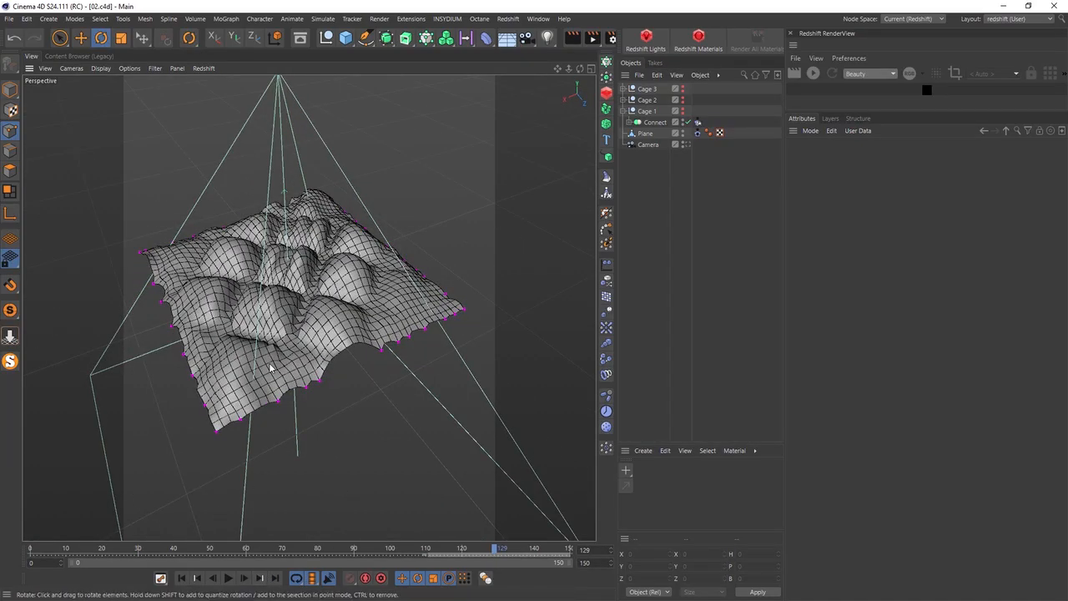
Save the project incrementally as 03.c4d and clear the plane's point selection at frame 0
left_click(9, 18)
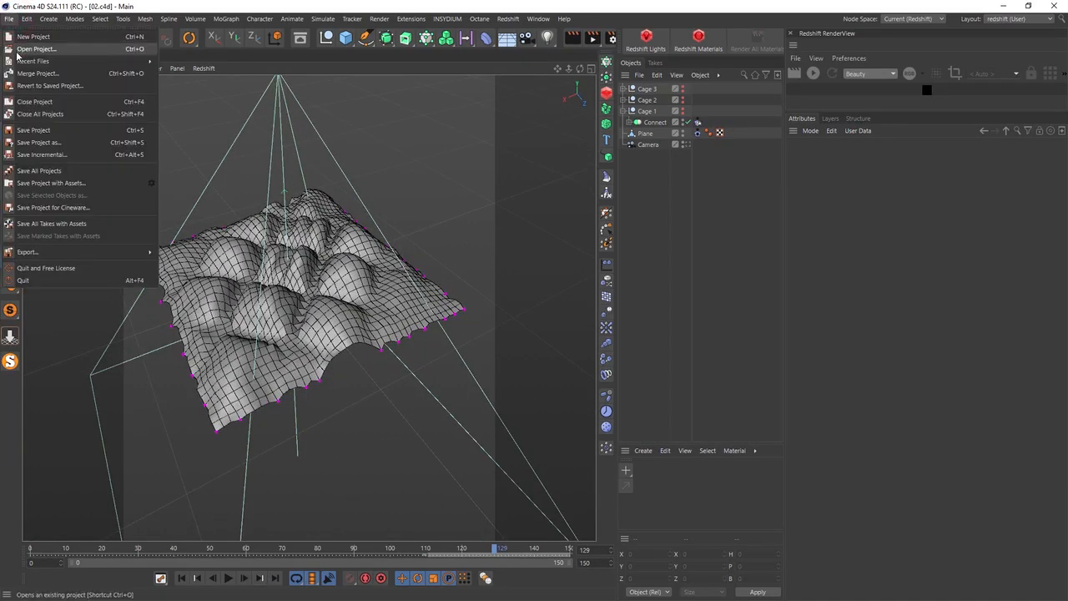
left_click(77, 156)
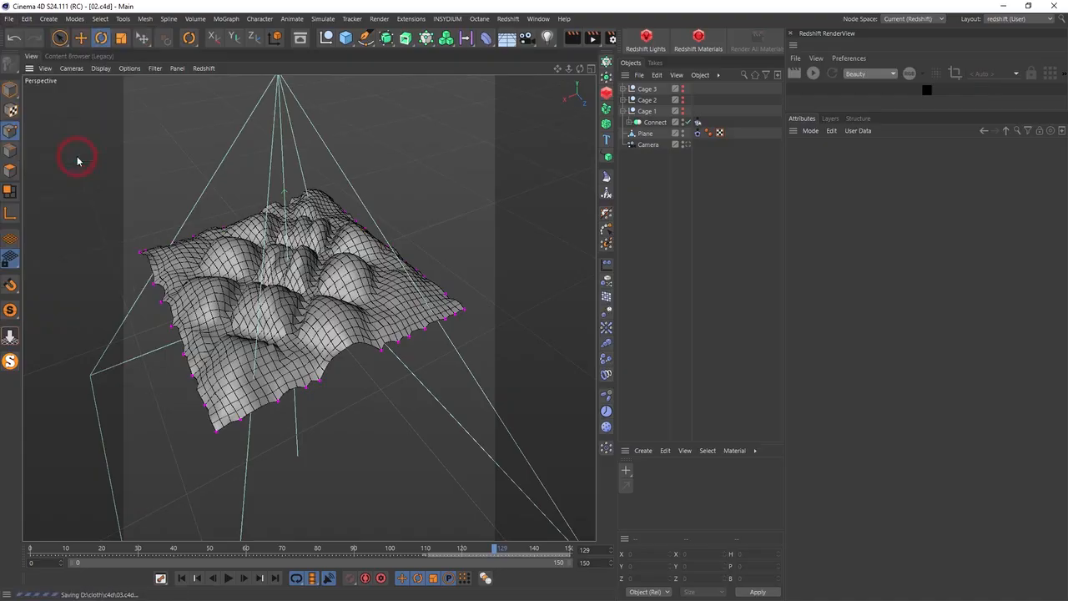
left_click(645, 134)
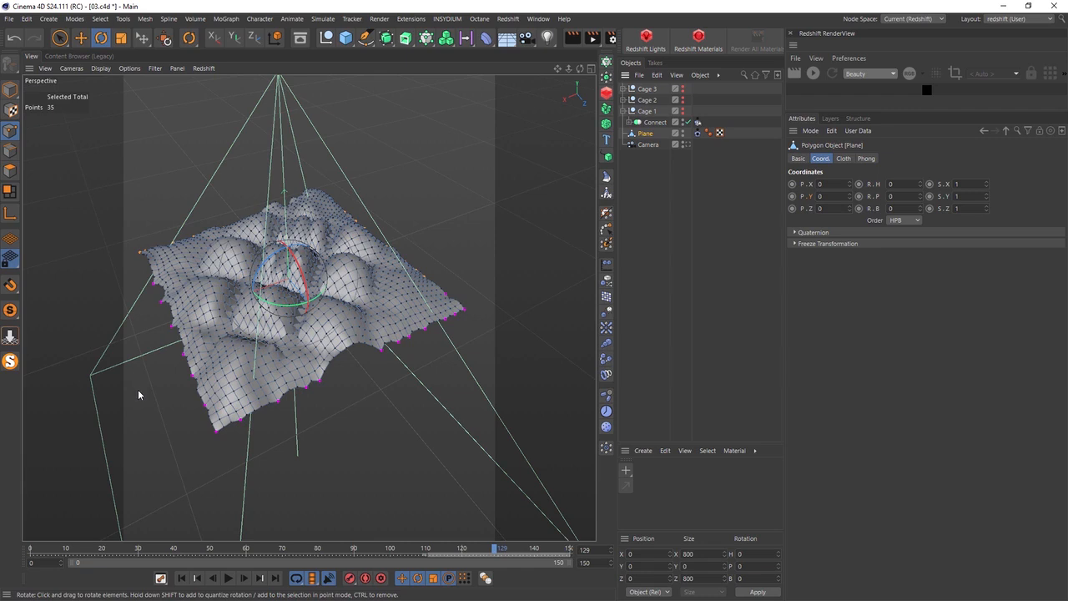
left_click(182, 578)
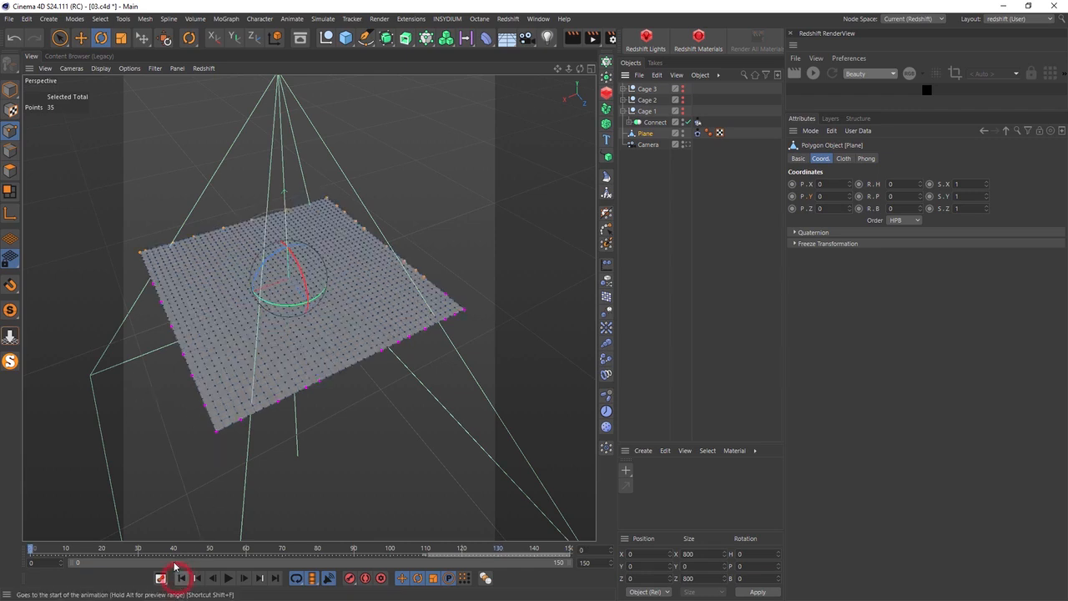
left_click(124, 422)
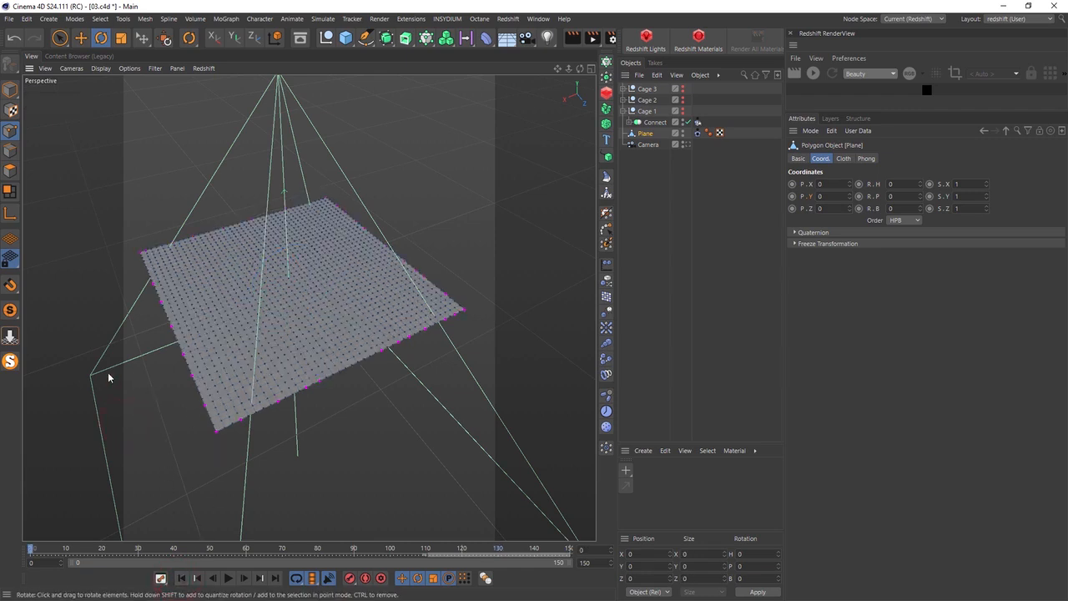
Subdivide all polygons of the plane twice to get a much denser mesh
left_click(12, 172)
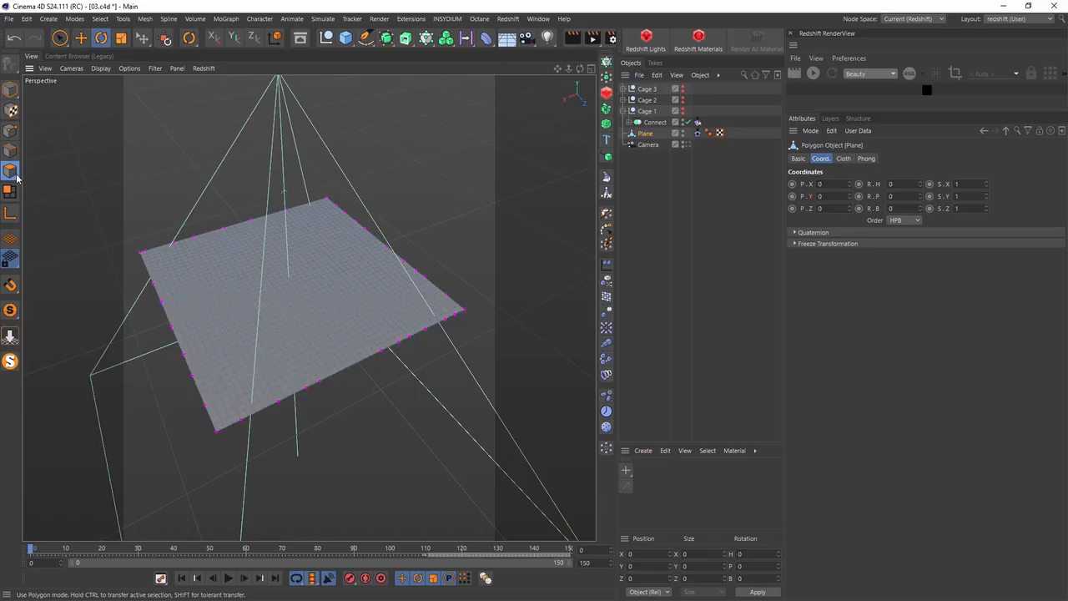
right_click(136, 174)
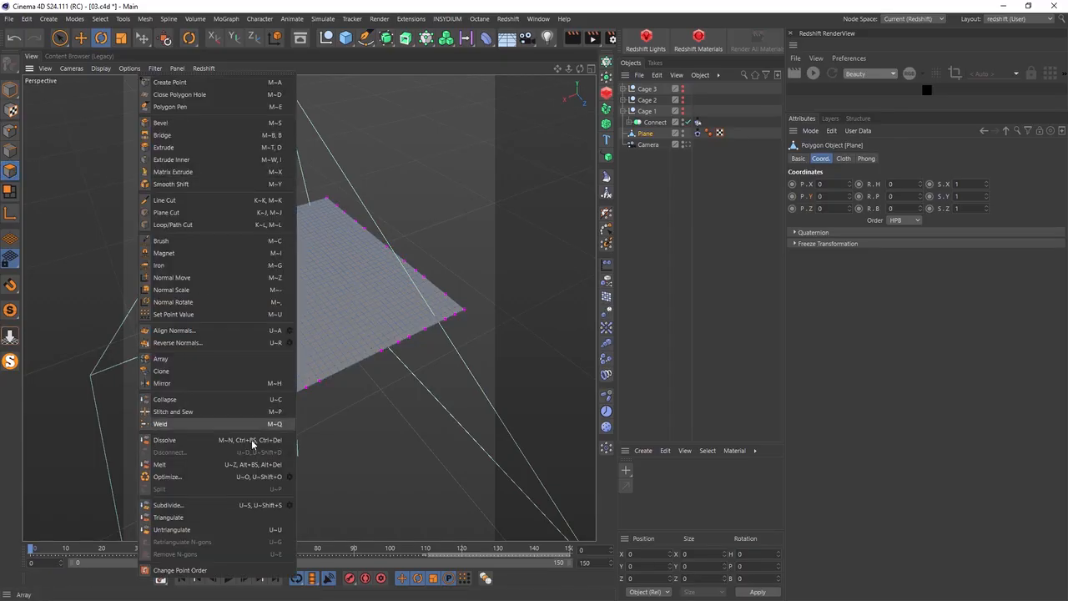
left_click(222, 507)
right_click(361, 418)
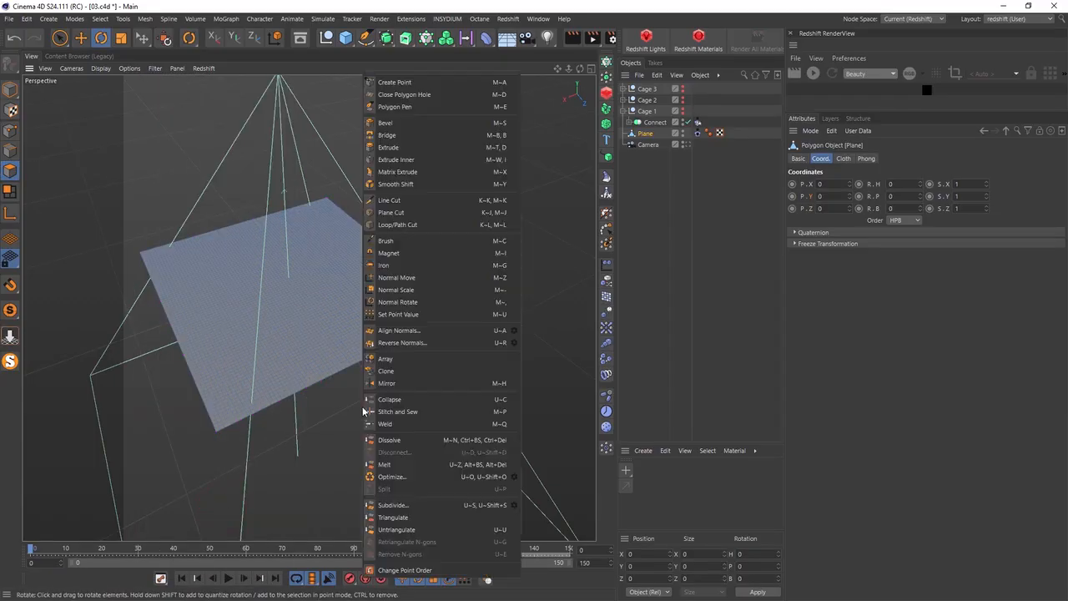
left_click(401, 500)
scroll(324, 365, "up", 5)
scroll(334, 363, "down", 5)
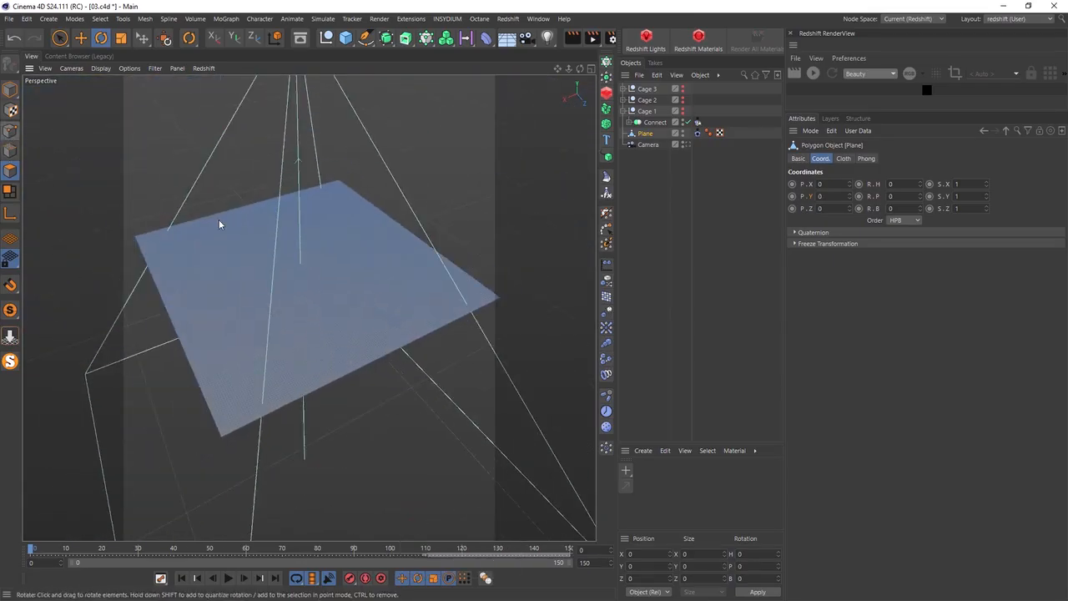
Select the plane's corner points and irregularly spaced points along all four edges, 33 points in all
left_click(10, 134)
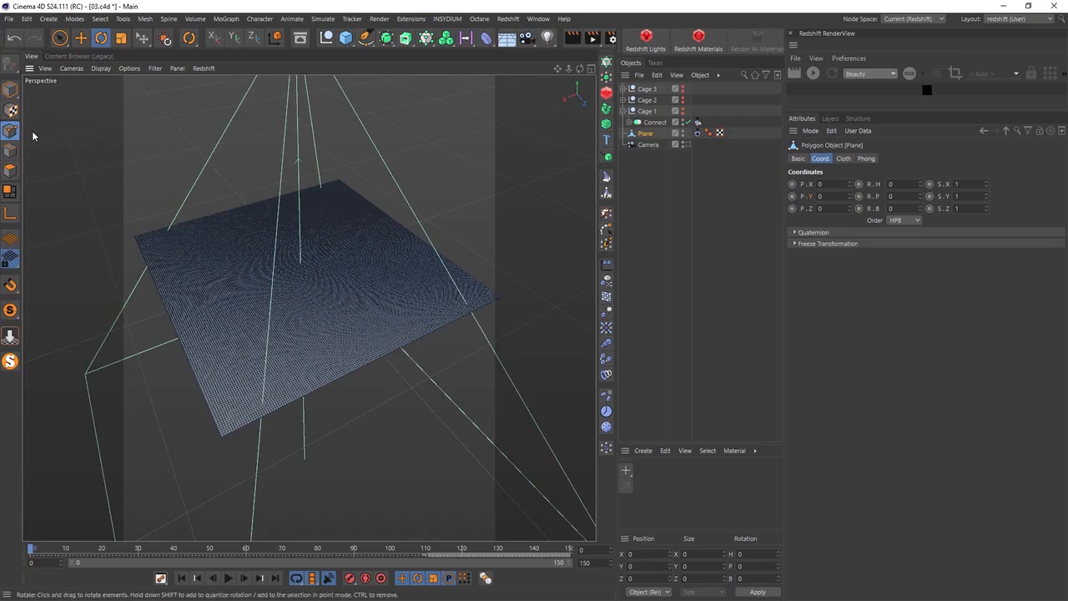
left_click(697, 134)
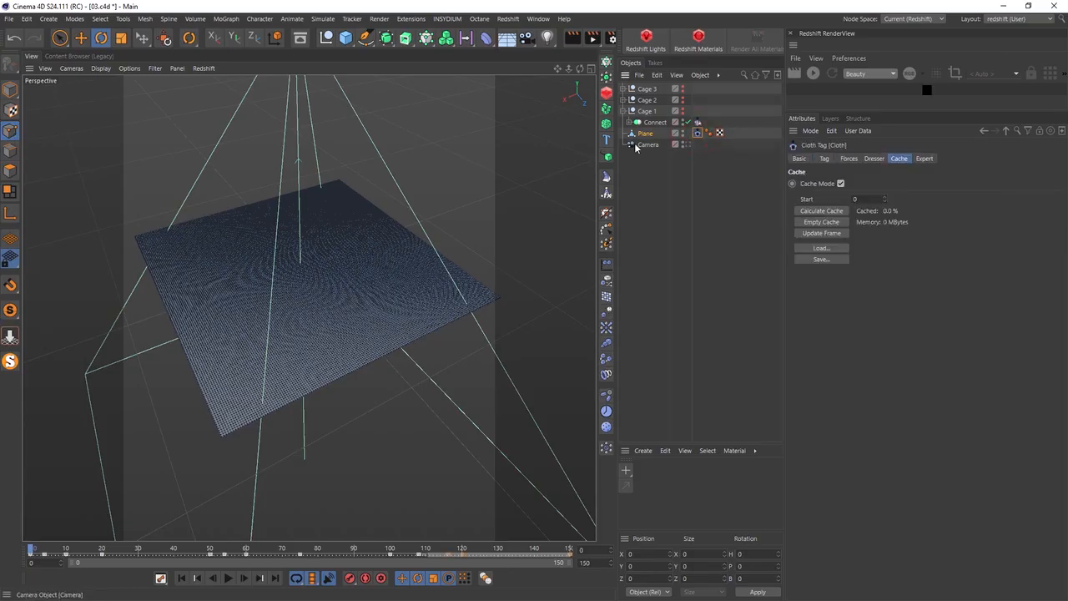
left_click(220, 439)
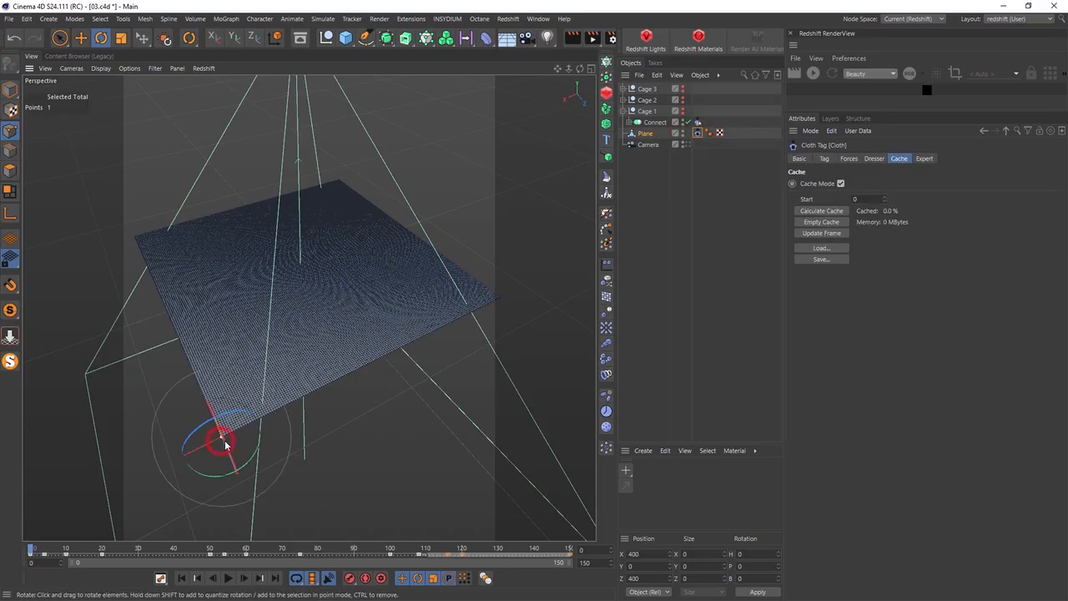
left_click(501, 298, "shift")
left_click(341, 176, "shift")
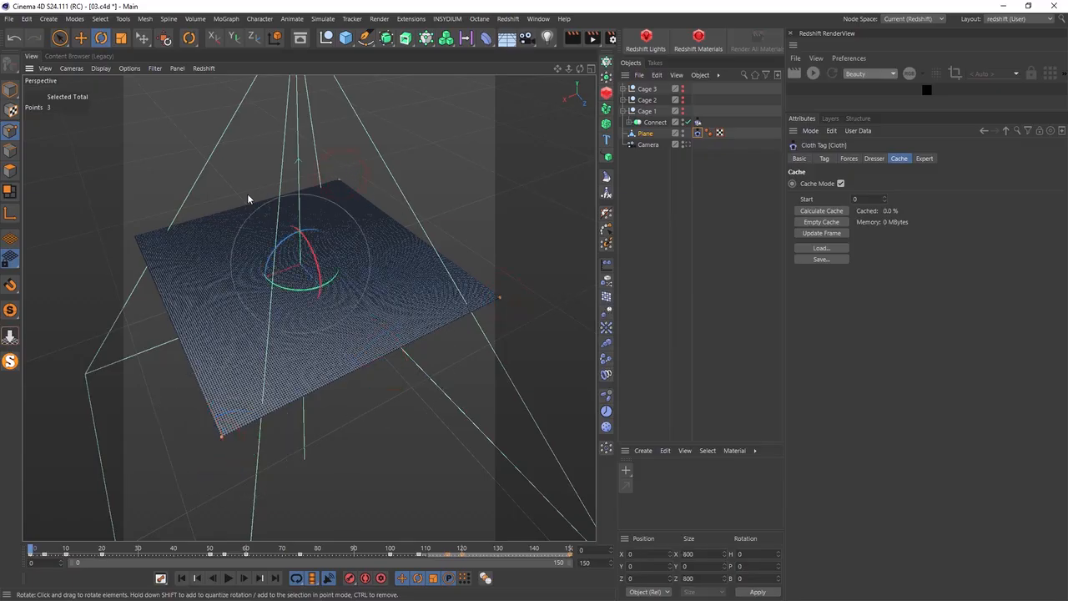
left_click(287, 404, "shift")
left_click(312, 394, "shift")
left_click(442, 327, "shift")
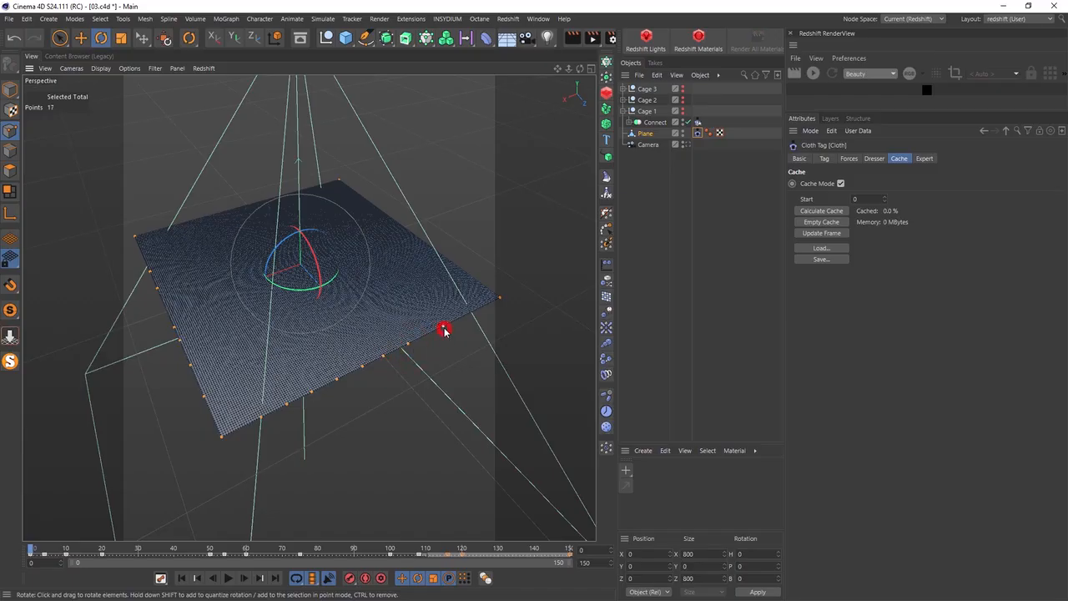
left_click(484, 283, "shift")
left_click(454, 255, "shift")
left_click(168, 226, "shift")
left_click(139, 250, "shift")
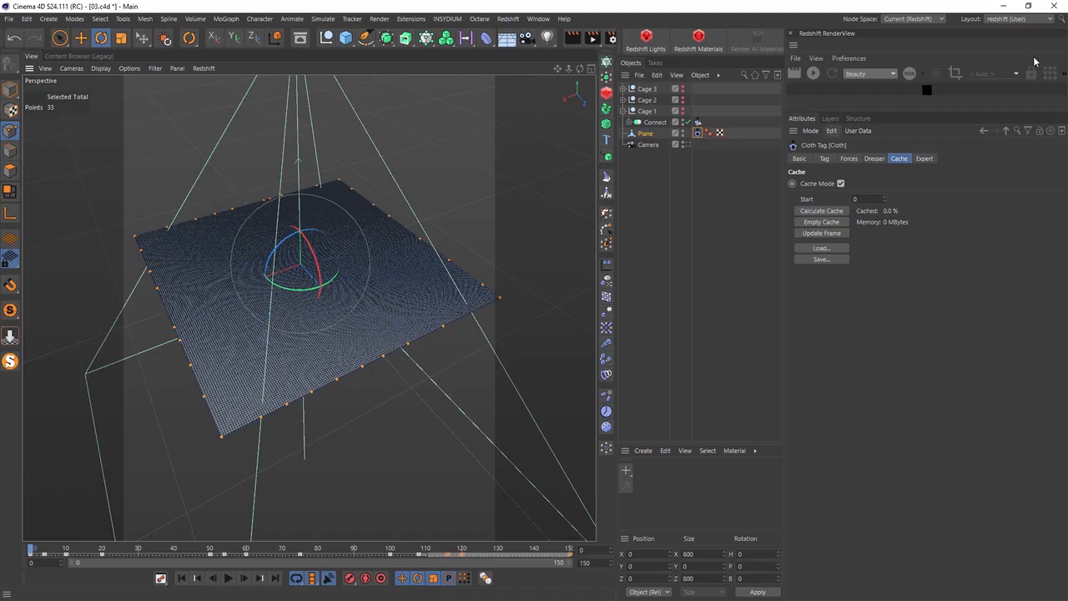
Set the selected border points as the cloth tag's fix points and calculate the cloth cache, accepting the memory requirement
left_click(873, 159)
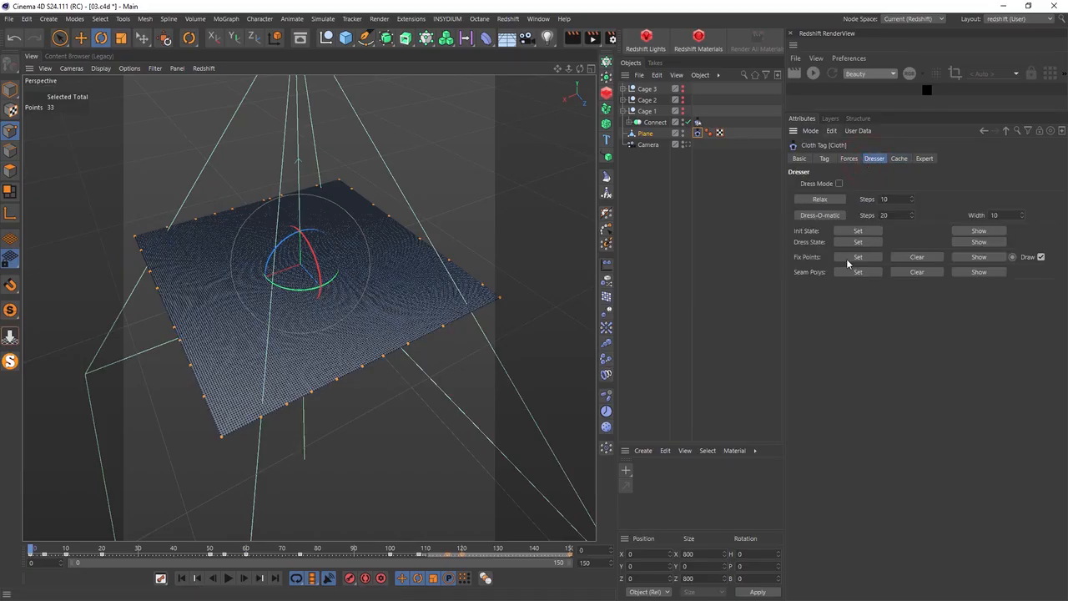
left_click(858, 257)
left_click(899, 159)
left_click(822, 211)
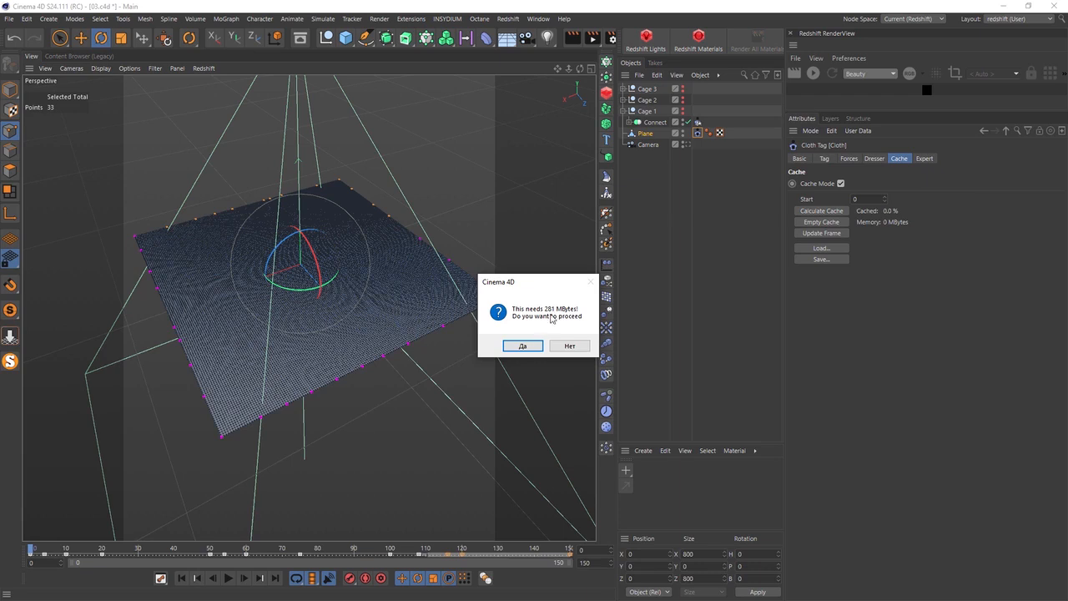
left_click(528, 355)
left_click(524, 347)
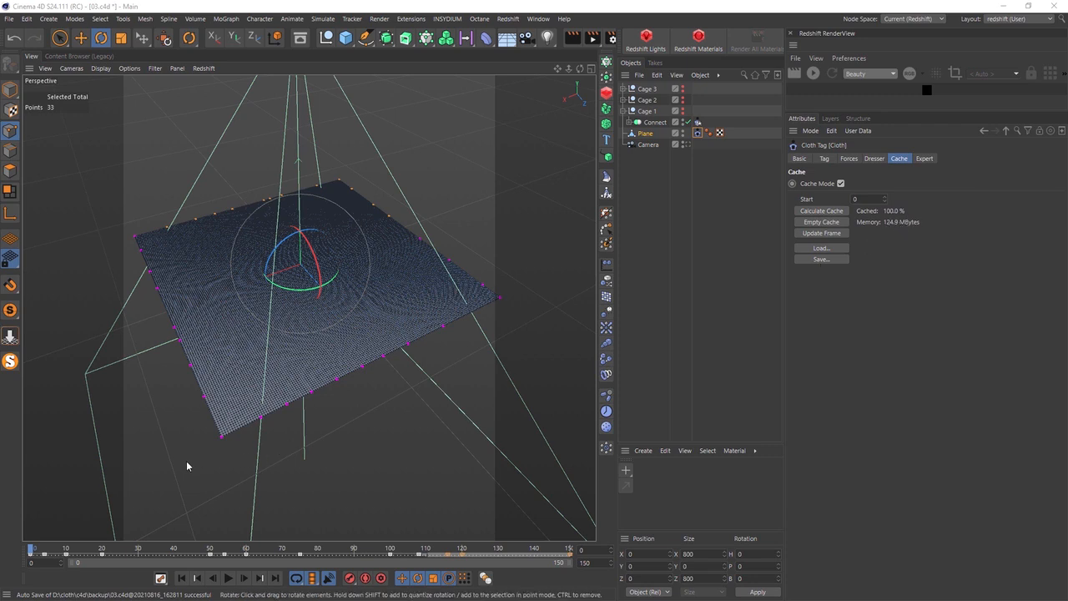
Play the cached simulation in Model mode to check the dense cloth, and return to frame 0
left_click(228, 578)
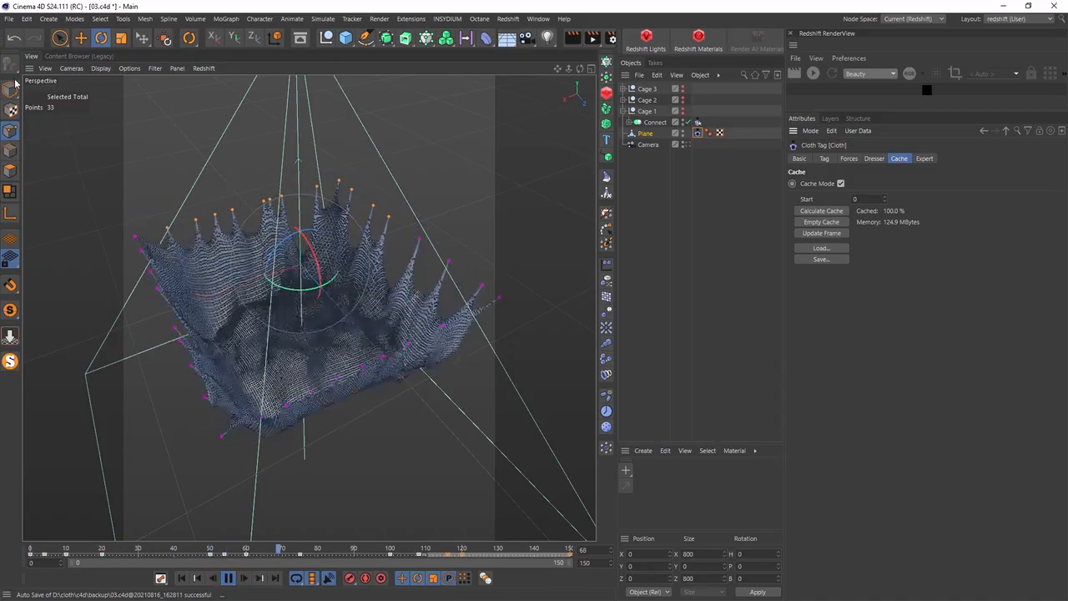
left_click(10, 88)
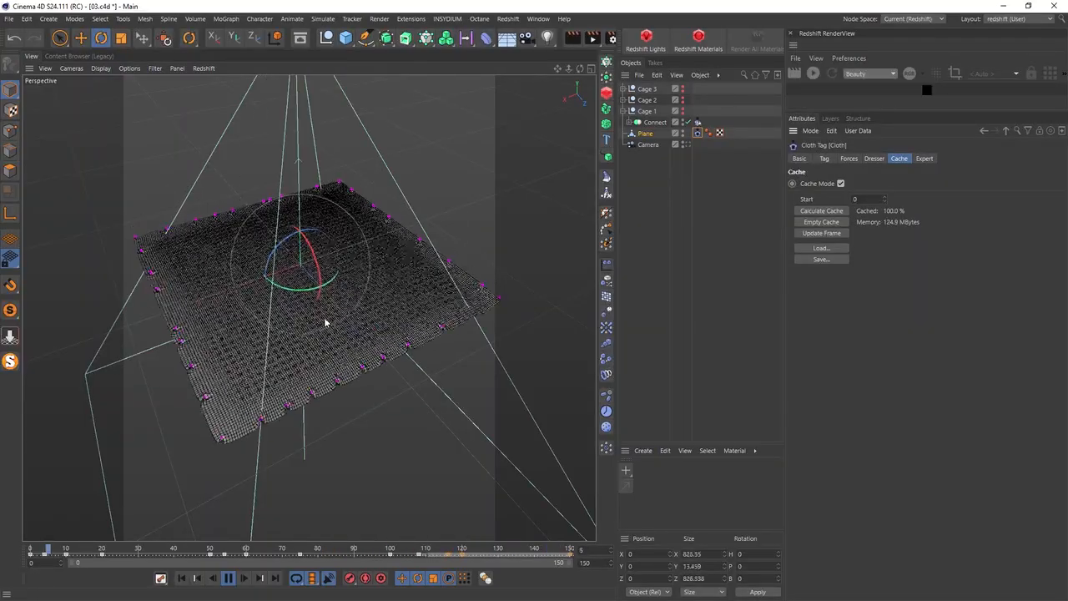
left_click(228, 577)
left_click(181, 579)
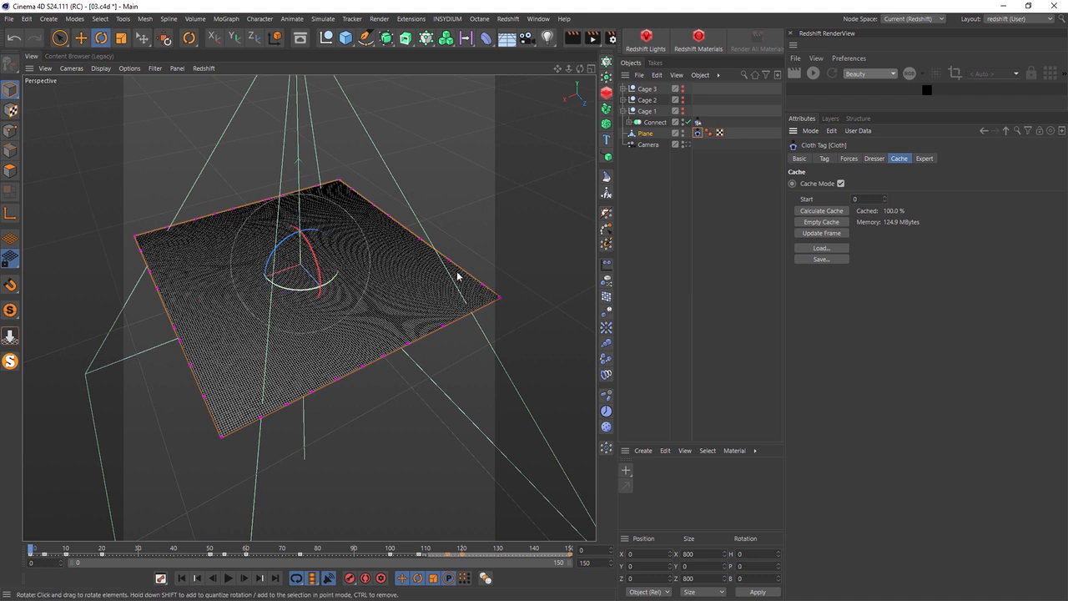
Set the cloth tag's Rubber to 5 and Iterations to 3
left_click(824, 158)
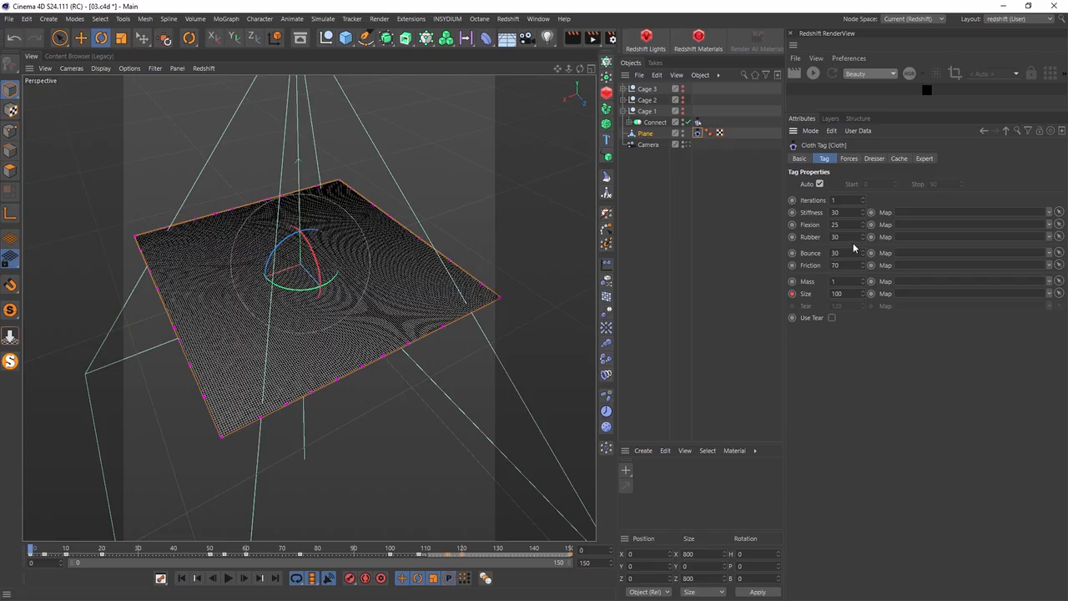
left_click_drag(848, 238, 748, 258)
type("1")
key("Return")
left_click_drag(838, 201, 825, 200)
Review the cloth tag's expert and force settings and recalculate the cloth cache, accepting the memory requirement
left_click(922, 159)
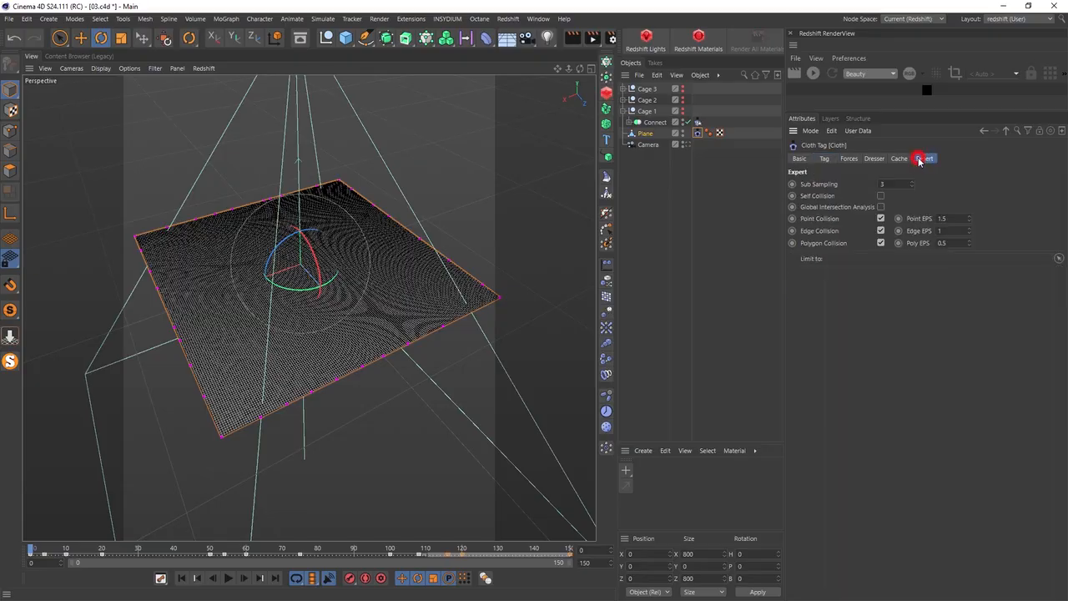
left_click(899, 159)
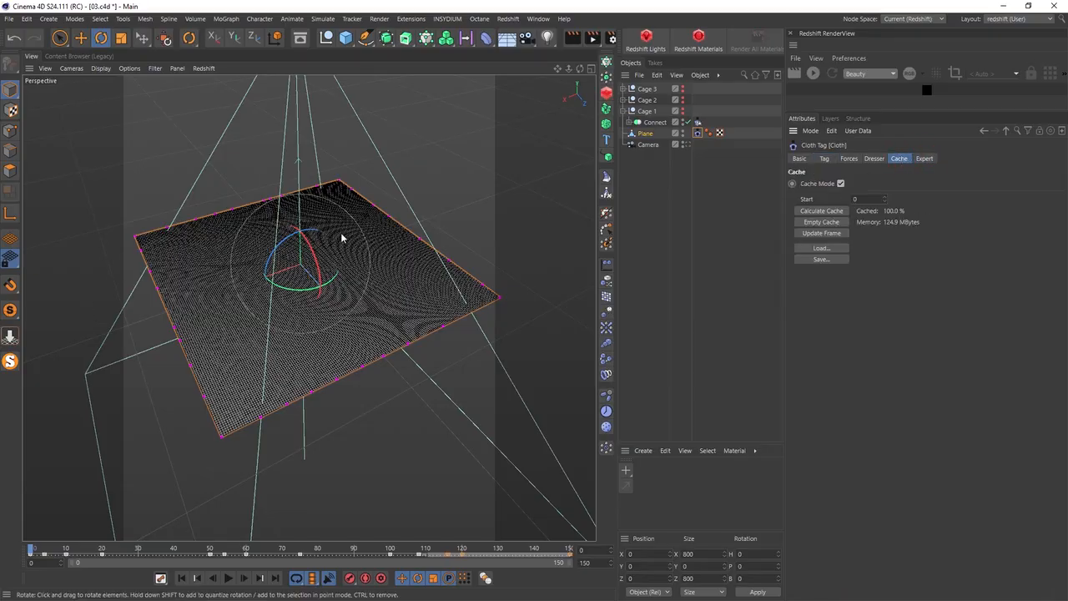
left_click(845, 160)
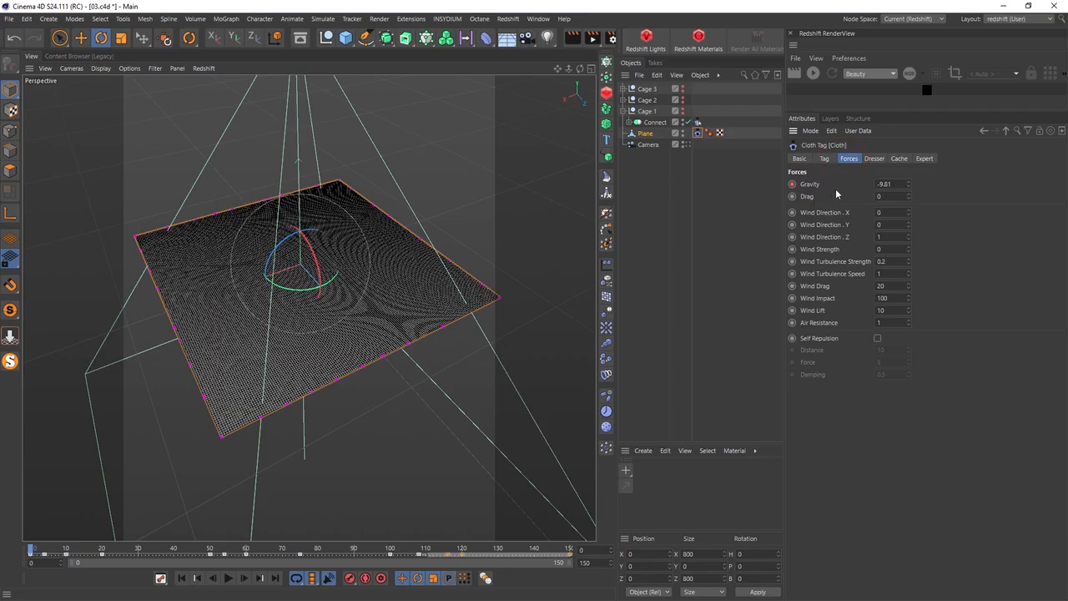
left_click(826, 159)
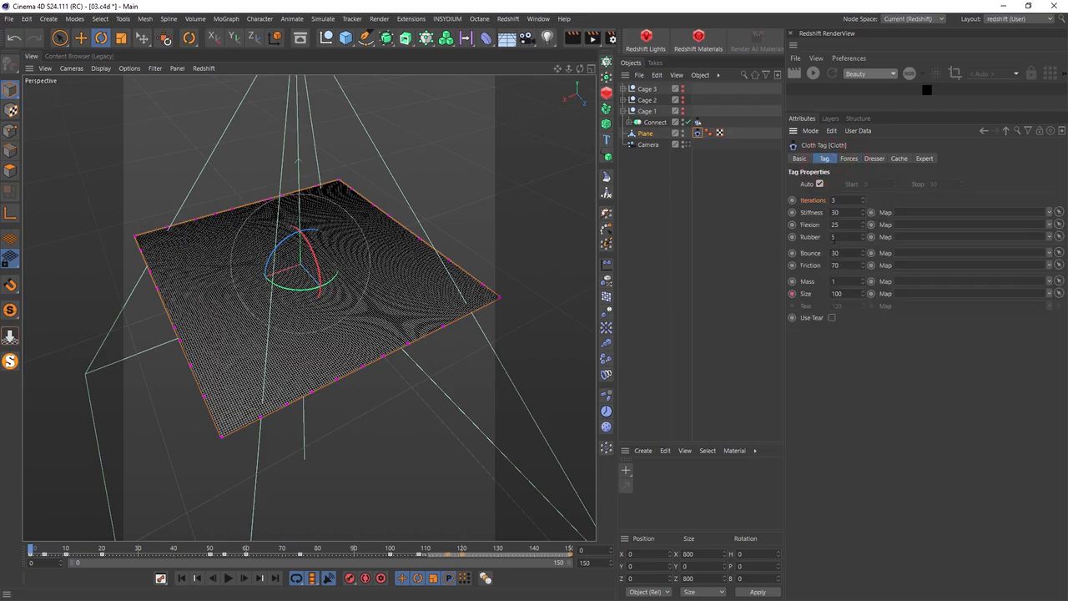
left_click(925, 159)
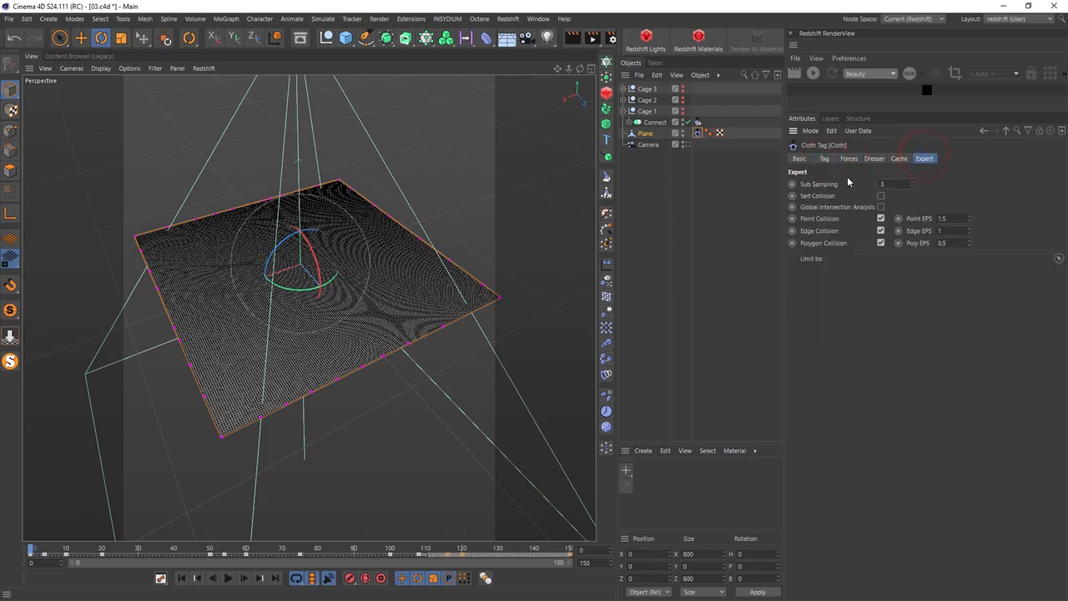
left_click(898, 159)
left_click(821, 210)
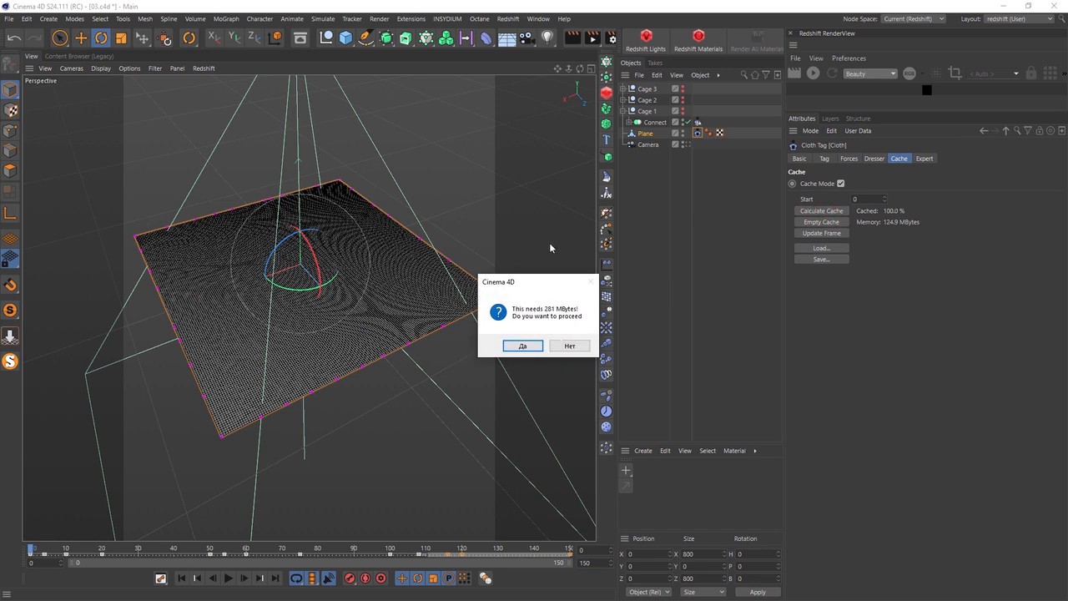
left_click(519, 347)
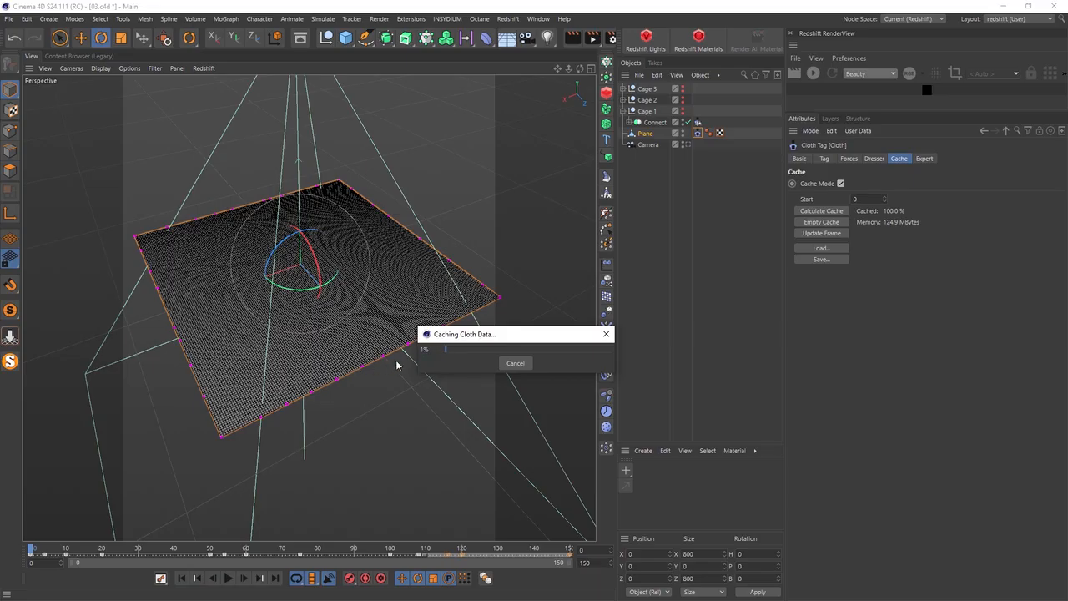
Play the recalculated cloth cache and inspect the dense cloth from a low front angle at frame 47
left_click_drag(537, 338, 516, 93)
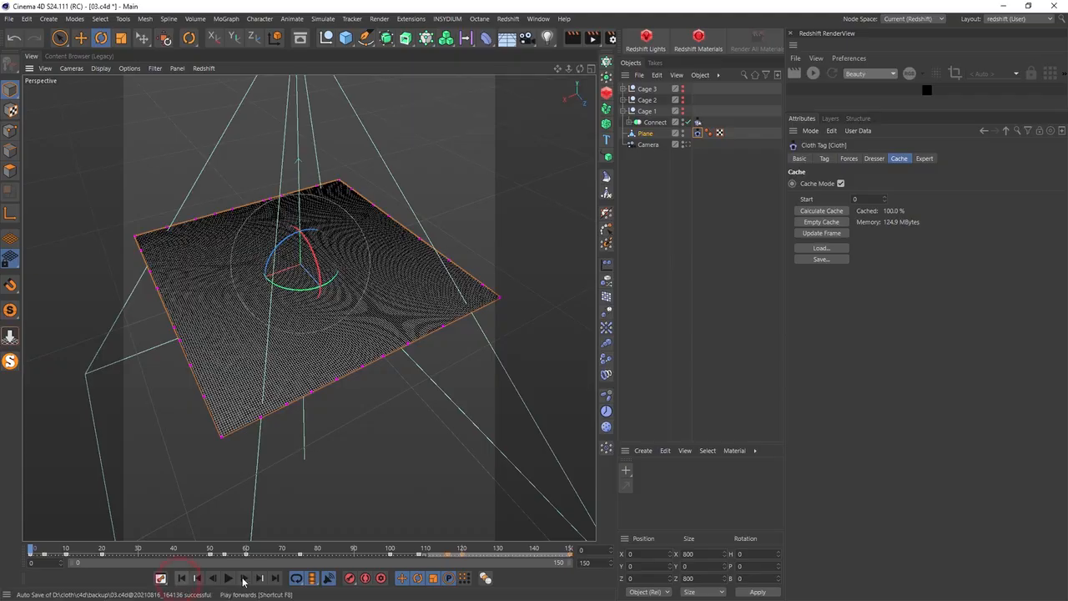
left_click(228, 578)
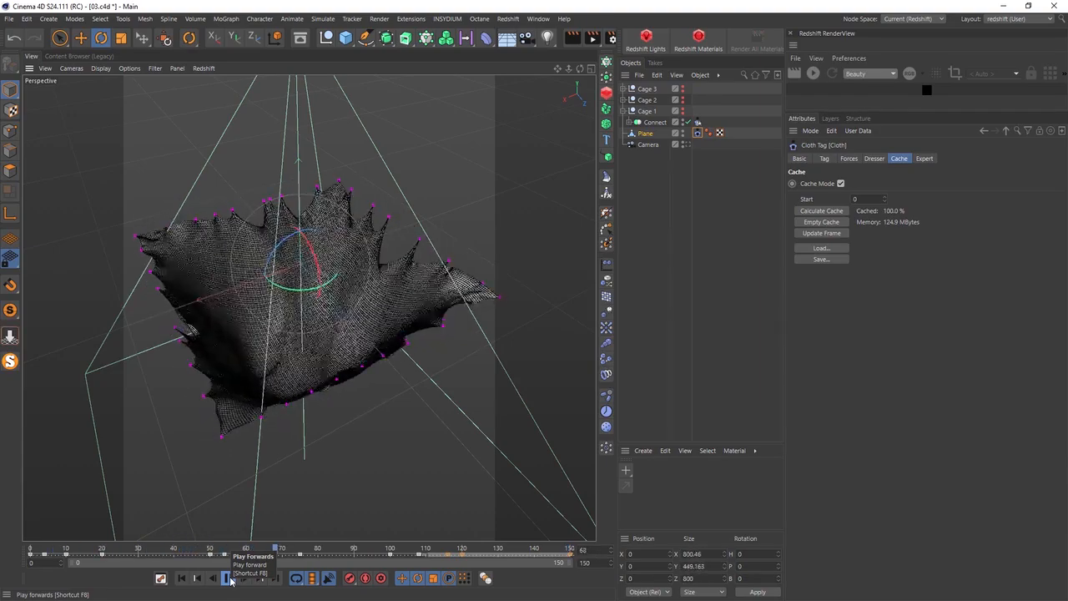
left_click(228, 578)
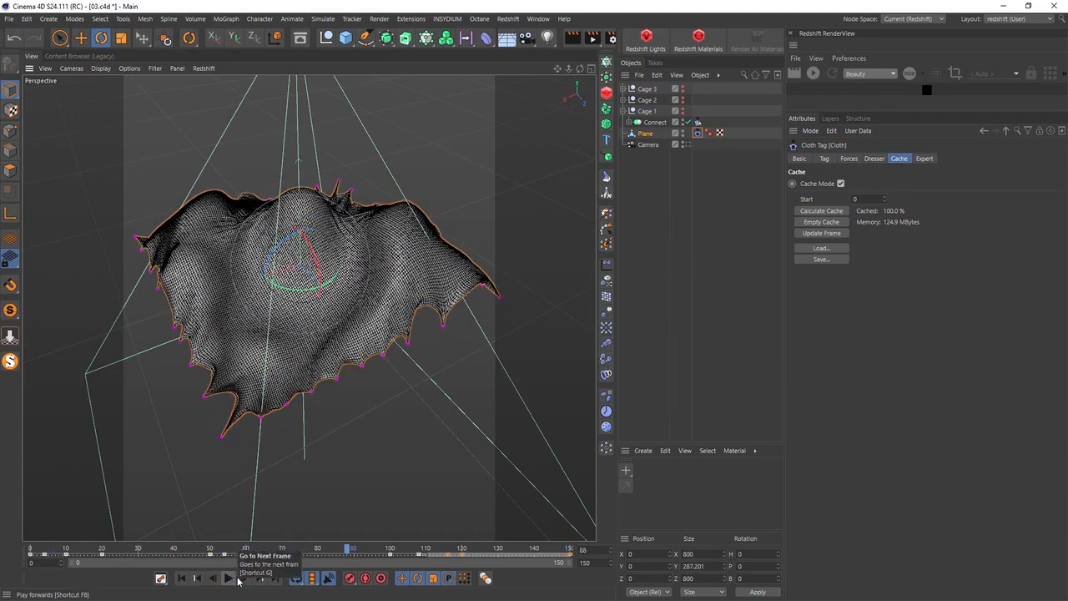
left_click(228, 579)
left_click(229, 578)
left_click_drag(380, 156, 263, 492, "alt")
left_click_drag(250, 546, 201, 551)
Review the cloth tag's force and tag properties, and scrub the simulation through the scene camera to frame 150
left_click(849, 159)
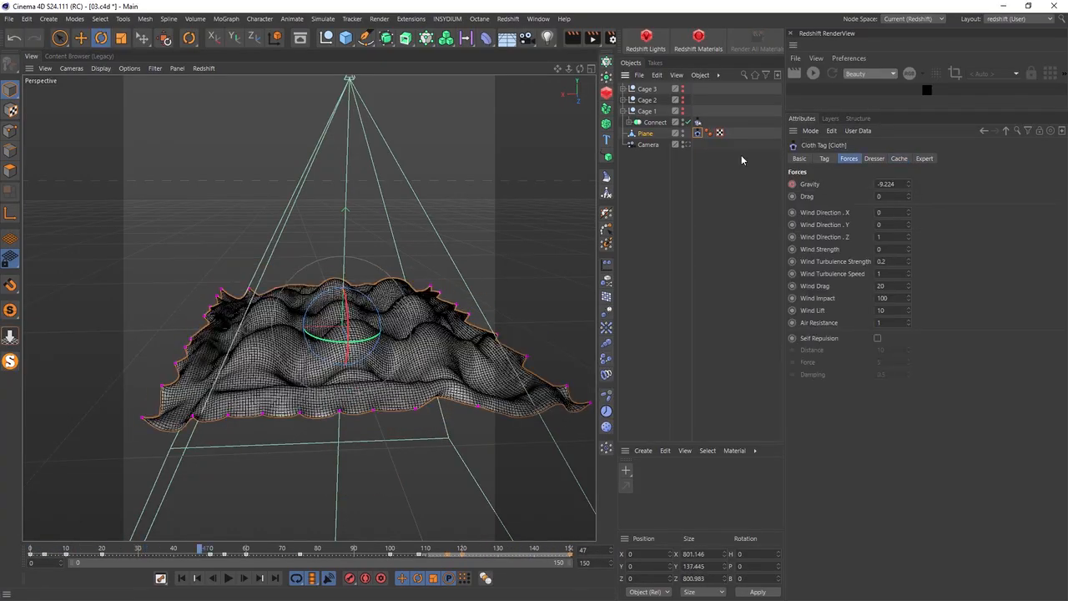
left_click(824, 159)
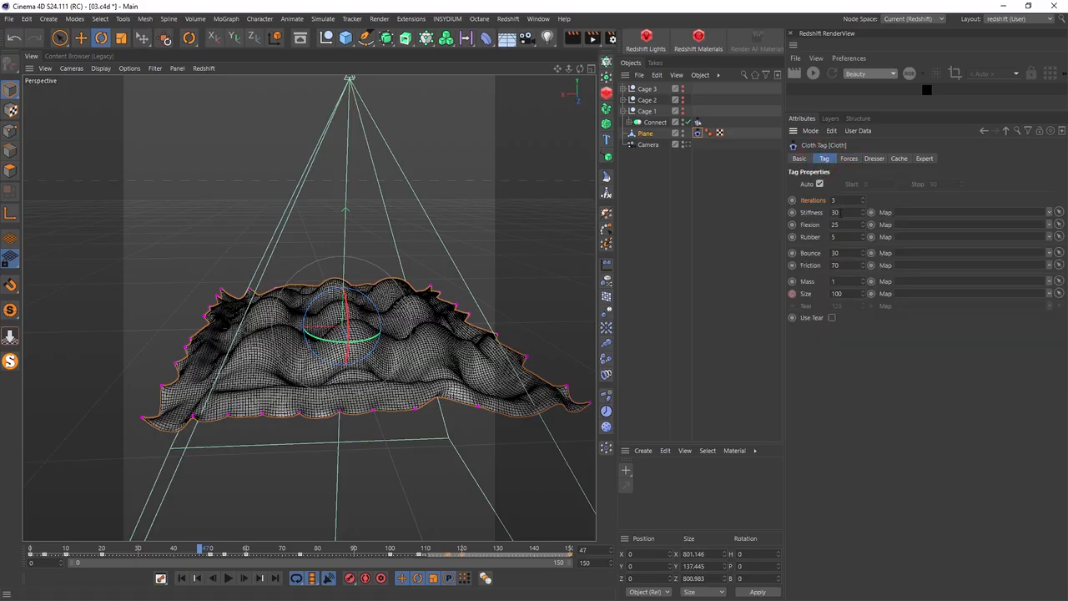
double_click(837, 201)
left_click(845, 237)
left_click(687, 144)
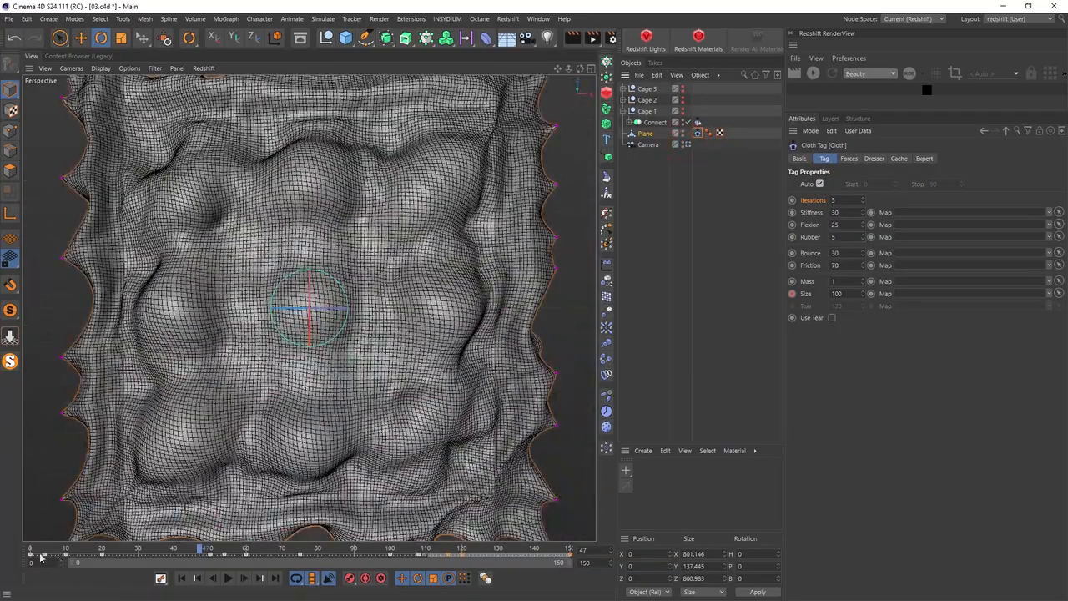
left_click_drag(39, 550, 240, 550)
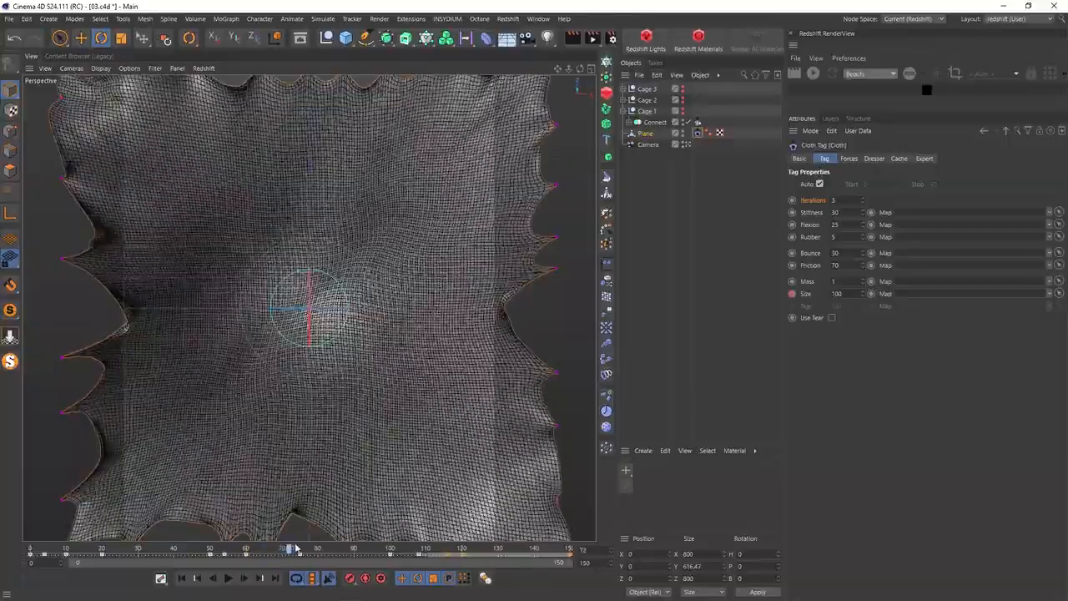
left_click_drag(322, 548, 596, 529)
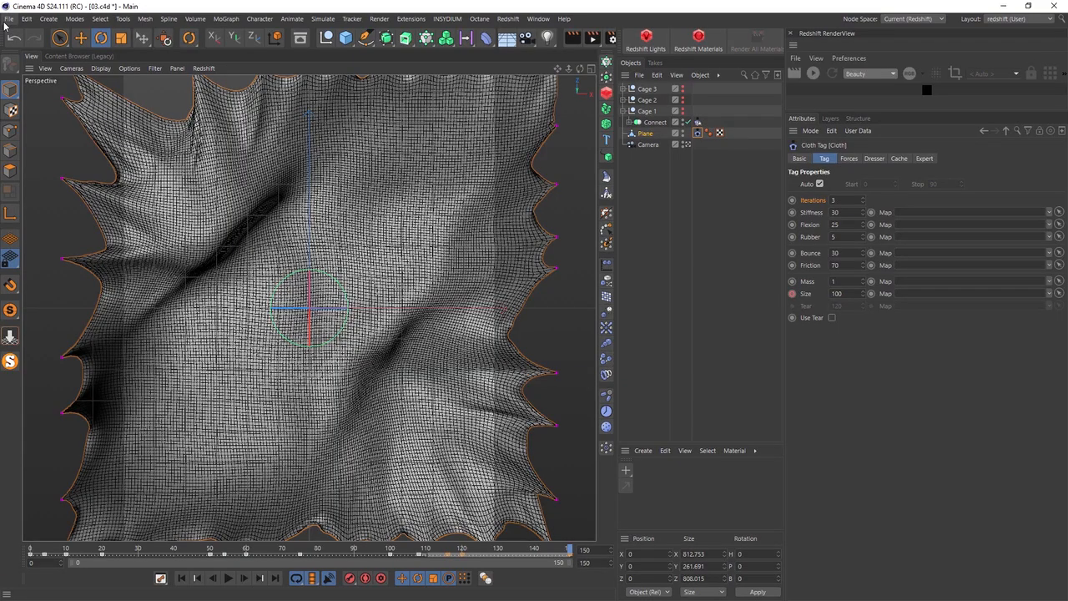
Save the current project and switch to the 04.c4d project
key("ctrl+s")
left_click(9, 18)
left_click(74, 154)
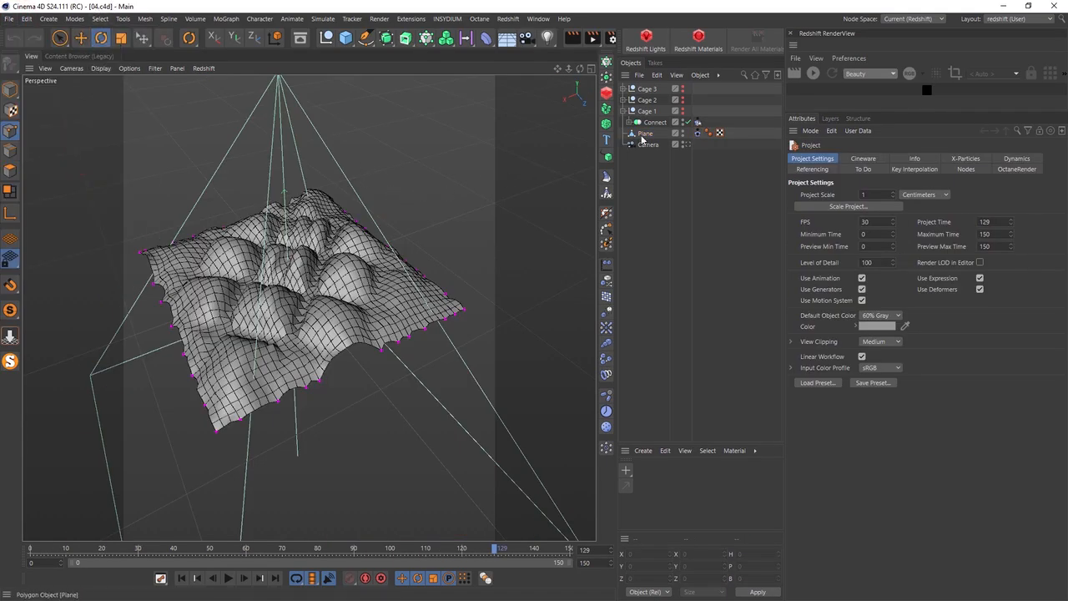
Return to frame 0, clear the plane's point selection and subdivide the whole plane mesh once
left_click(646, 133)
left_click(187, 579)
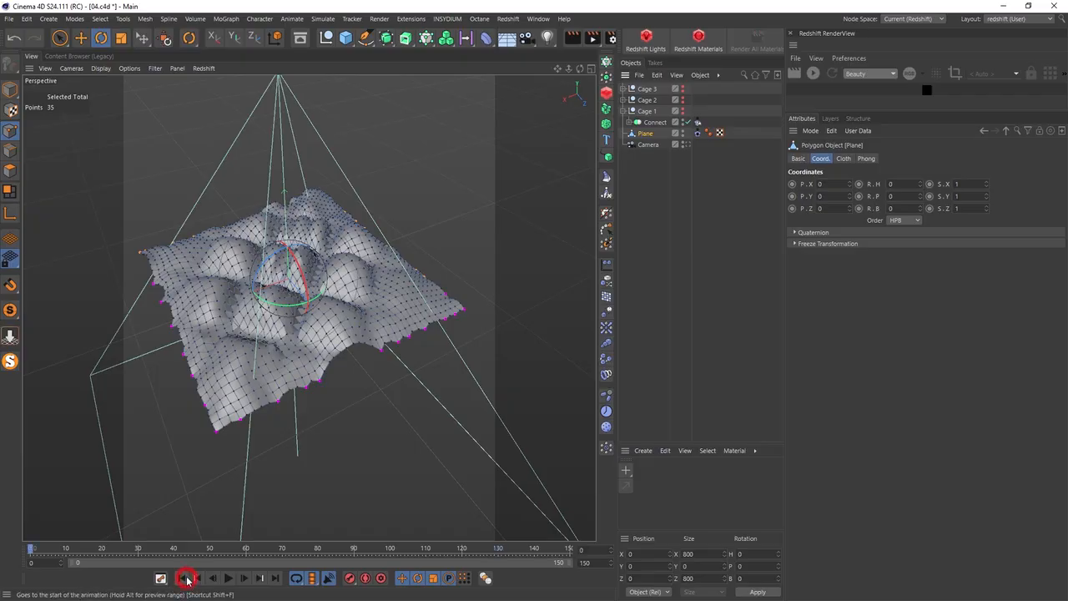
key("u")
key("Escape")
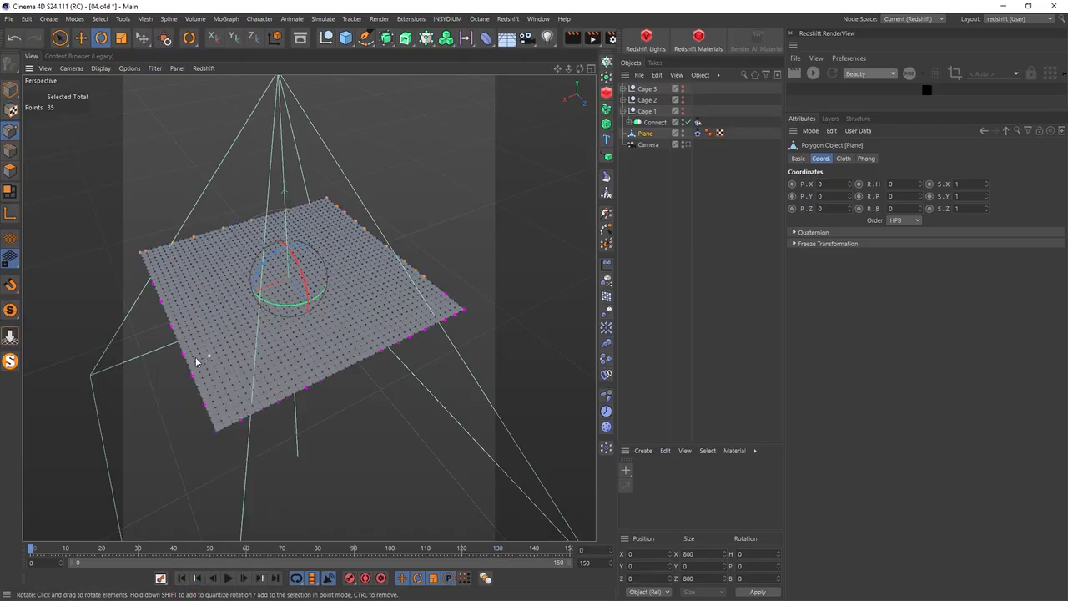
left_click(119, 361)
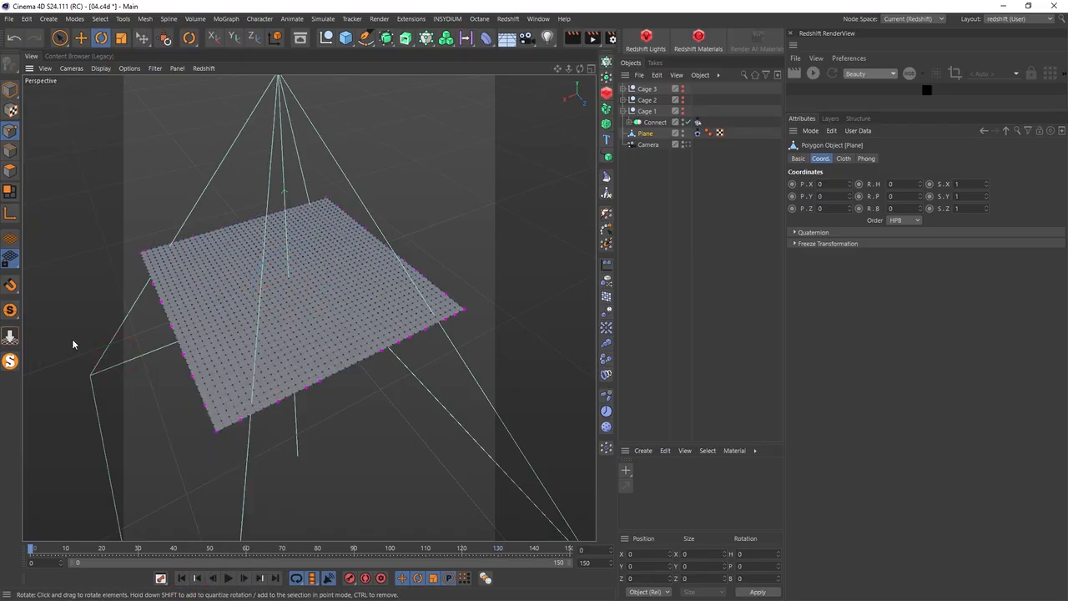
key("u")
key("s")
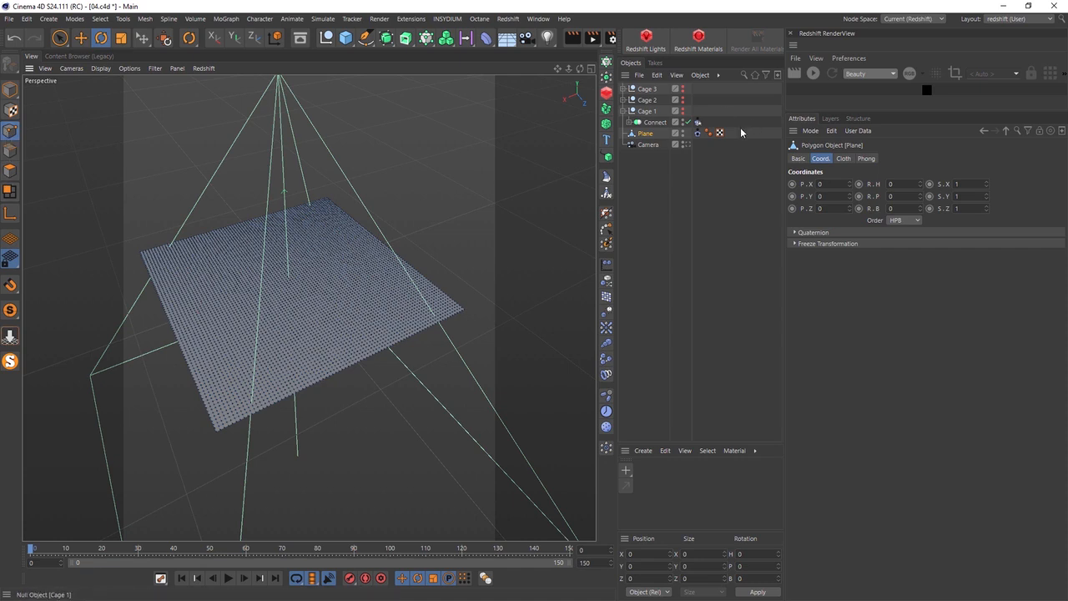
Select 29 irregularly spaced points along all four borders of the subdivided plane
left_click(139, 252)
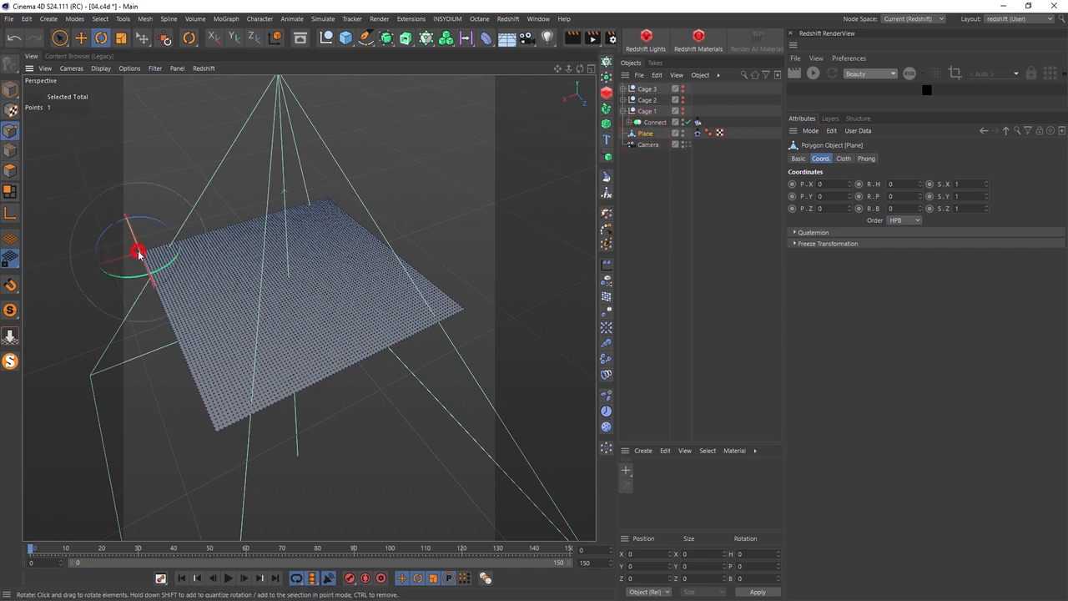
left_click(164, 308, "shift")
left_click(183, 354, "shift")
left_click(195, 380, "shift")
left_click(205, 406, "shift")
left_click(216, 431, "shift")
left_click(275, 403, "shift")
left_click(330, 376, "shift")
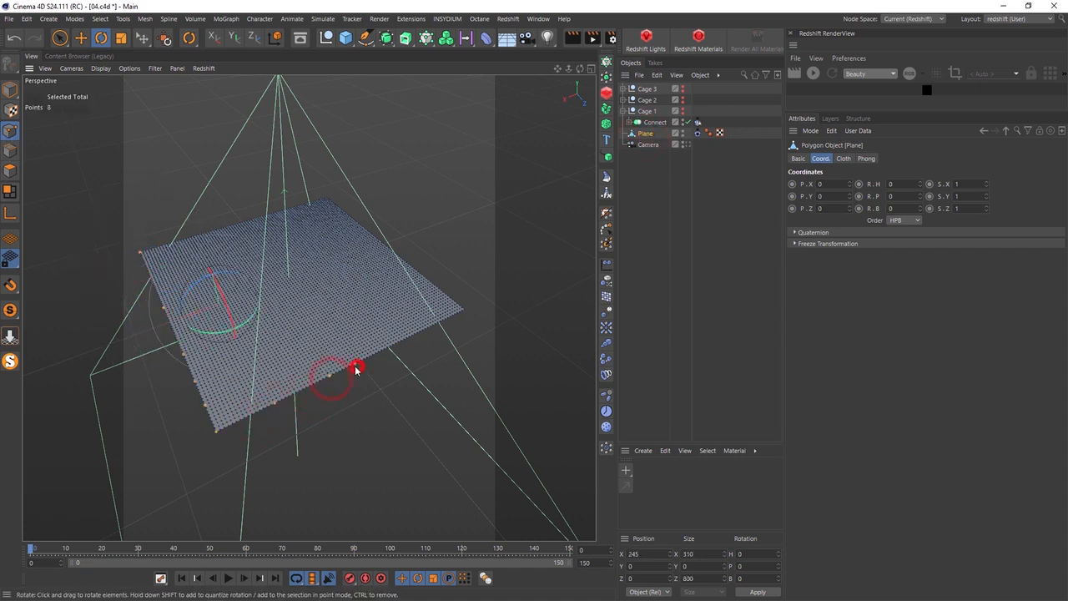
left_click(355, 364, "shift")
left_click(305, 384, "shift")
left_click(303, 389, "shift")
left_click(373, 355, "shift")
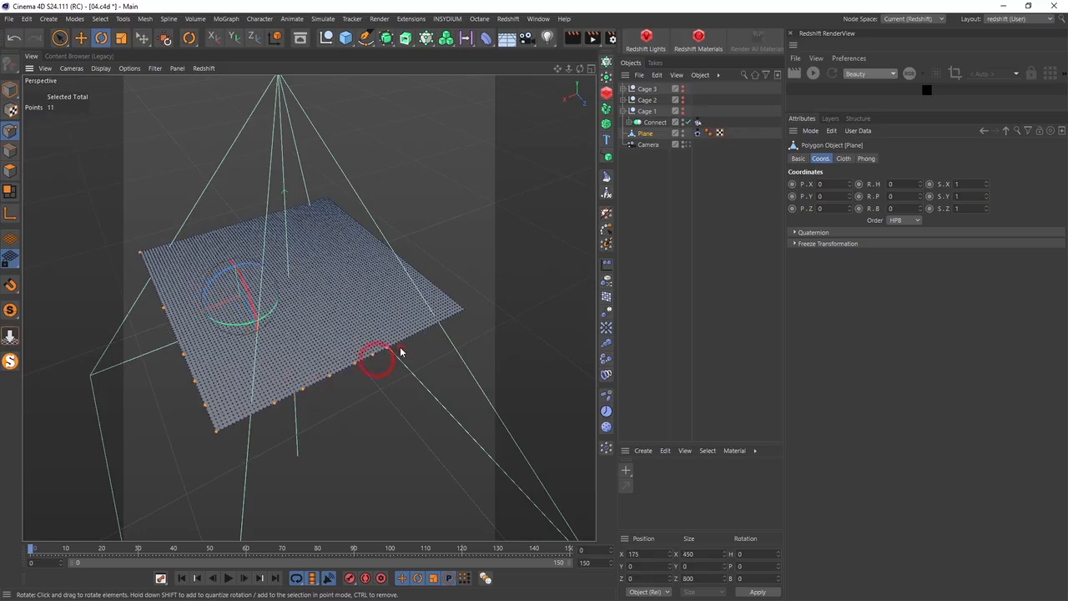
left_click(399, 342, "shift")
left_click(420, 334, "shift")
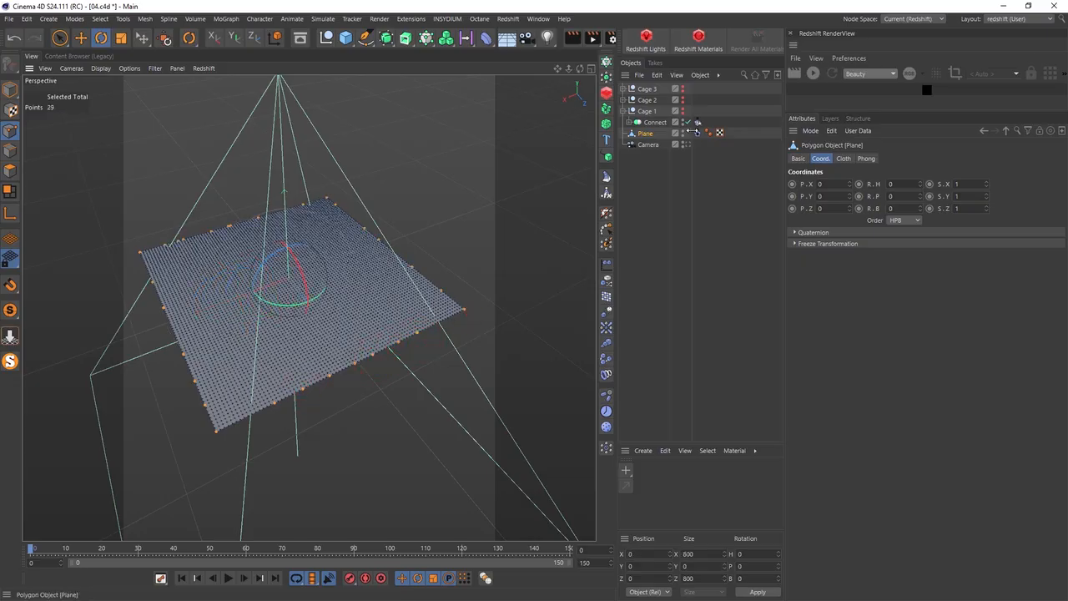
Set the selected border points as fix points in the cloth tag's dresser settings
left_click(698, 133)
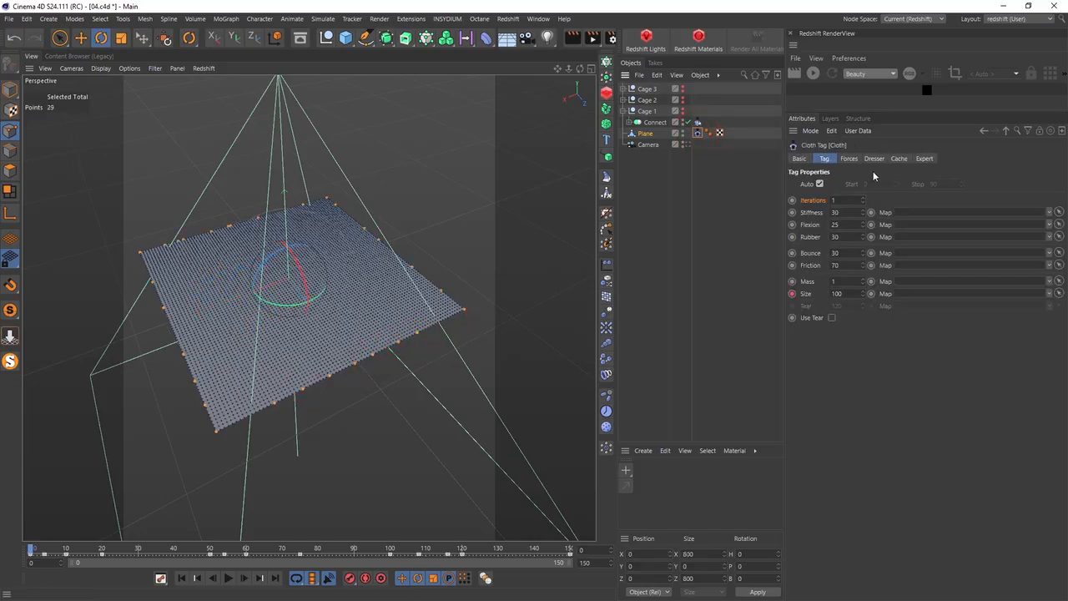
left_click(898, 159)
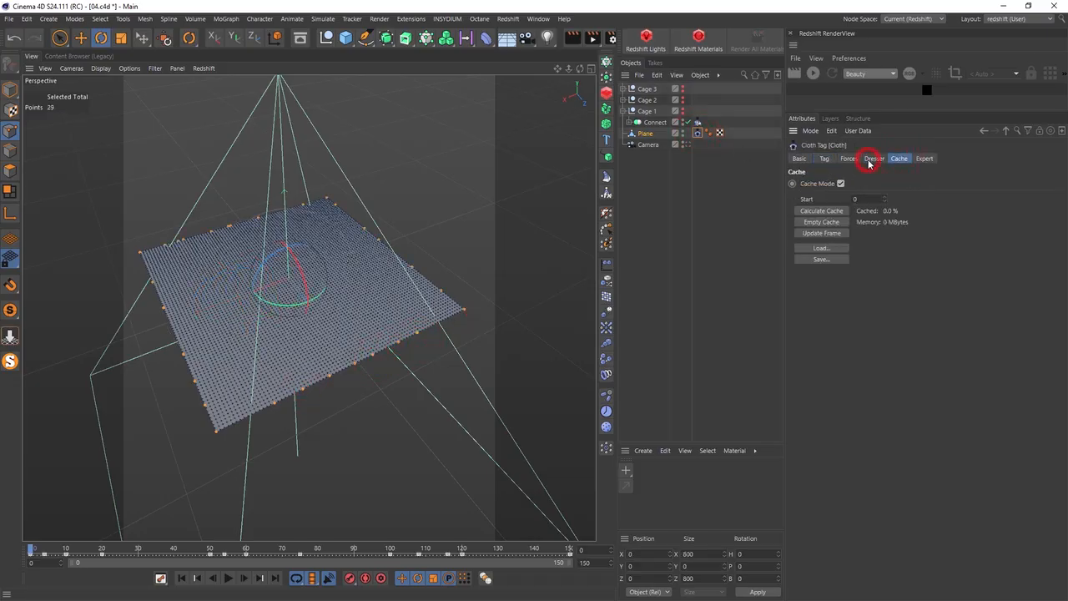
left_click(872, 158)
Check the cloth tag's forces and set its Iterations to 3, reviewing Rubber and Stiffness
left_click(848, 159)
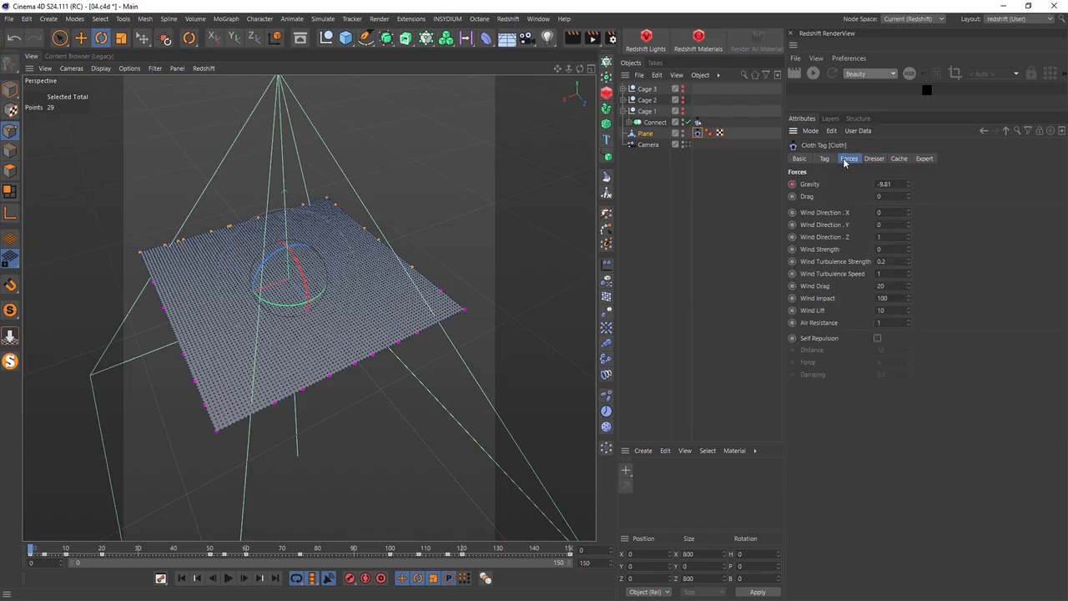
left_click(825, 159)
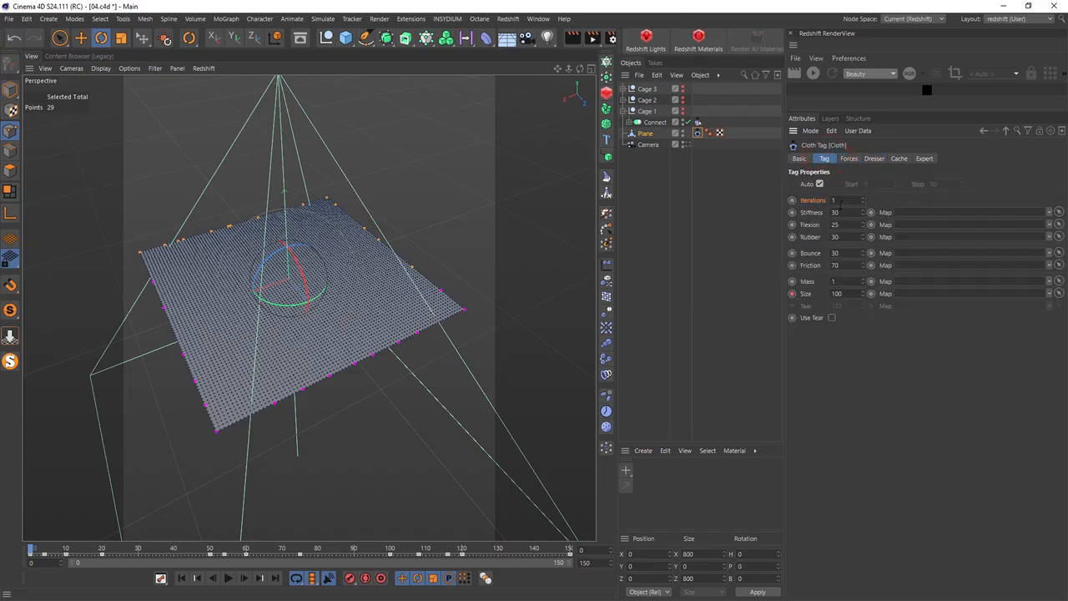
left_click(839, 201)
type("3")
left_click(837, 237)
left_click(835, 212)
left_click(883, 334)
Calculate the cloth cache for the subdivided plane with Cache Mode enabled
left_click(924, 158)
left_click(899, 159)
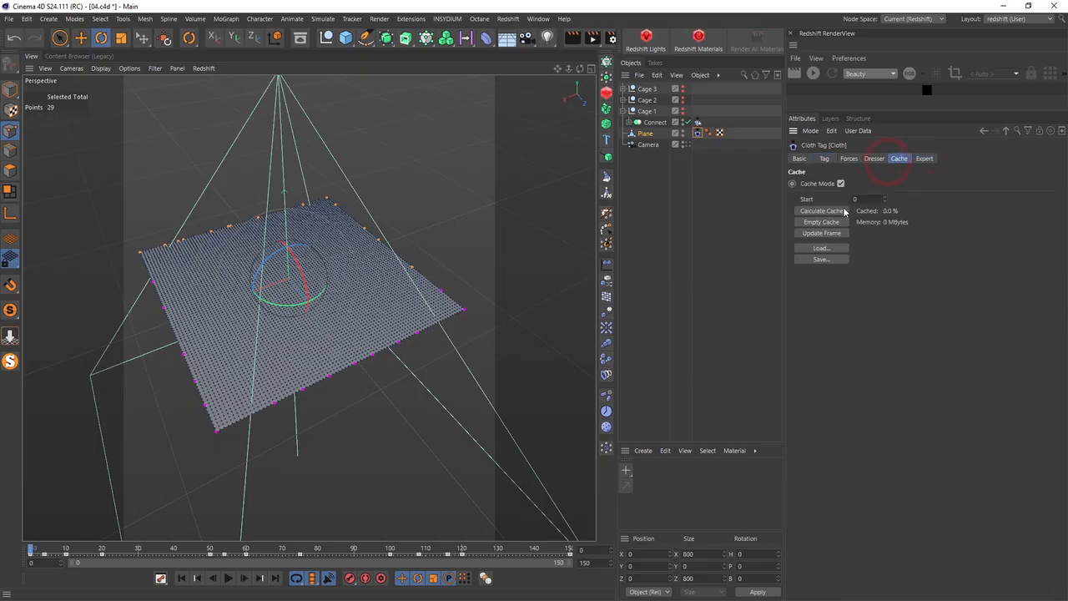
left_click(825, 208)
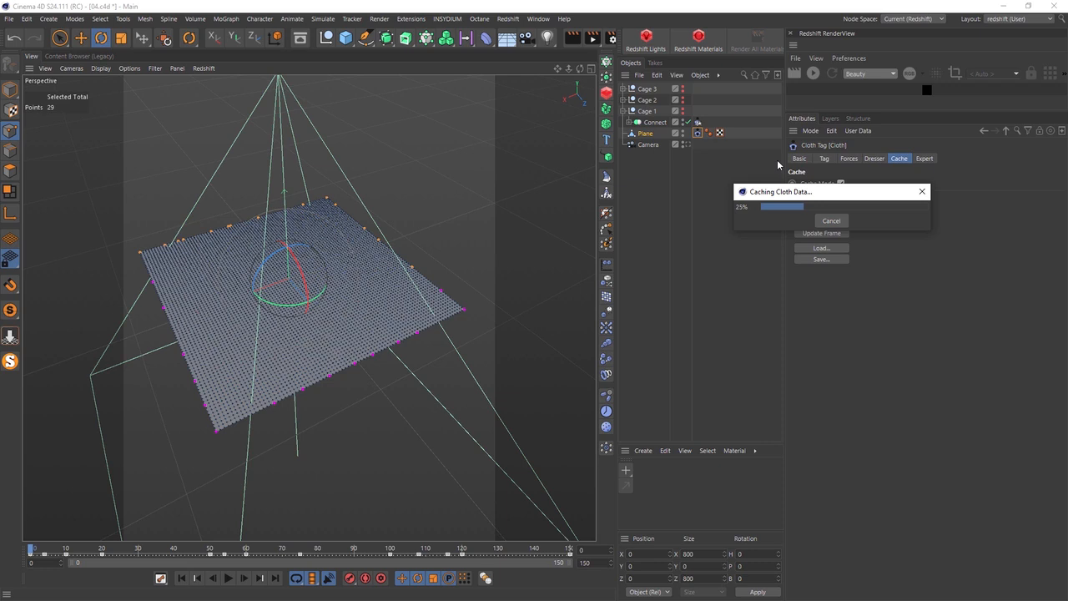
left_click_drag(813, 196, 733, 285)
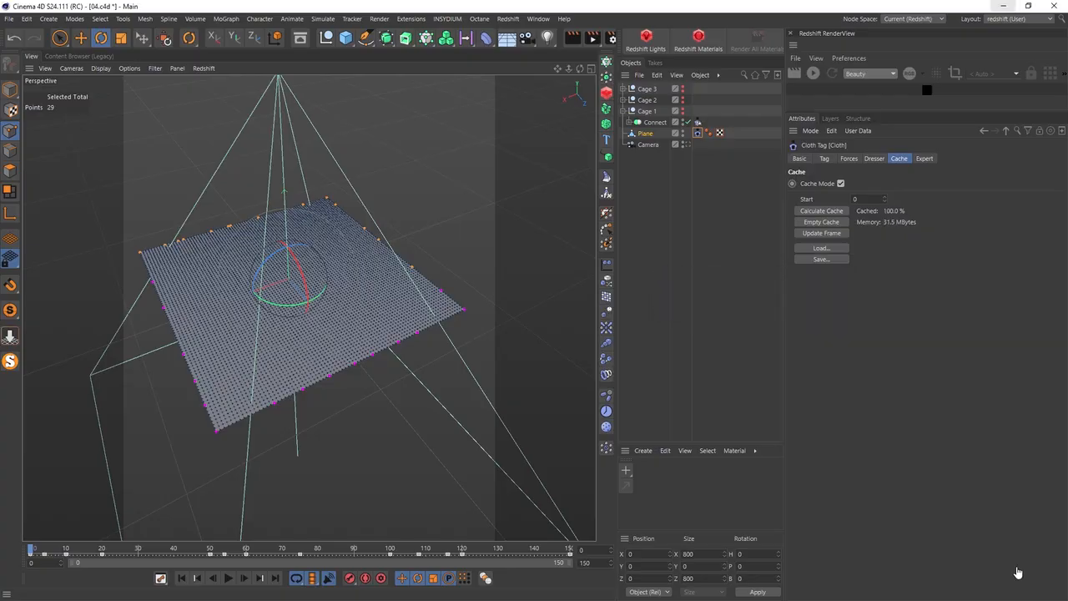
Play the cached simulation and inspect the cloth's bulges from above at frame 127
left_click(228, 578)
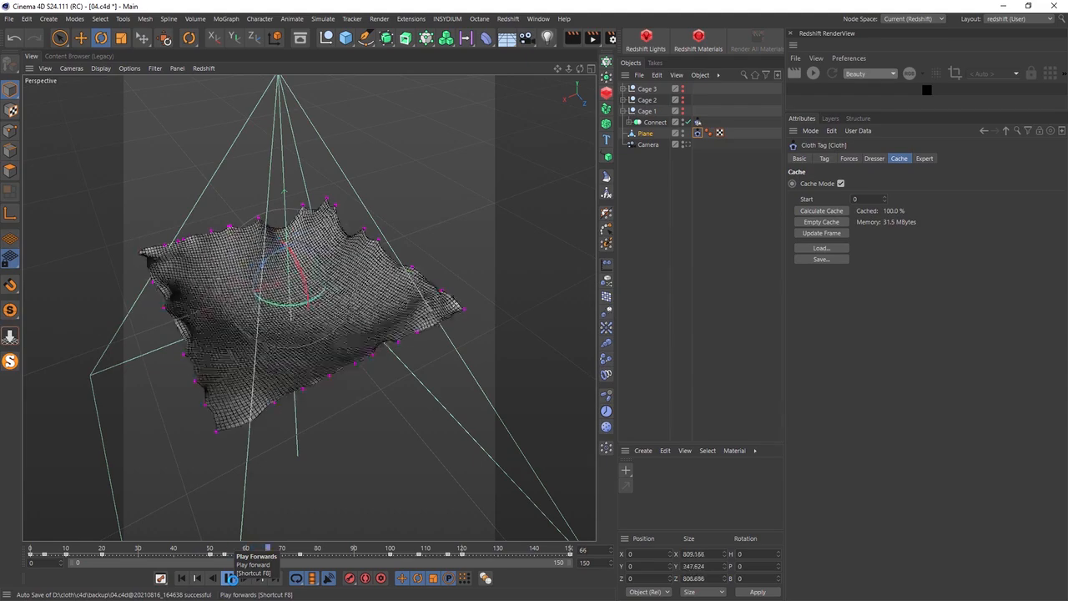
left_click(231, 578)
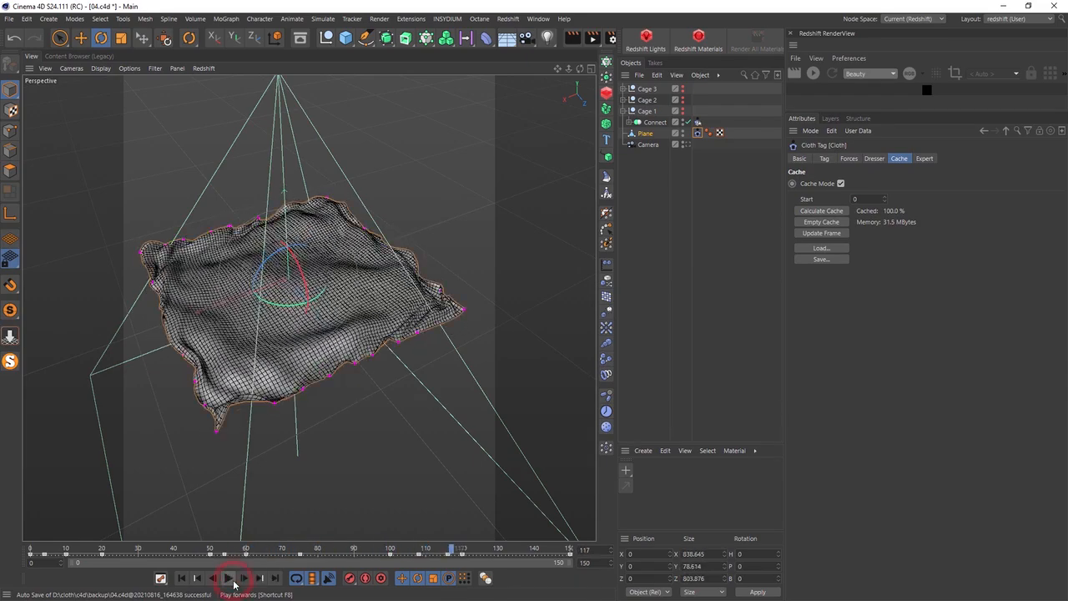
left_click_drag(453, 549, 489, 555)
left_click_drag(275, 268, 386, 338, "alt")
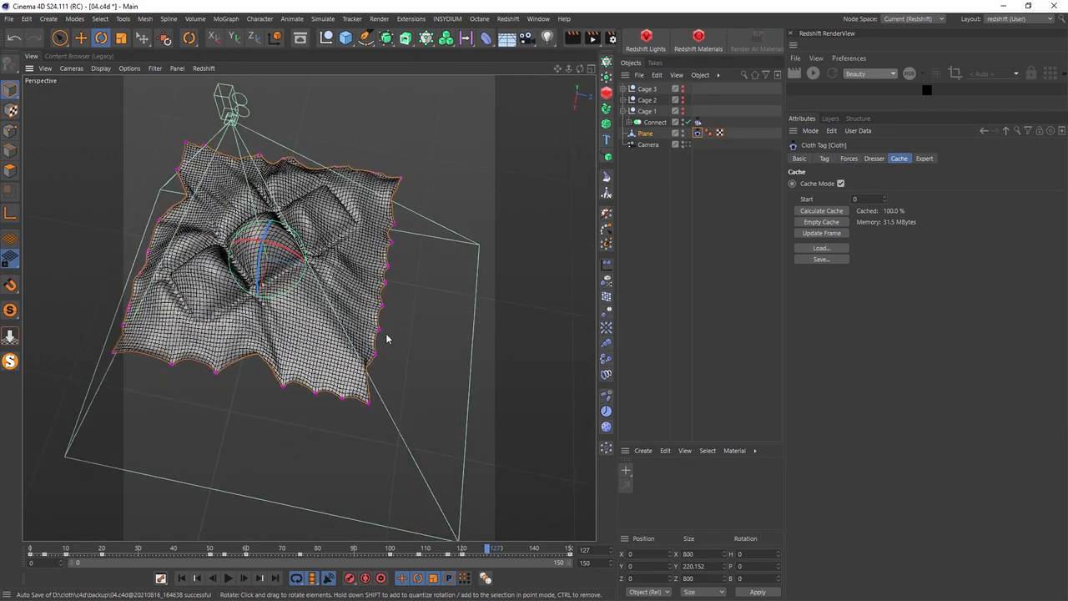
Look through the scene camera and switch to the layout showing the Redshift RenderView beside the viewport
left_click(686, 145)
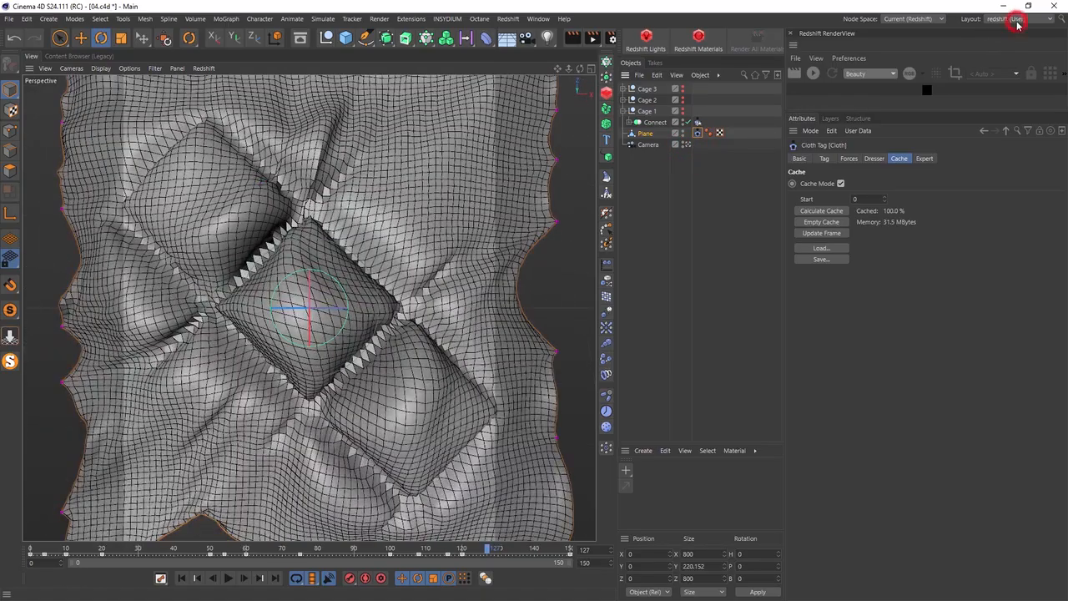
left_click(1020, 19)
left_click(1006, 104)
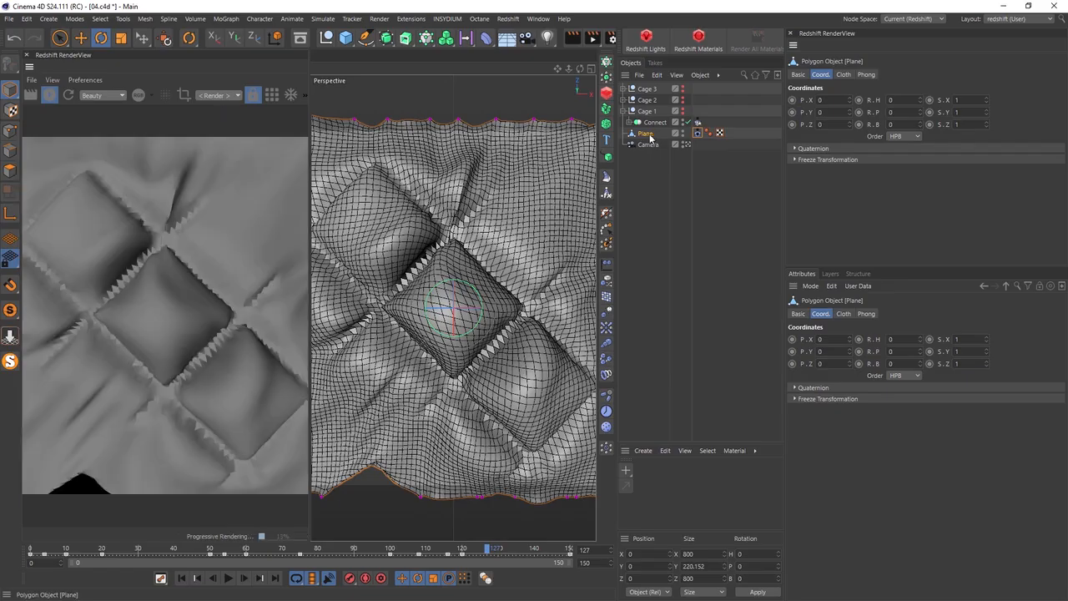
Add a Redshift Object tag to the plane and enable its geometry Override
right_click(648, 135)
mouse_move(704, 151)
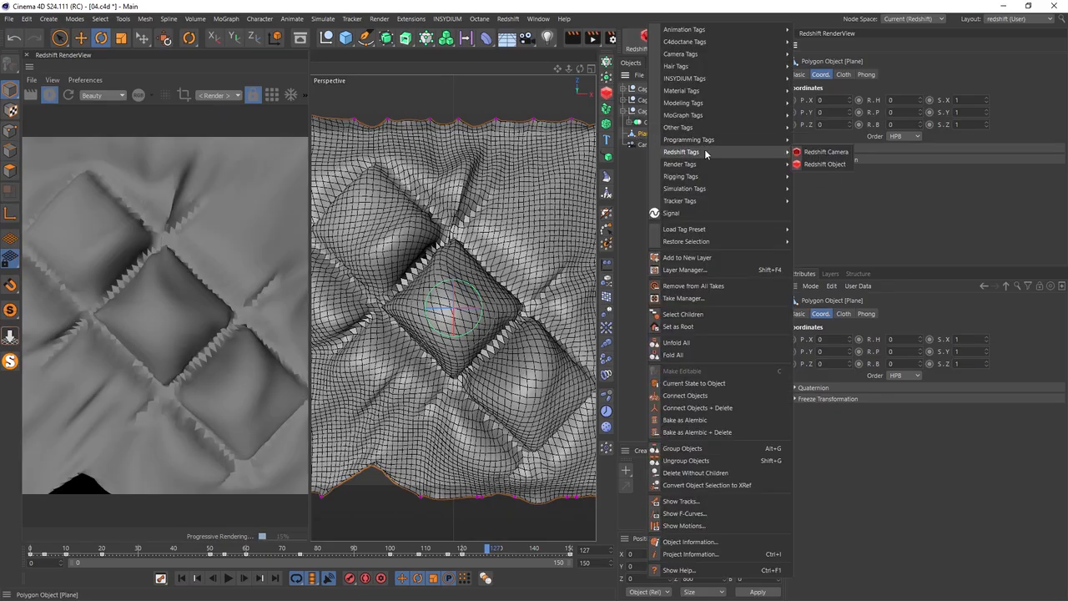
left_click(814, 164)
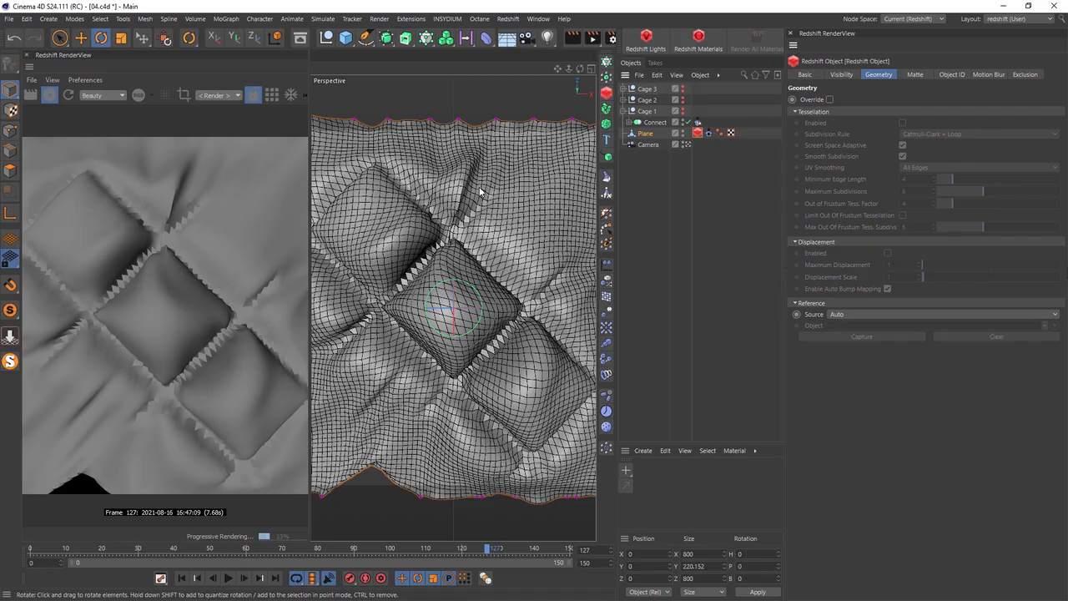
left_click(829, 100)
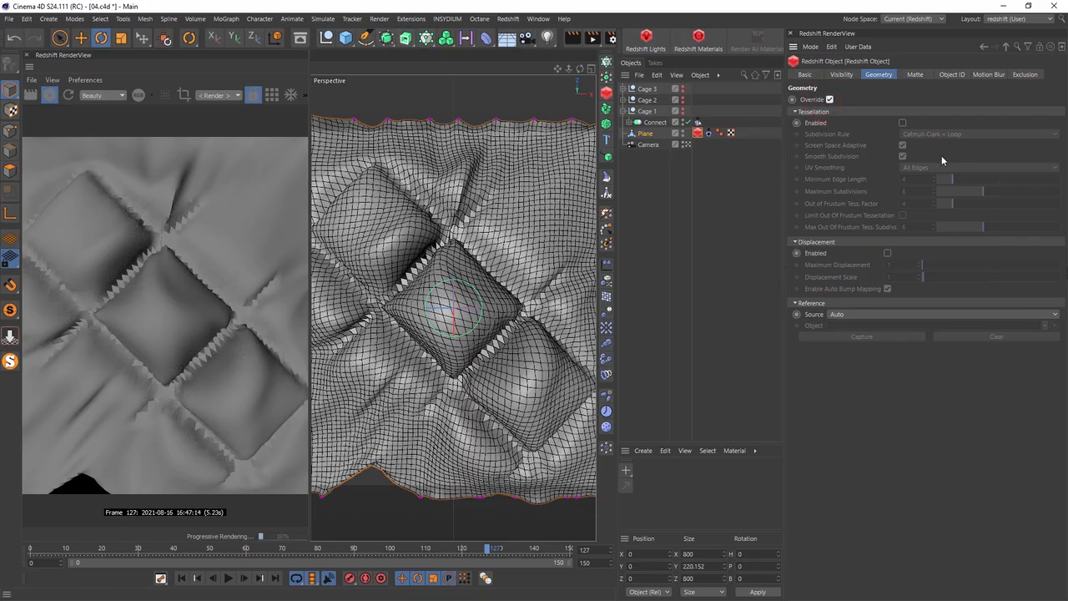
Enable tessellation in the Plane's Redshift Object tag and set its maximum subdivisions to 4
left_click(903, 123)
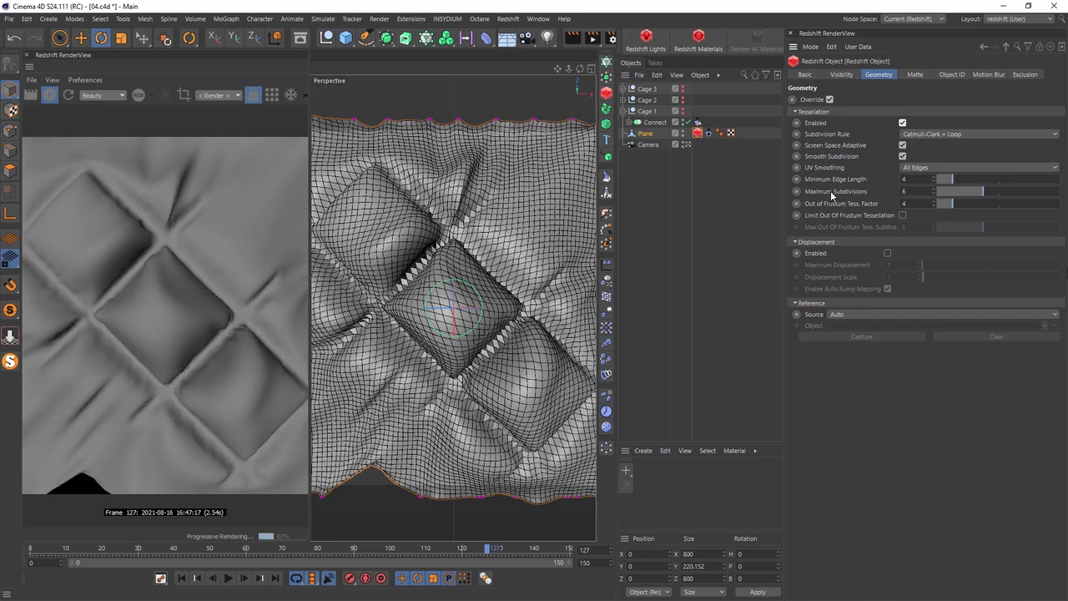
left_click(912, 191)
type("4")
key("Return")
left_click(829, 99)
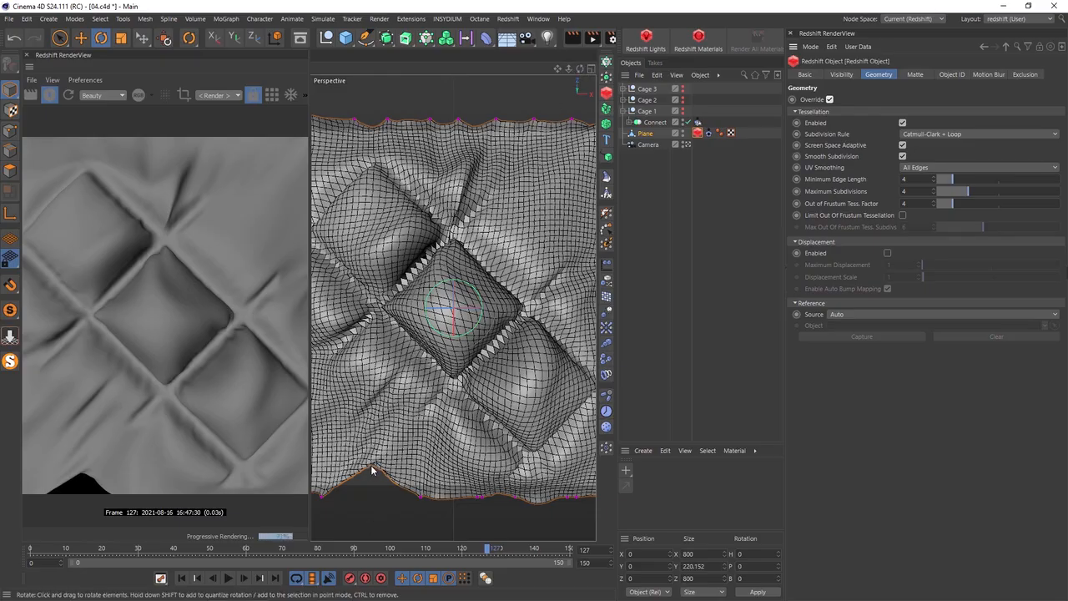
Reframe the cloth by moving the camera to a Y position of about 696, with the camera's object properties shown
left_click_drag(569, 68, 590, 68)
left_click(649, 144)
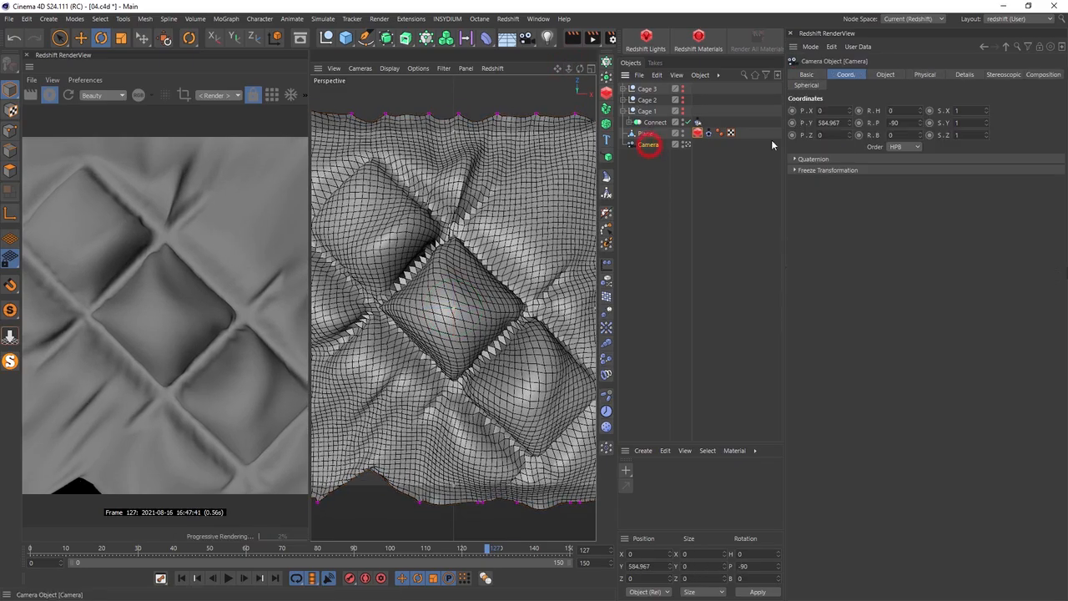
left_click(885, 75)
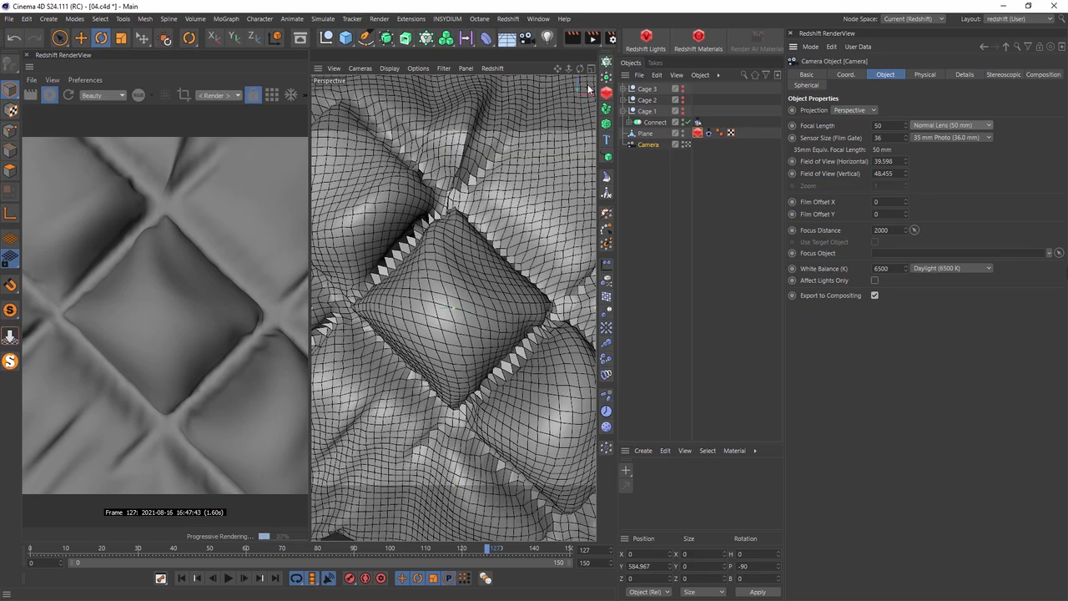
left_click_drag(568, 70, 563, 70)
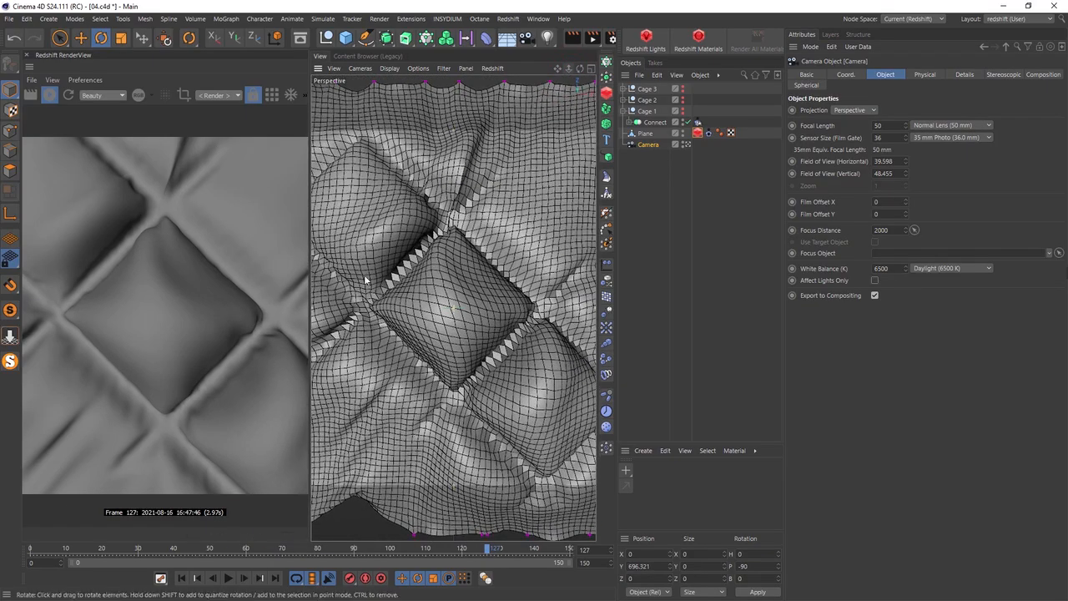
Compare the rendered cloth seams with and without the geometry override at several frames between 42 and 130
left_click_drag(48, 553, 183, 552)
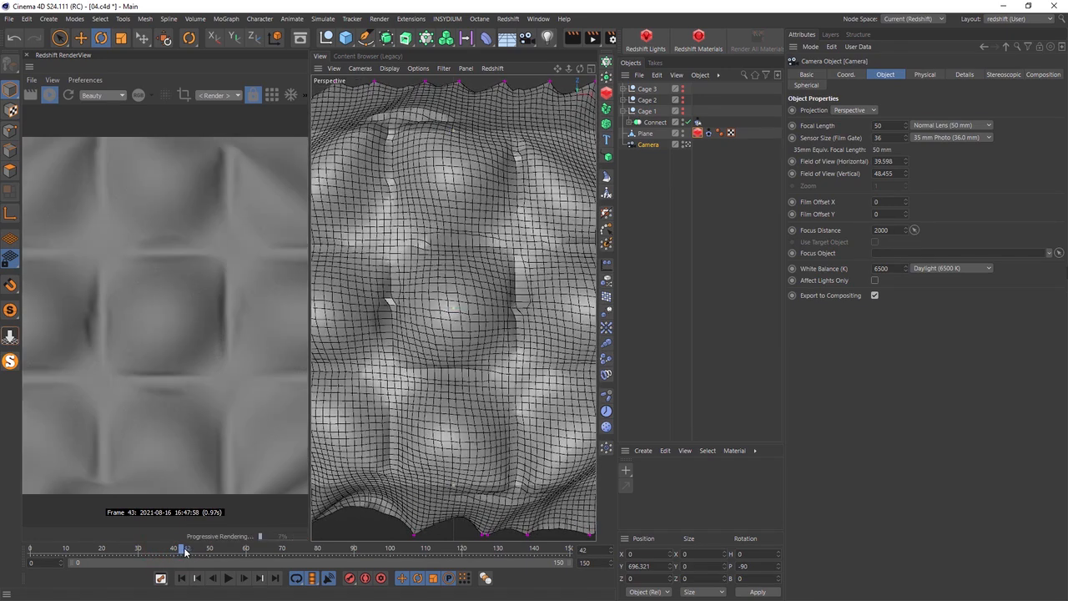
left_click(698, 133)
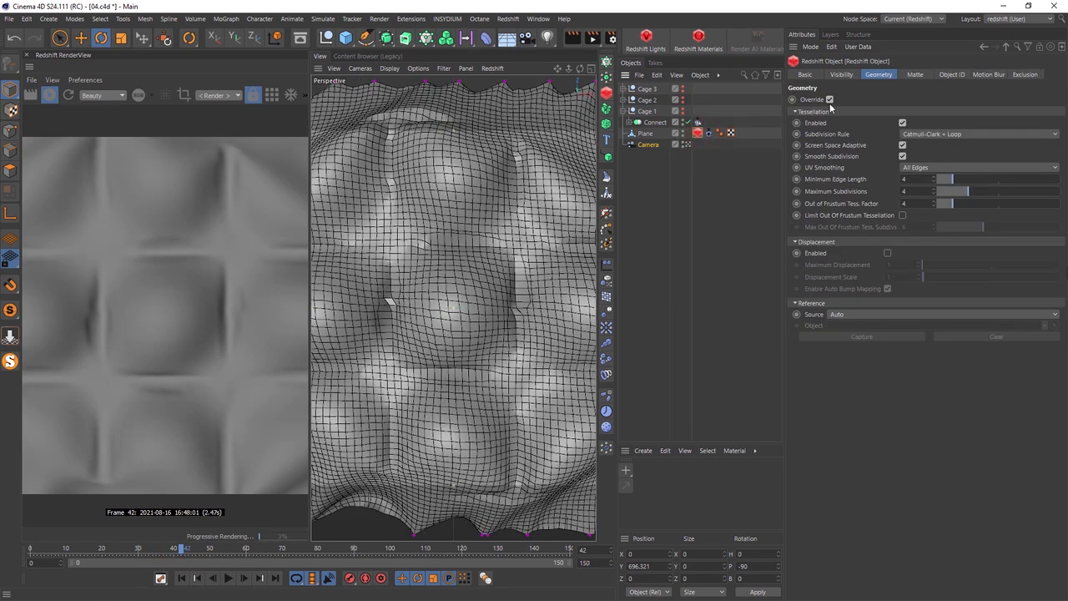
left_click(829, 100)
left_click_drag(215, 555, 300, 553)
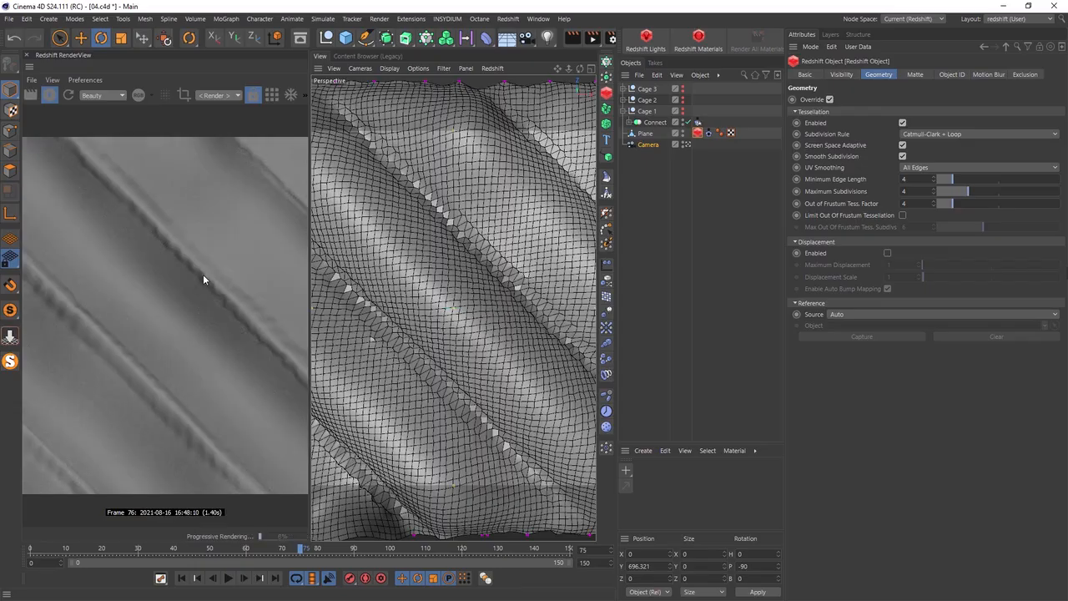
left_click(829, 100)
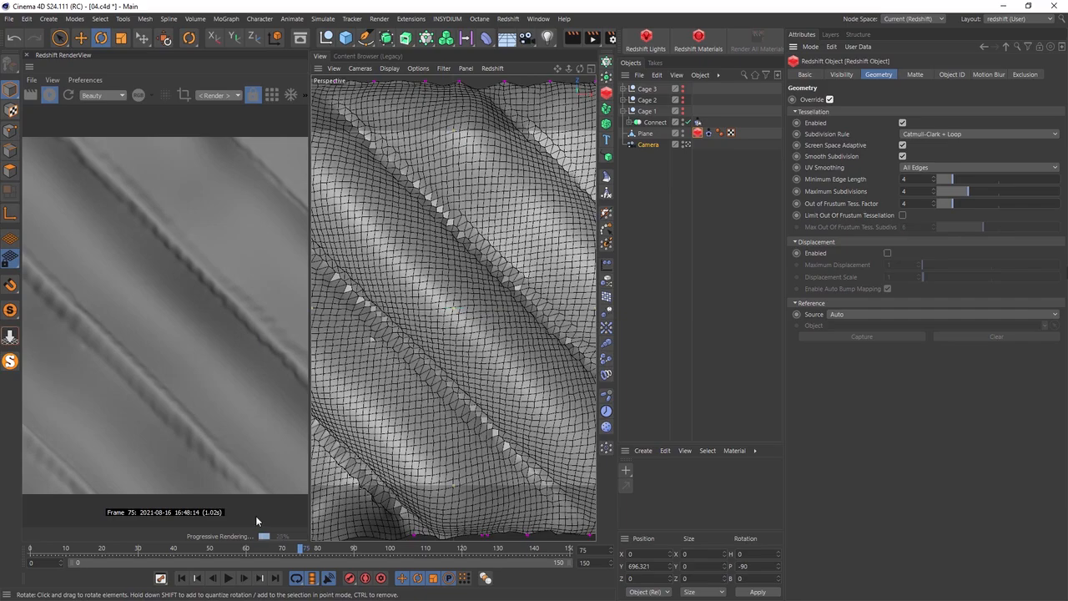
left_click_drag(308, 546, 500, 538)
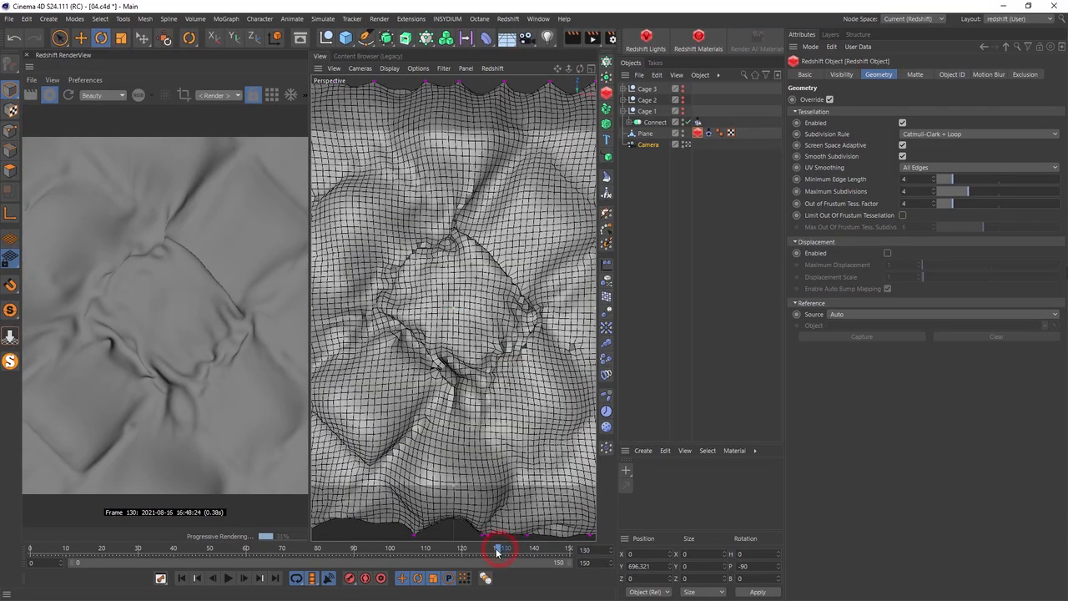
Move the animation to frame 41, inspecting the cloth obliquely from outside the camera before returning to the camera view
left_click_drag(497, 549, 186, 554)
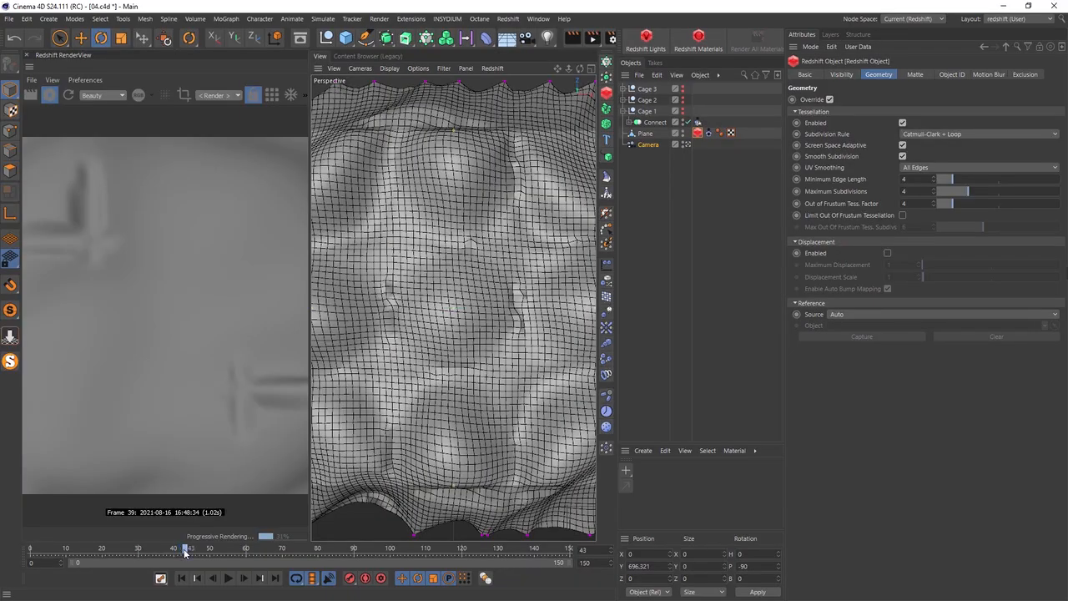
left_click(687, 145)
left_click_drag(393, 322, 434, 246, "alt")
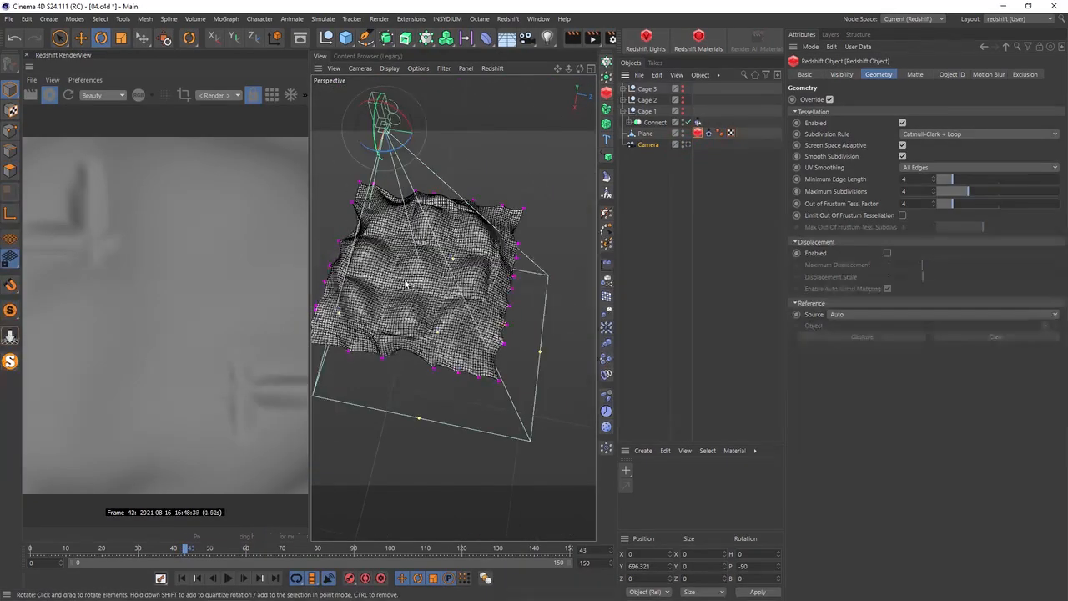
right_click_drag(406, 283, 417, 258, "alt")
left_click_drag(422, 303, 420, 243, "alt")
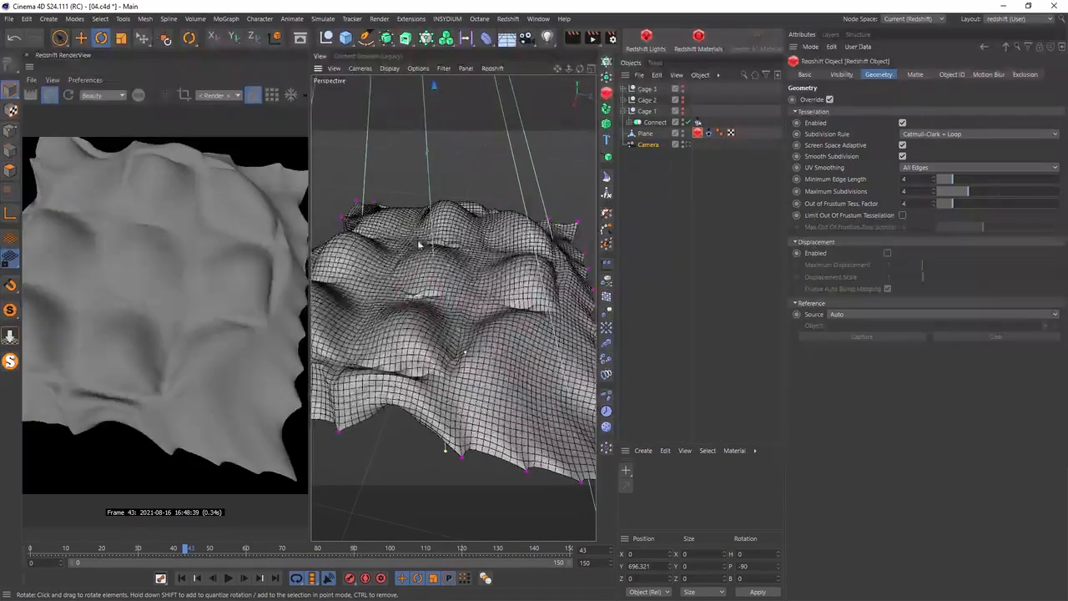
left_click(183, 552)
left_click_drag(183, 551, 177, 551)
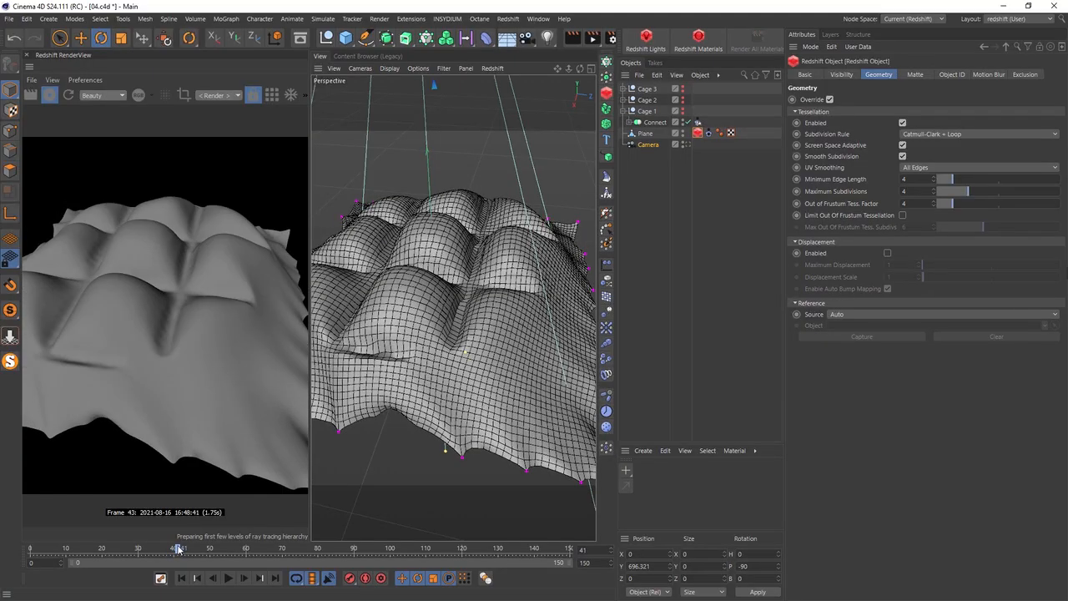
left_click(687, 145)
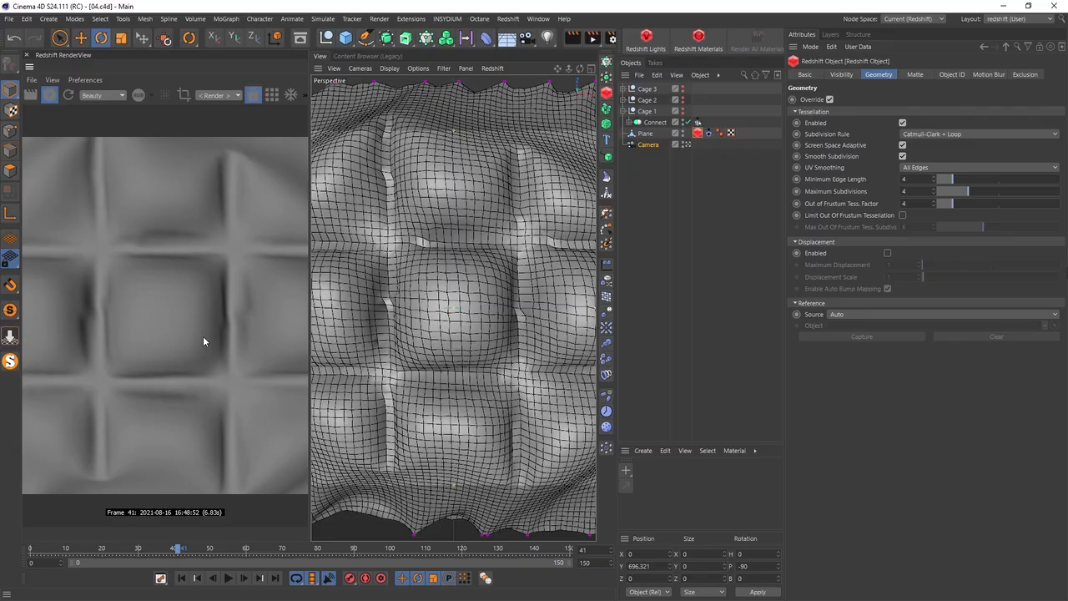
Create a new Redshift material and add a Texture node to its shader graph
left_click(659, 293)
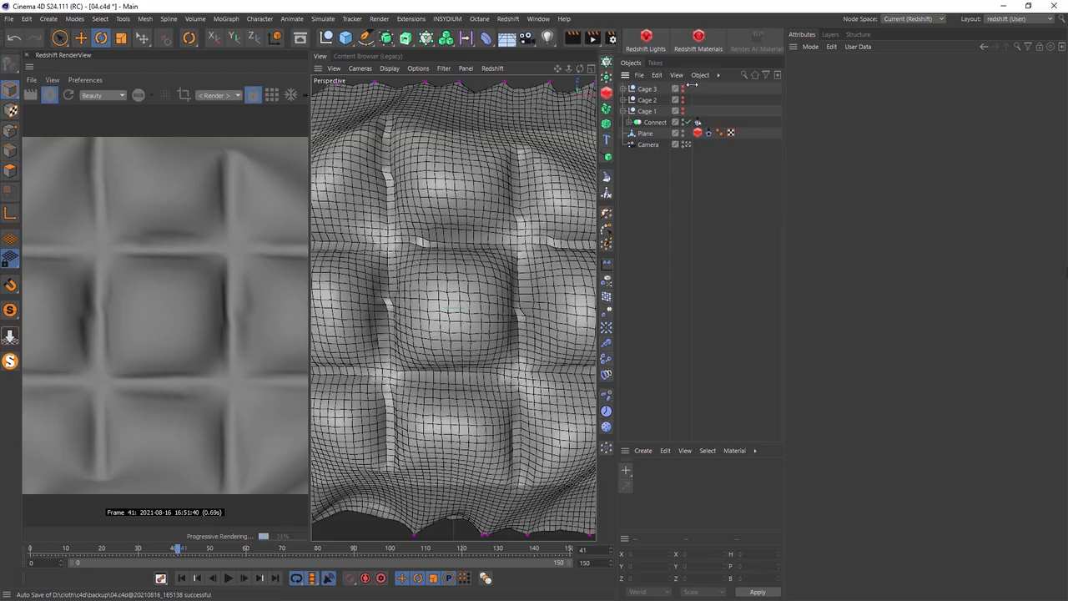
left_click(699, 38)
left_click(759, 42)
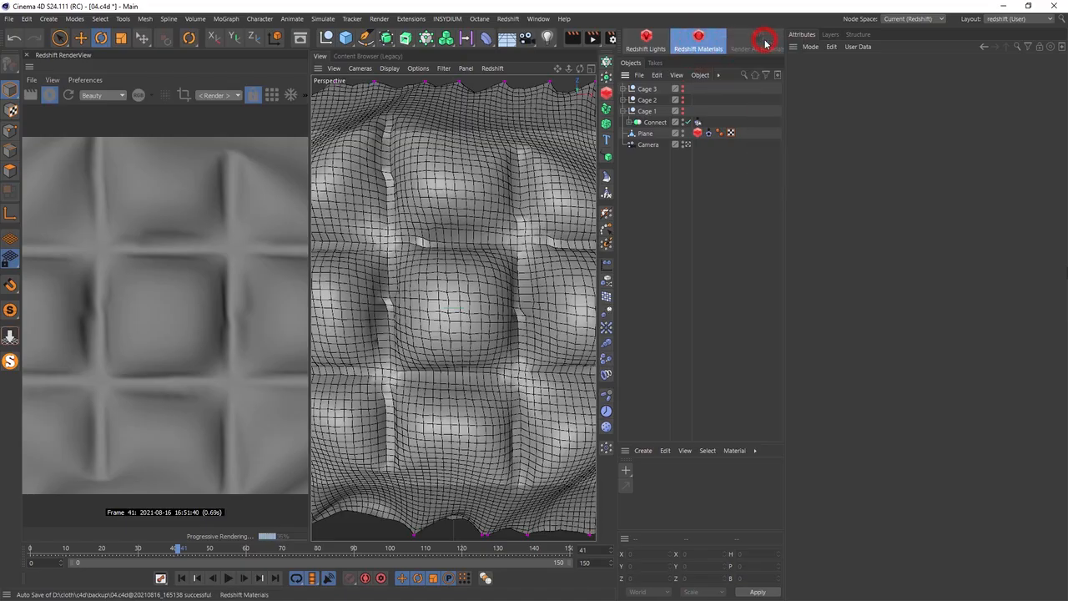
left_click(872, 170)
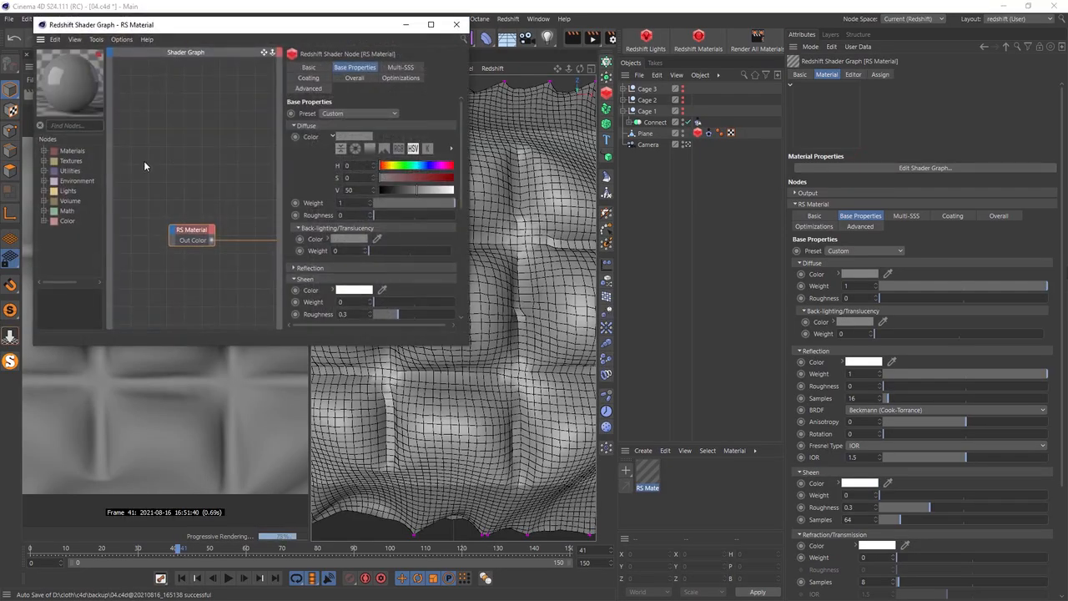
type("tex")
left_click_drag(76, 163, 148, 151)
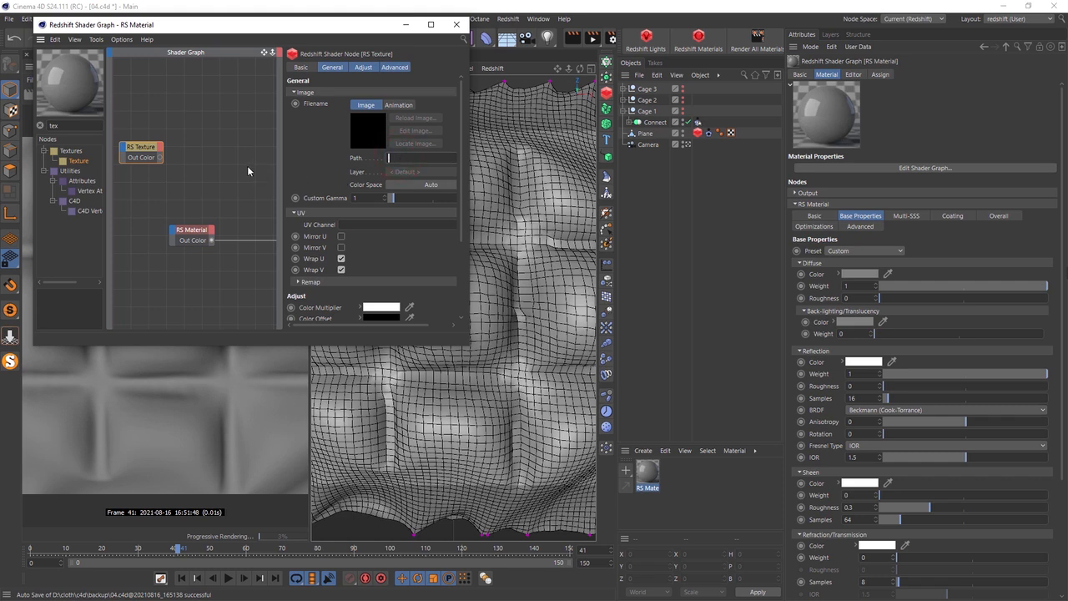
type("https://ambientcg.com/view?id=Fabric031")
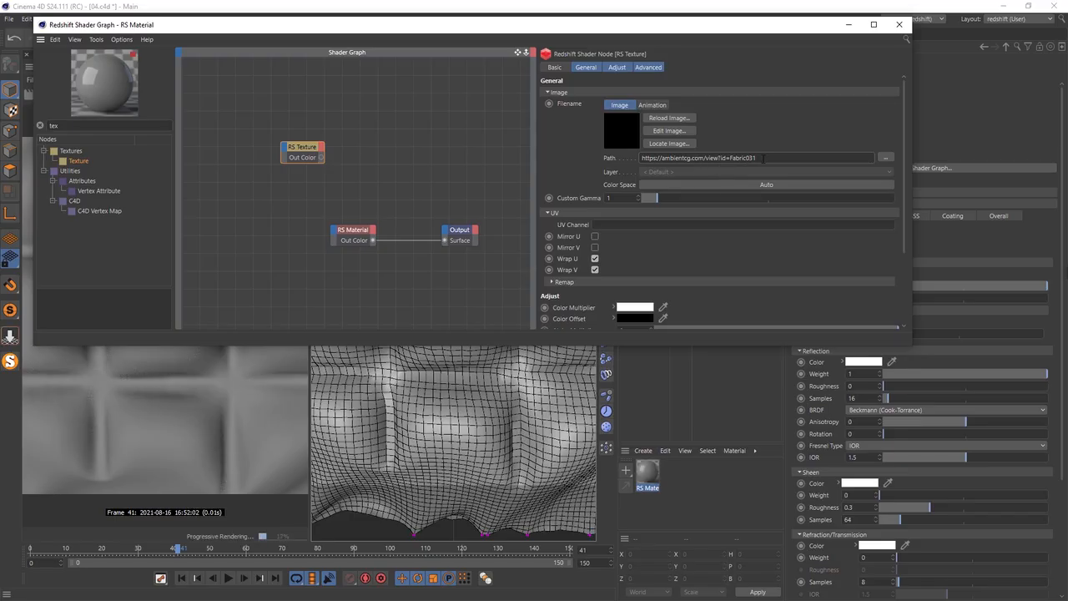
left_click_drag(761, 158, 322, 198)
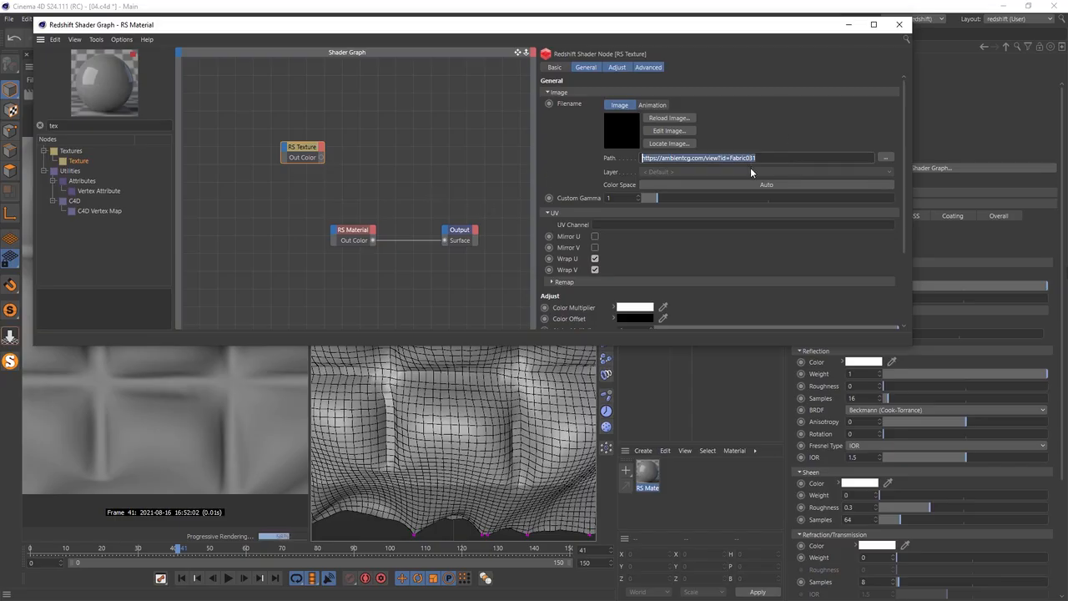
left_click_drag(760, 159, 594, 177)
key("BackSpace")
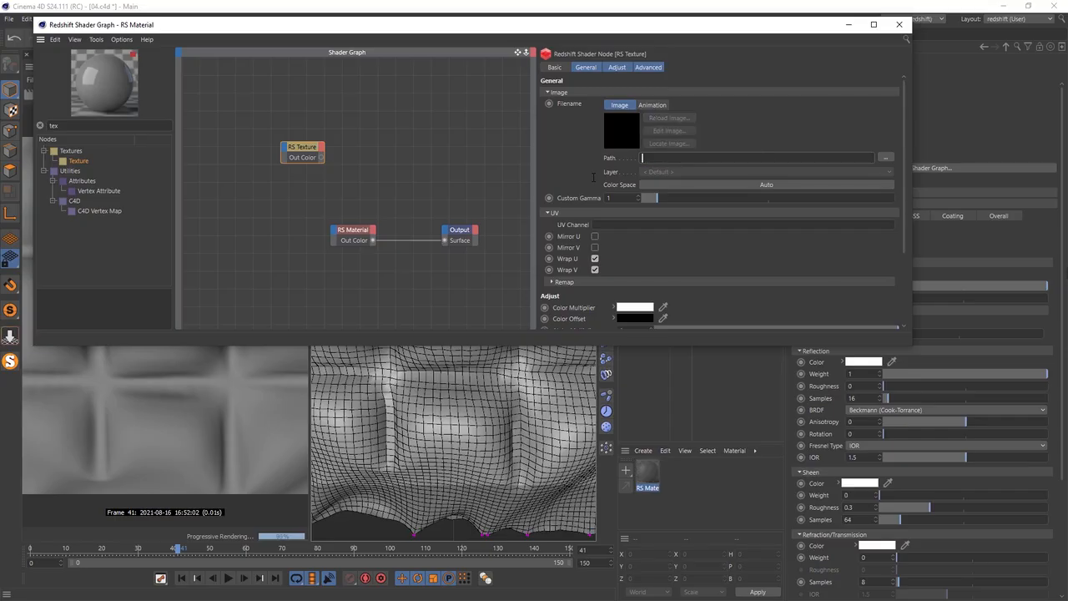
Load Fabric031_4K_Roughness.jpg into the Texture node and connect its Out Color to the Output node's Surface
type("Fabric031_4K_Roughness.jpg")
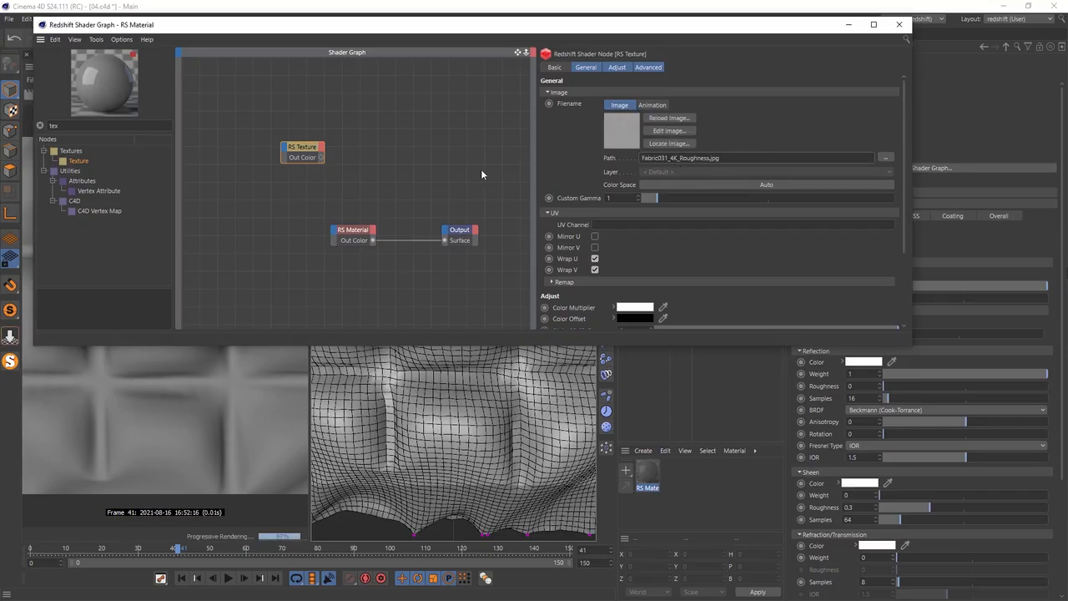
left_click_drag(321, 157, 445, 240)
left_click_drag(317, 25, 526, 134)
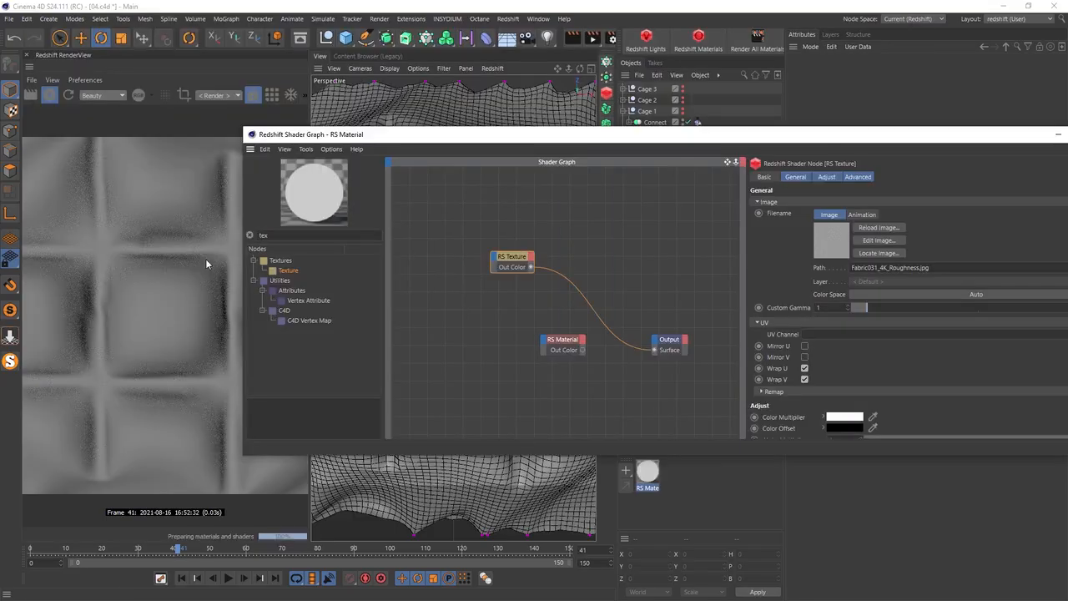
Close the shader graph and assign the RS Material to the Plane
left_click_drag(784, 134, 608, 132)
left_click(934, 131)
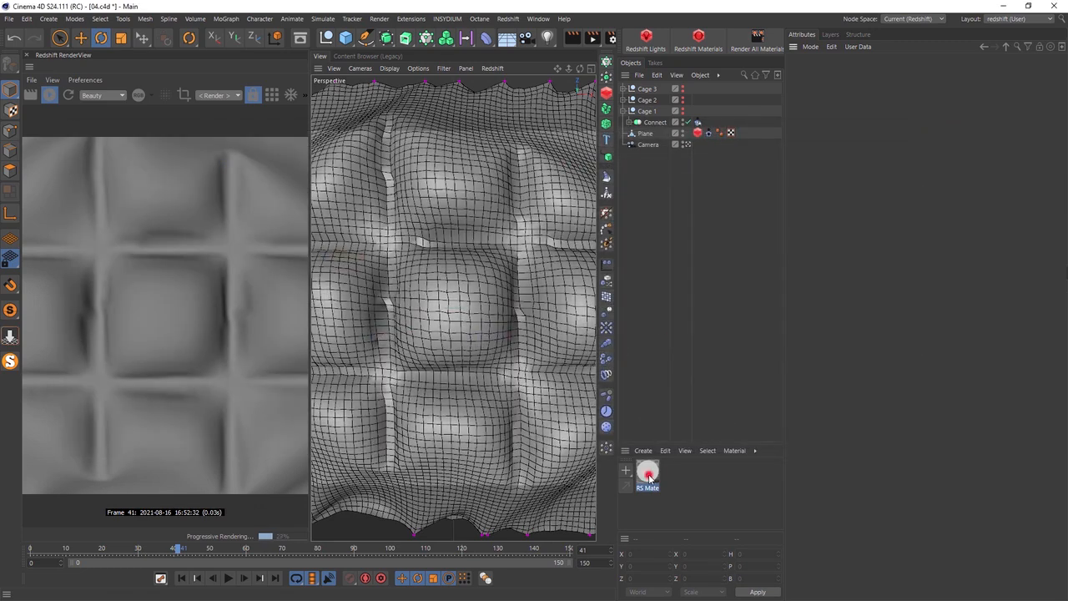
left_click_drag(648, 472, 651, 134)
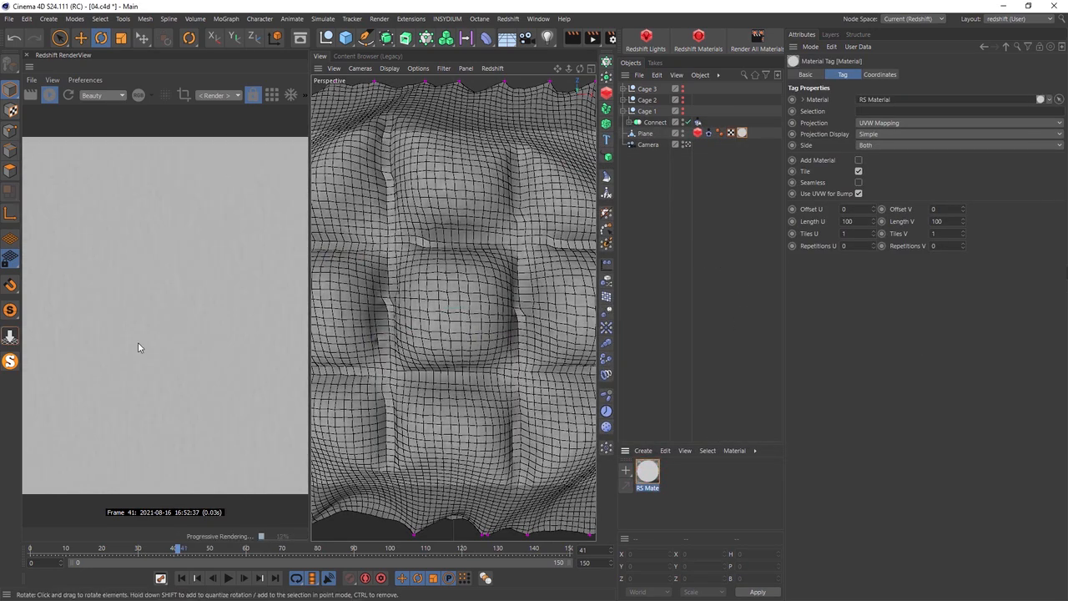
Reopen the RS Material's shader graph and insert a Ramp node between the Texture node and the Output's Surface
double_click(654, 474)
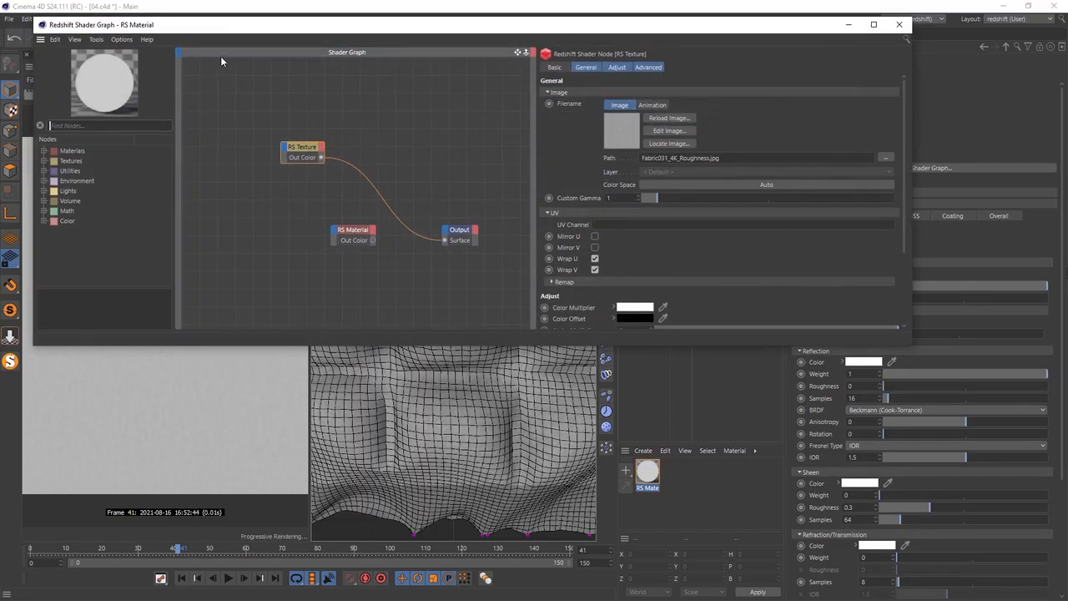
left_click_drag(220, 56, 464, 142)
left_click(337, 232)
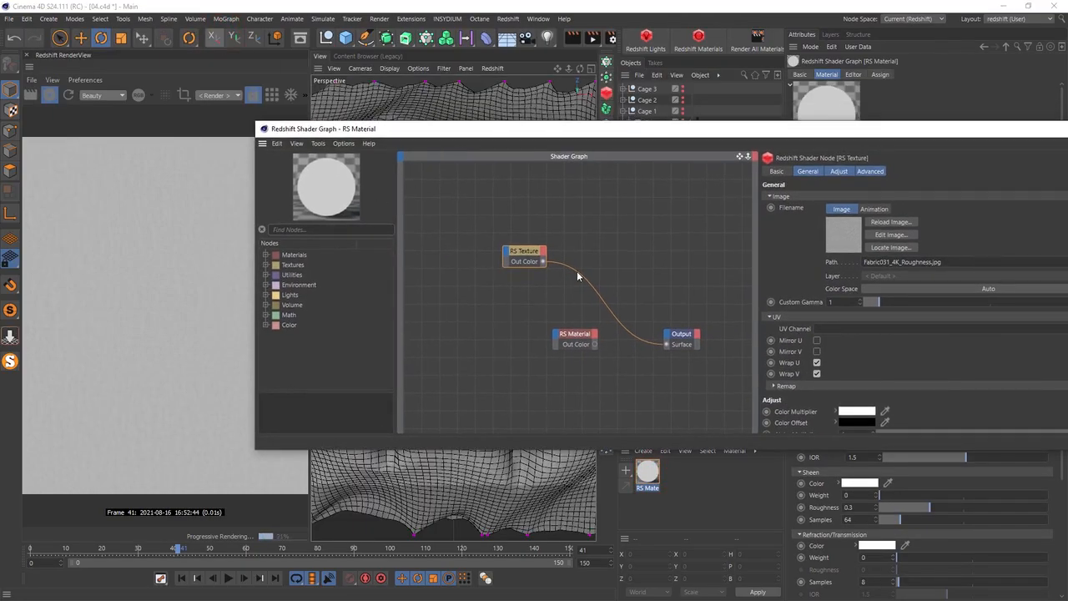
type("ram")
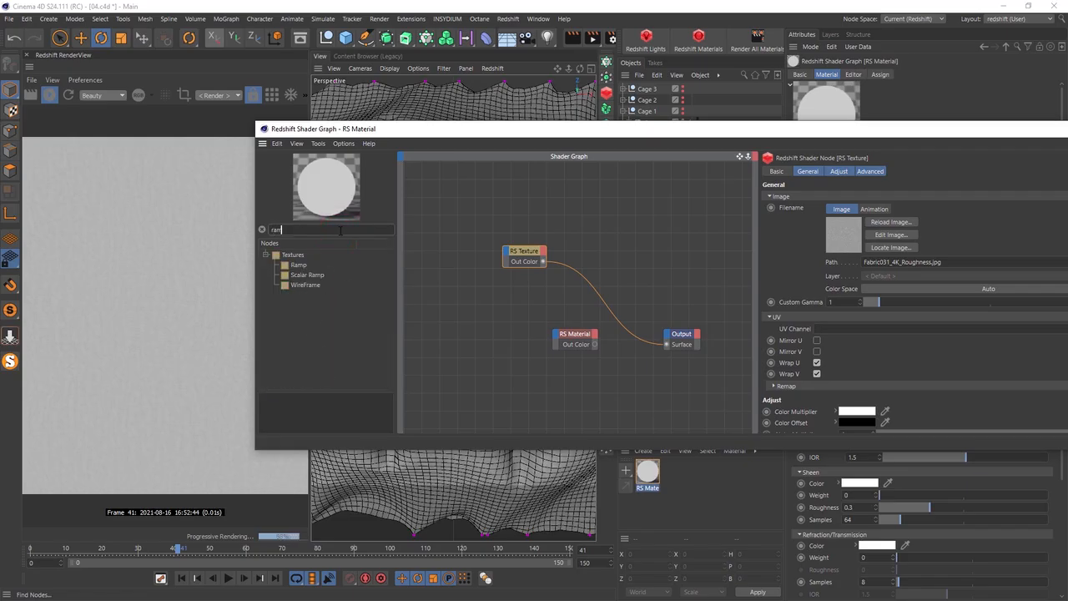
type("p")
left_click_drag(298, 264, 667, 345)
mouse_move(553, 288)
left_click(596, 291)
left_click(518, 251)
left_click_drag(520, 252, 479, 250)
Shift the Ramp node's black knot to about the middle of the gradient to increase the texture's contrast
left_click(550, 280)
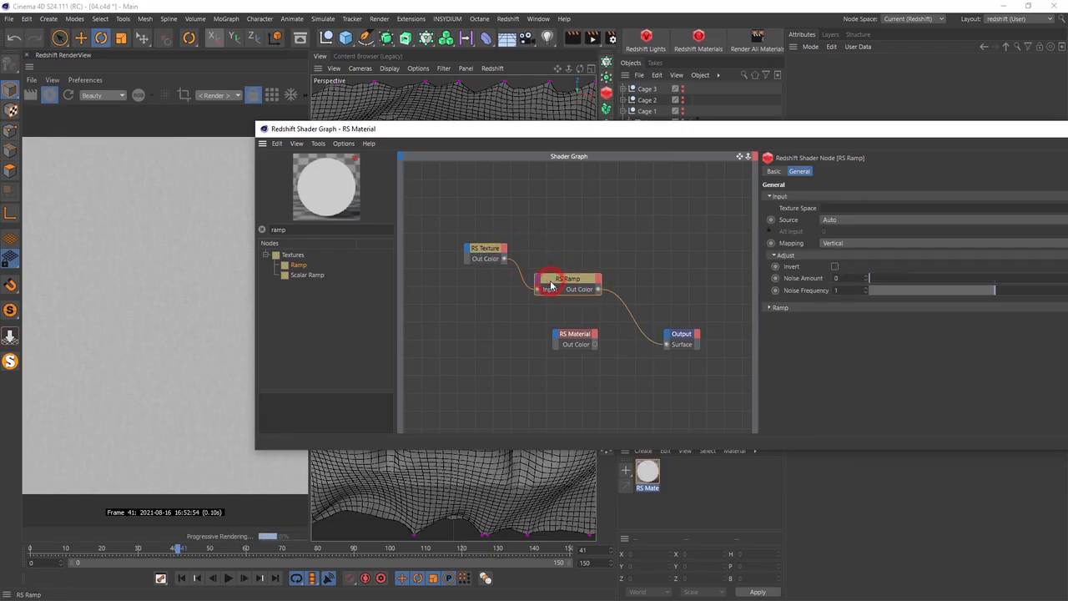
left_click(782, 308)
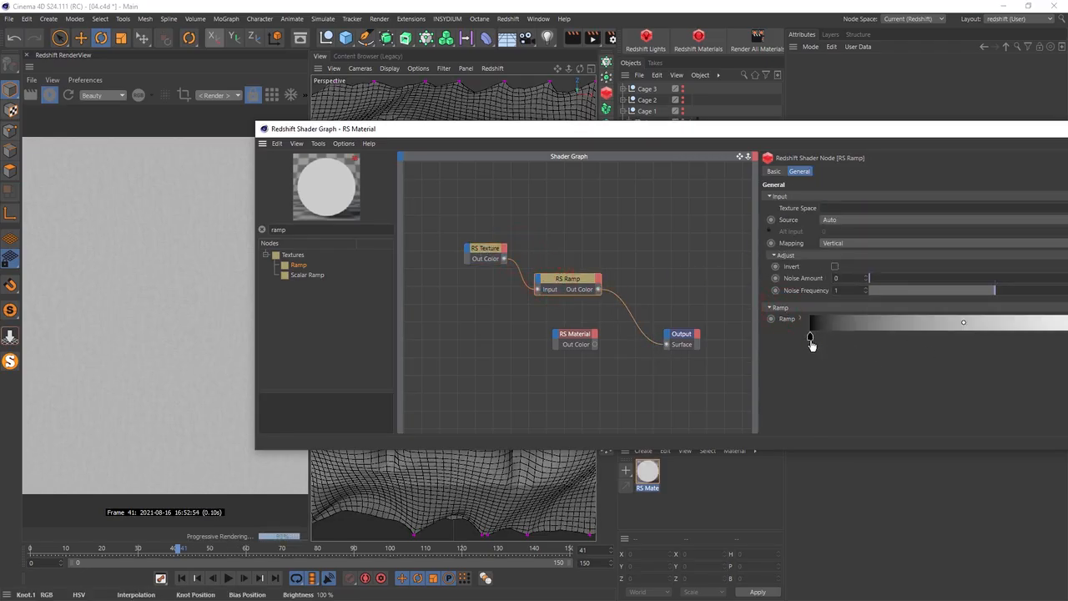
left_click_drag(809, 338, 959, 336)
left_click_drag(593, 129, 512, 82)
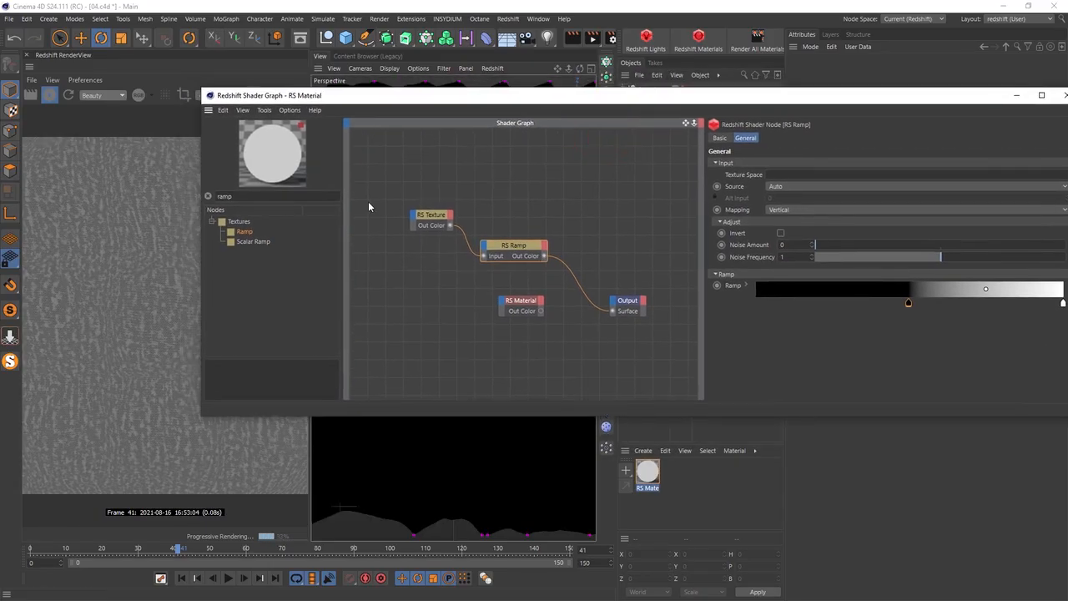
Set the Texture node's UV remap scale to 2 in both directions
left_click(426, 218)
left_click_drag(203, 90, 367, 63)
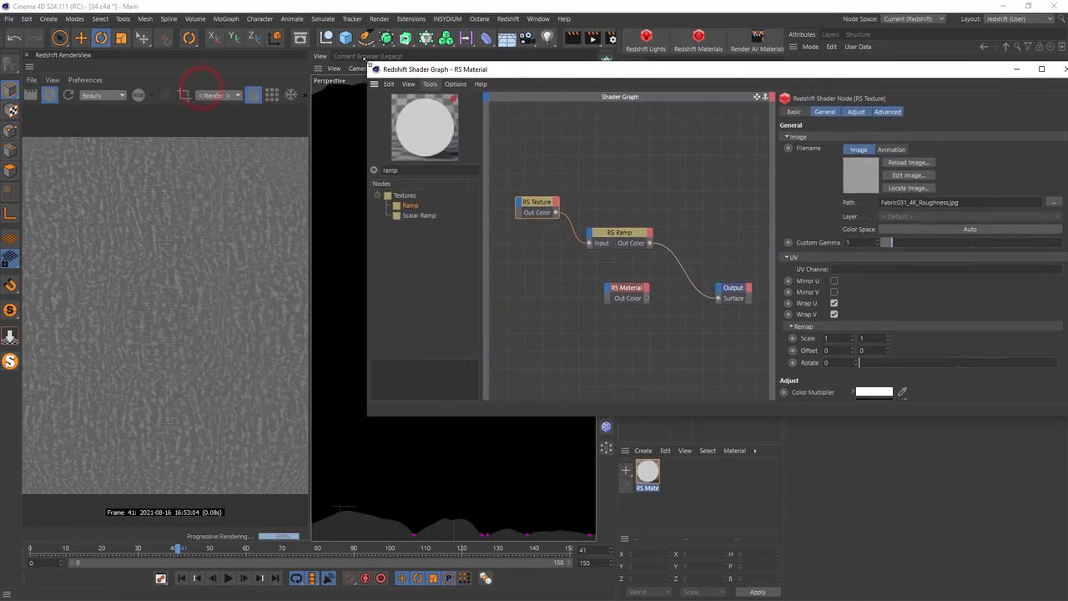
left_click_drag(578, 70, 530, 69)
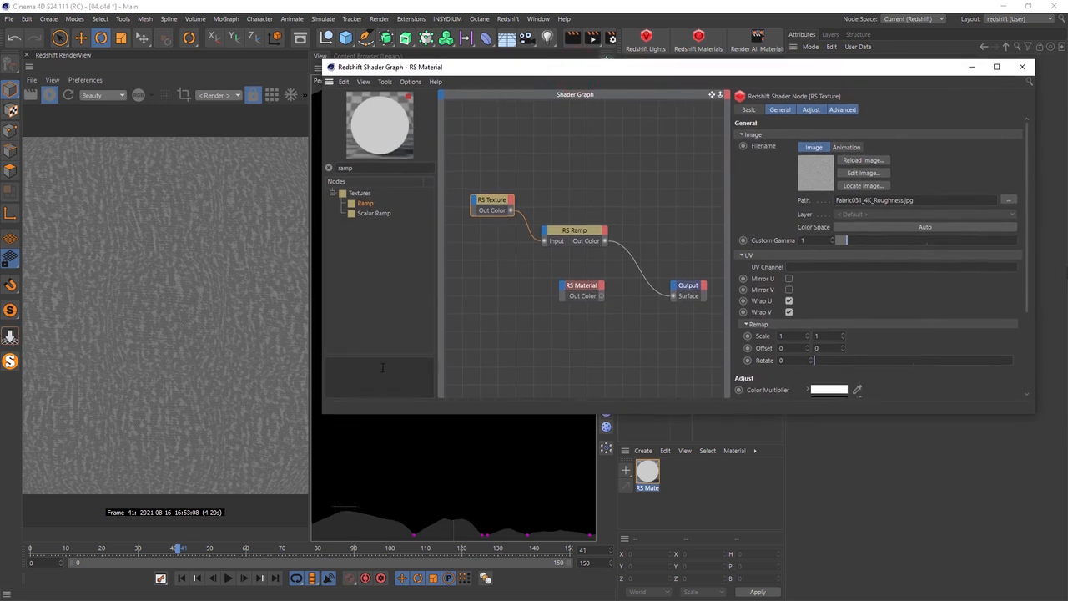
left_click(803, 336)
type("2")
key("Return")
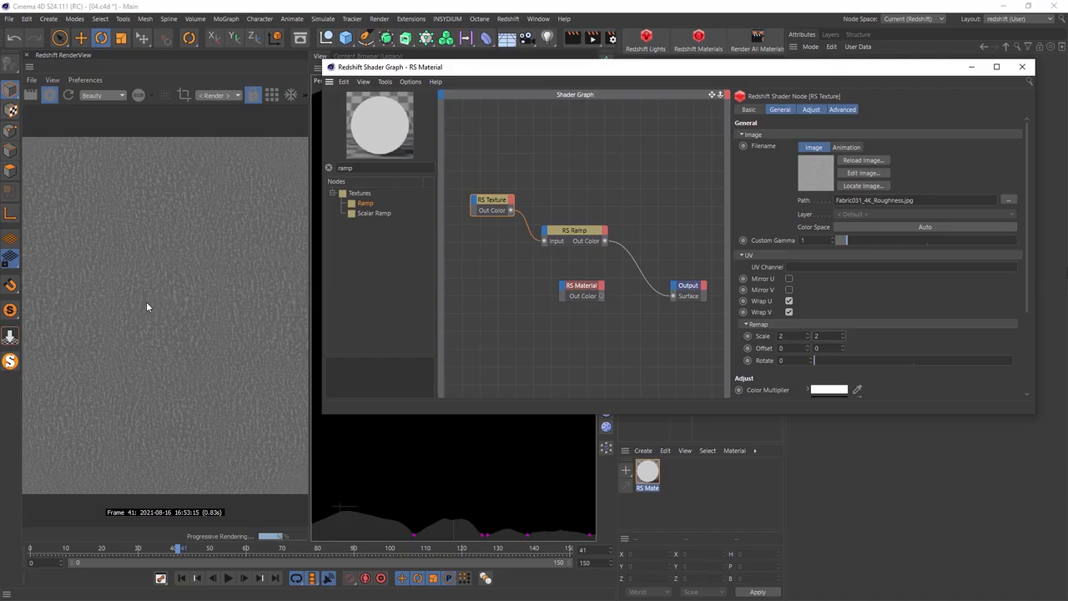
Add a Bump Map node to the shader graph and connect the Ramp's Out Color to its Input
left_click_drag(357, 171, 225, 177)
type("bump")
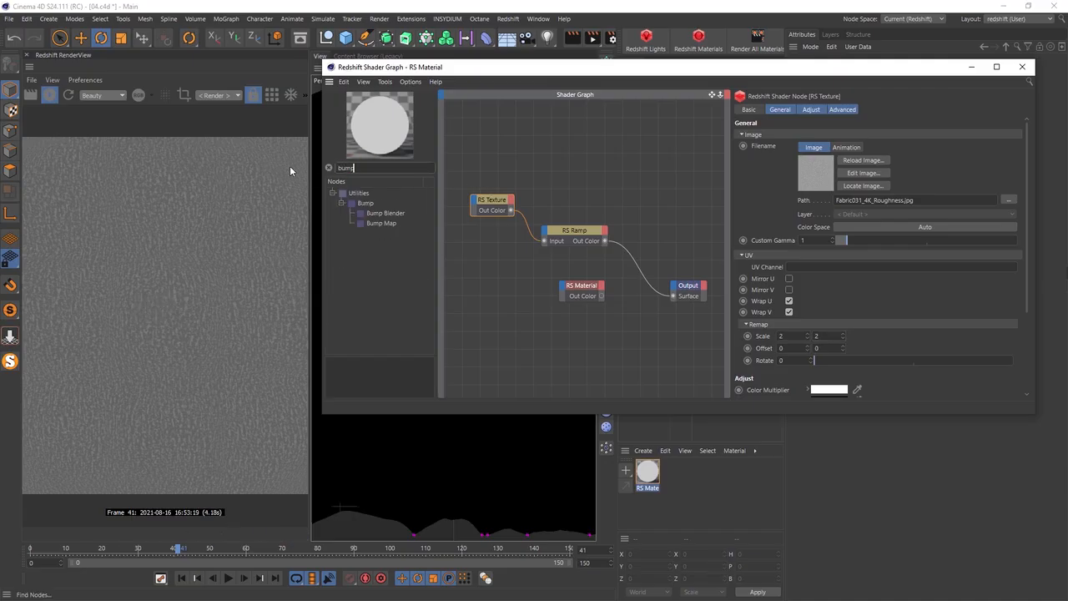
left_click(380, 224)
left_click(528, 332)
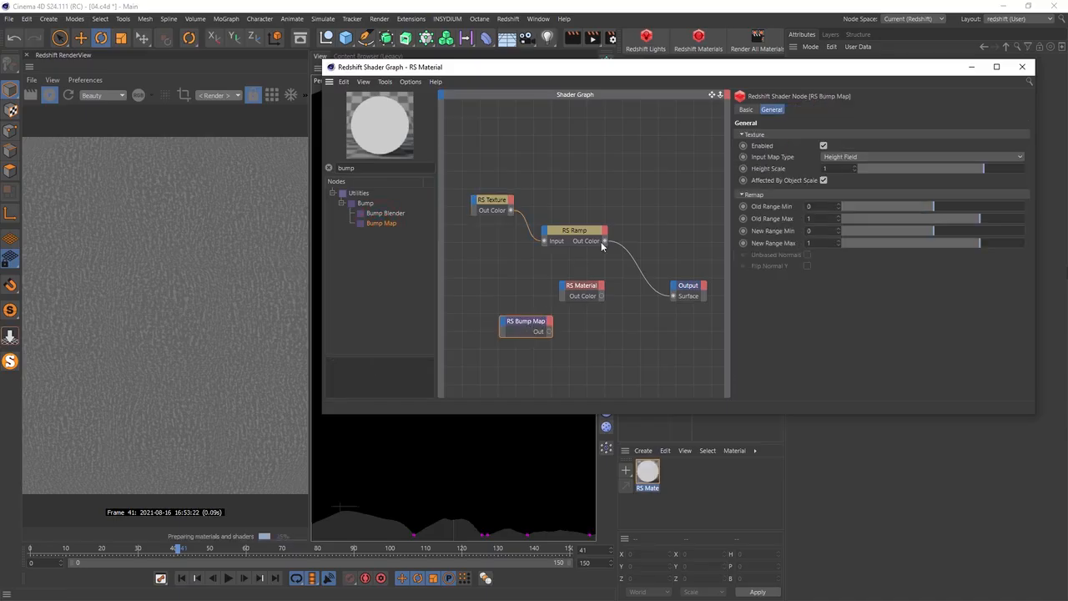
left_click_drag(606, 244, 534, 331)
left_click(543, 339)
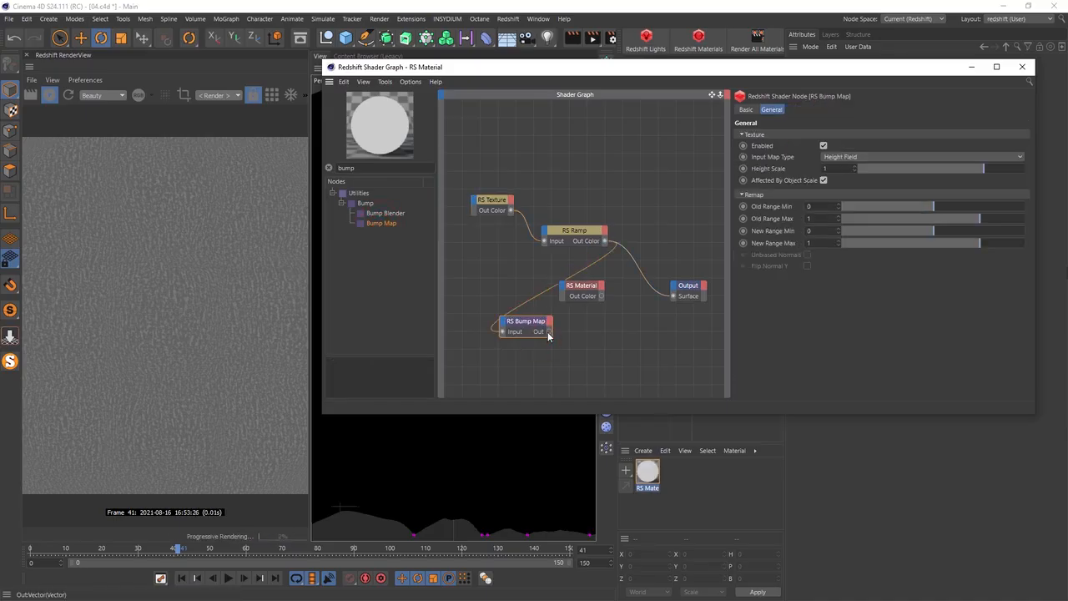
Connect the Texture's Out Color to the RS Material's Refl Roughness and route the RS Material to the Output's Surface
left_click_drag(511, 212, 561, 285)
mouse_move(613, 318)
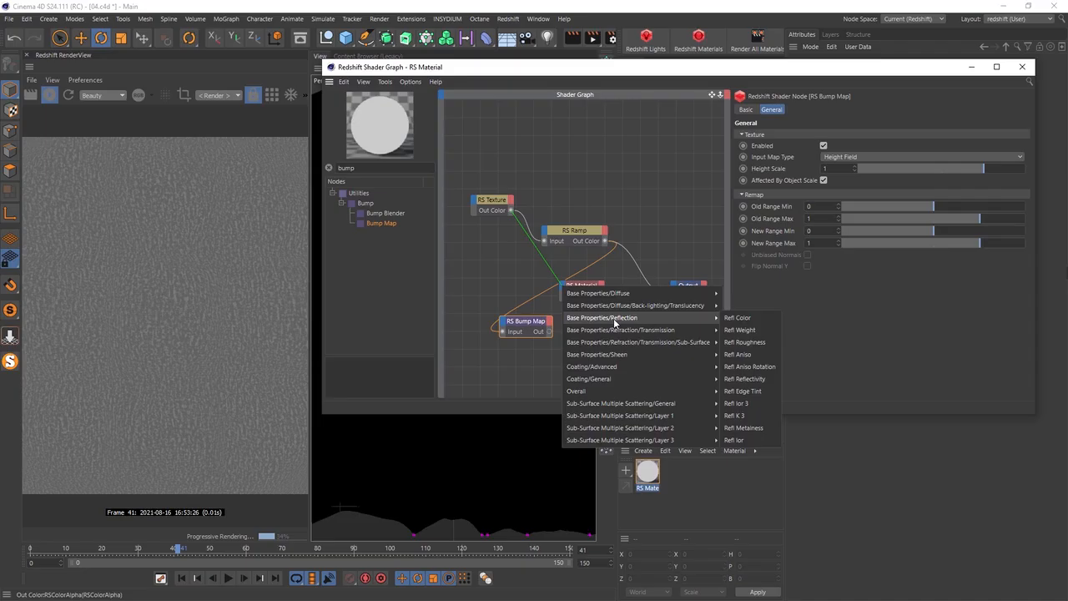
left_click(743, 343)
Move the Ramp node beside the Bump Map node and connect the Bump Map's Out to the RS Material's overall Bump Input
left_click_drag(586, 236, 484, 292)
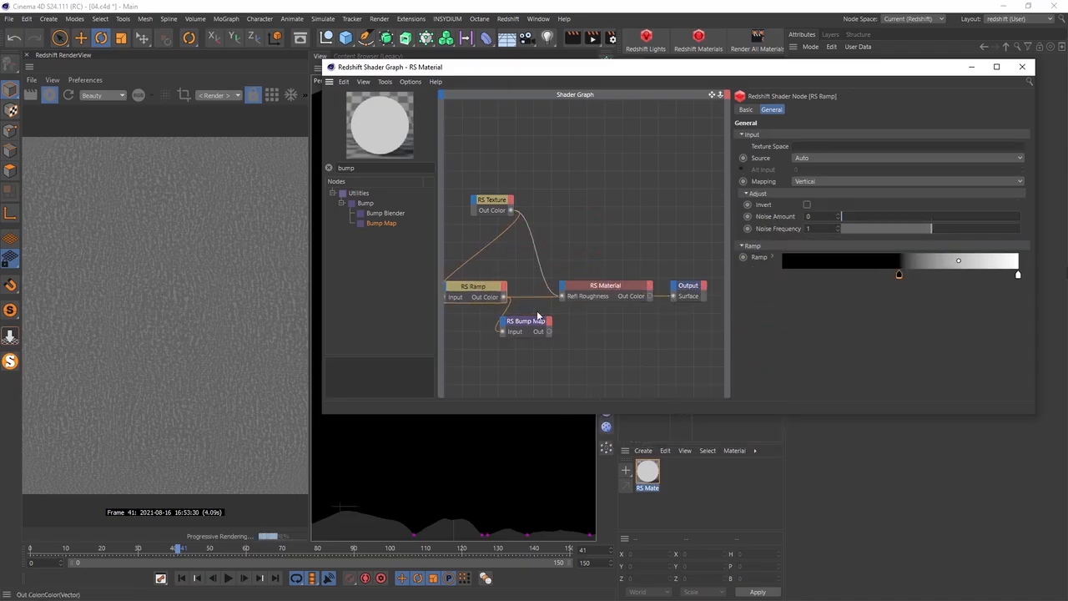
left_click_drag(550, 331, 559, 297)
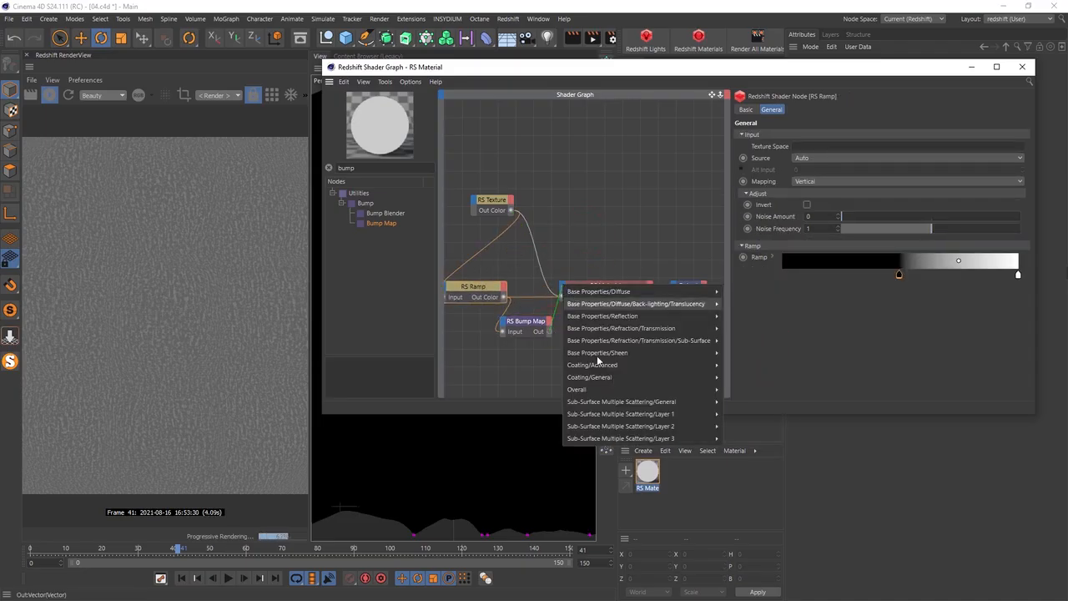
mouse_move(651, 390)
left_click(755, 426)
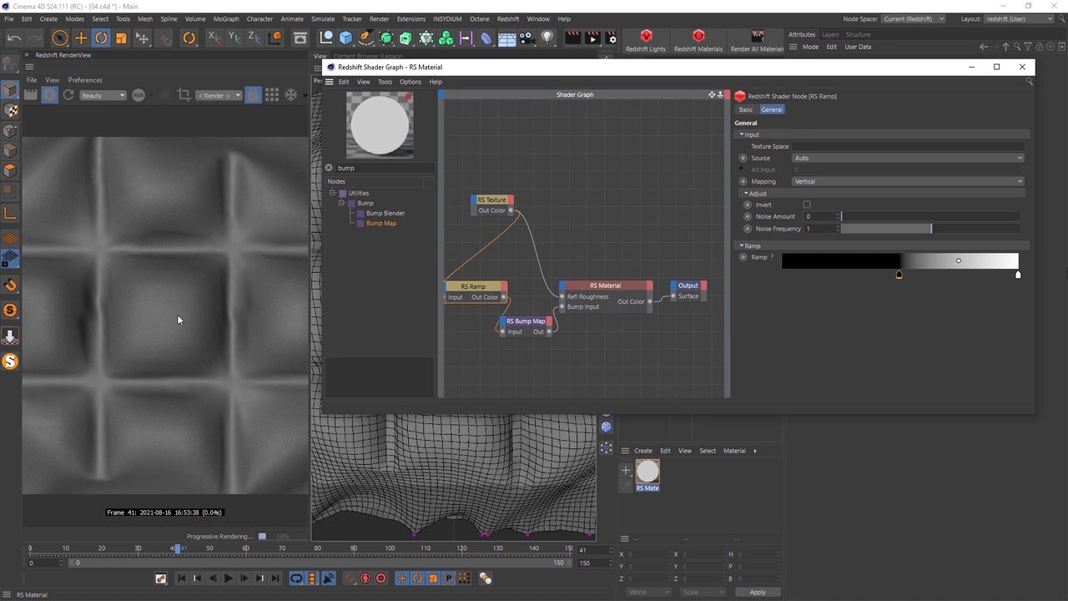
Try Height Scale values of 10 and 5 on the Bump Map node and settle on 2
left_click(534, 321)
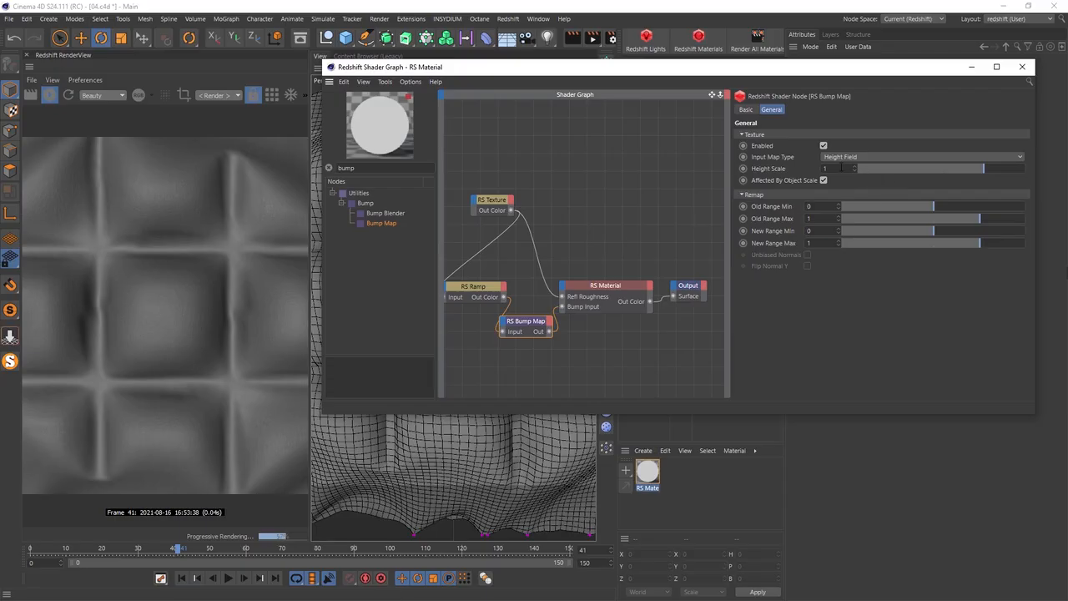
left_click_drag(833, 168, 819, 168)
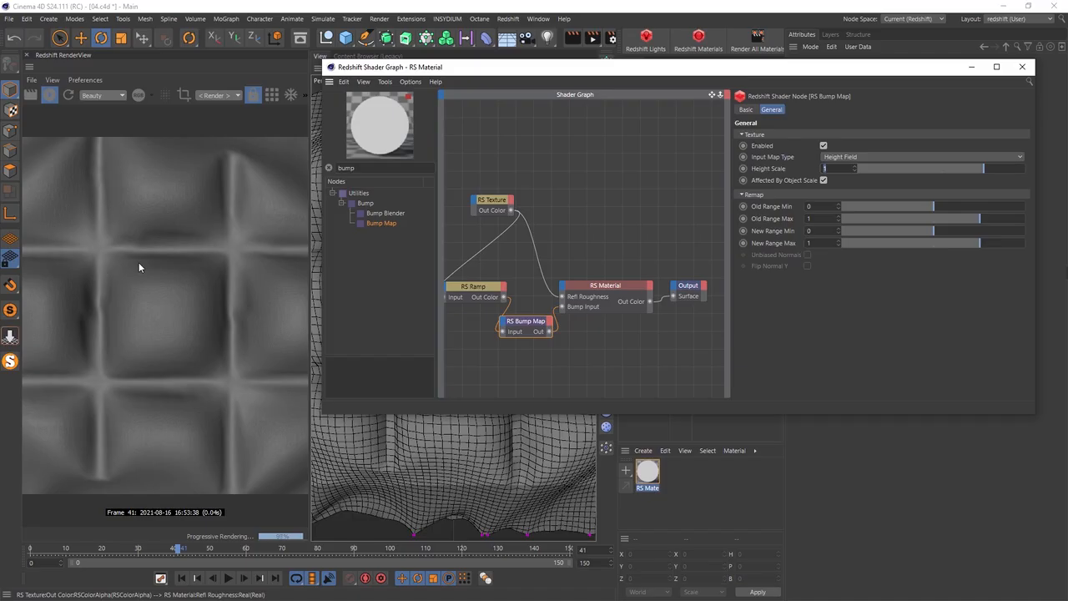
left_click(833, 168)
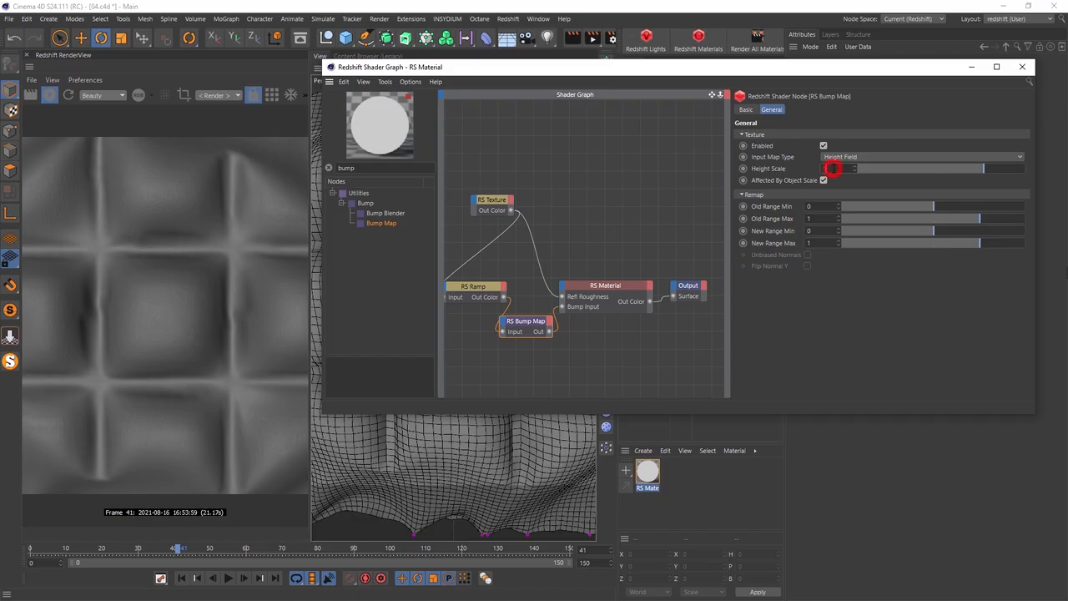
type("10")
key("Return")
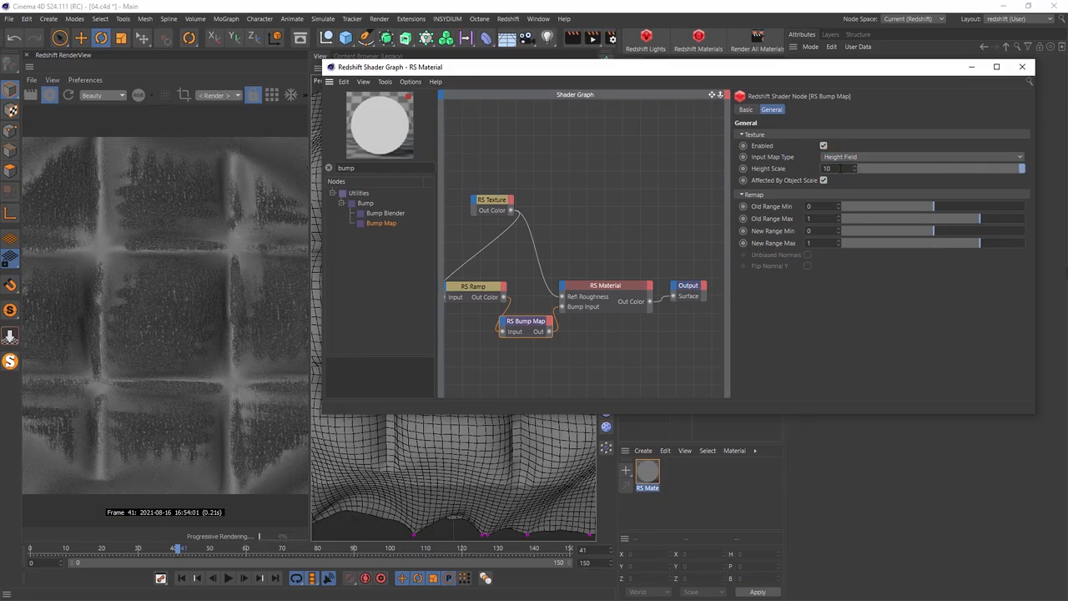
left_click_drag(841, 168, 796, 176)
type("5")
key("Return")
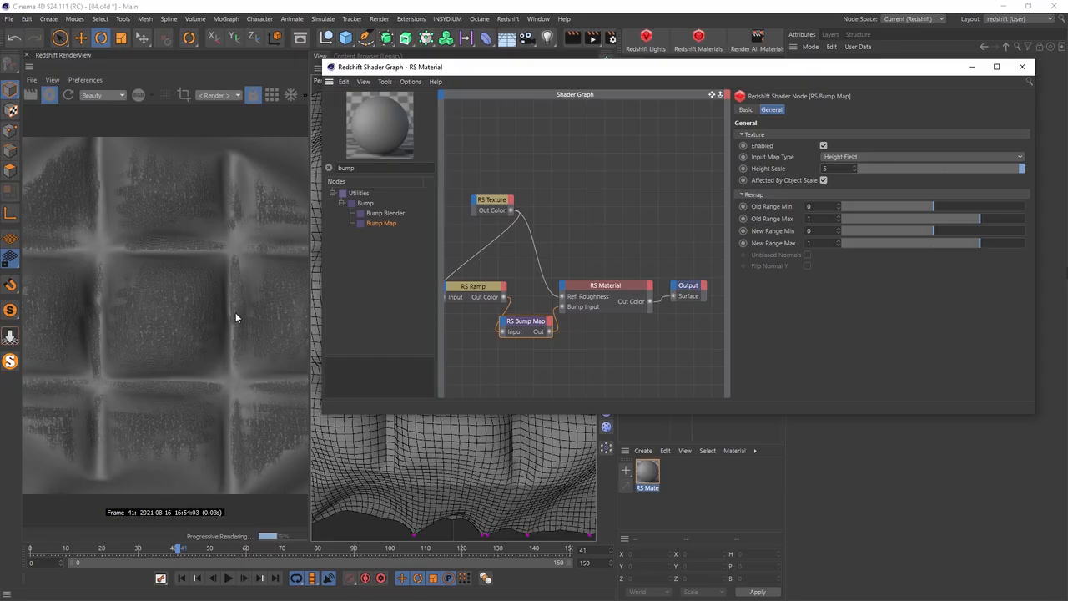
type("2")
key("Return")
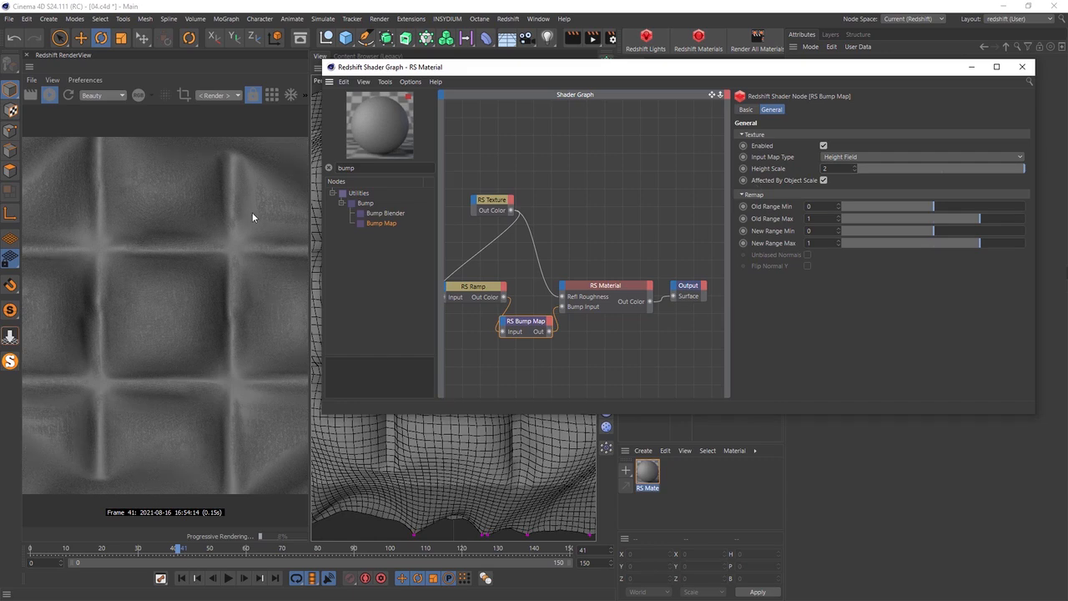
Set the RS Material's diffuse color to a warm light tan with a hue of 22 and close the shader graph
left_click(595, 288)
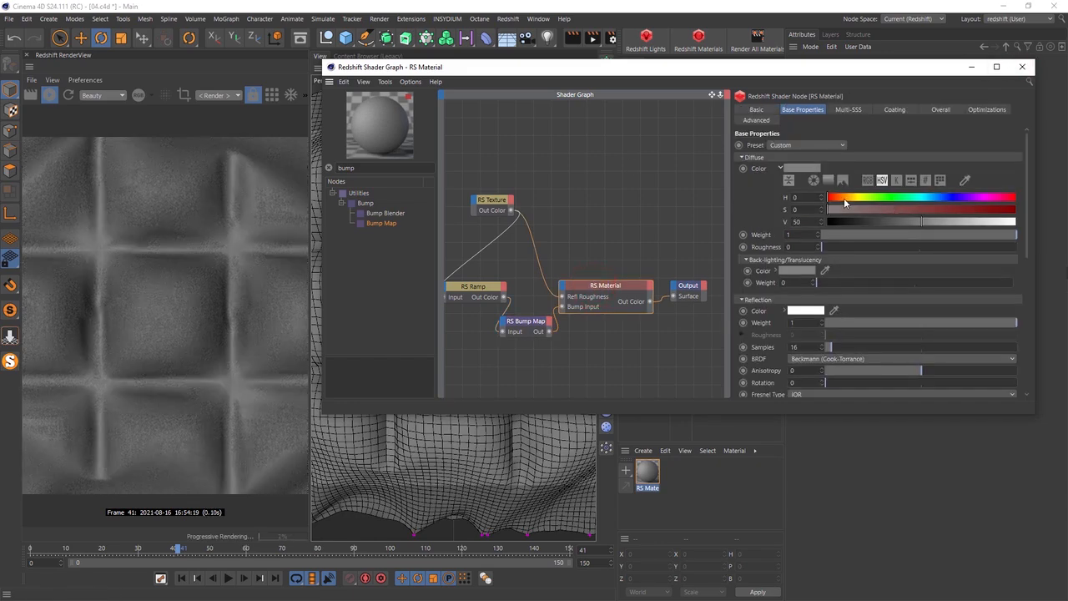
left_click(838, 198)
left_click(922, 211)
left_click_drag(955, 221, 1008, 221)
left_click(847, 210)
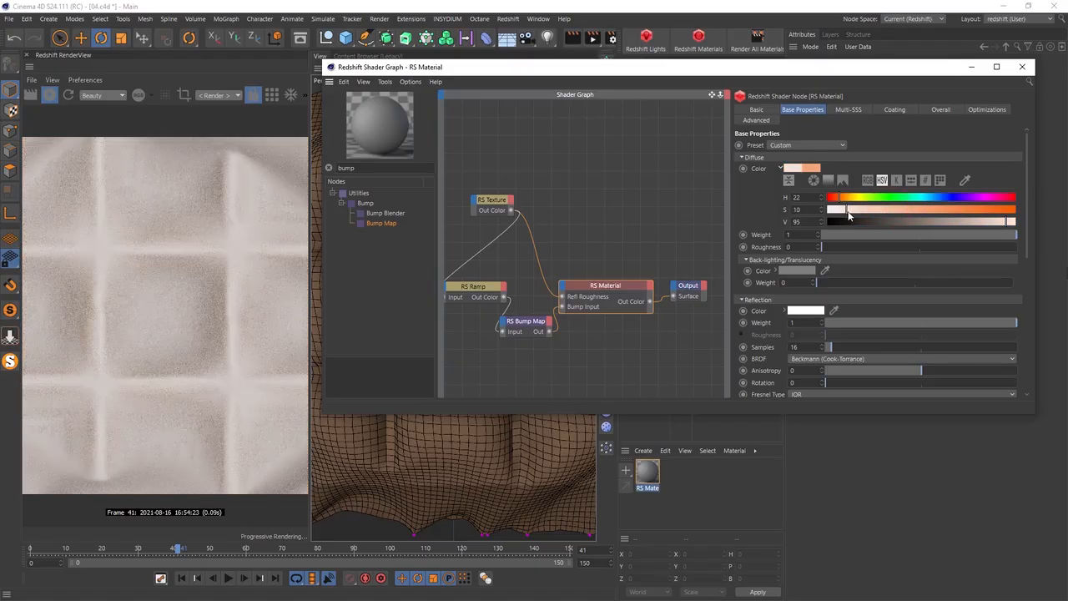
left_click_drag(849, 210, 882, 211)
left_click_drag(1011, 222, 977, 225)
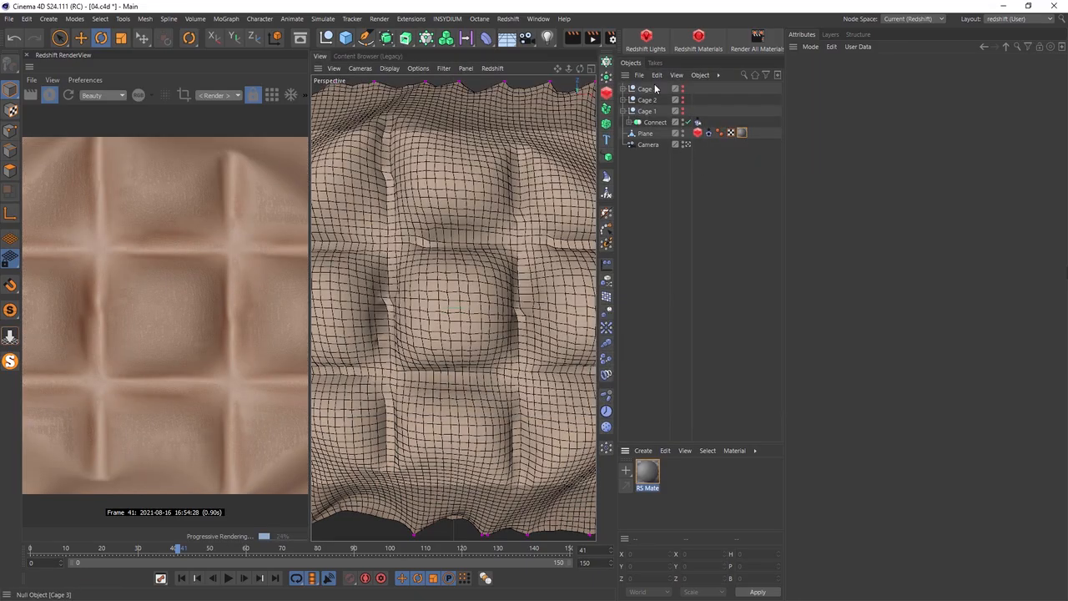
Add a Redshift area light to the scene and disable its viewport Illumination preview
left_click(643, 42)
left_click(708, 76)
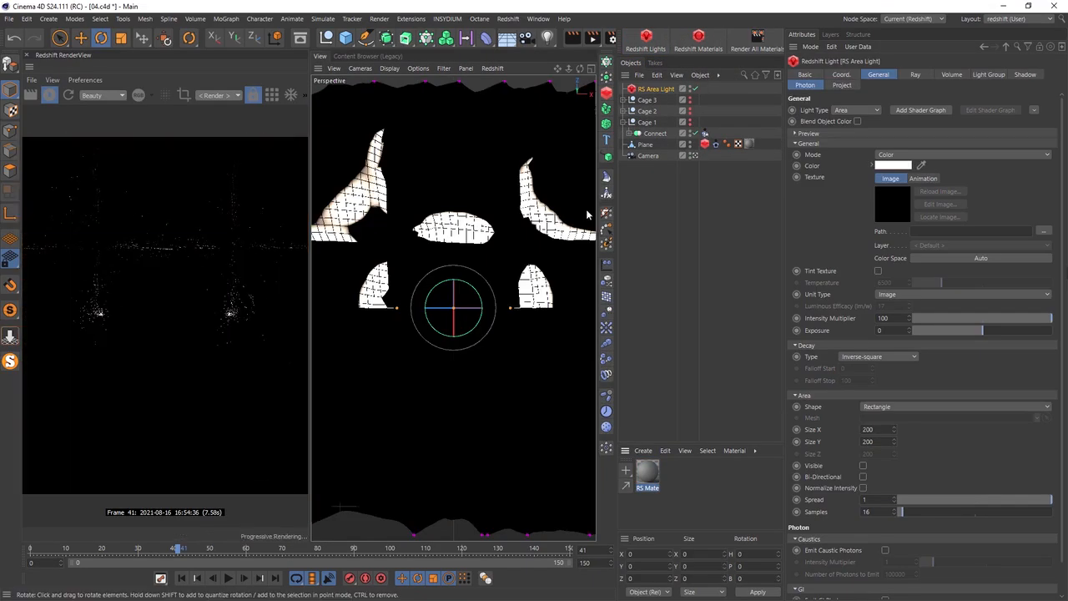
left_click(810, 132)
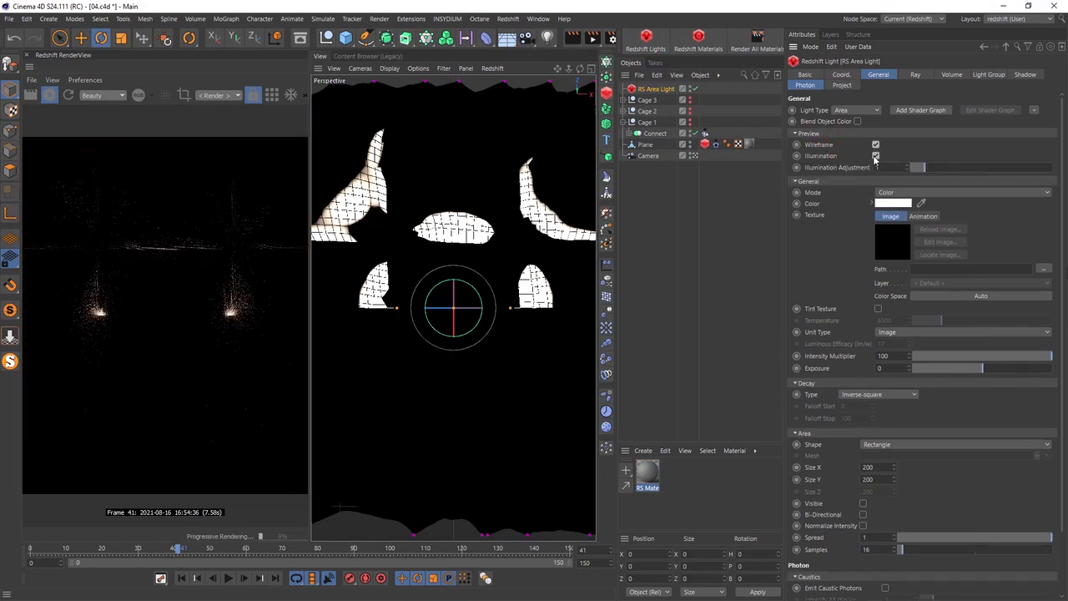
left_click(876, 155)
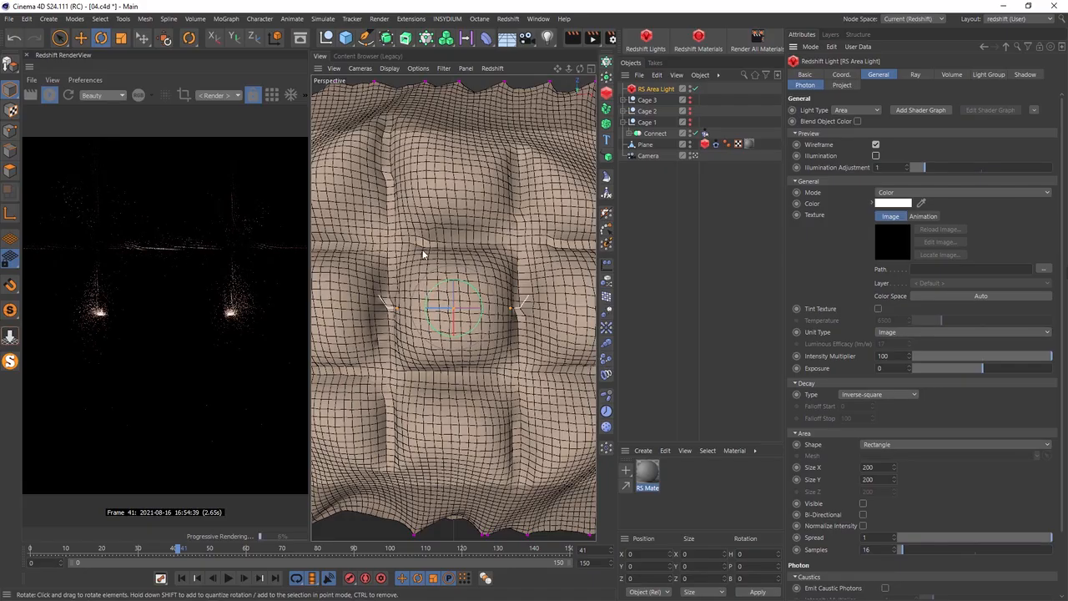
In the Top view, turn the area light to a heading of -90 and move it to about X -471, Z 445
middle_click(503, 282)
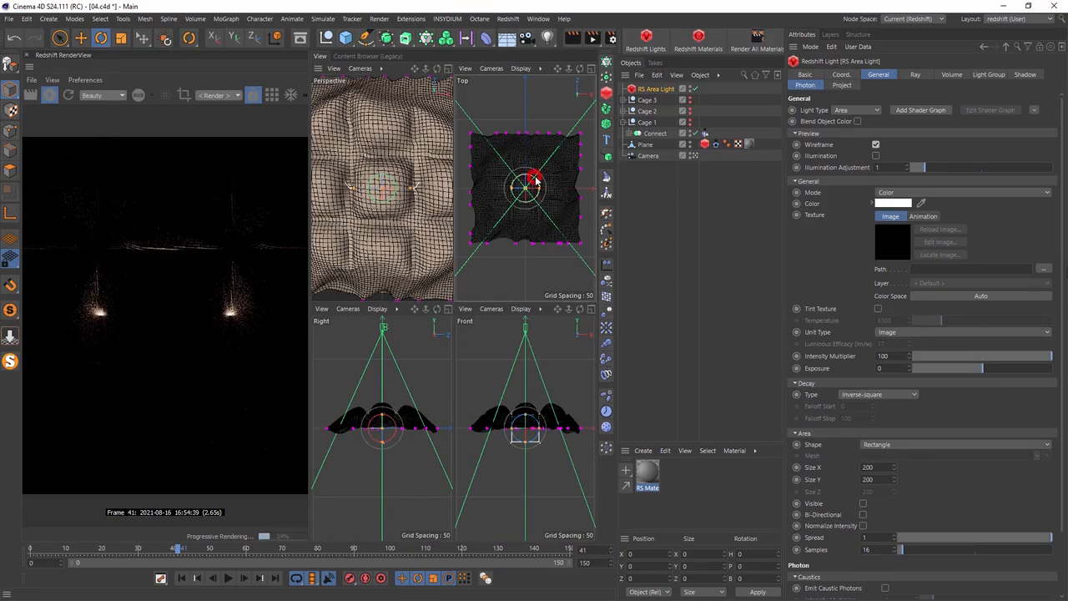
left_click_drag(538, 182, 547, 206)
middle_click(546, 206)
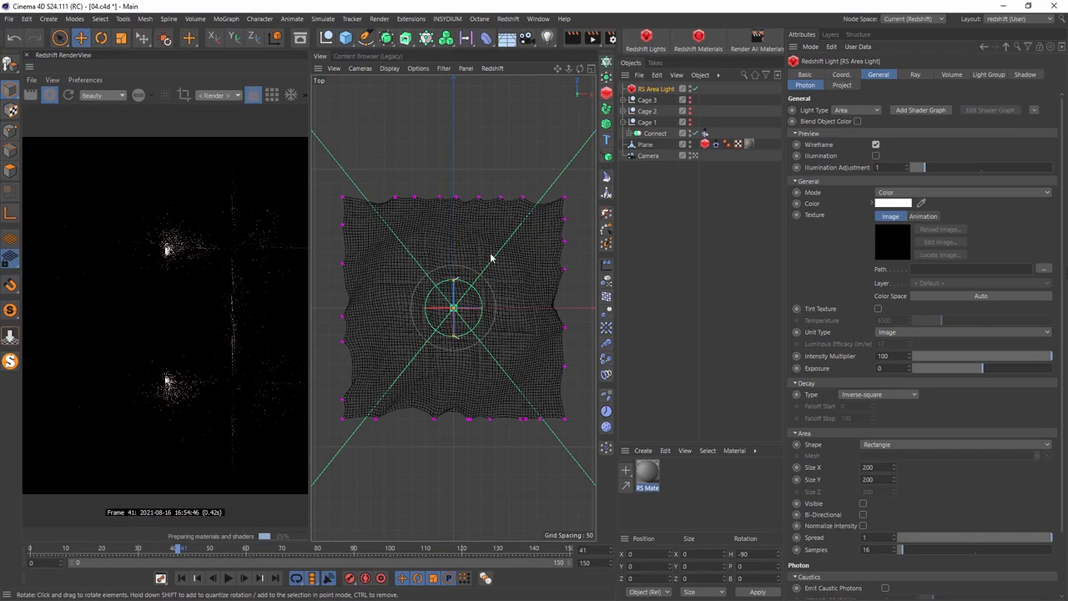
key("e")
left_click_drag(455, 307, 338, 177)
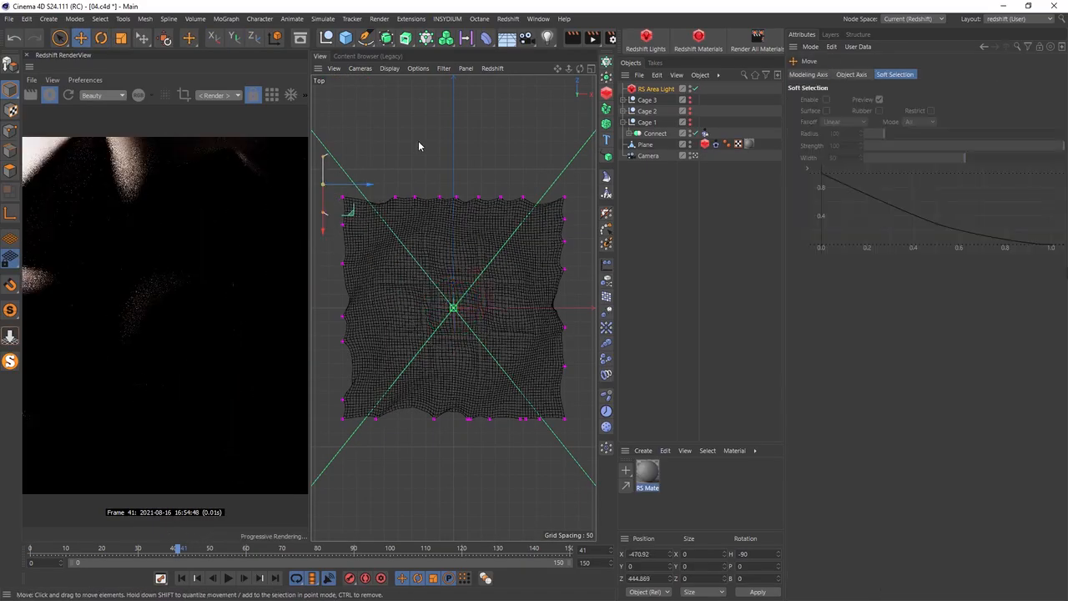
Scale the area light up to about 452 by 452 and set its Intensity Multiplier to 10
key("t")
left_click_drag(405, 147, 464, 148)
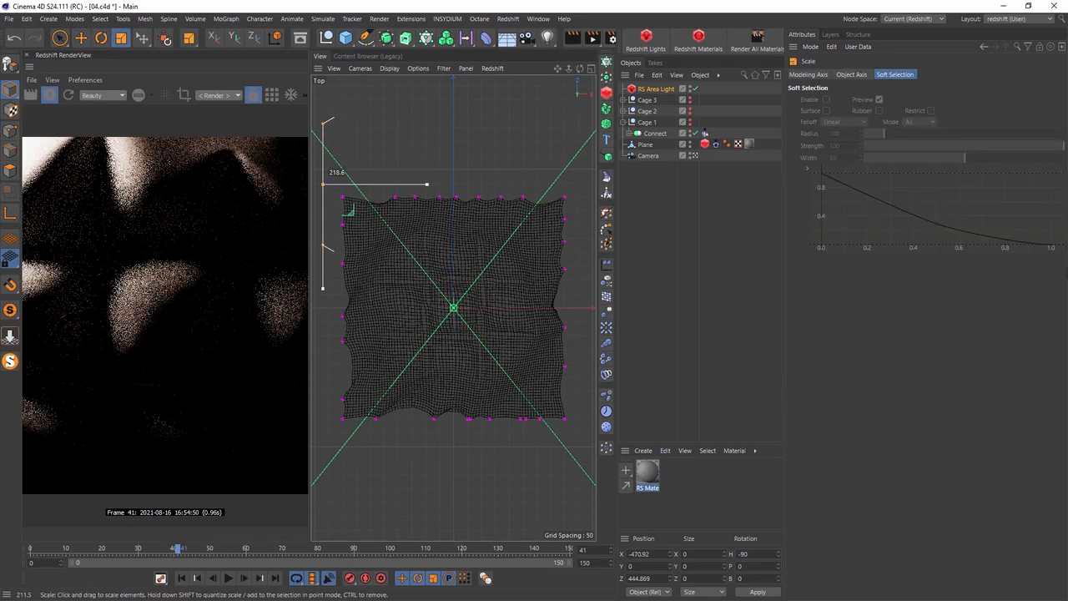
key("e")
left_click(673, 90)
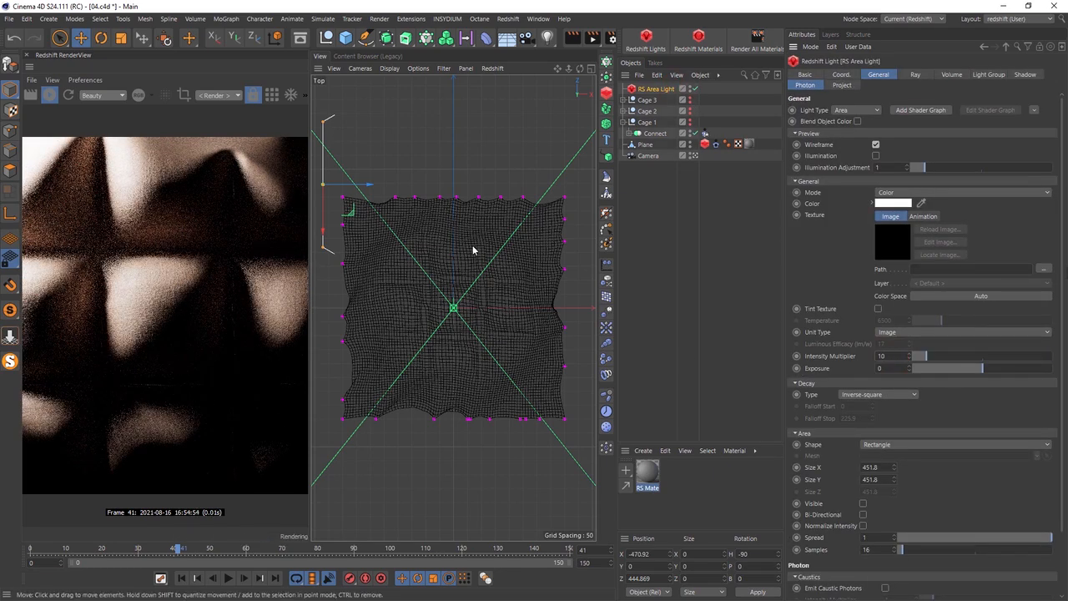
In the Front view, raise the area light and move it farther from the cloth, to about X -665, Y 513
middle_click(486, 327)
middle_click(513, 430)
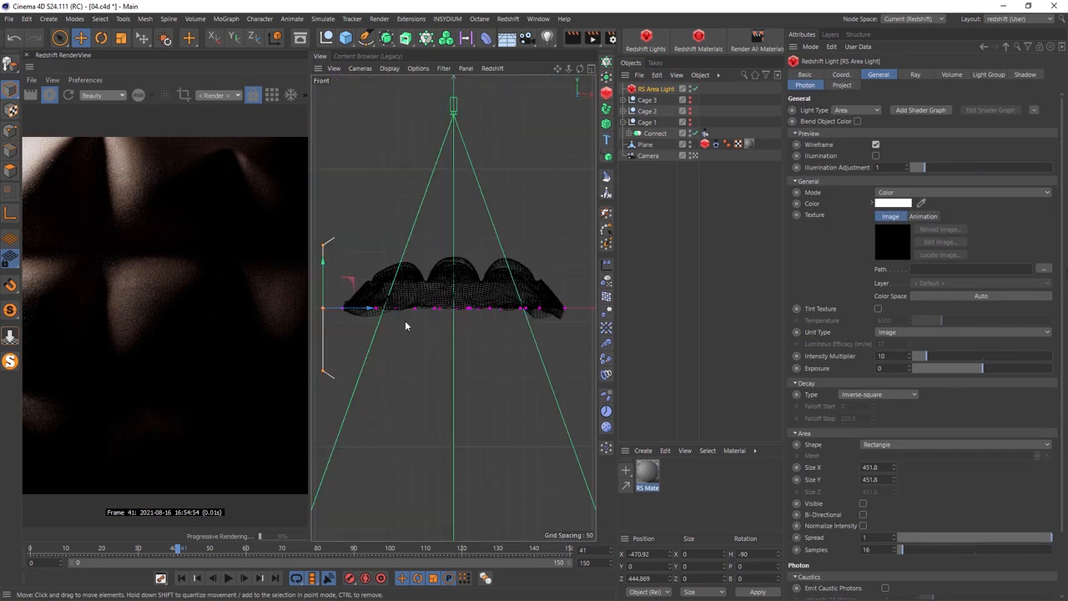
middle_click_drag(405, 332, 518, 372, "alt")
left_click_drag(450, 324, 411, 194)
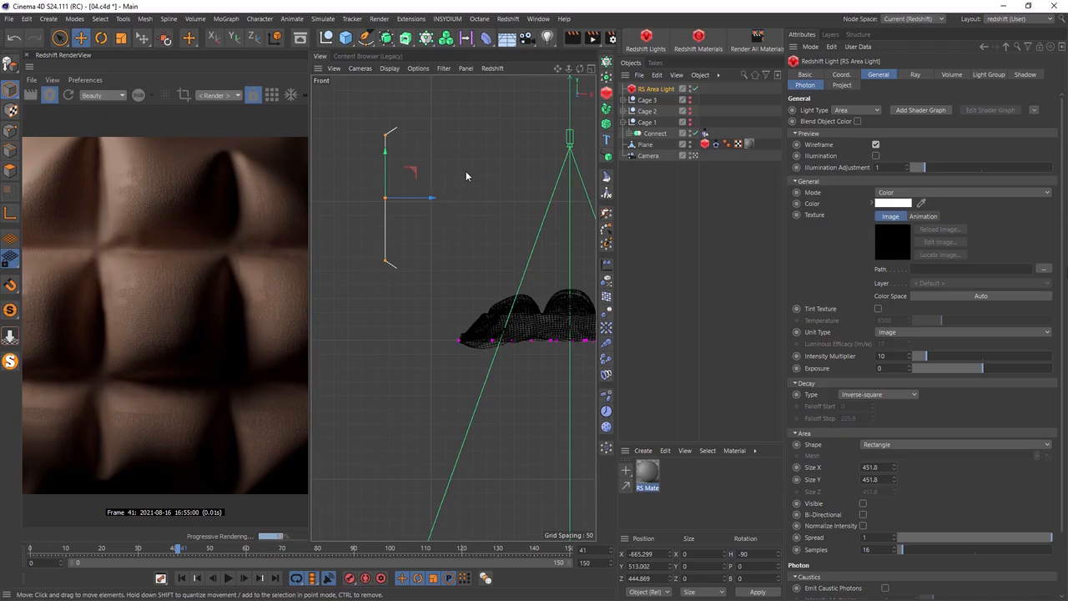
Try an Intensity Multiplier of 30 on the area light and settle on 25
type("30")
left_click_drag(891, 357, 836, 369)
key("Return")
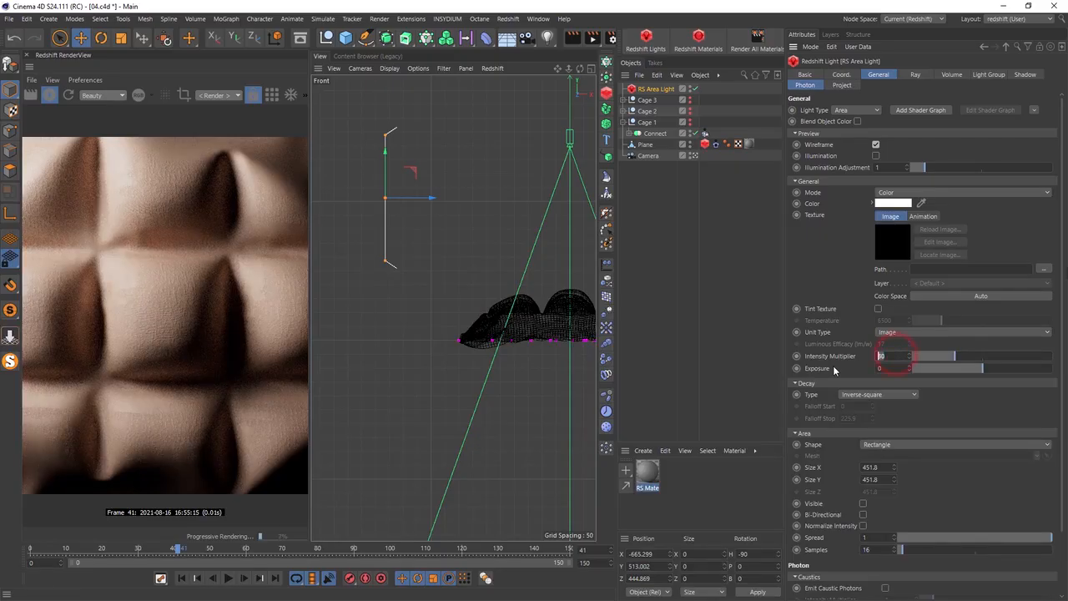
type("25")
key("Return")
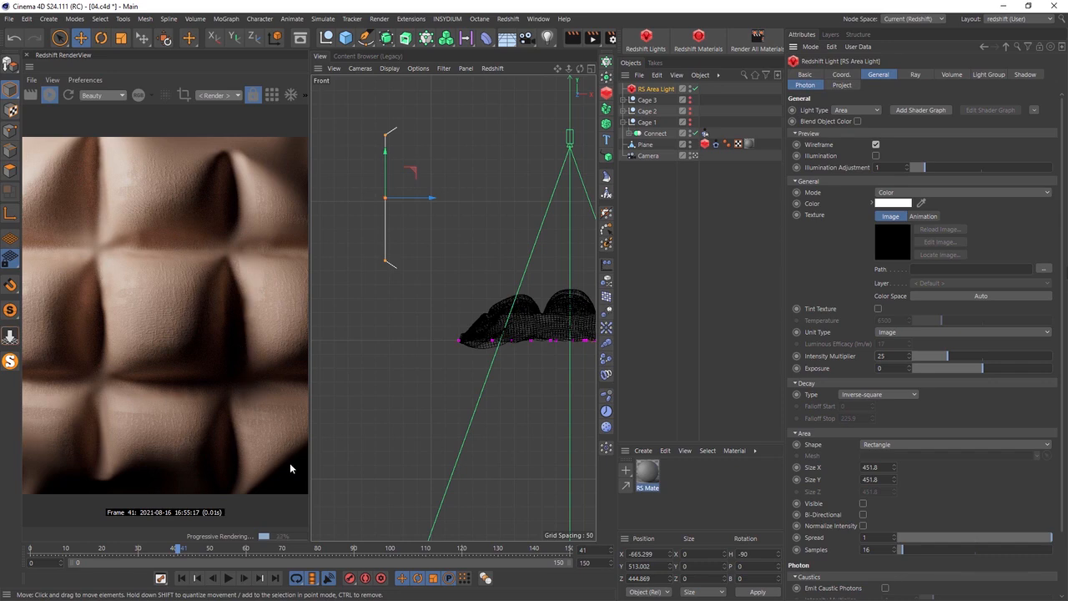
Return to the Top view and duplicate the area light in place
middle_click(491, 216)
middle_click(491, 216)
scroll(491, 267, "down", 6)
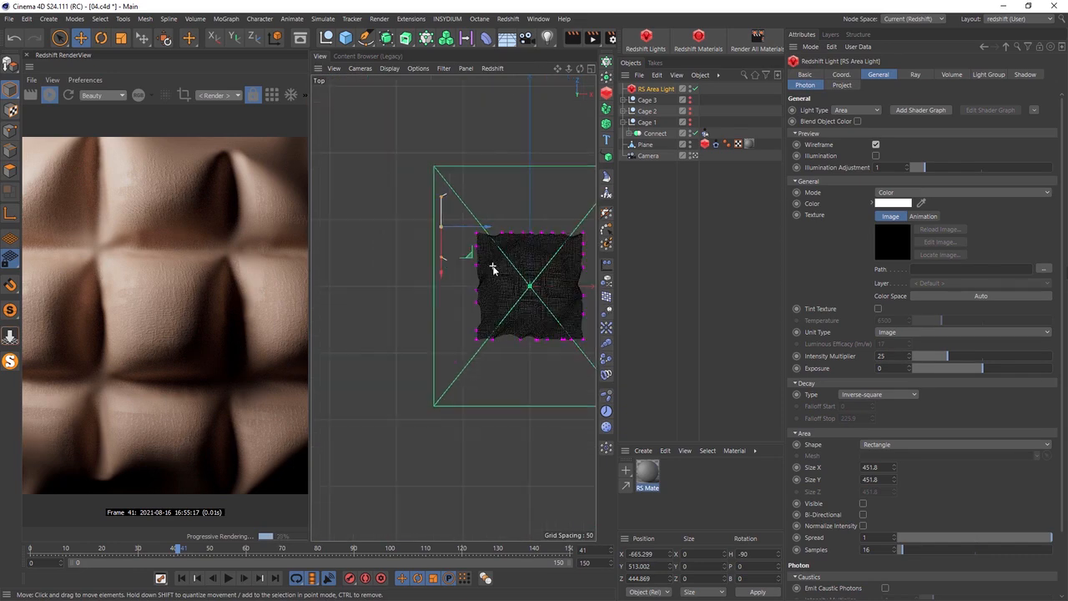
middle_click_drag(530, 261, 463, 260, "alt")
key("ctrl+c")
key("ctrl+v")
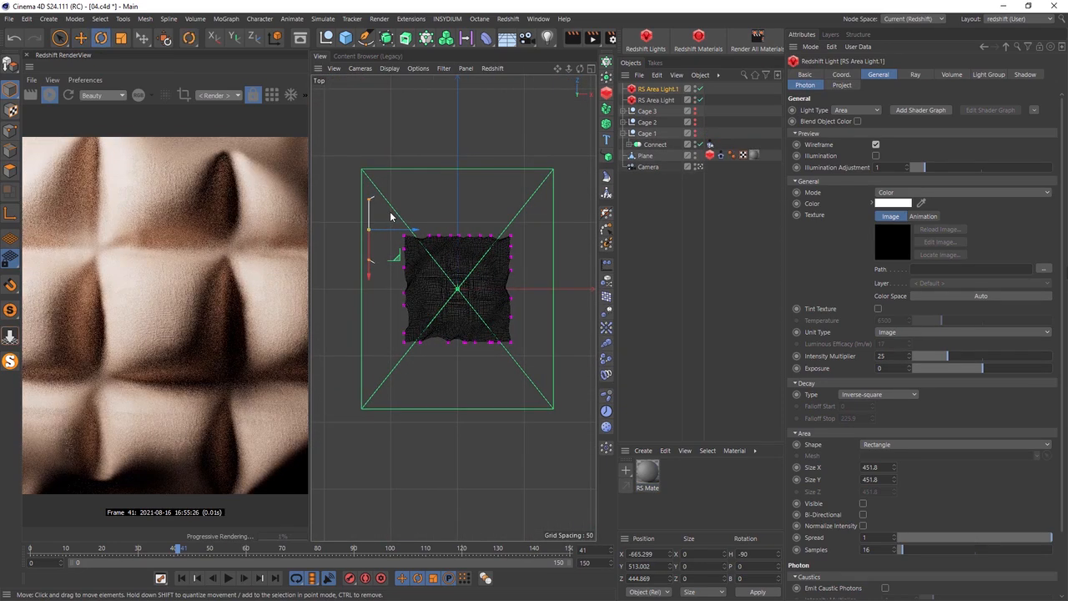
Turn the duplicated light to a heading of -270 and move it across the cloth to about X 841, Z -323
key("r")
left_click_drag(386, 212, 341, 271)
key("e")
left_click_drag(367, 228, 564, 324)
Scale the duplicated area light up to about 1378 by 1378
key("t")
left_click_drag(484, 174, 481, 215)
key("e")
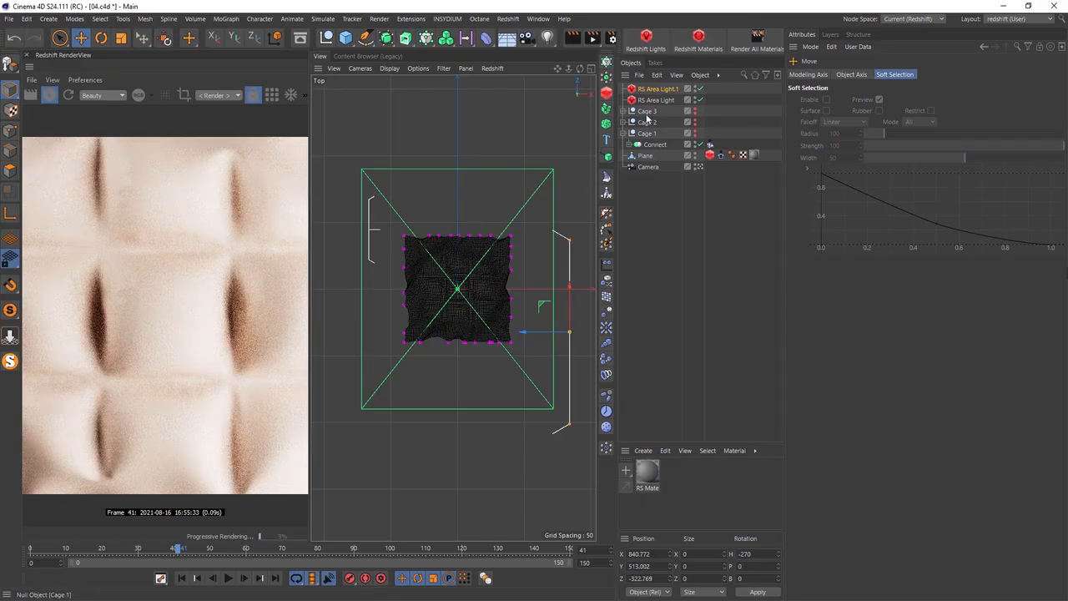
Try an Intensity Multiplier of 1 on the duplicated area light and settle on 0.5
left_click(666, 92)
double_click(887, 355)
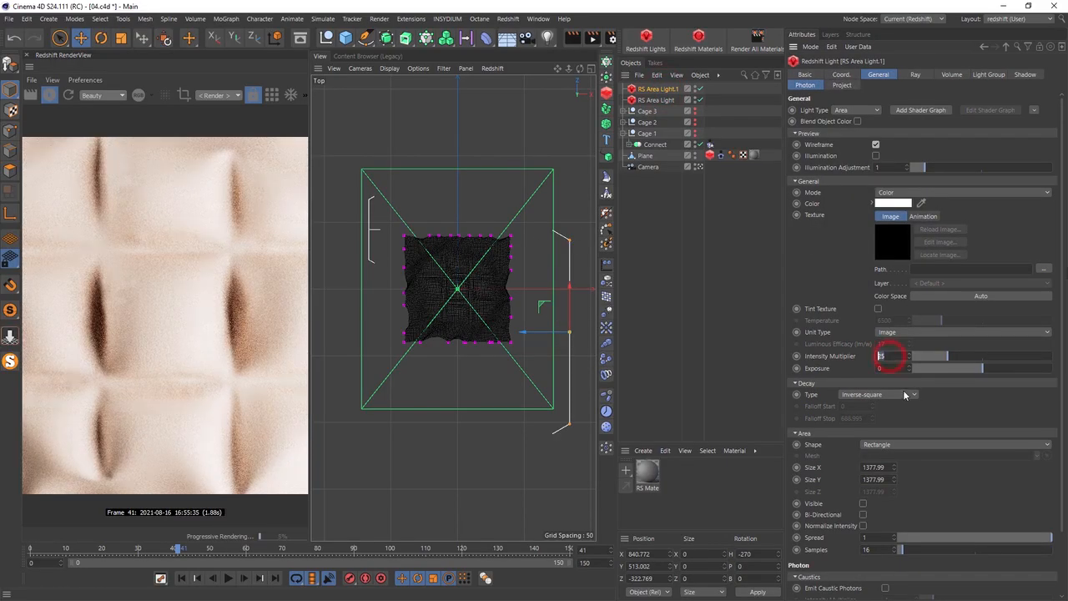
type("1")
key("Return")
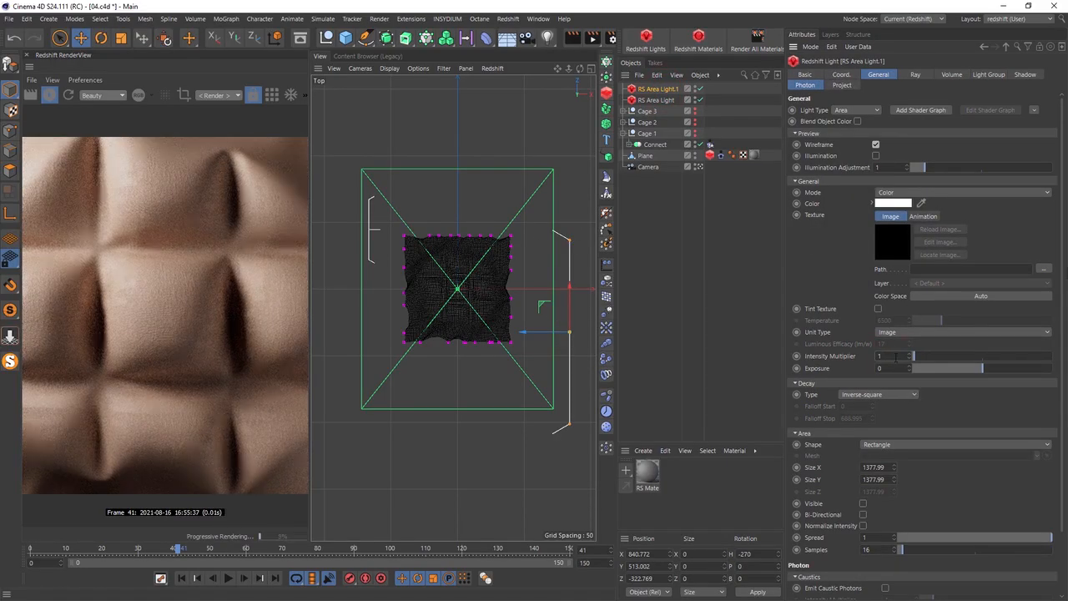
type("0.5")
key("Return")
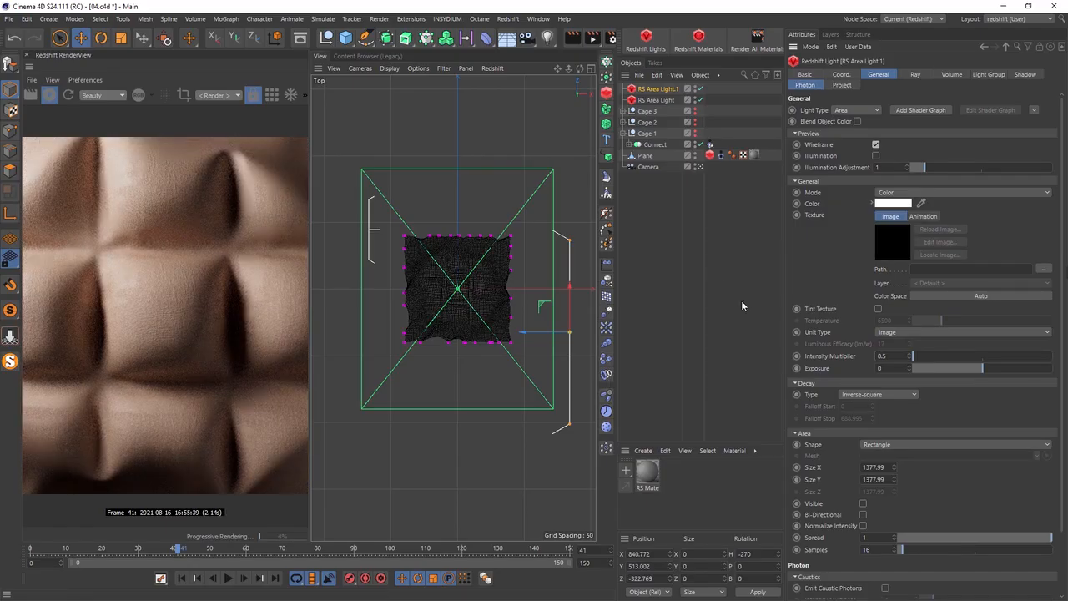
left_click(699, 90)
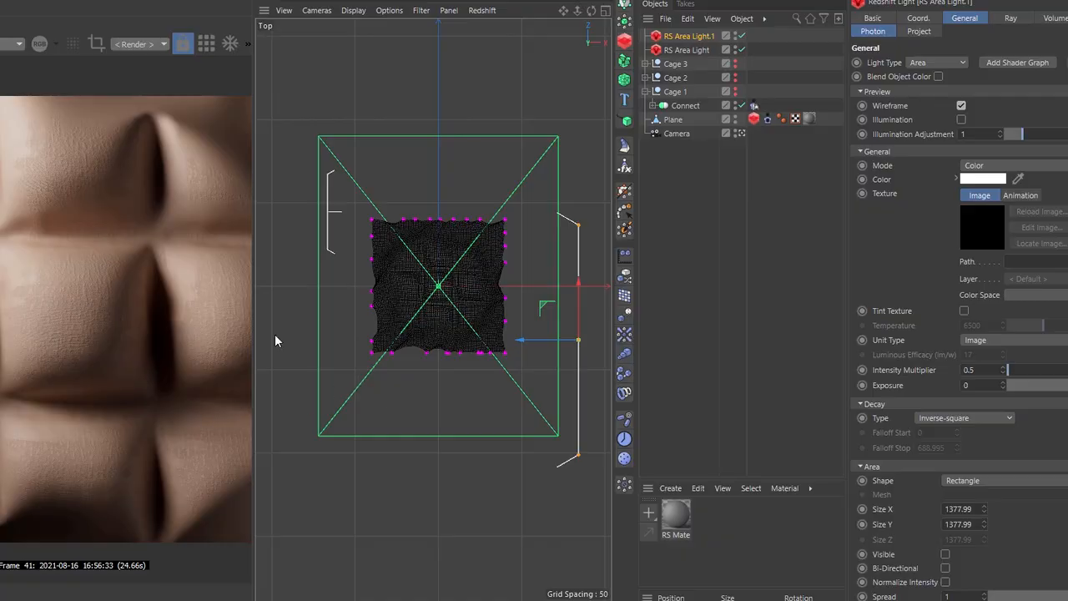
Open the RS Material's shader graph and spread out the Output and RS Texture nodes to make room for another node
double_click(676, 511)
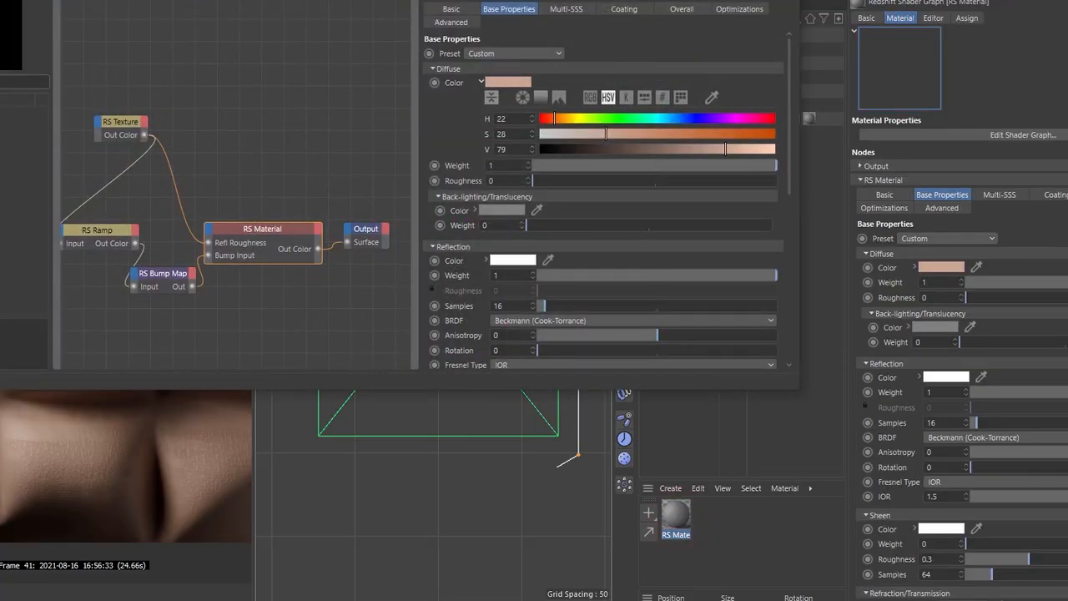
left_click_drag(310, 0, 625, 85)
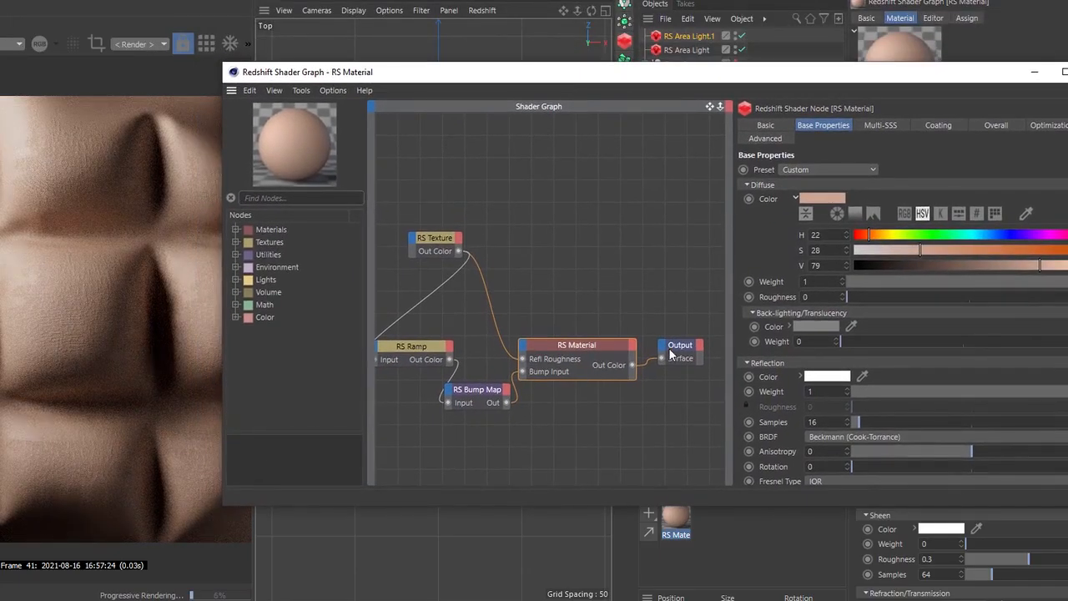
left_click_drag(676, 354, 707, 354)
left_click(473, 403)
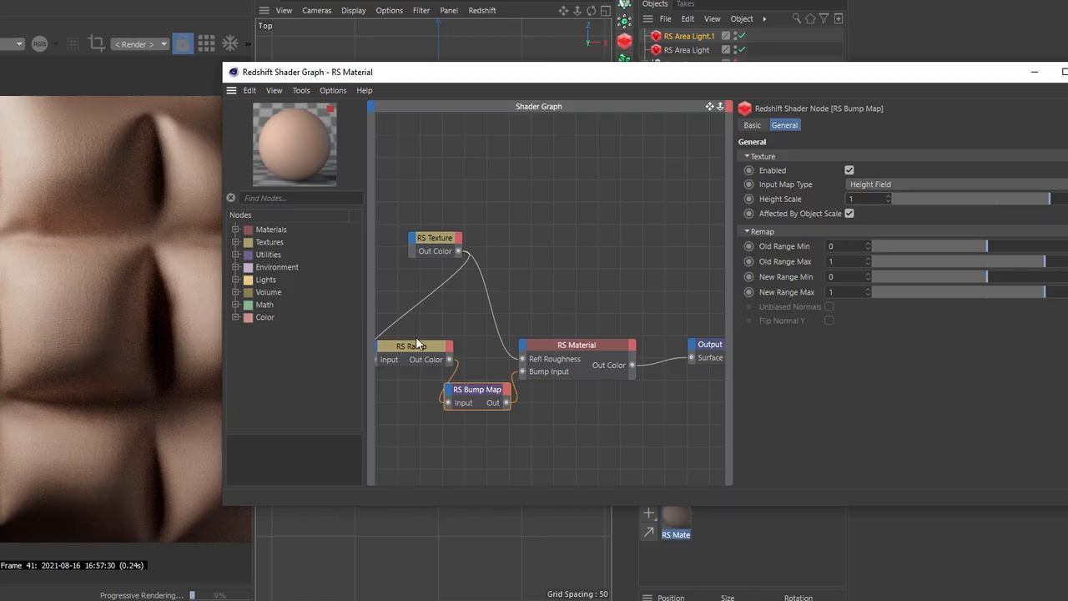
left_click_drag(441, 239, 398, 263)
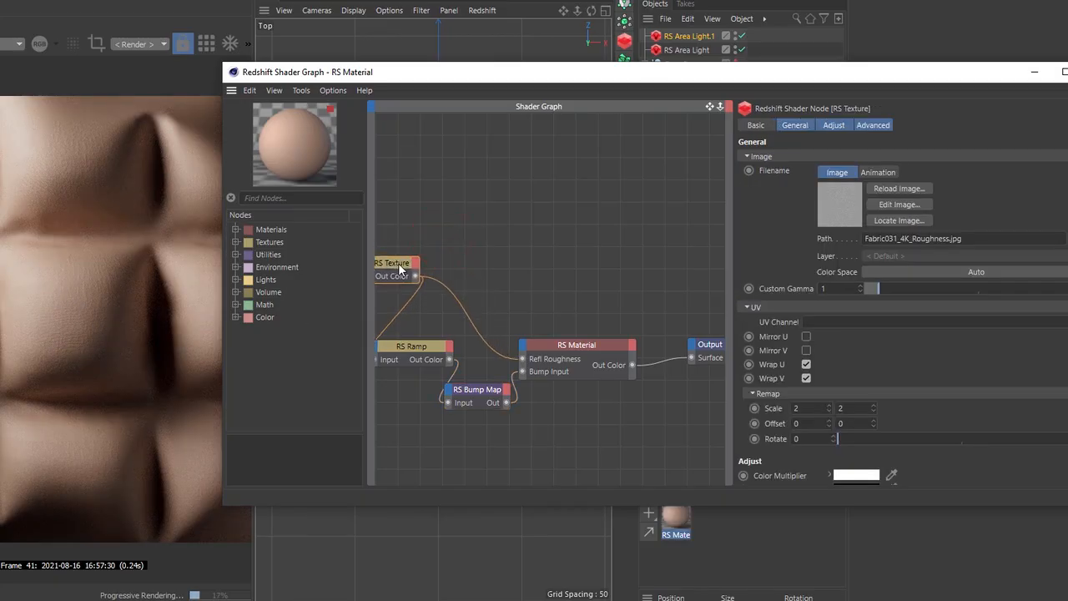
Add a Maxon Noise node to the RS Material graph and connect its Out Color to the Output's Surface
left_click(334, 203)
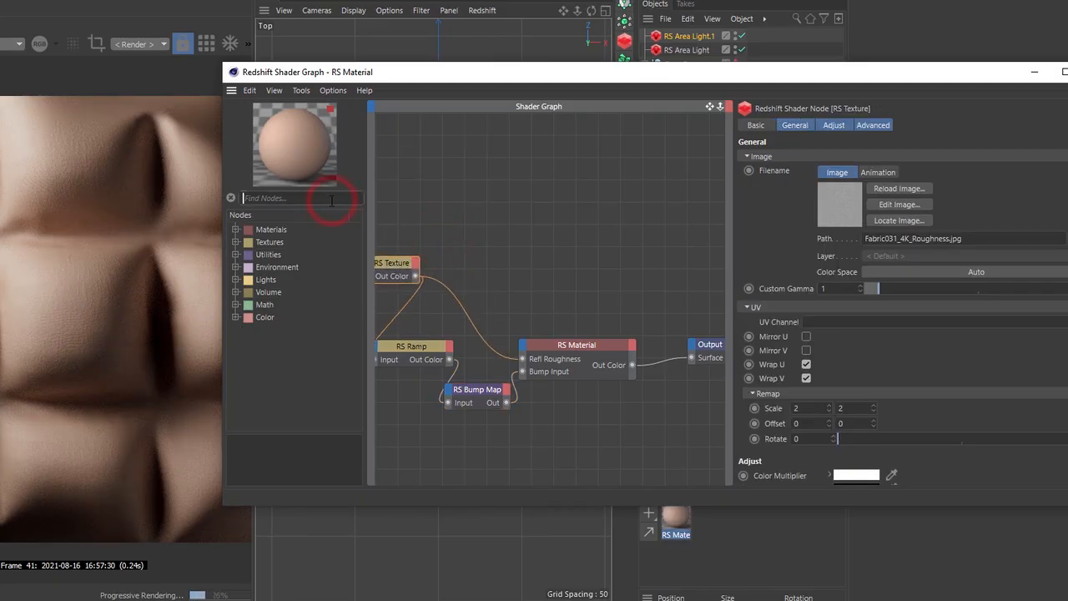
type("maxo")
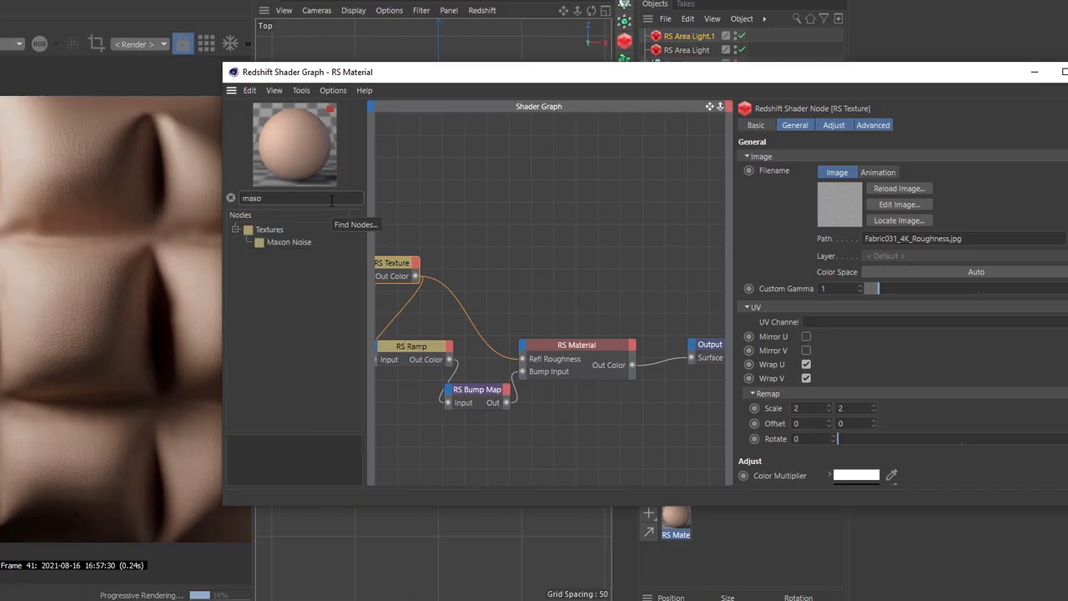
left_click_drag(289, 242, 693, 359)
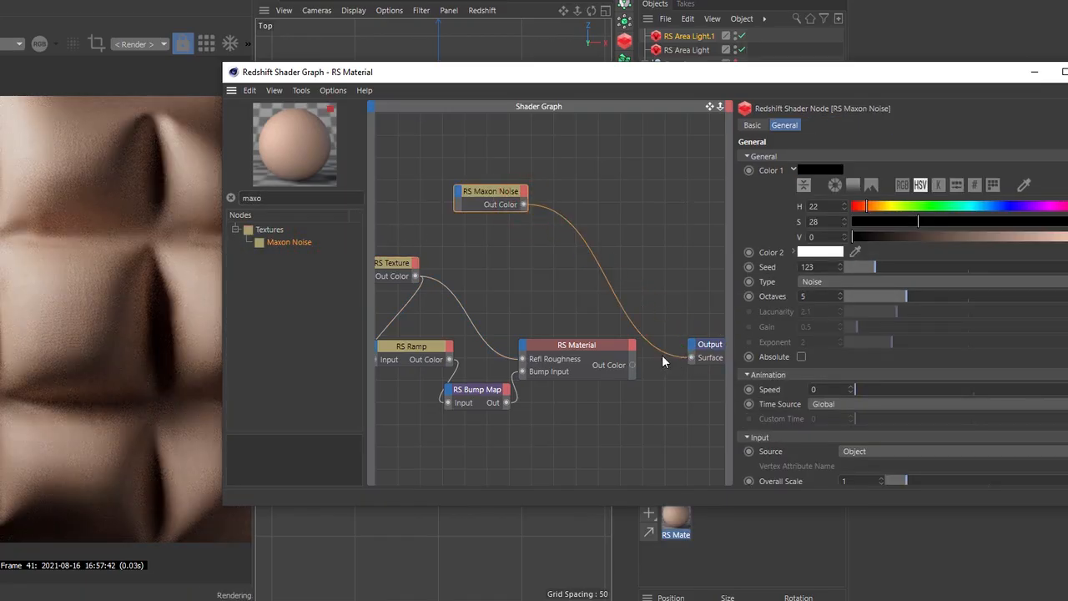
left_click(473, 203)
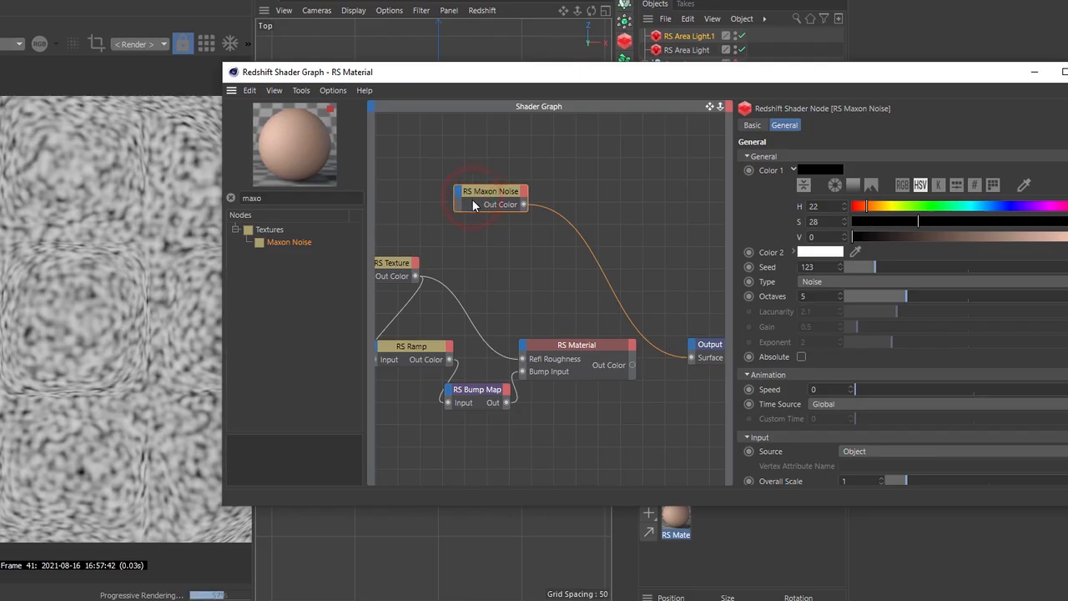
Set the Maxon Noise input Scale to 0 in both Y and Z
scroll(903, 317, "down", 3)
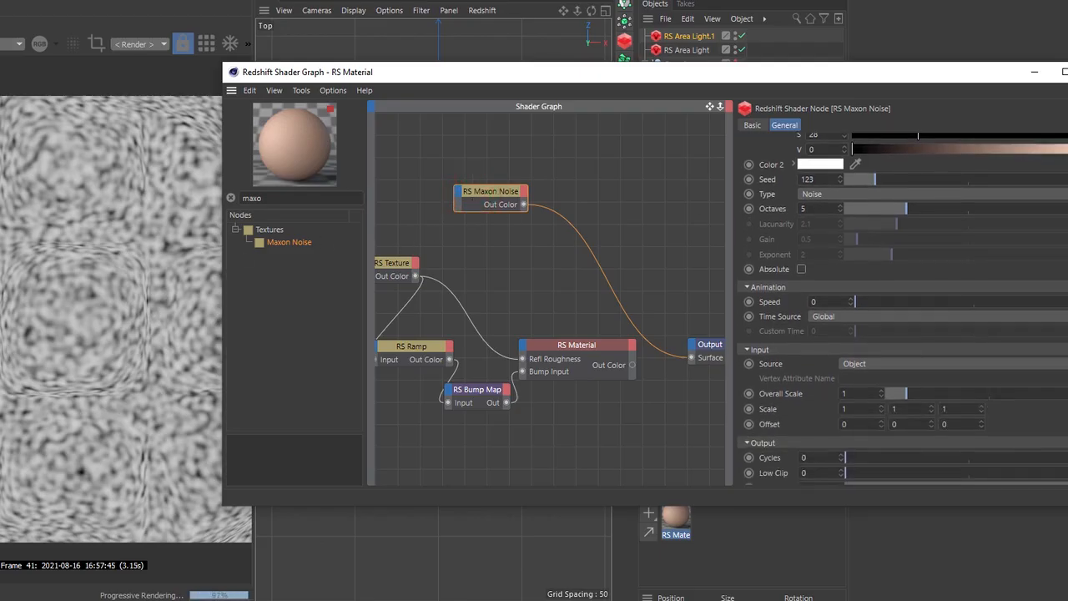
scroll(903, 317, "up", 3)
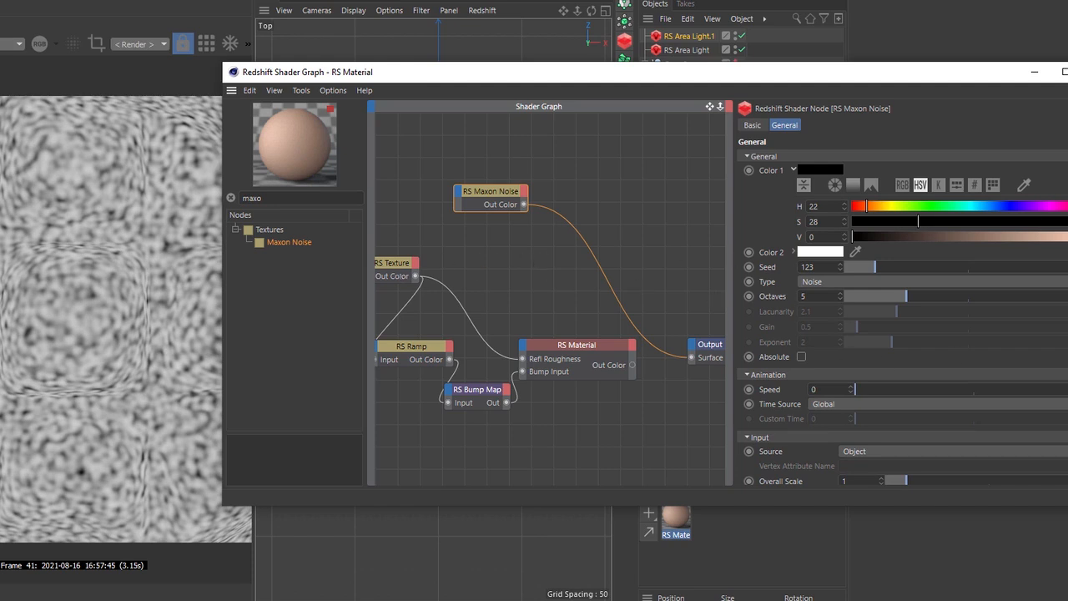
scroll(903, 317, "down", 4)
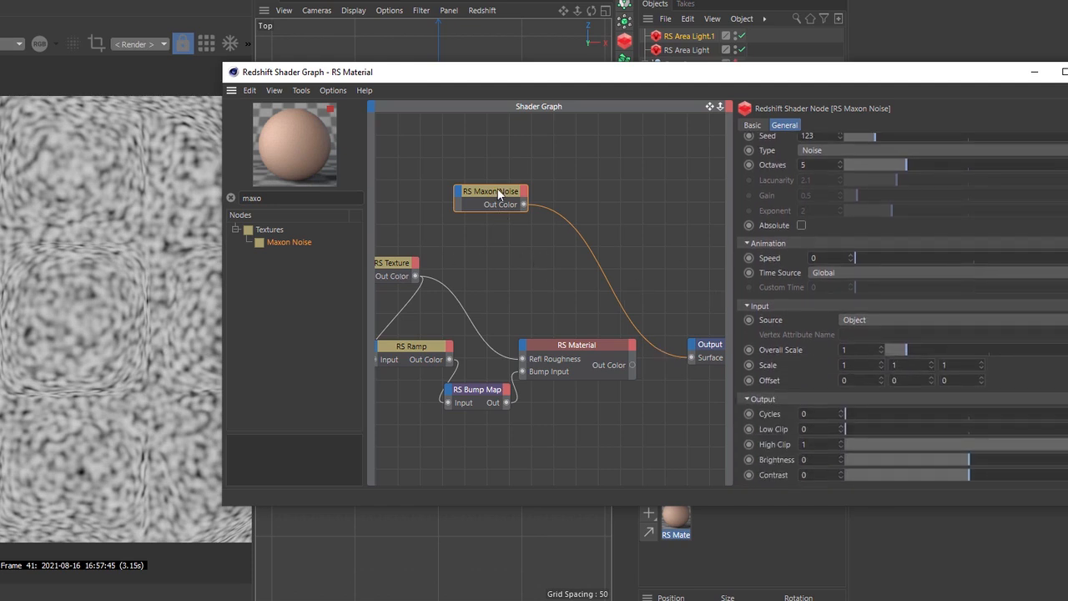
double_click(911, 365)
type("0")
double_click(954, 365)
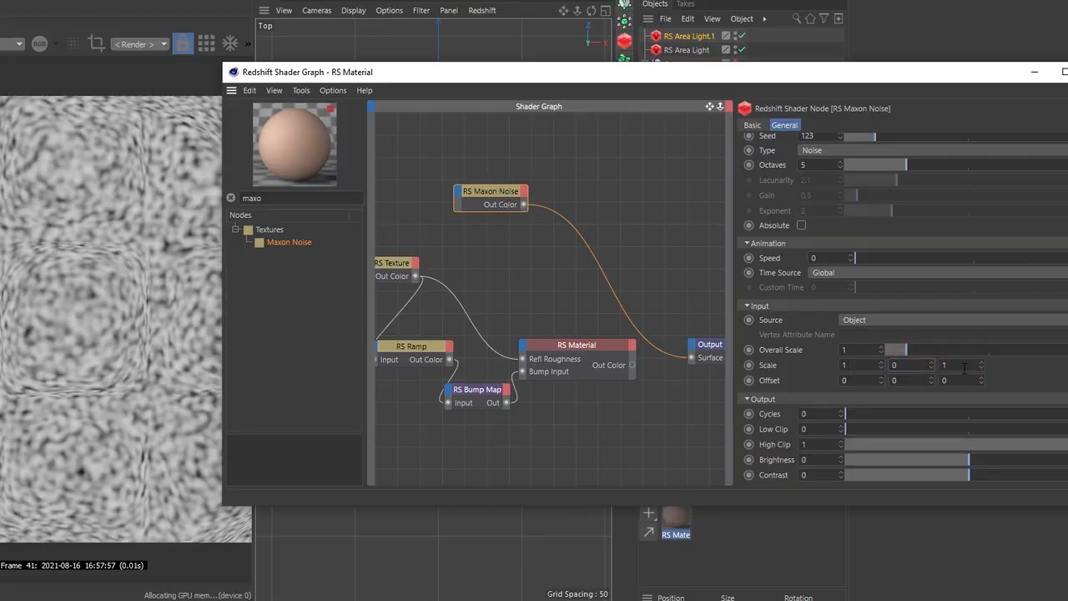
type("0")
key("Return")
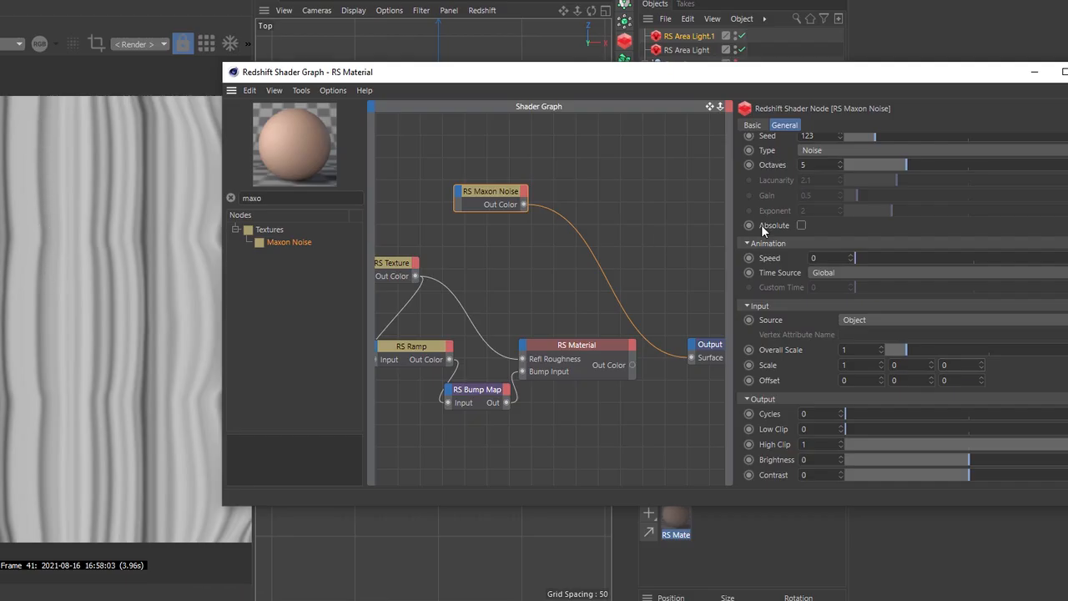
Try a Z Scale of 1 and an Overall Scale of 1.13 on the Maxon Noise
double_click(947, 364)
type("1")
key("Return")
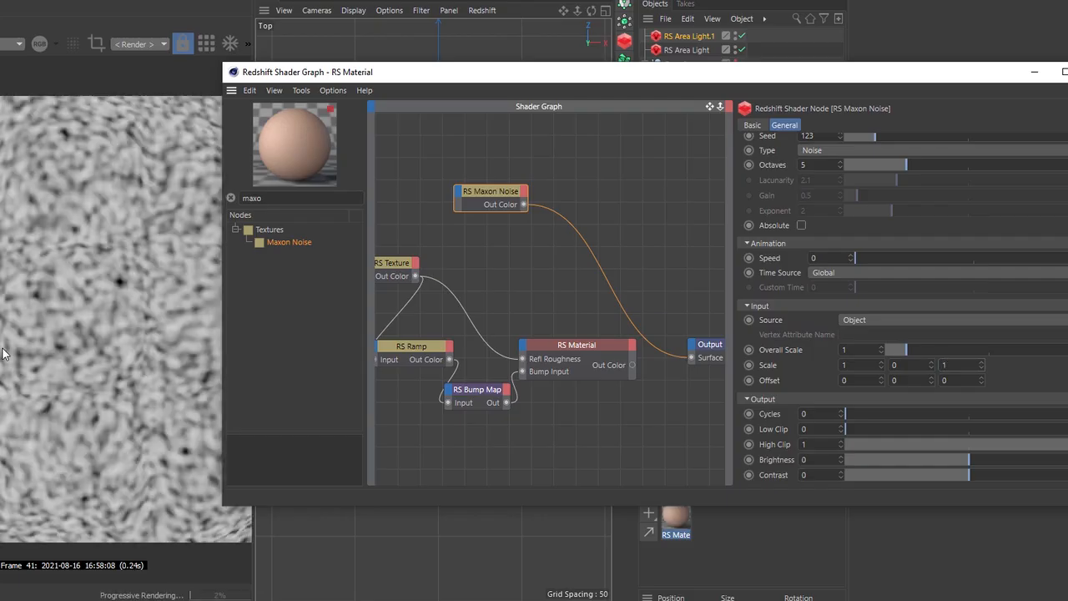
left_click_drag(902, 349, 909, 348)
Try an X Scale of 10 on the Maxon Noise and return it to 1
left_click(868, 365)
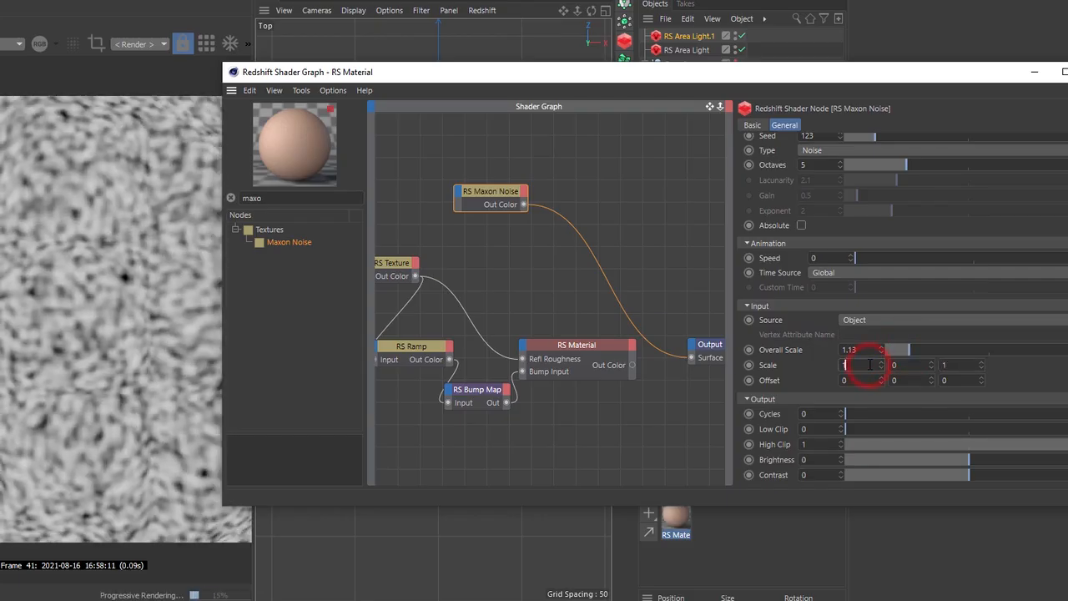
type("10")
key("Return")
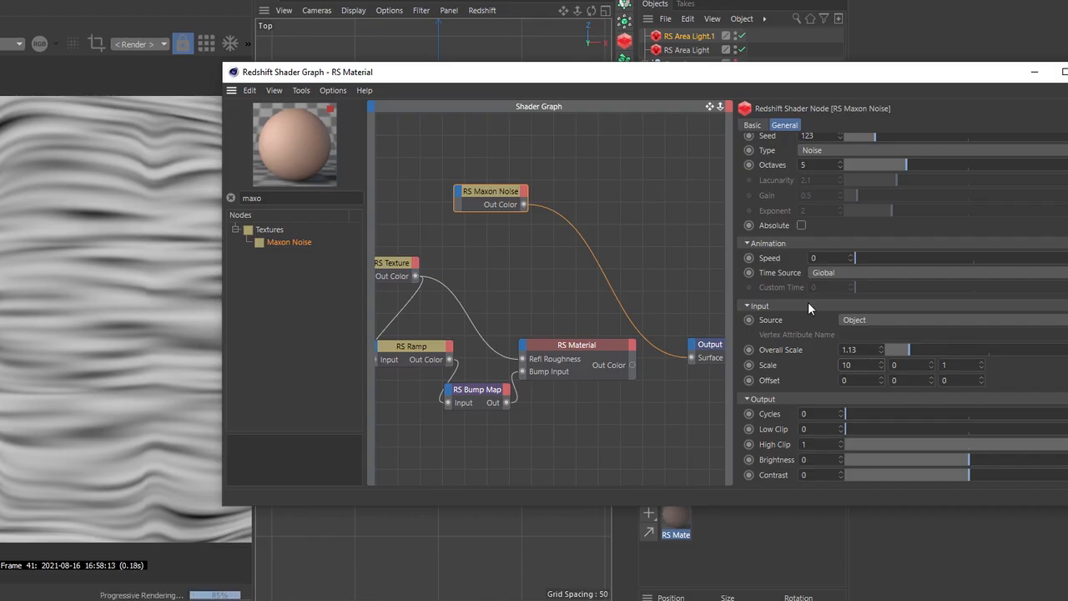
left_click_drag(858, 366, 822, 374)
type("1")
key("Return")
Stretch the Maxon Noise with a Z Scale of 10 and raise its Contrast to 0.27
left_click(965, 368)
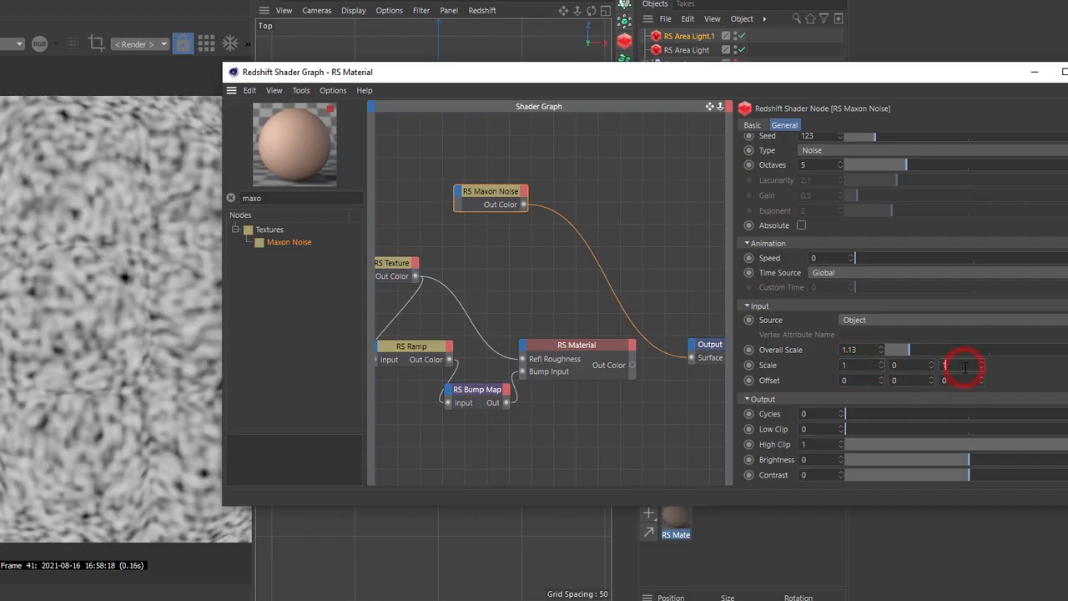
type("0")
key("Return")
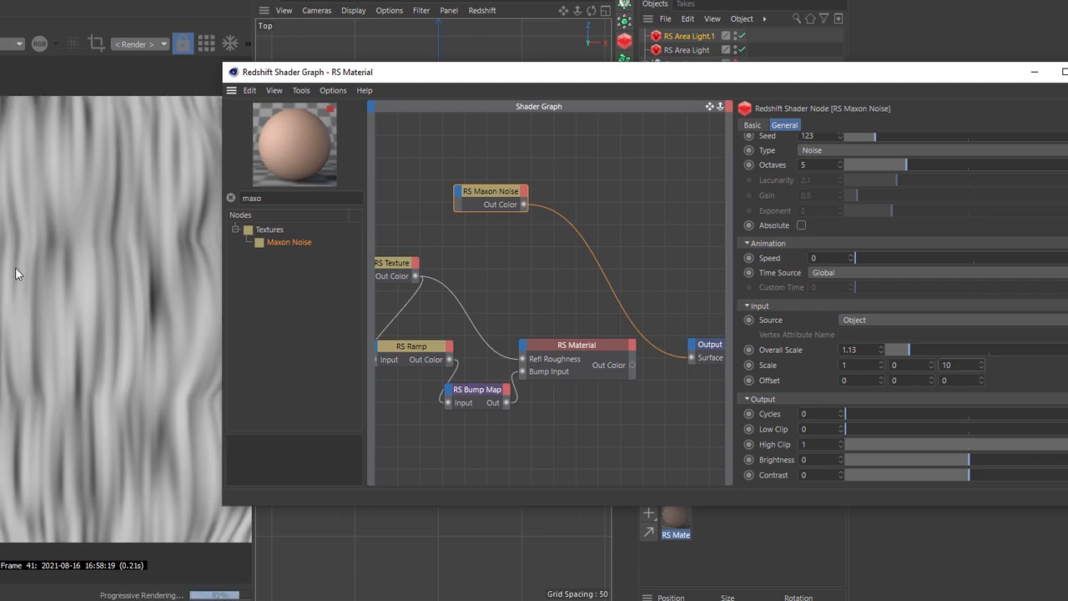
left_click_drag(973, 474, 1003, 473)
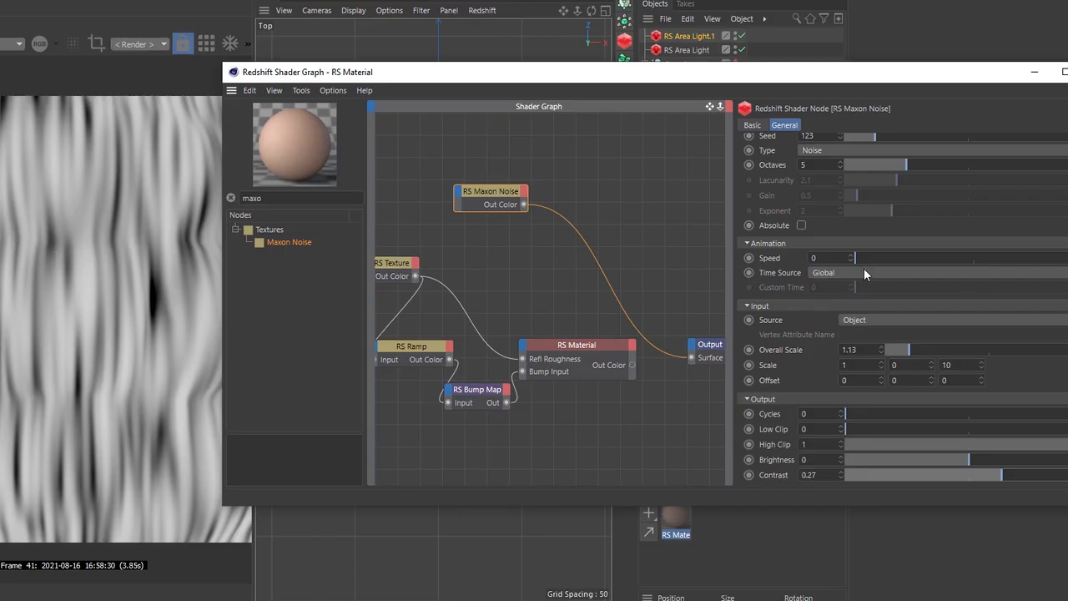
Reduce the noise's Overall Scale to 0.89 and set its Z Scale to 20
left_click_drag(909, 354, 904, 348)
left_click(946, 365)
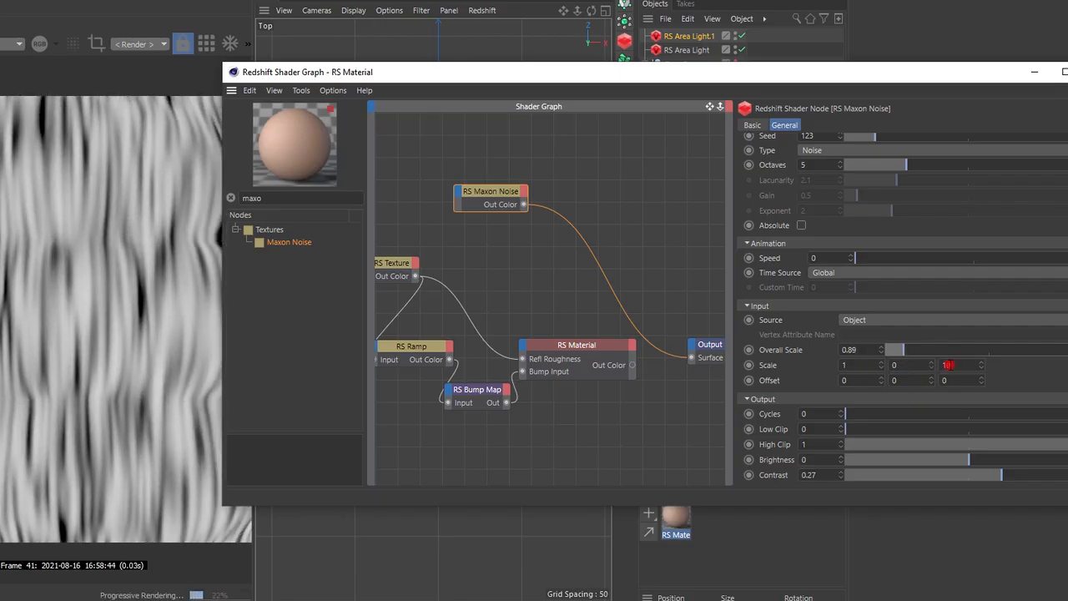
type("20")
key("Return")
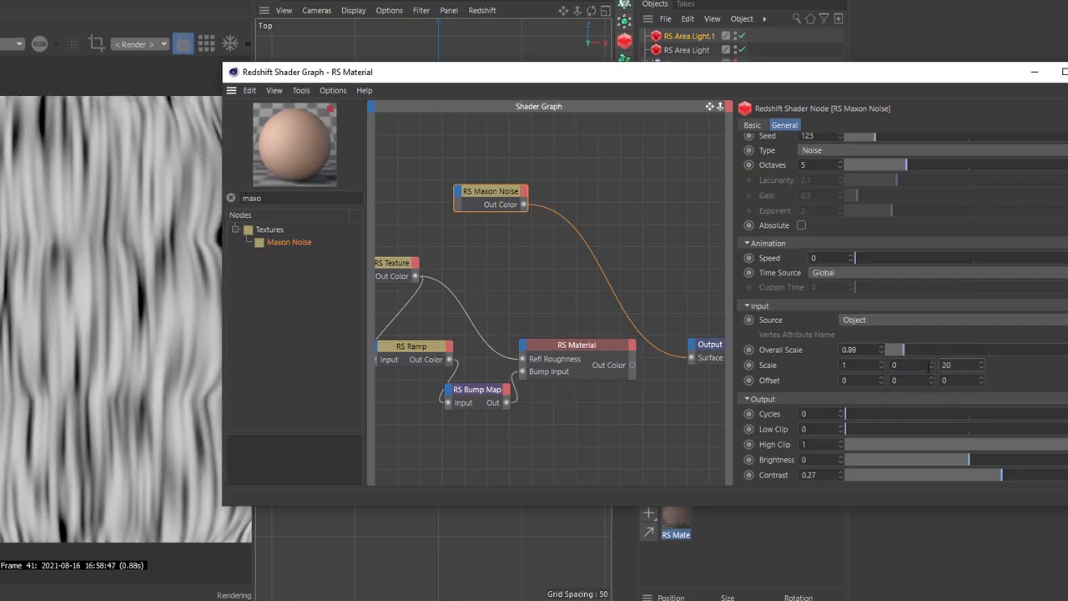
Try Z Scale values of 30, 25 and 20 on the noise and settle on 15
left_click(941, 365)
type("30")
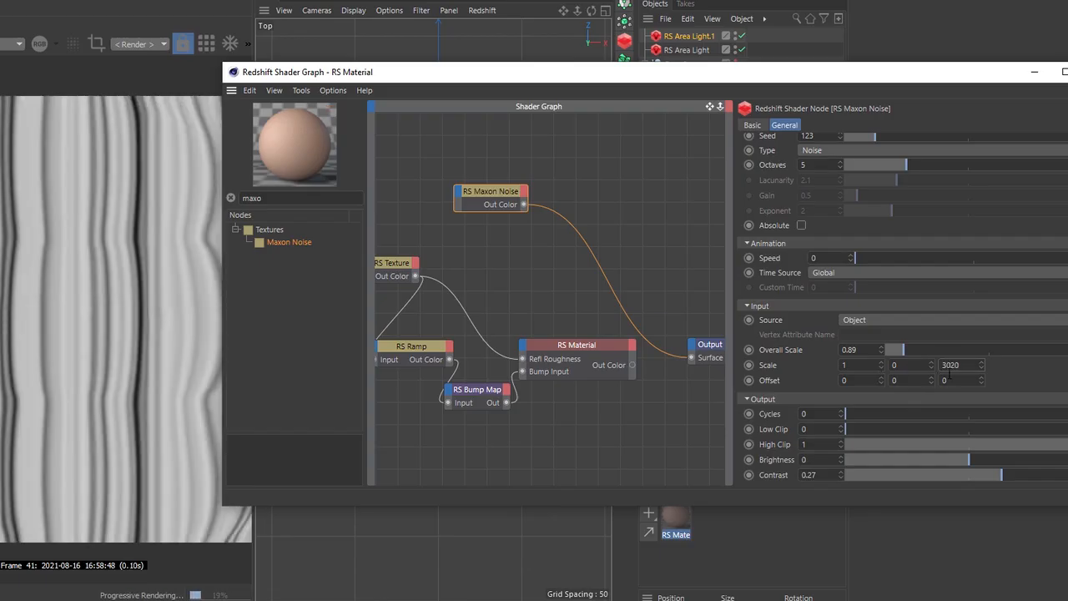
key("Delete")
key("Delete")
key("Return")
left_click_drag(952, 365, 918, 368)
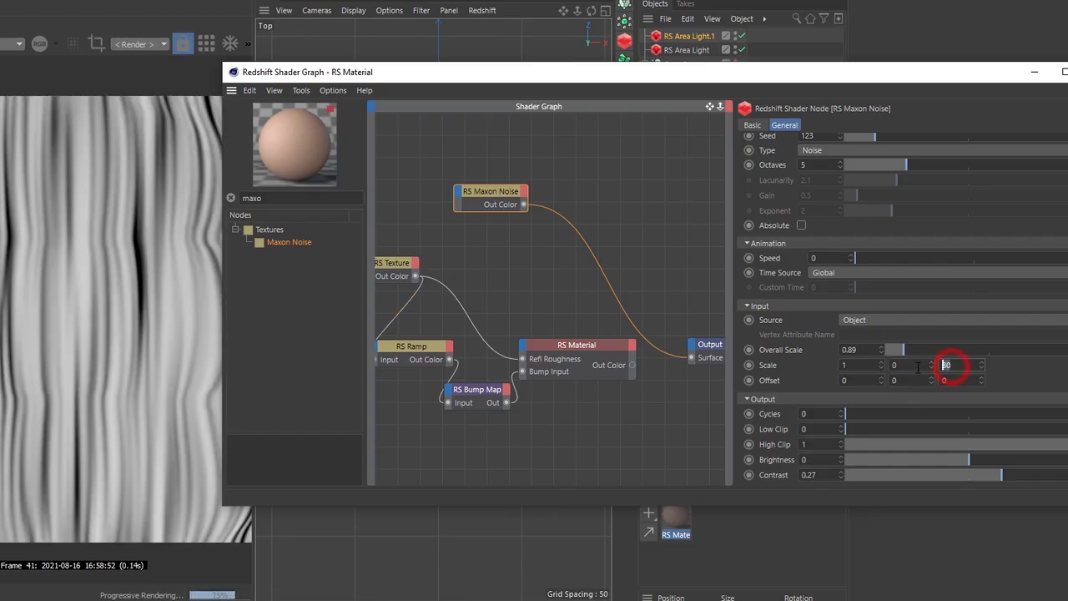
type("25")
key("Return")
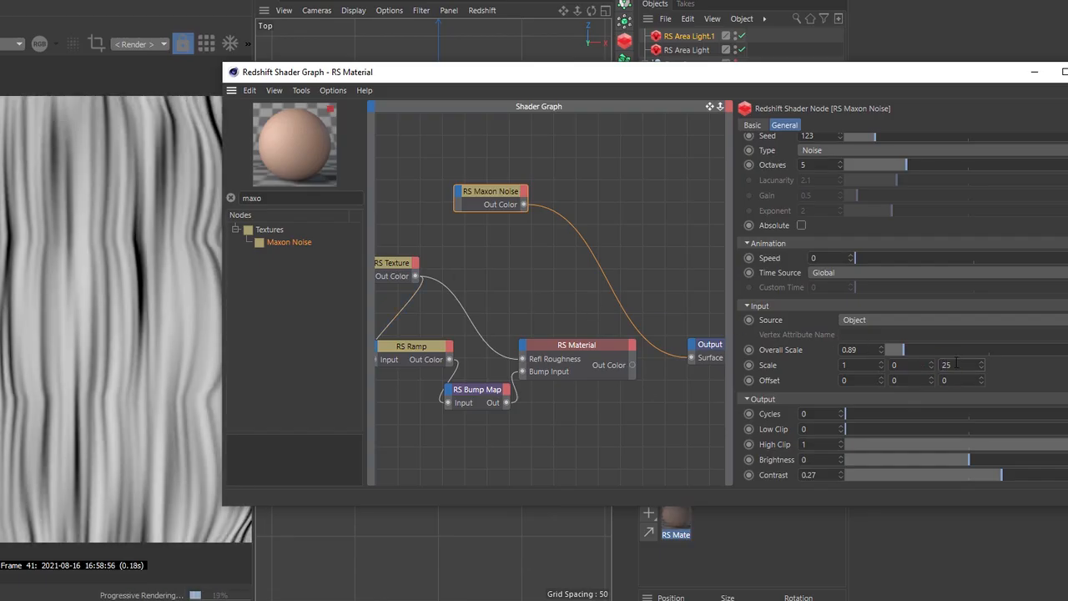
double_click(957, 365)
type("20")
key("Return")
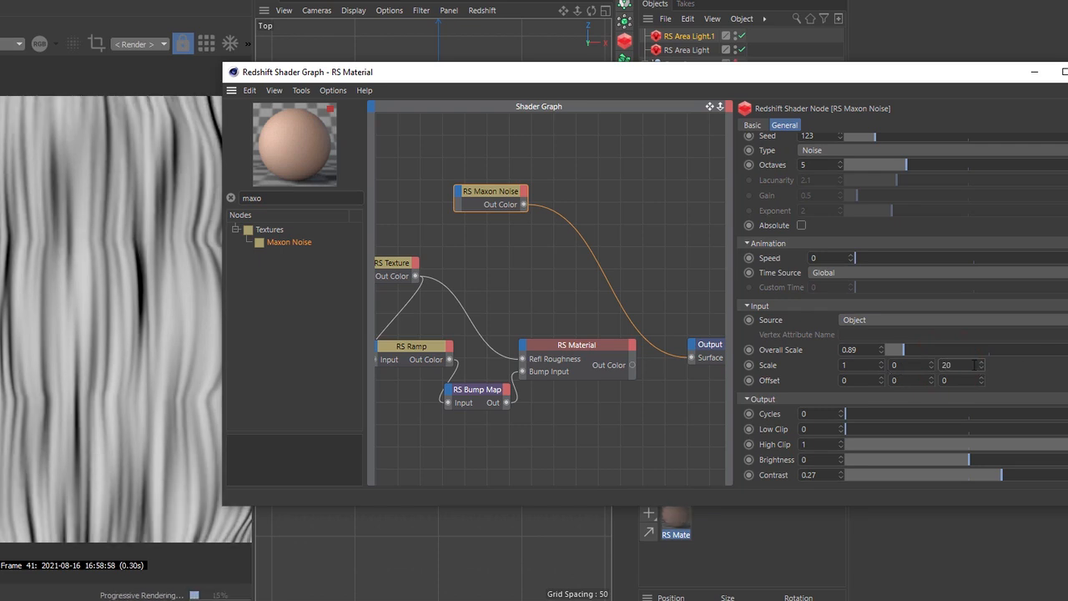
double_click(946, 364)
type("15")
key("Return")
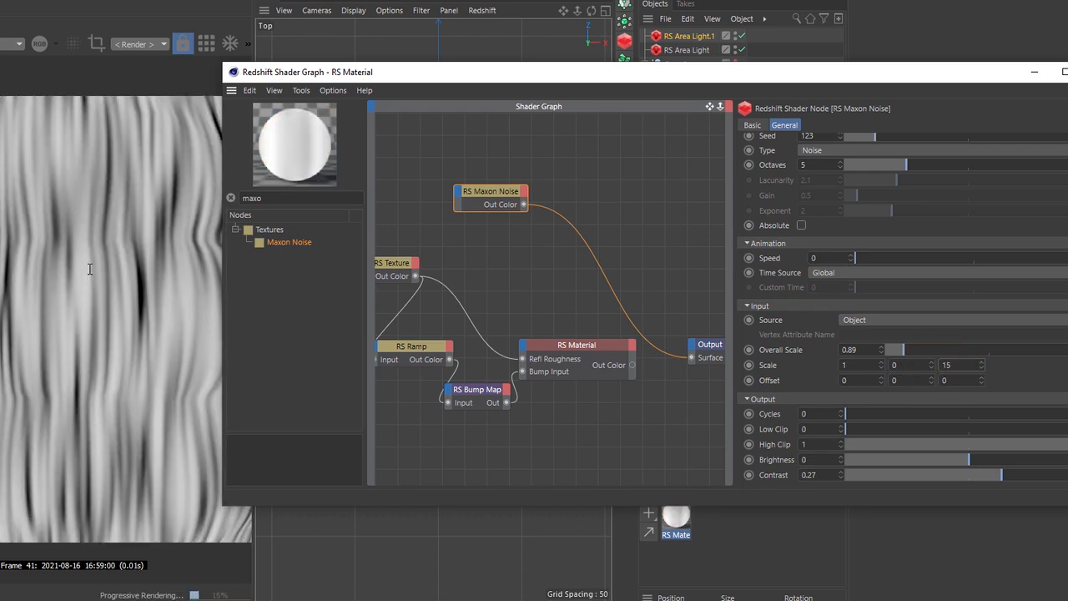
Duplicate the Maxon Noise node and set the noise still connected to the Output to Scale 15, 0, 1
left_click_drag(475, 193, 486, 160)
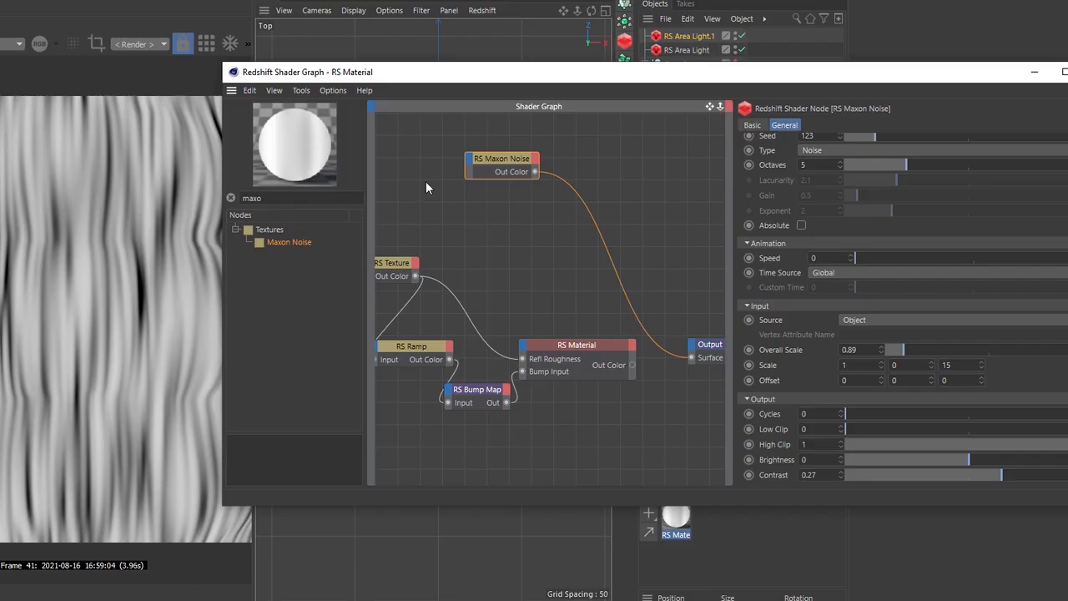
left_click_drag(501, 169, 502, 214, "ctrl")
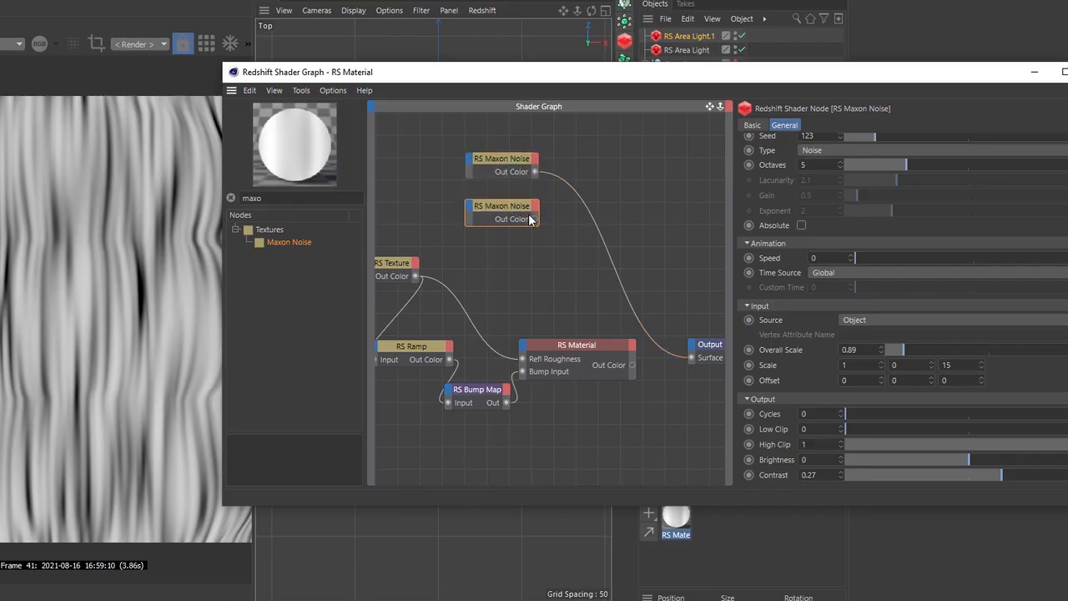
left_click(520, 159)
left_click_drag(963, 365, 938, 365)
type("1")
left_click_drag(868, 365, 839, 365)
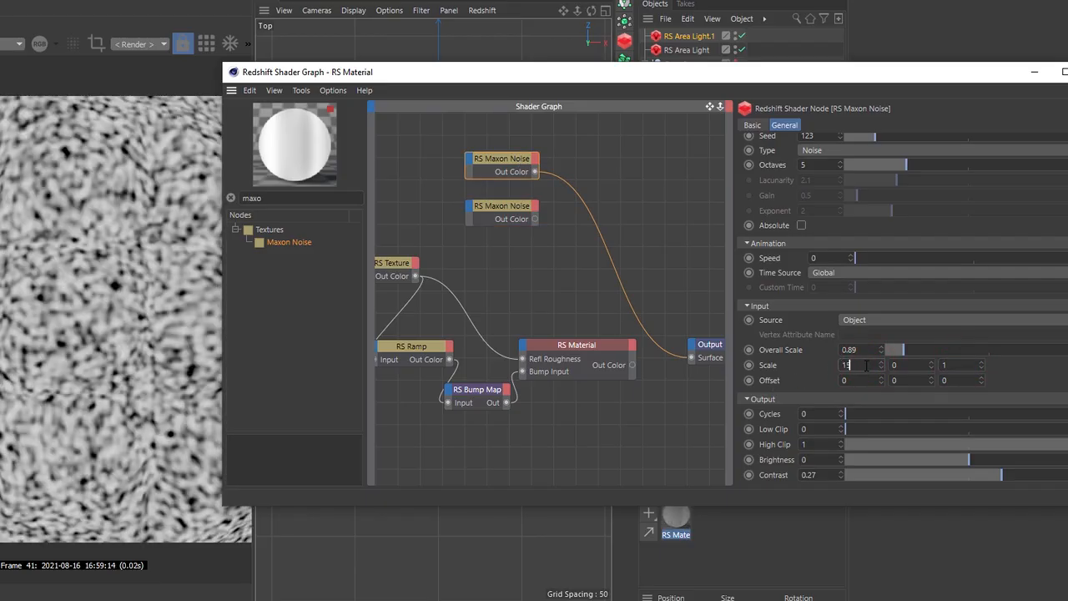
type("15")
key("Return")
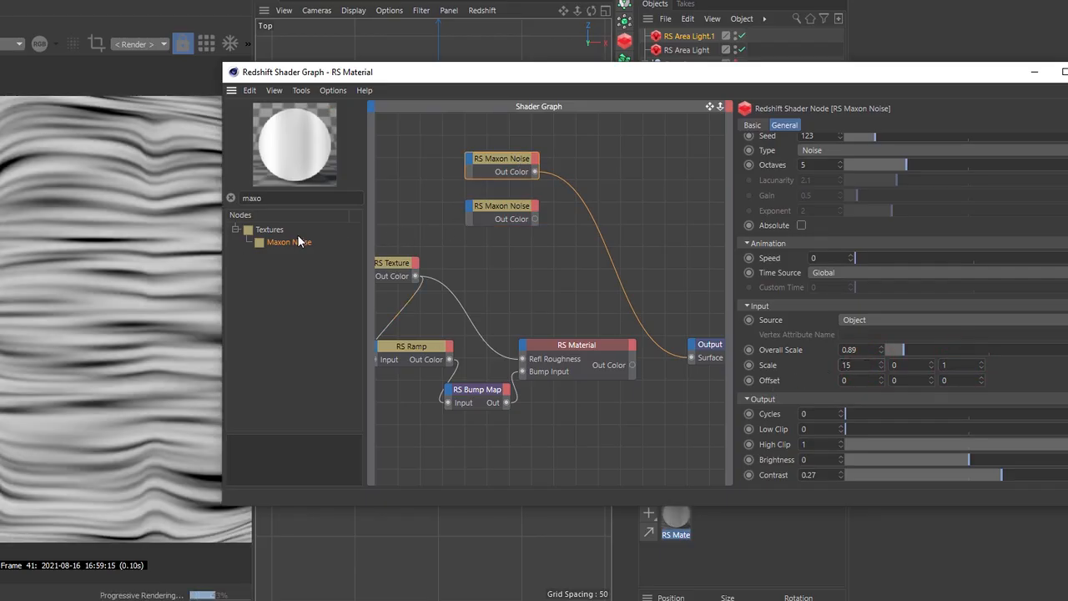
Add a Color Layer node and connect the two Maxon Noise nodes to its Base Color and Layer 1 Color
double_click(251, 201)
type("layer")
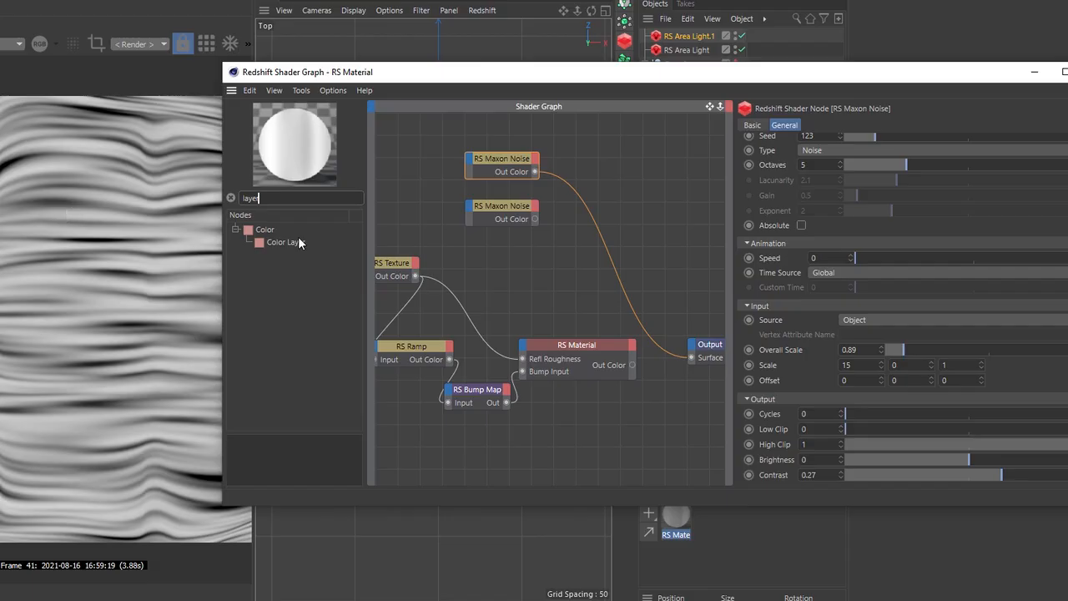
left_click_drag(296, 241, 605, 192)
left_click_drag(536, 171, 574, 210)
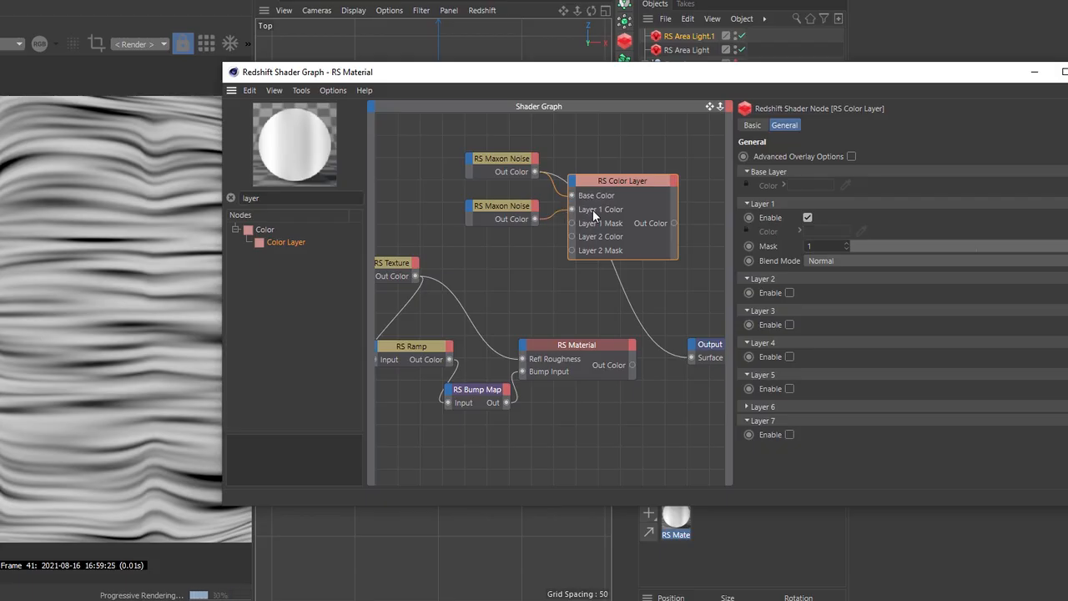
Connect the Color Layer to the Output's Surface and set Layer 1's Blend Mode to Add
left_click_drag(673, 222, 690, 357)
left_click(833, 261)
left_click(835, 304)
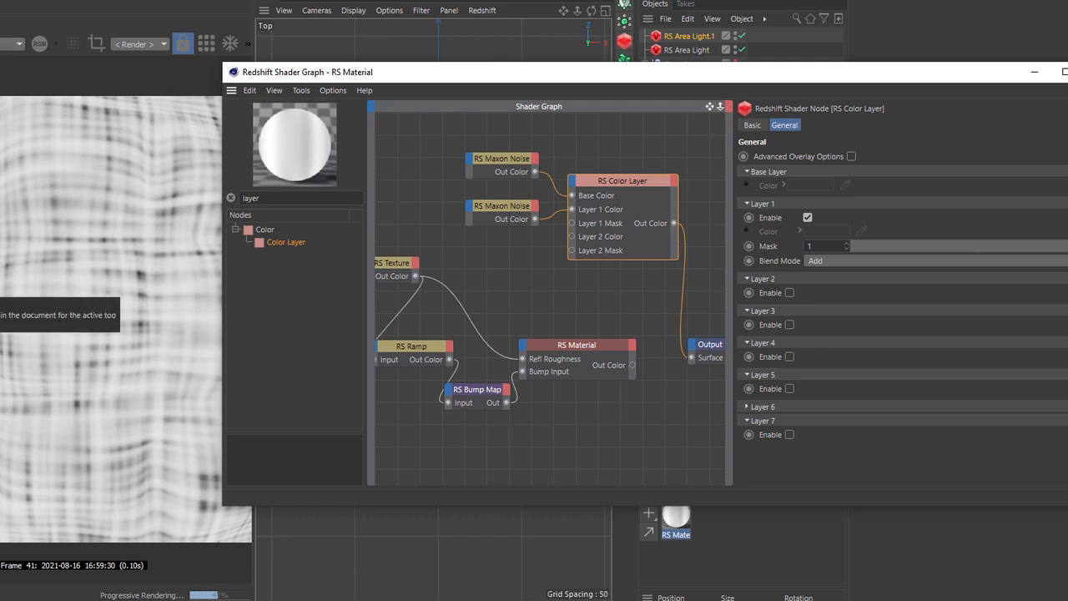
Create a vertex map on the Plane with Set Vertex Weight in polygon mode
left_click(198, 77)
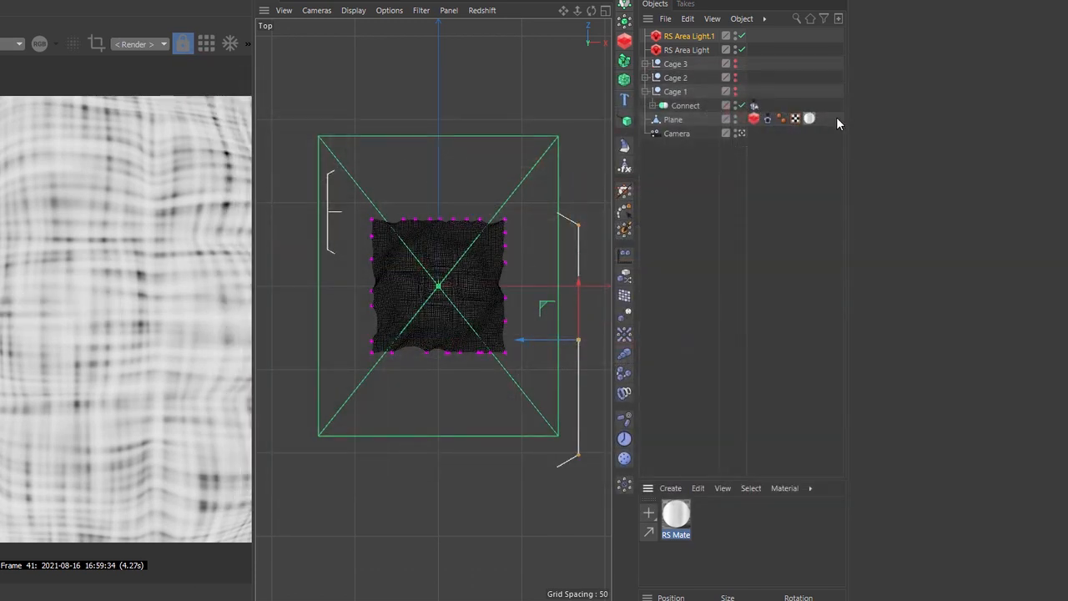
left_click(658, 121)
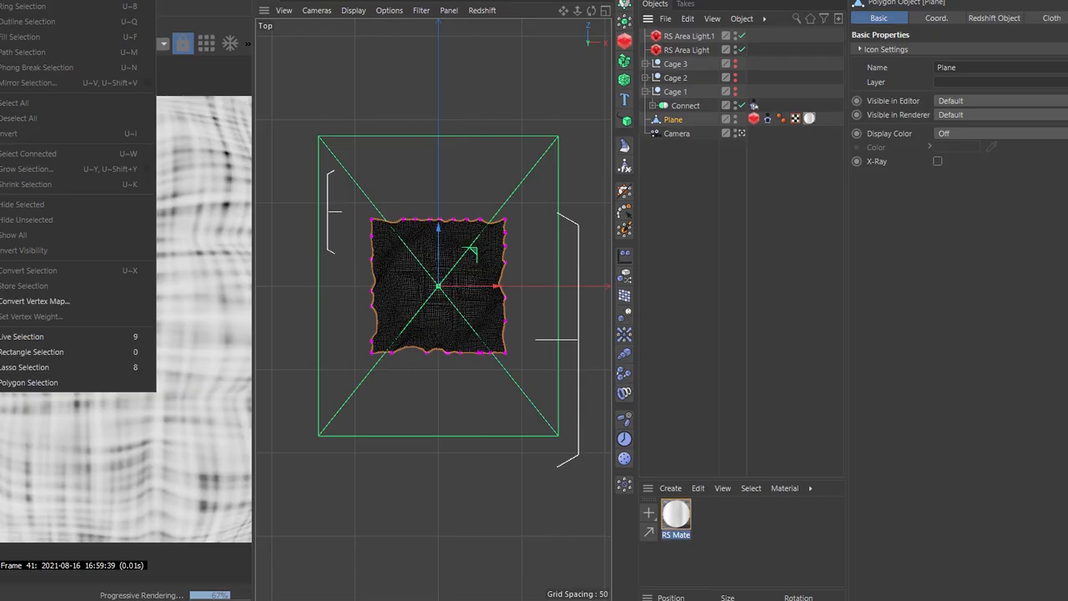
key("Escape")
key("Return")
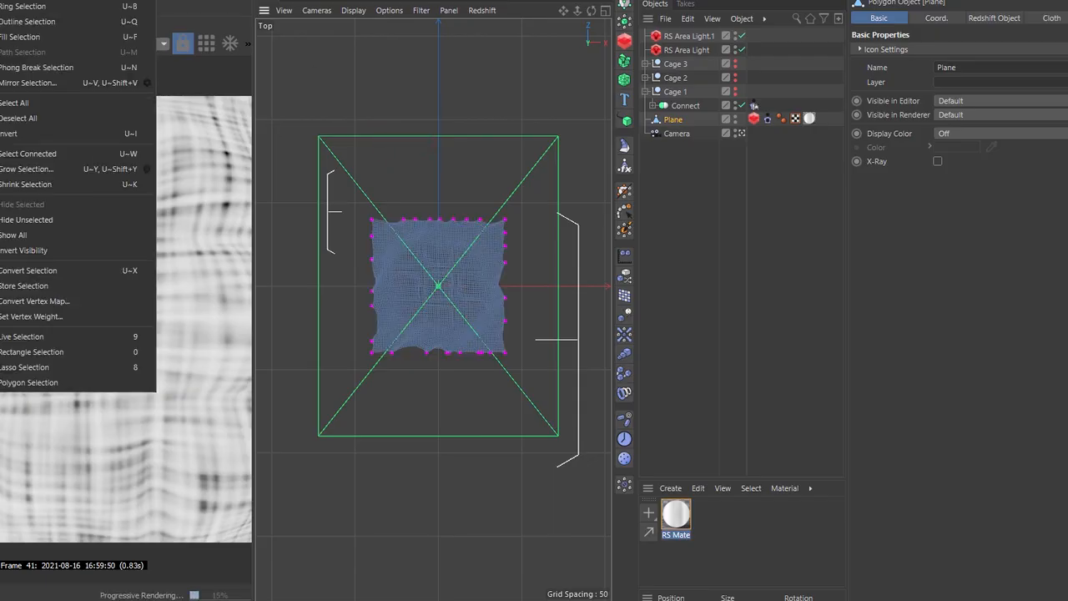
left_click(46, 315)
left_click(24, 337)
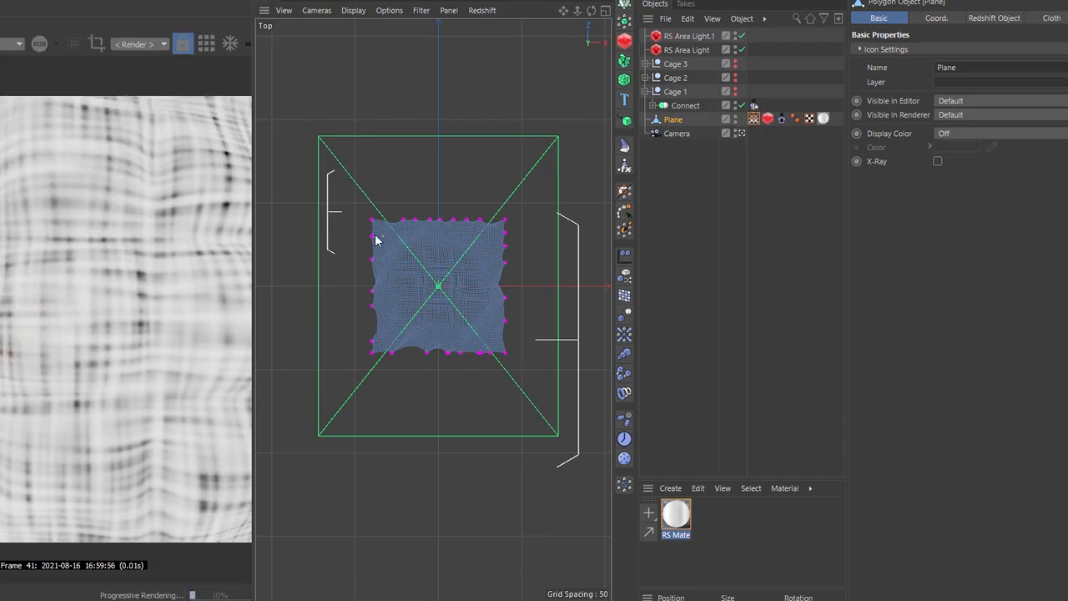
middle_click(357, 188)
middle_click(357, 187)
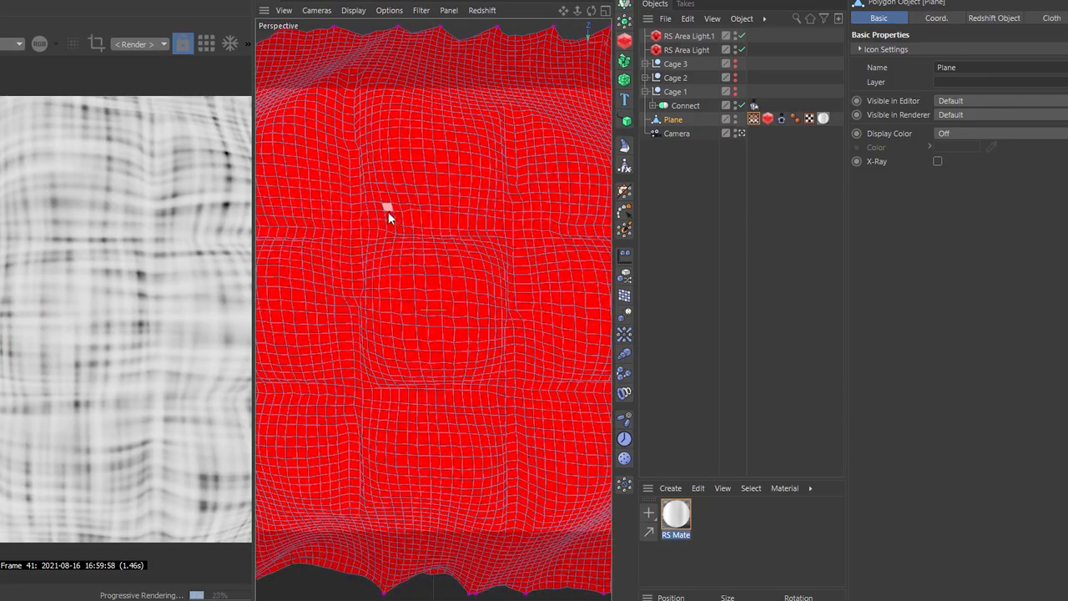
Drive the Vertex Map with fields from Cage 1's Connect object, deleting the Freeze layer and enabling Use Deformed Points
left_click(758, 119)
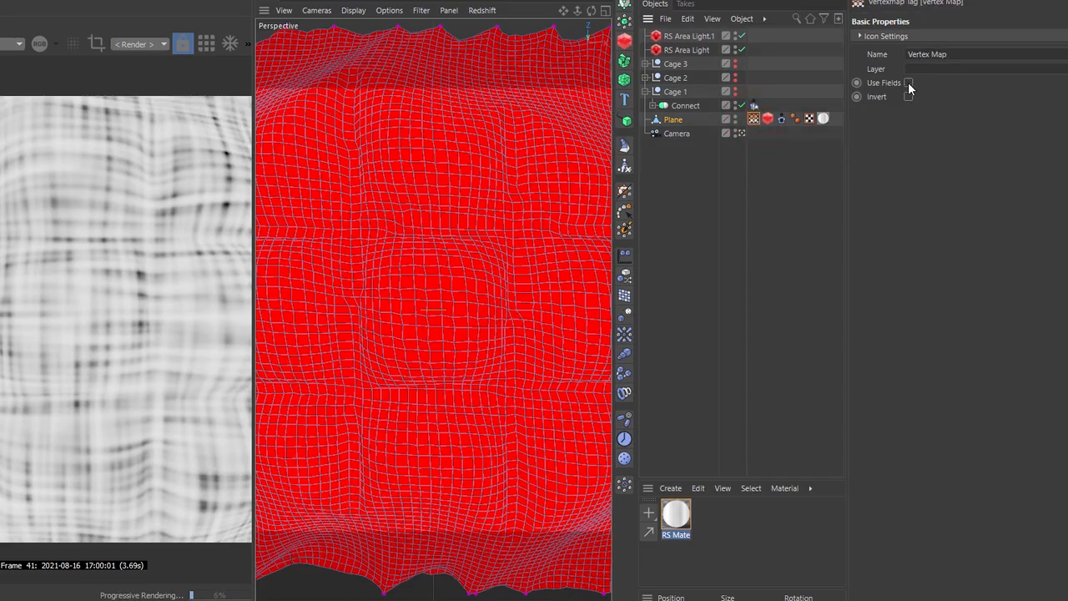
left_click(908, 82)
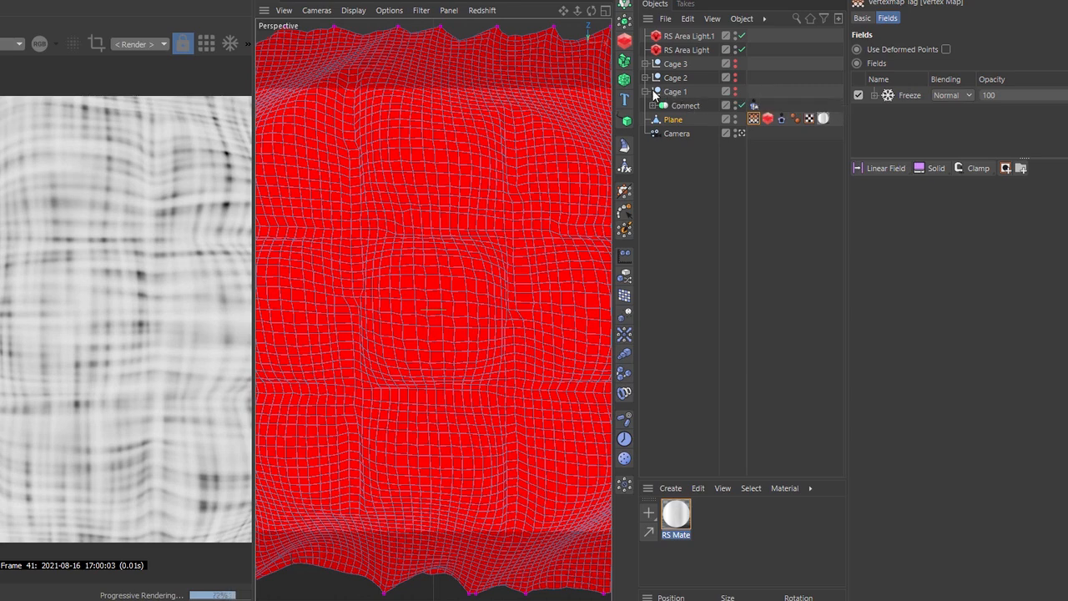
left_click_drag(668, 105, 904, 94)
left_click(905, 114)
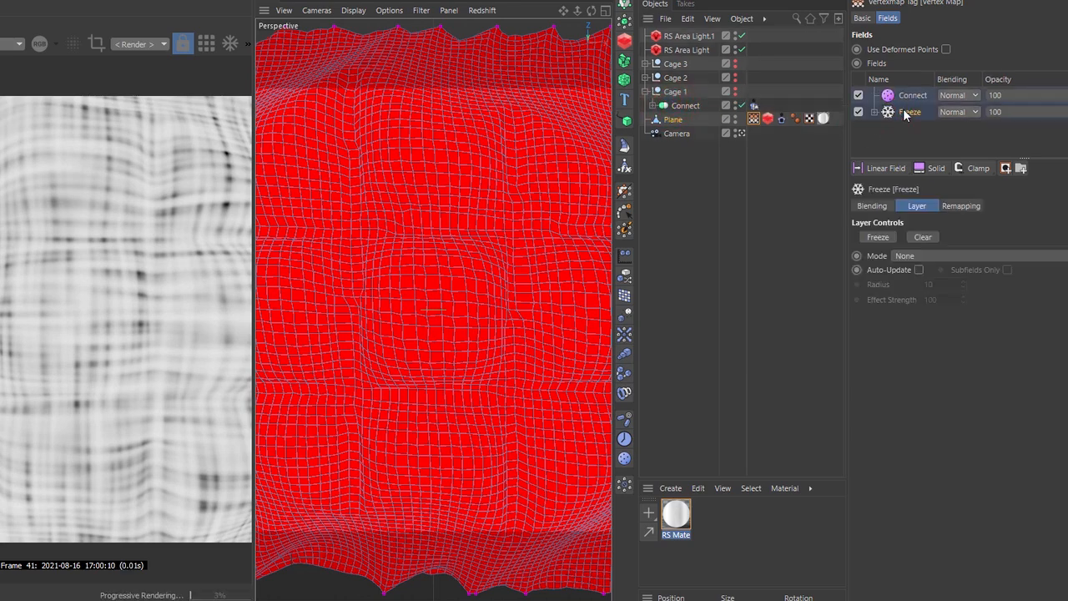
key("Delete")
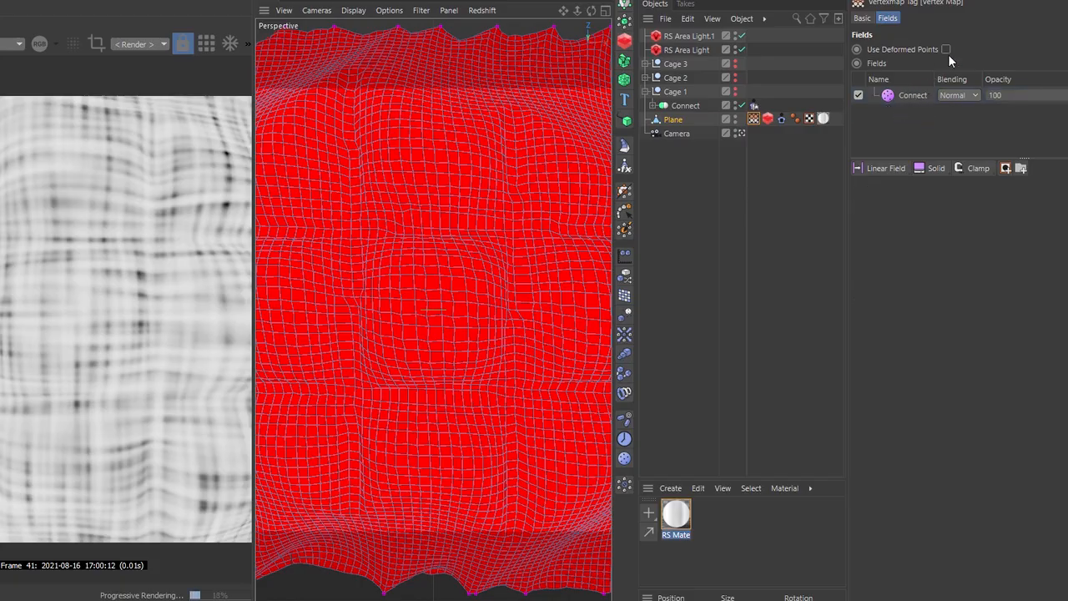
left_click(946, 49)
Leave the scene camera's view and make Cage 1 visible
left_click(756, 126)
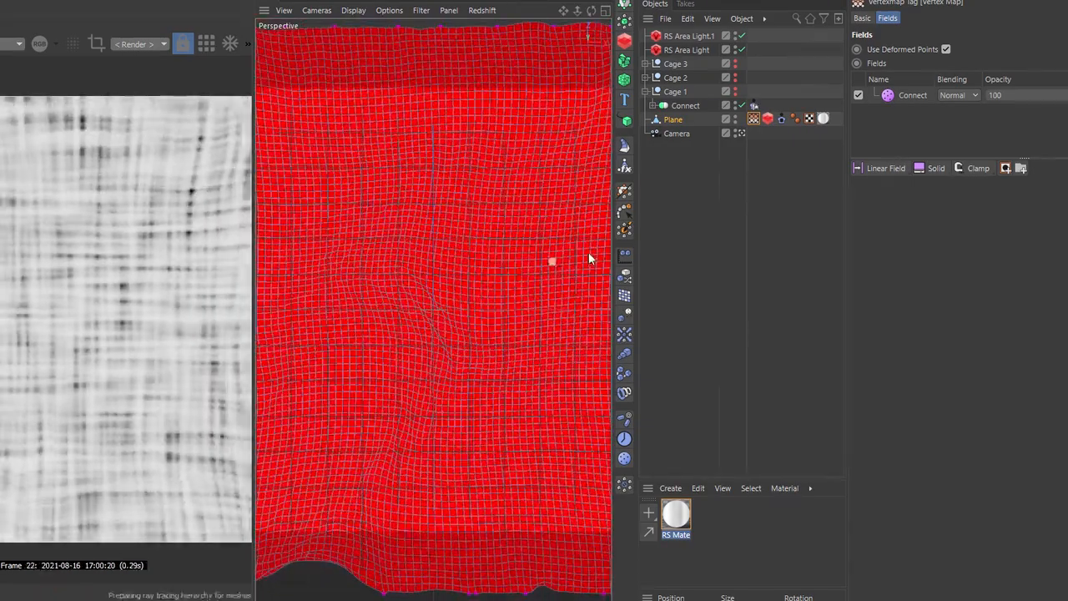
left_click(741, 135)
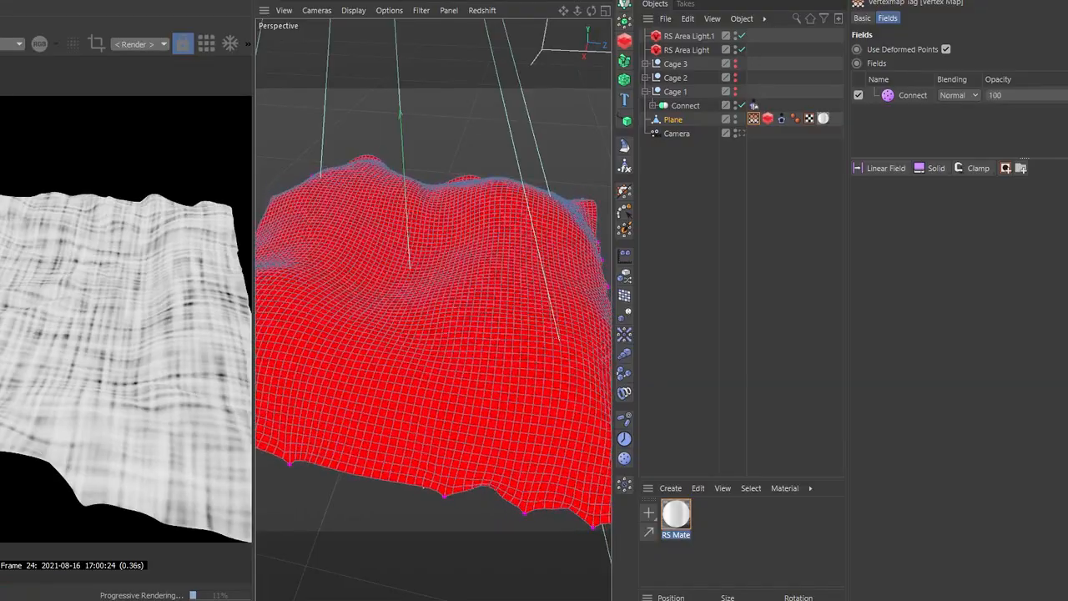
left_click(736, 91, "alt")
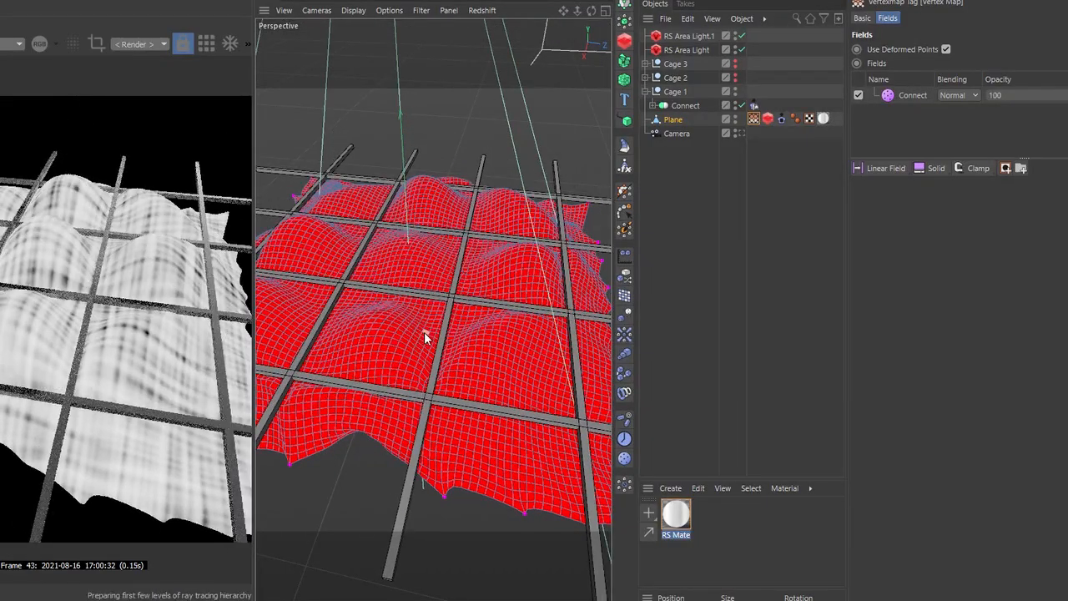
Set the Connect field layer's Mode to Surface and its Radius to 43
left_click(910, 95)
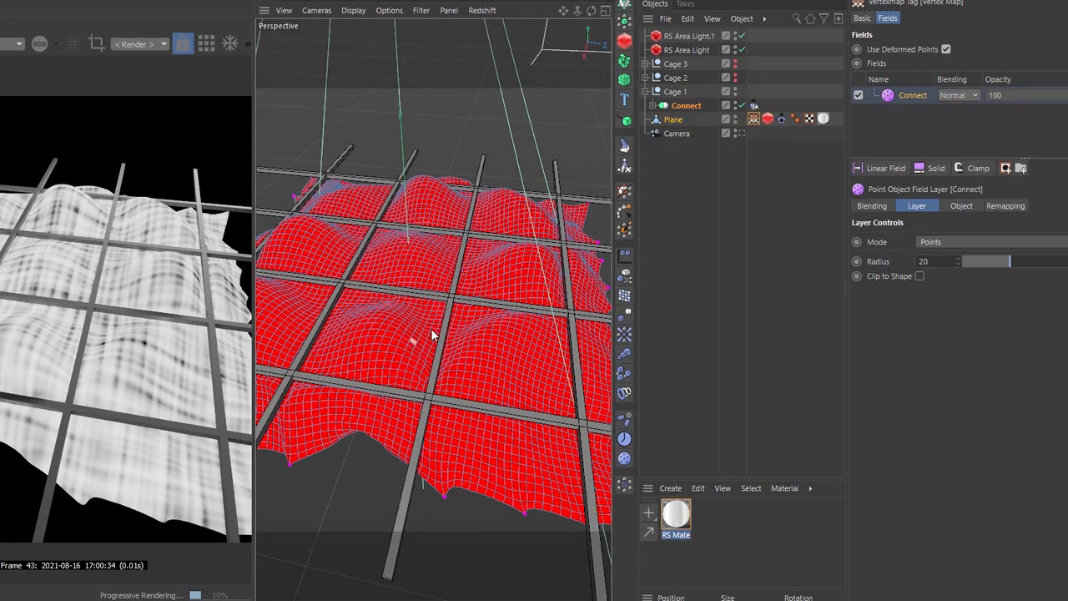
left_click(931, 242)
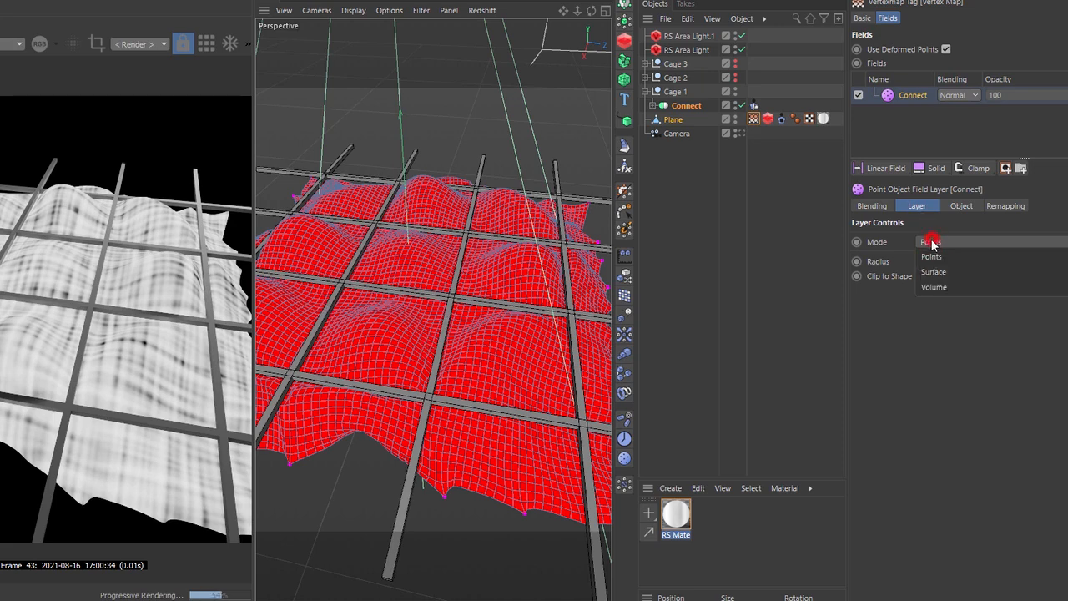
left_click(945, 269)
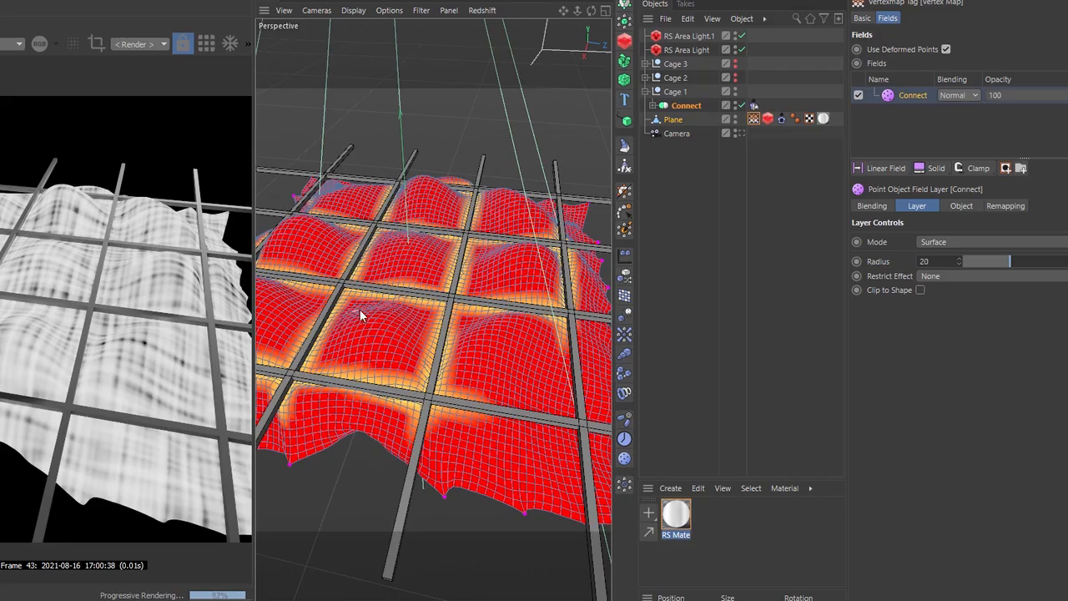
left_click_drag(1005, 262, 1065, 261)
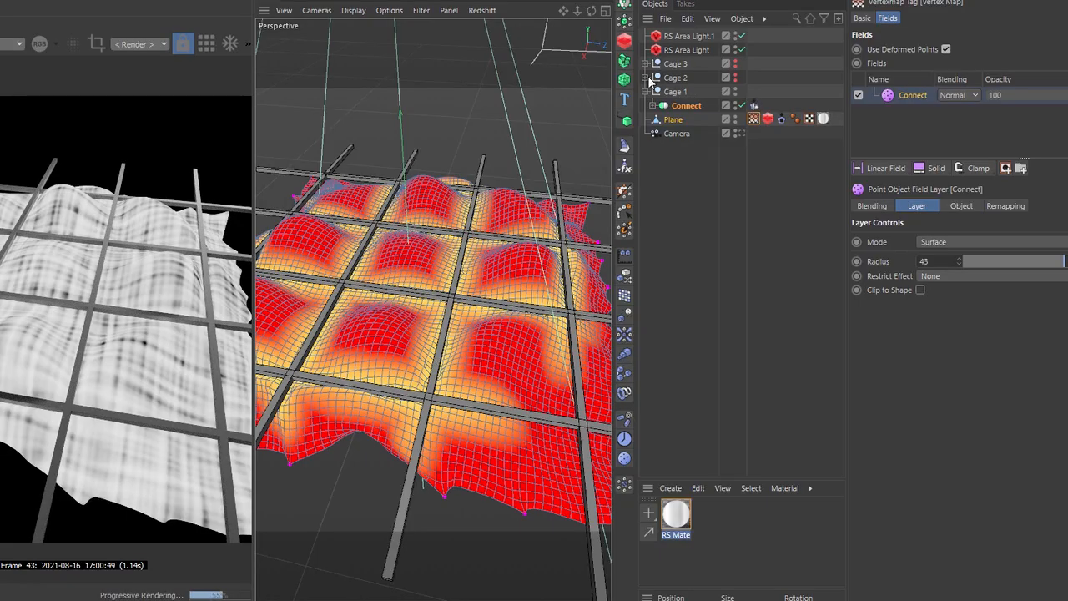
Add Cage 2's Connect object to the Vertex Map's fields with Add blending
left_click(646, 78)
left_click_drag(685, 92, 916, 93)
left_click(966, 94)
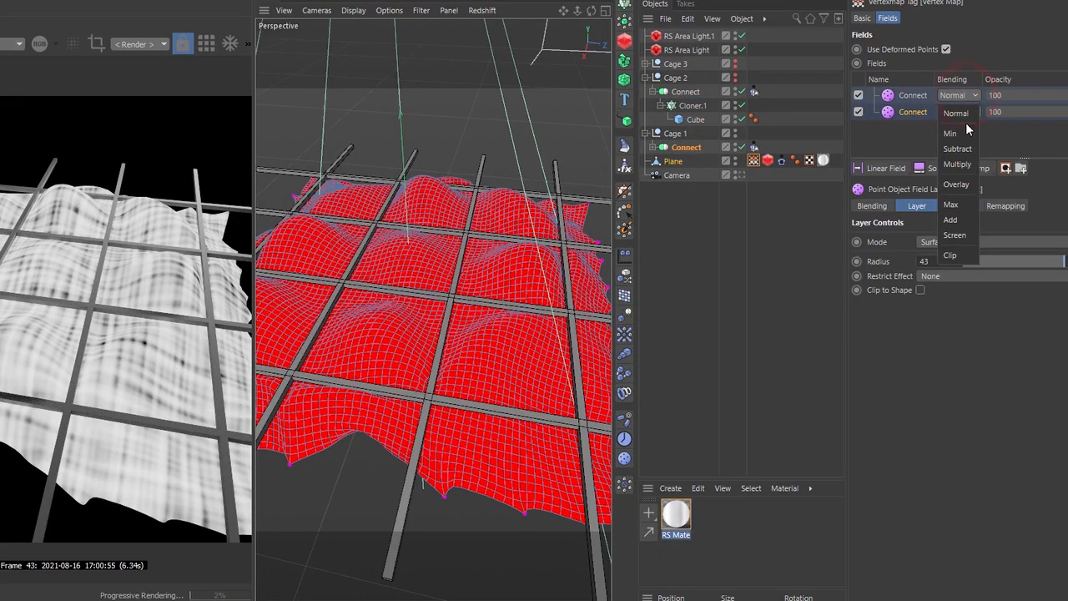
left_click(956, 220)
Add Cage 3's Connect object as a further field layer with its Blending set to Add
left_click(648, 65)
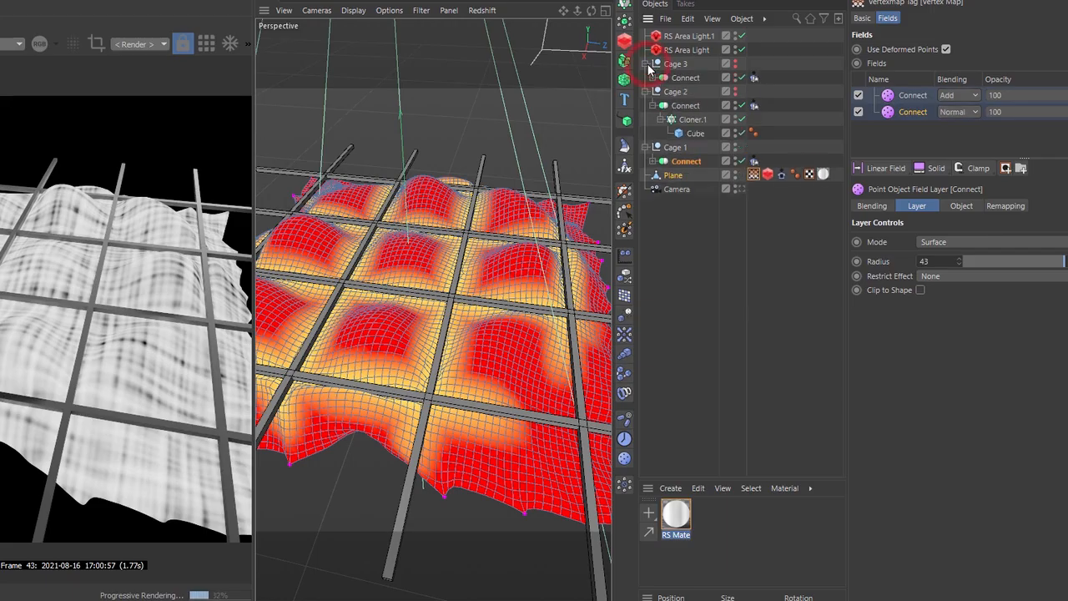
left_click_drag(686, 78, 902, 97)
left_click(958, 94)
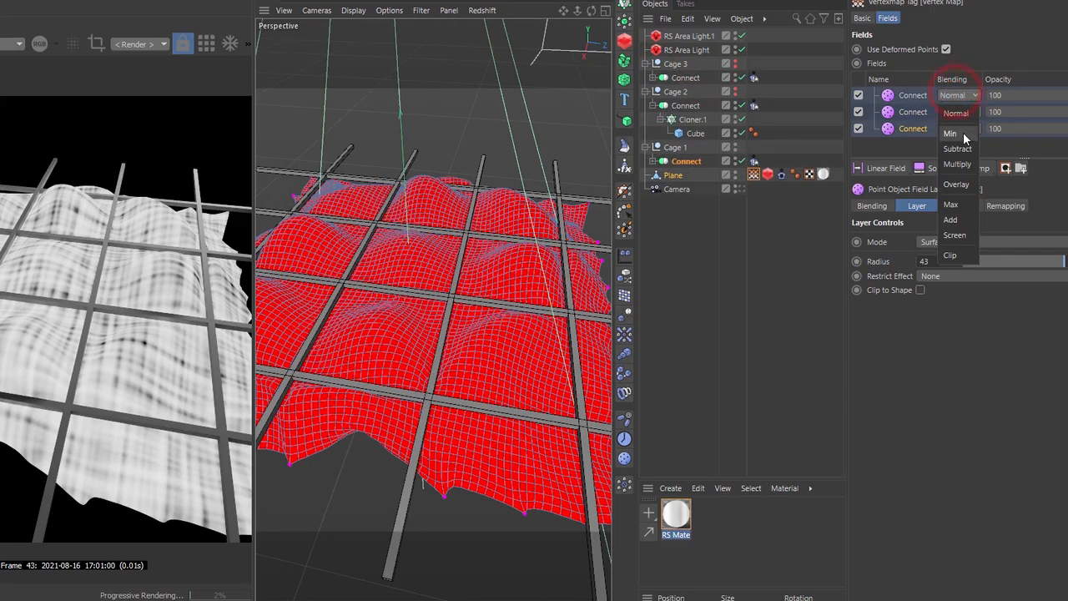
left_click(957, 221)
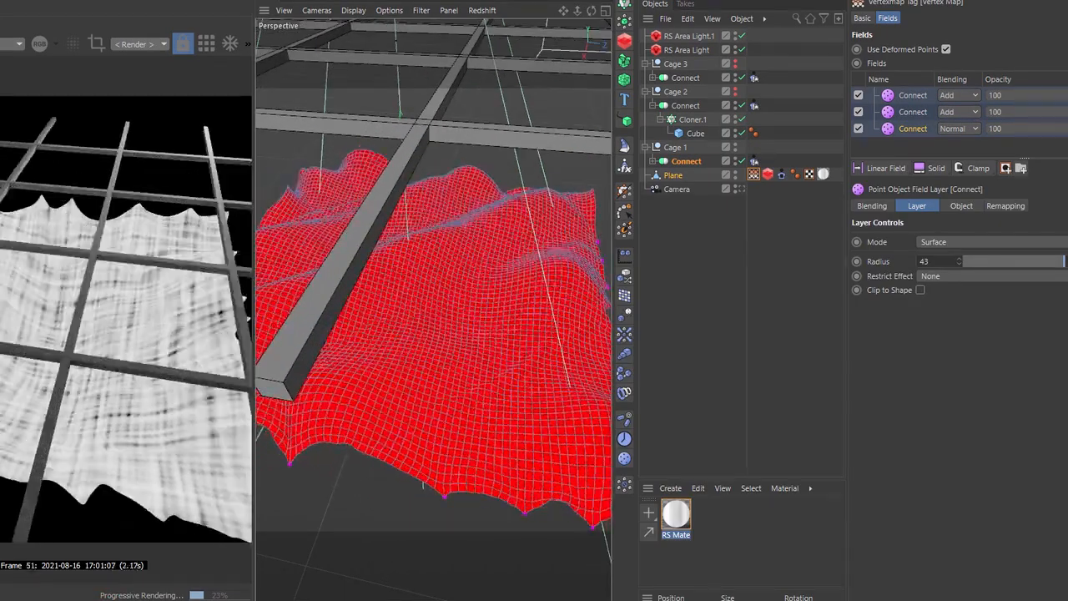
Set all three Connect field layers to Surface mode with Radius 30 and return to the scene camera's view
left_click(907, 112)
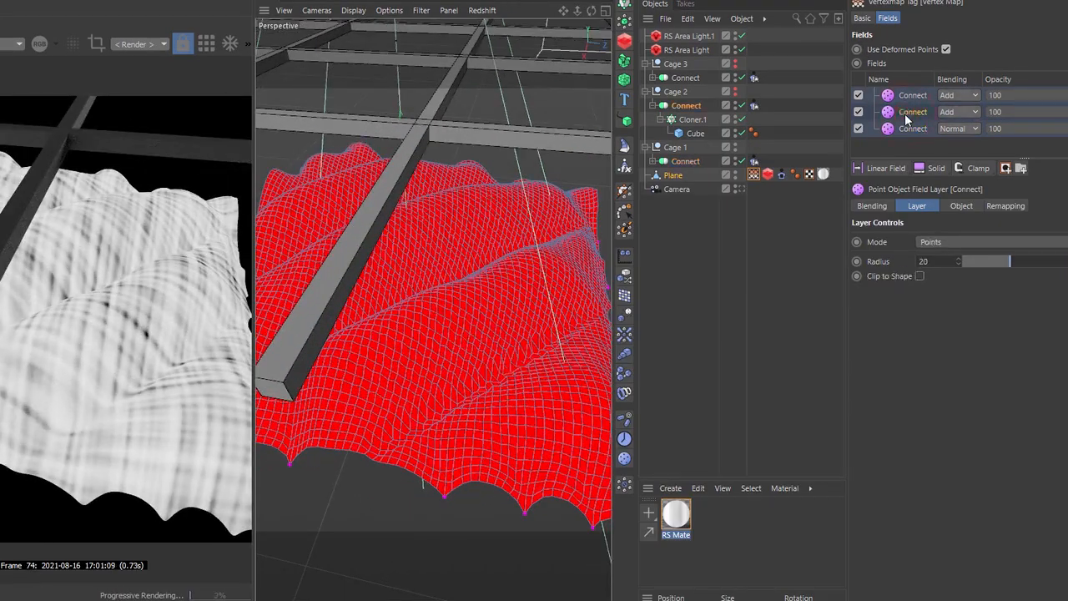
left_click_drag(918, 146, 899, 93)
left_click(943, 241)
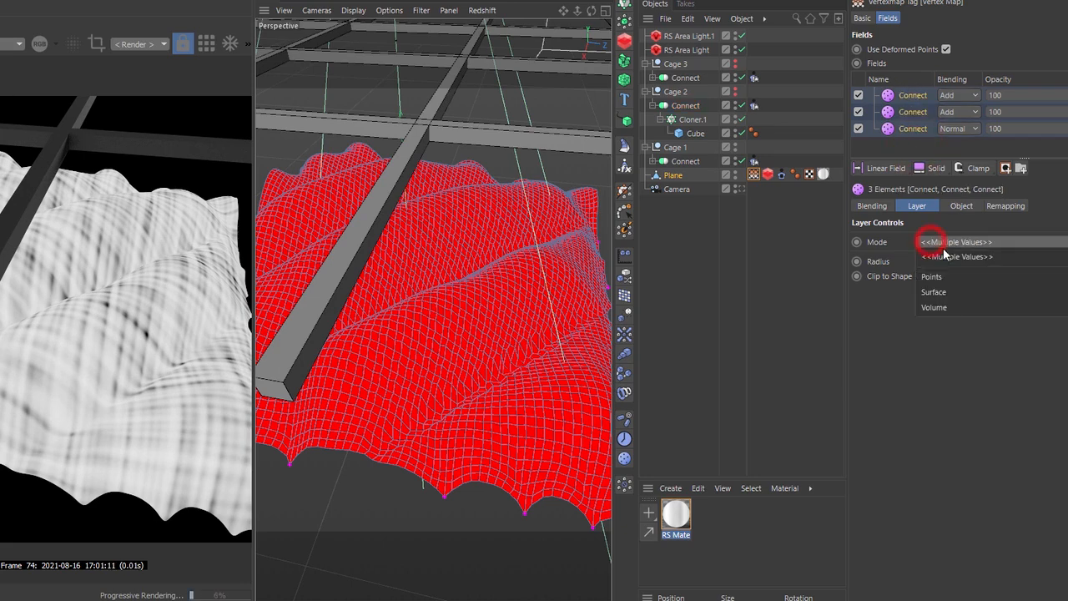
left_click(948, 291)
type("30")
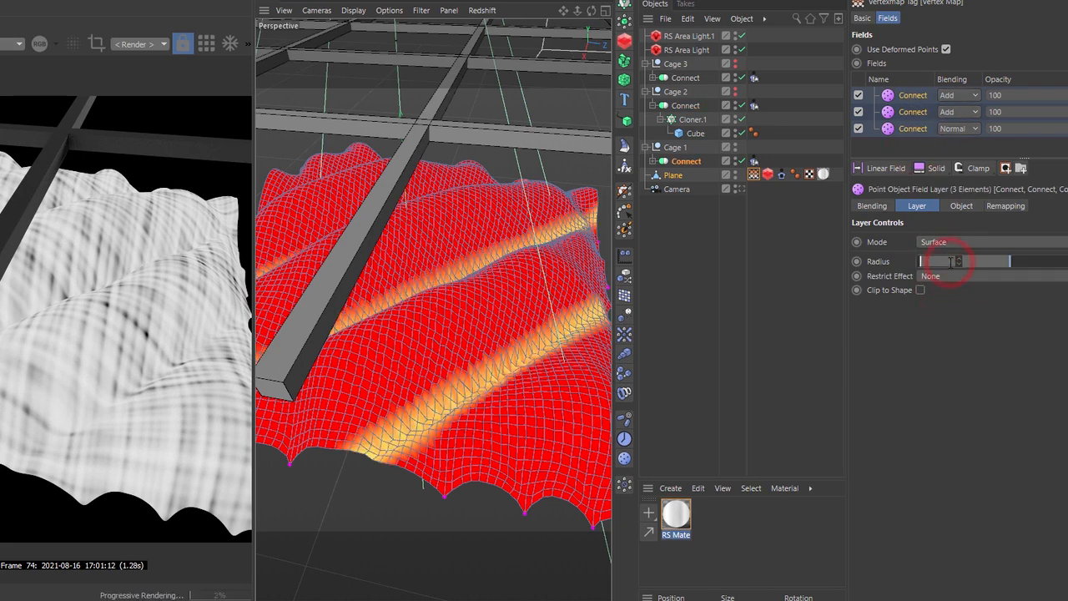
key("Return")
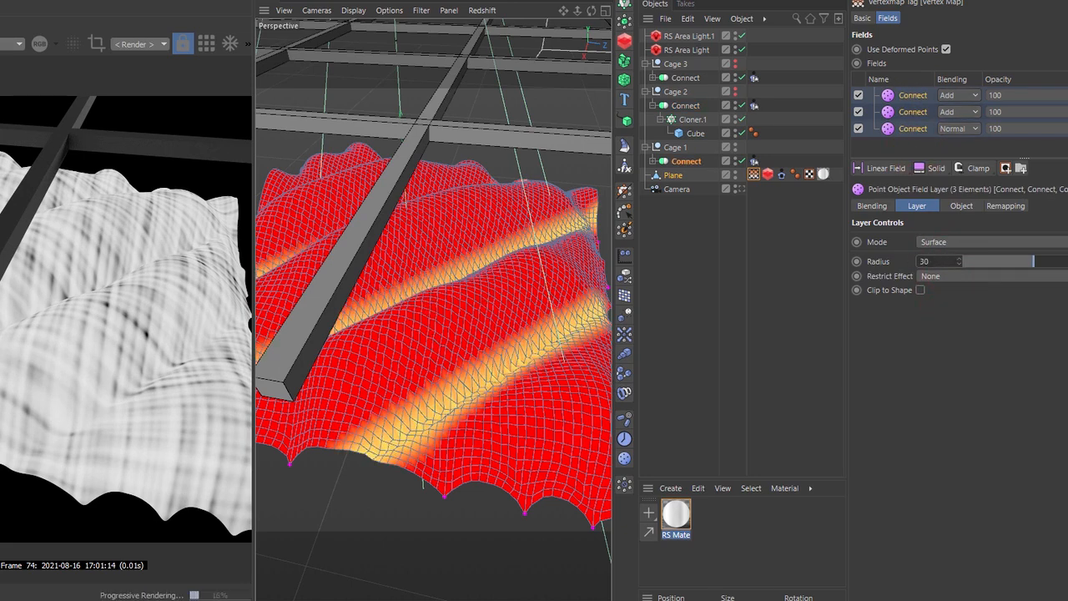
key("F8")
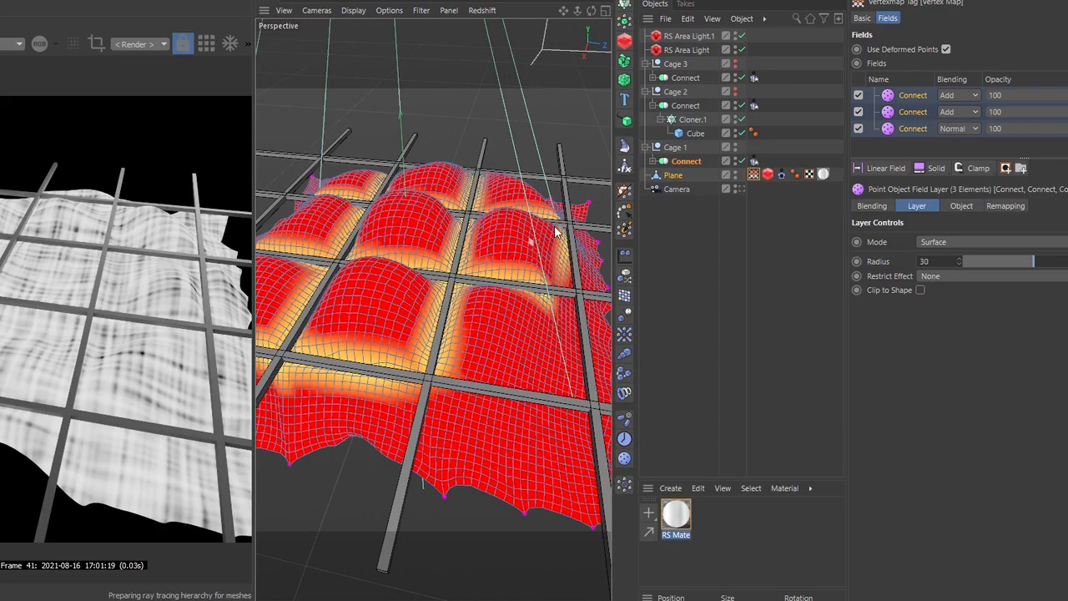
left_click(739, 187)
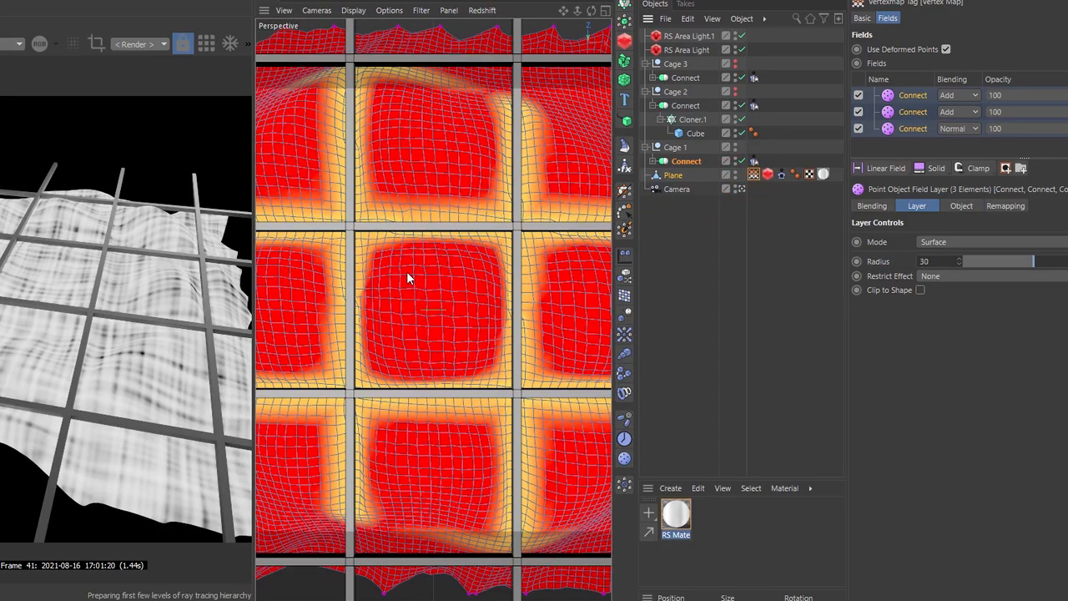
Add a Vertex Attribute node that uses the Plane's Vertex Map to the RS Material graph and connect it to the Output's Surface
left_click(676, 511)
double_click(676, 511)
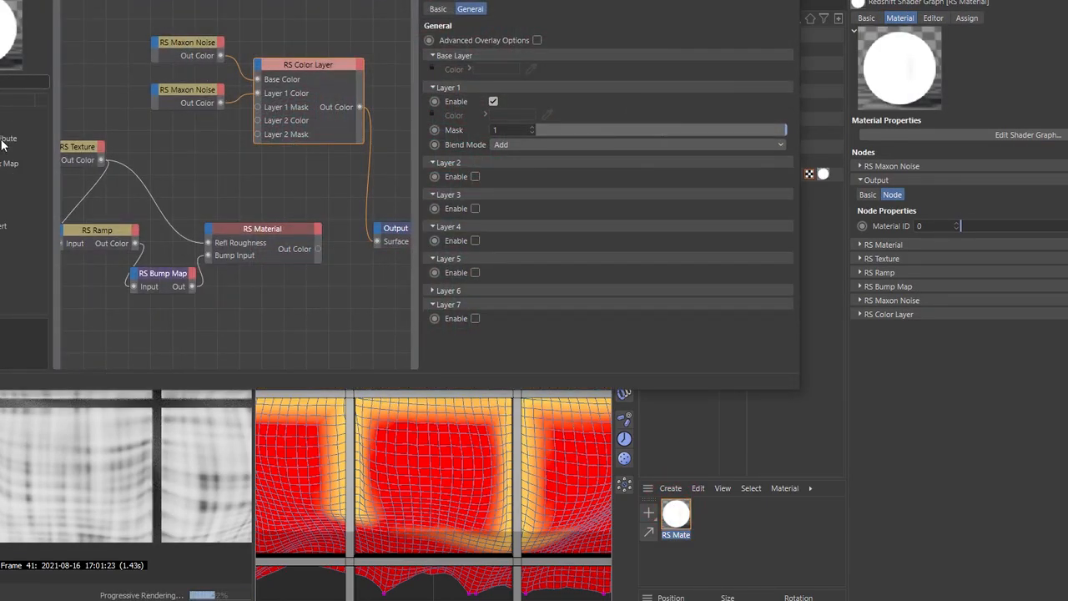
left_click_drag(4, 140, 203, 162)
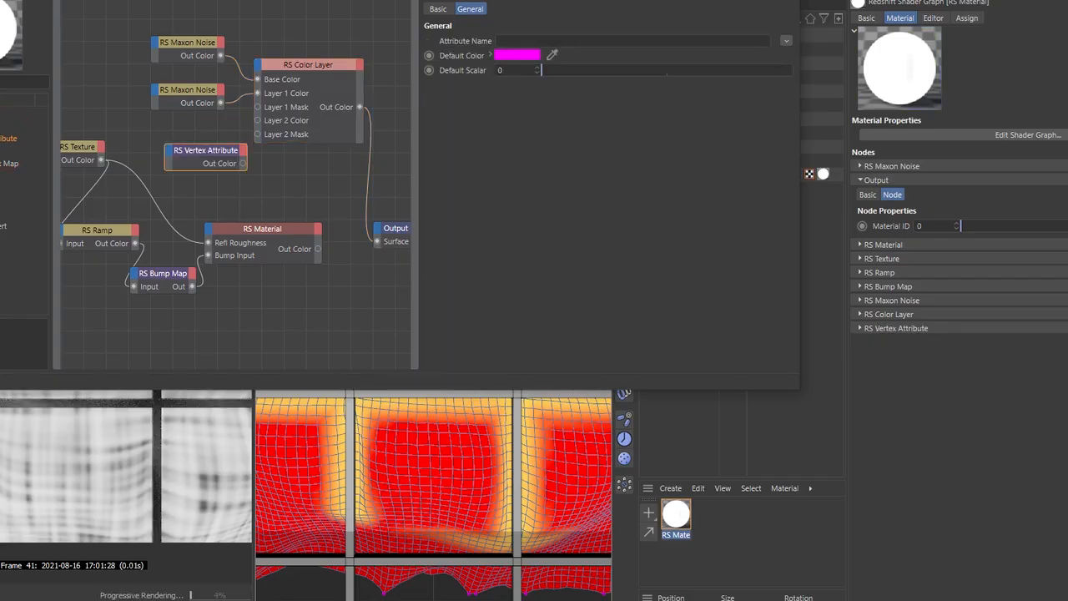
left_click_drag(568, 0, 445, 129)
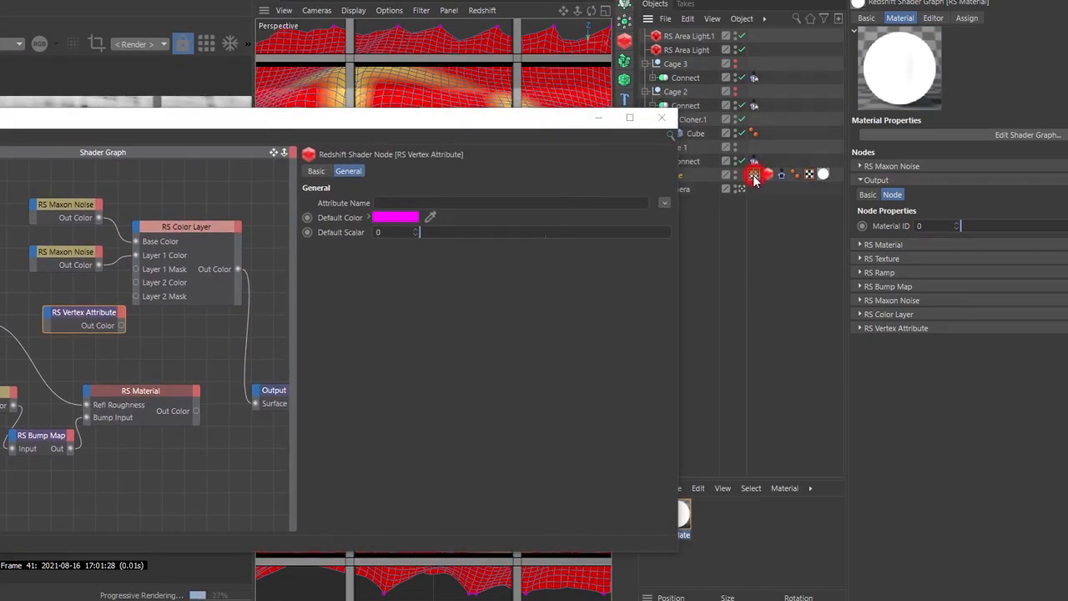
left_click_drag(754, 173, 544, 204)
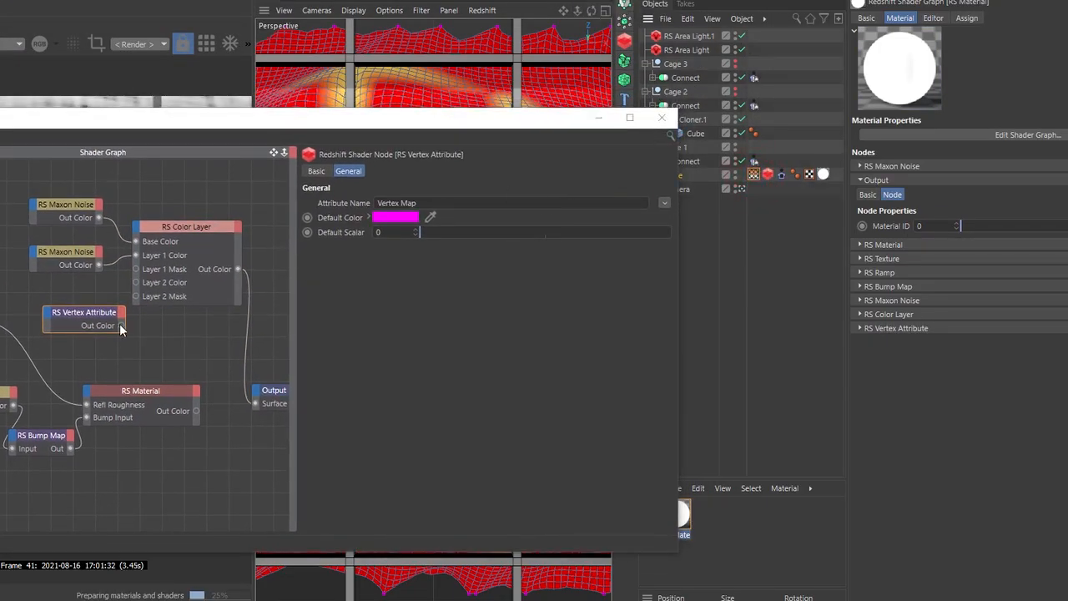
left_click_drag(121, 325, 255, 403)
left_click_drag(195, 120, 614, 124)
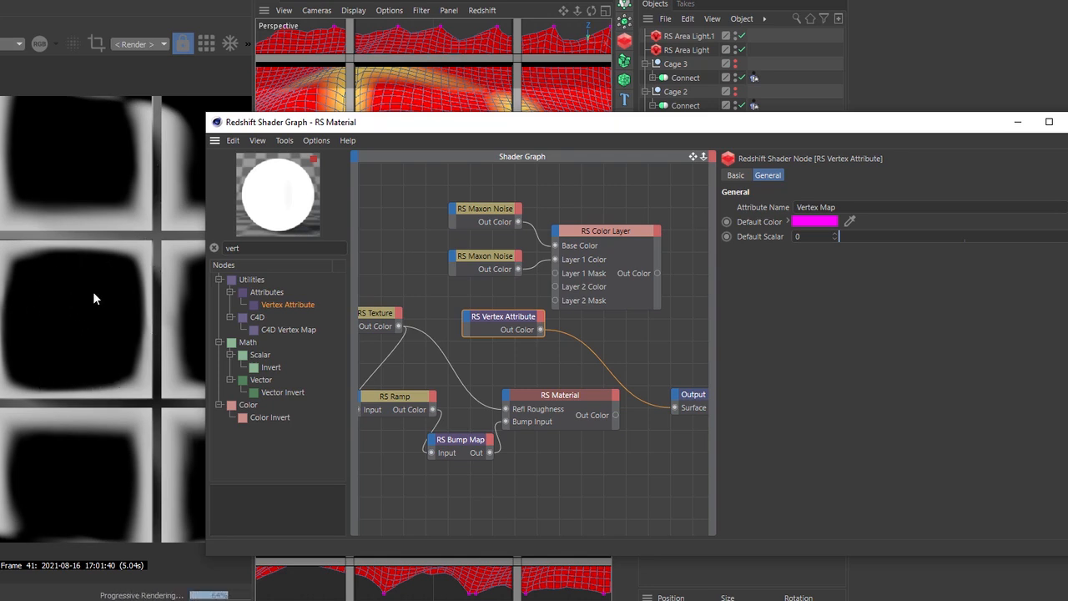
Remove the Color Layer's Layer 1 Mask and Layer 2 Mask ports and connect its Out Color to the Output's Surface
left_click(556, 273)
double_click(557, 298)
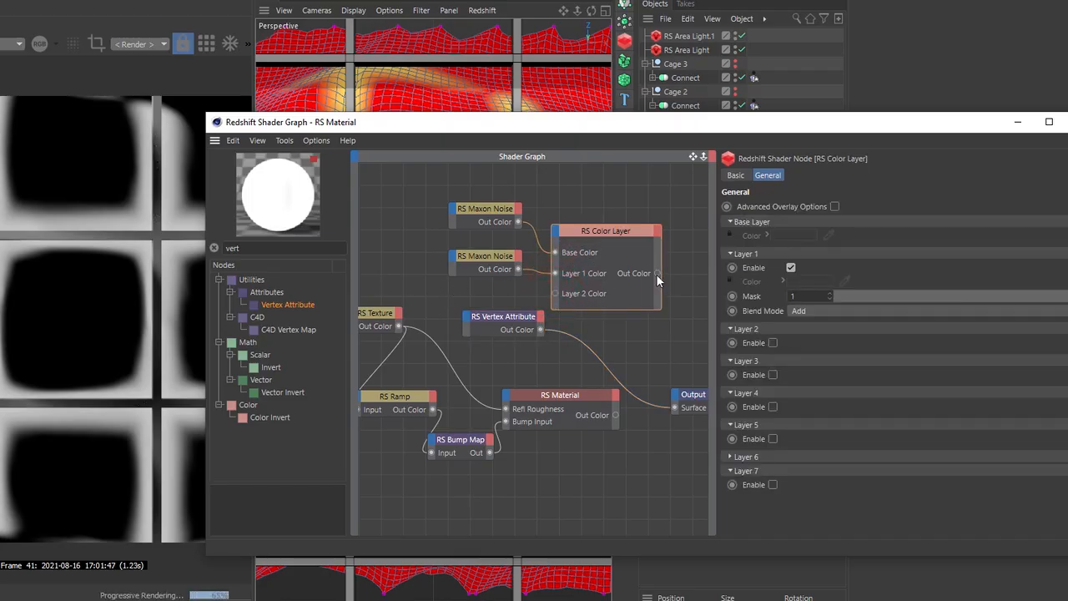
left_click_drag(671, 392, 674, 406)
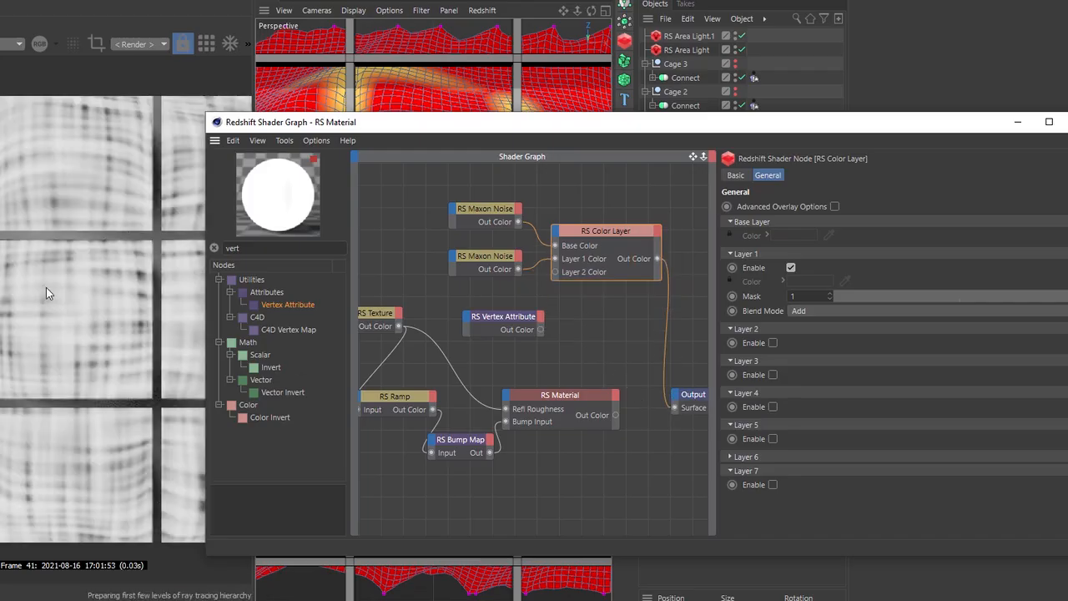
Connect the Vertex Attribute to the Color Layer's Layer 2 Color, enable Layer 2 and set its Blend Mode to Multiply
left_click_drag(541, 330, 555, 272)
left_click(592, 226)
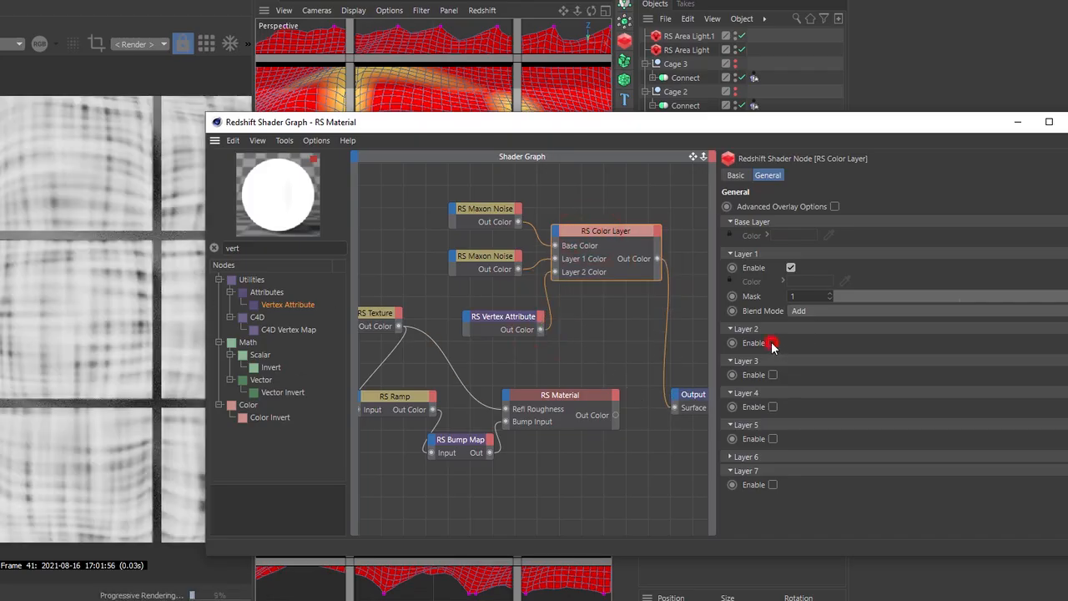
left_click(773, 343)
left_click(806, 386)
left_click(833, 434)
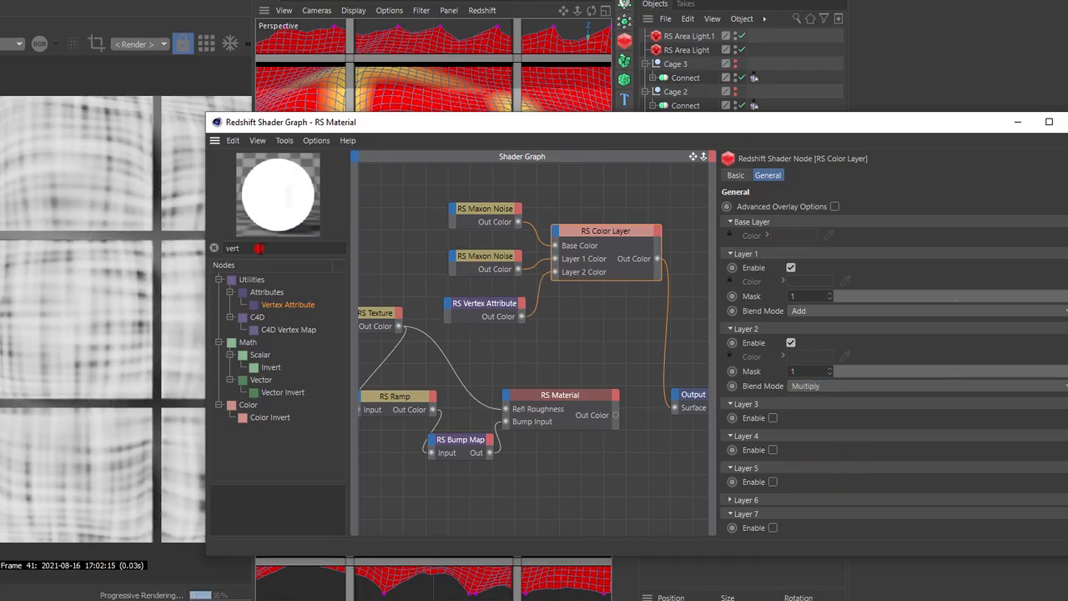
Add a Ramp node to the shader graph and wire it between the Vertex Attribute and the Color Layer's Layer 2 Color
type("ramp")
left_click(261, 292)
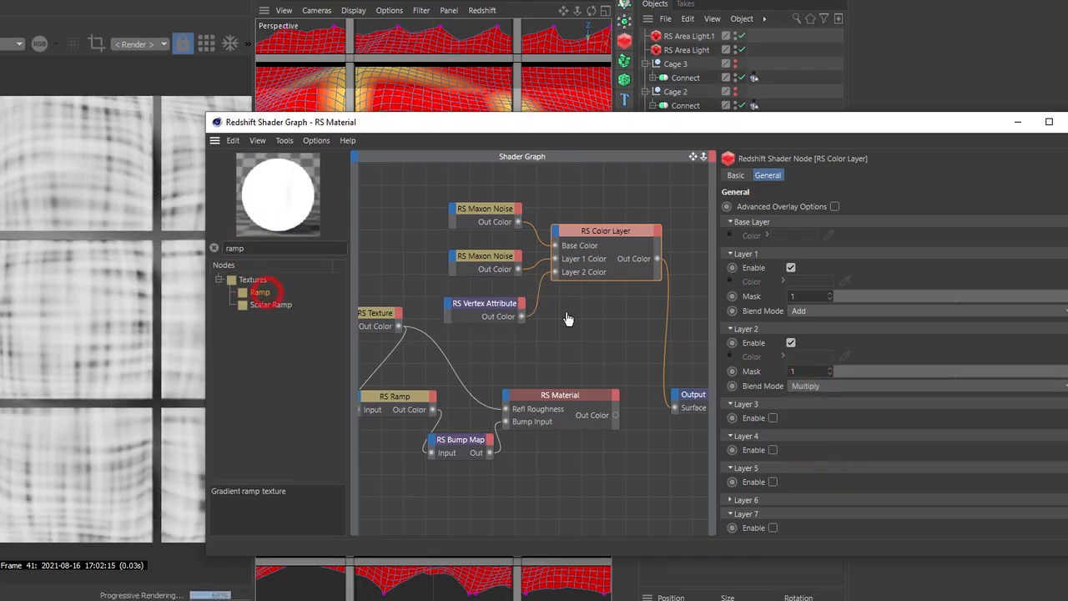
left_click_drag(568, 319, 561, 319)
left_click_drag(496, 310, 557, 276)
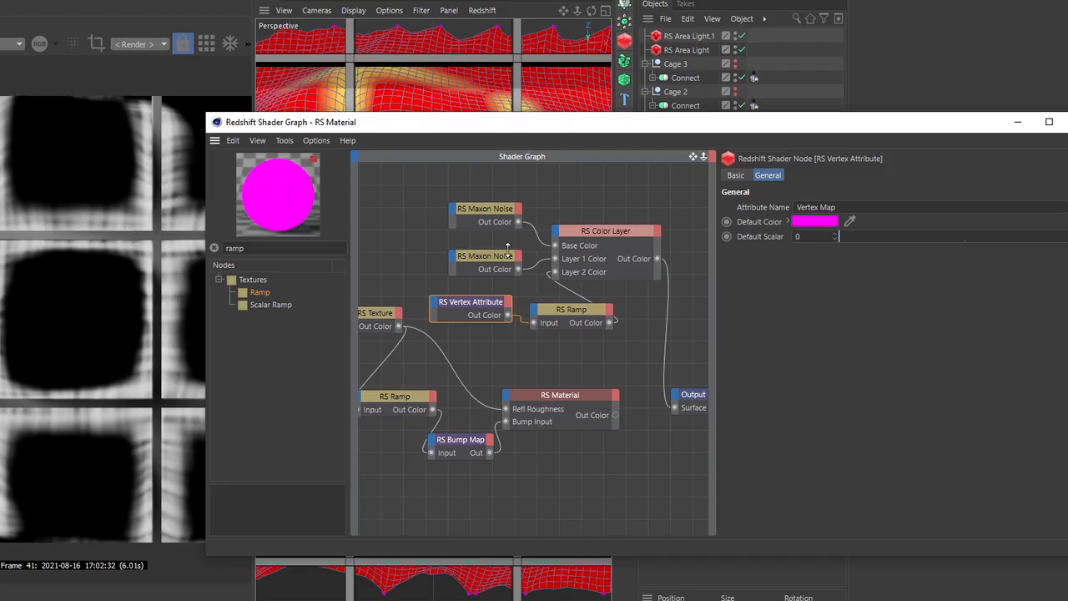
Move the new Ramp's white knot inward to about 60% of the gradient and test its Noise Amount, resetting it to 0
left_click(581, 317)
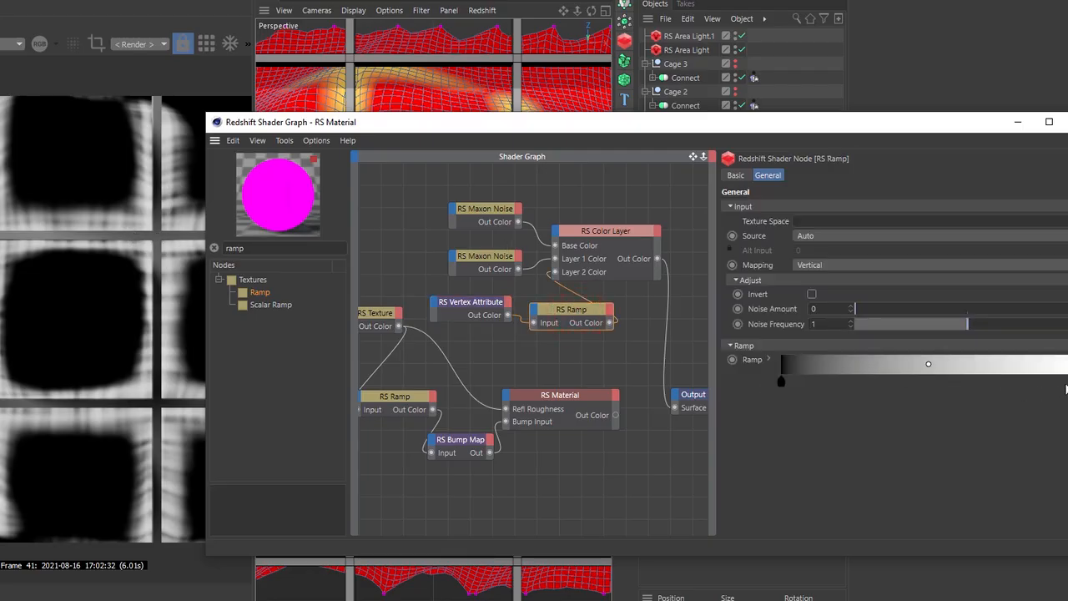
left_click_drag(1066, 382, 957, 384)
left_click_drag(864, 312, 1065, 312)
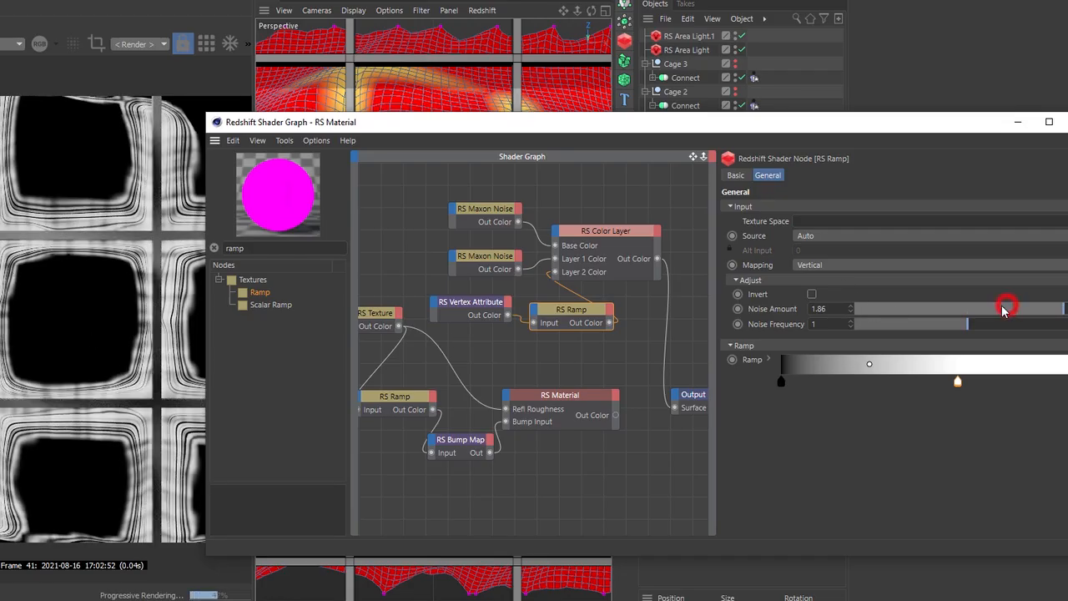
left_click_drag(1005, 309, 849, 309)
left_click(1067, 122)
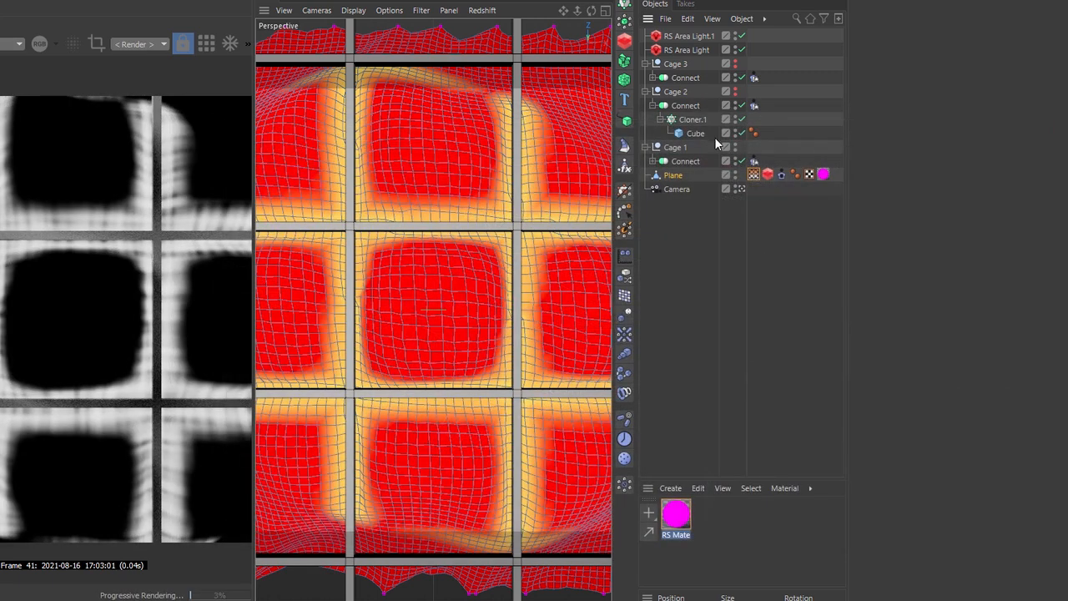
Set the Radius of all three Connect field layers in the Plane's Vertex Map to 40
left_click(752, 178)
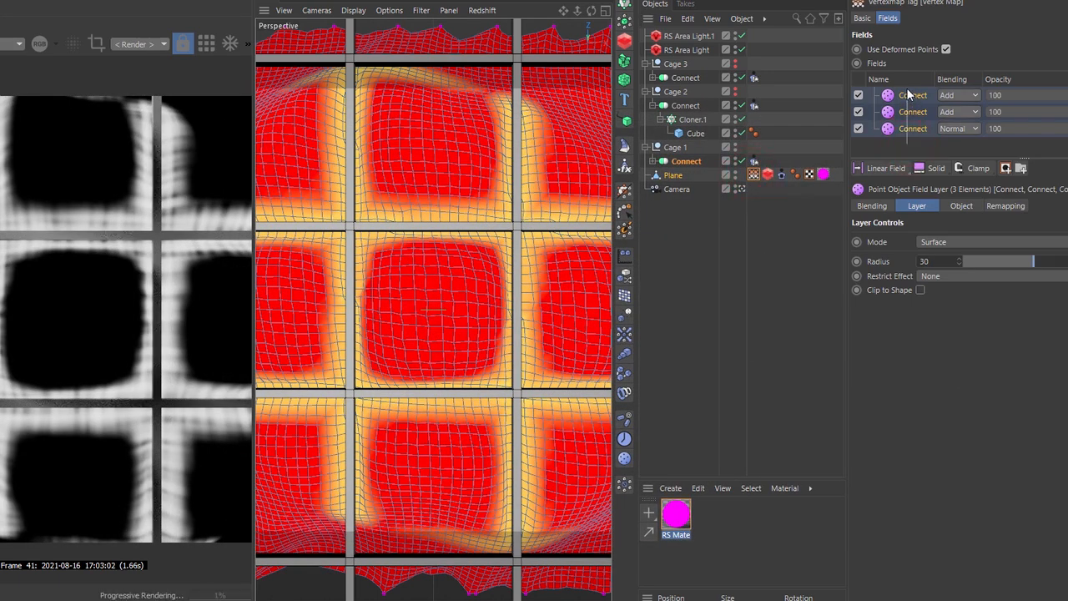
left_click(923, 261)
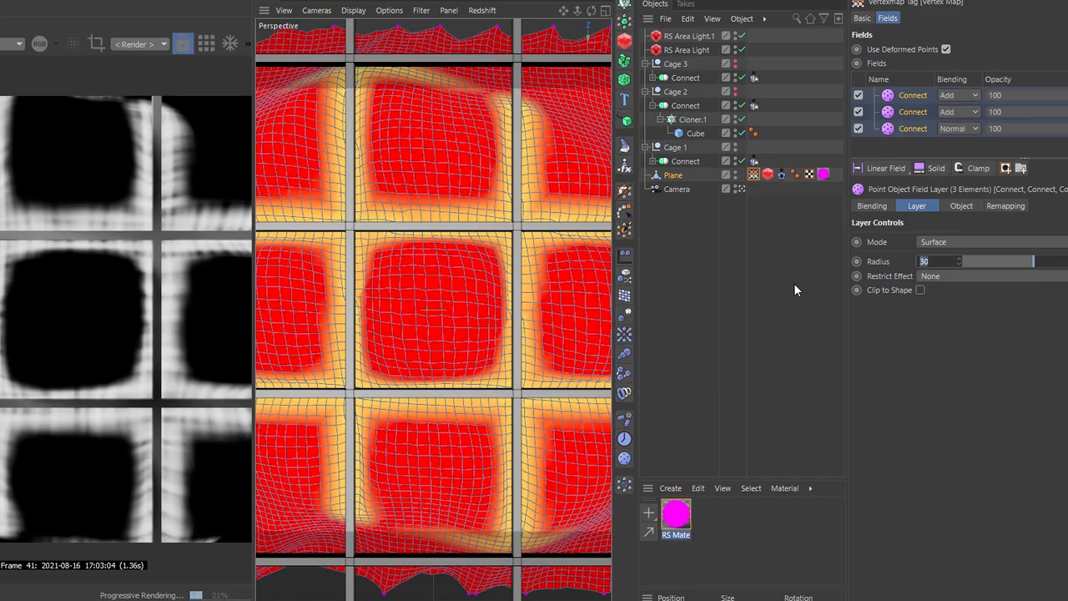
type("40")
key("Return")
Reconnect the RS Material's Out Color to the Output's Surface and move the noise and Color Layer network below the material nodes
double_click(677, 515)
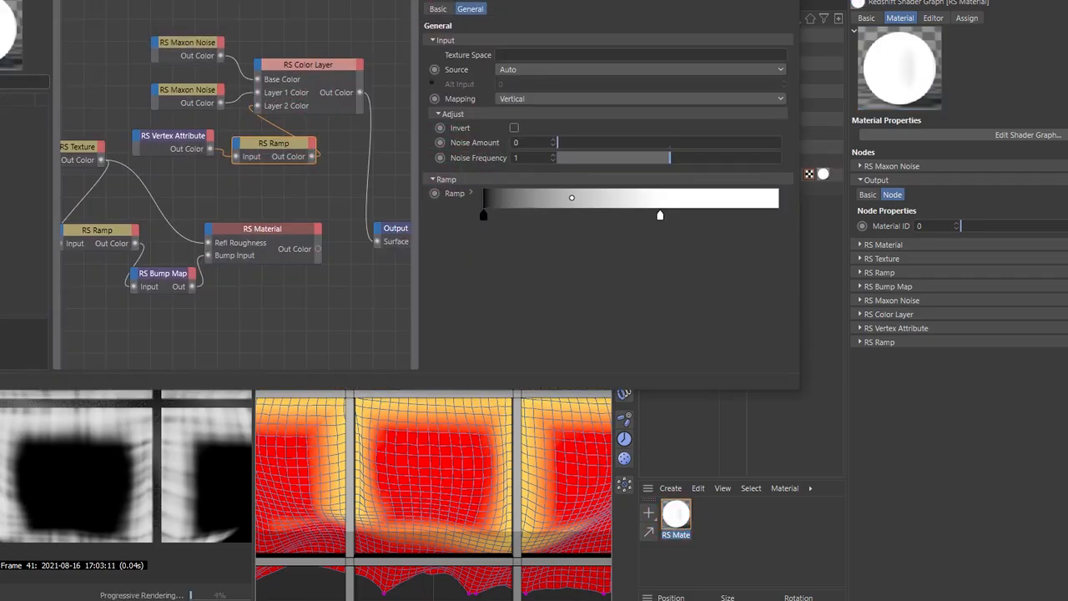
left_click_drag(318, 248, 379, 242)
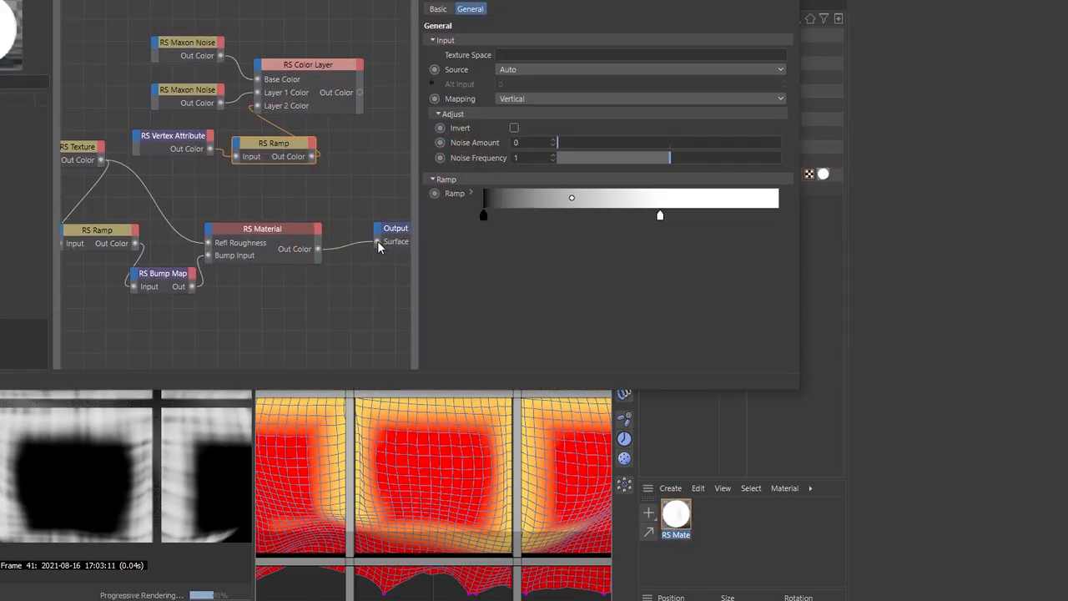
left_click_drag(301, 161, 337, 174)
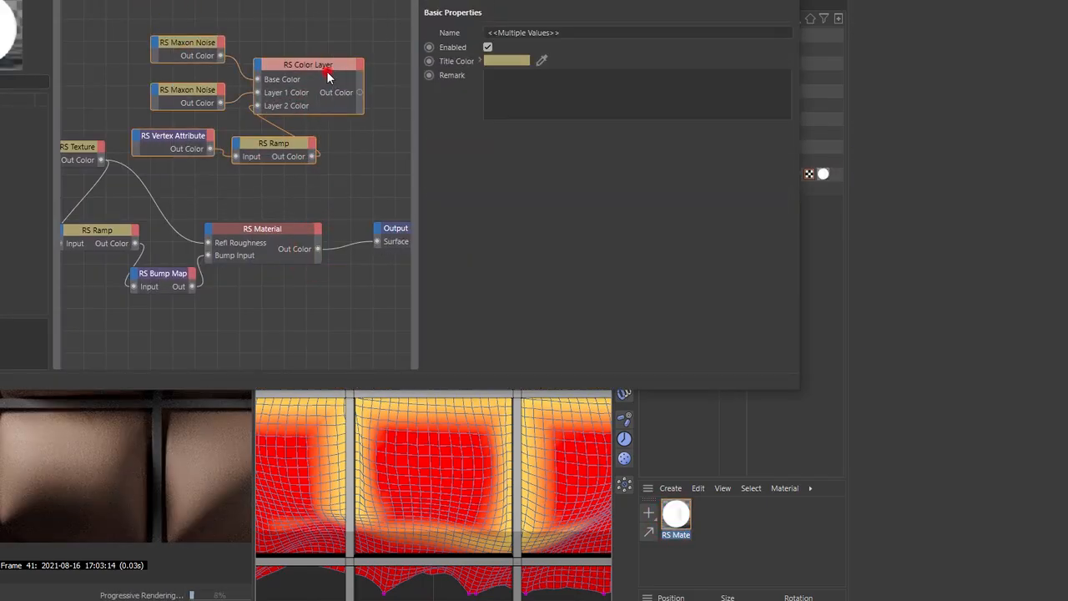
left_click_drag(328, 77, 176, 353)
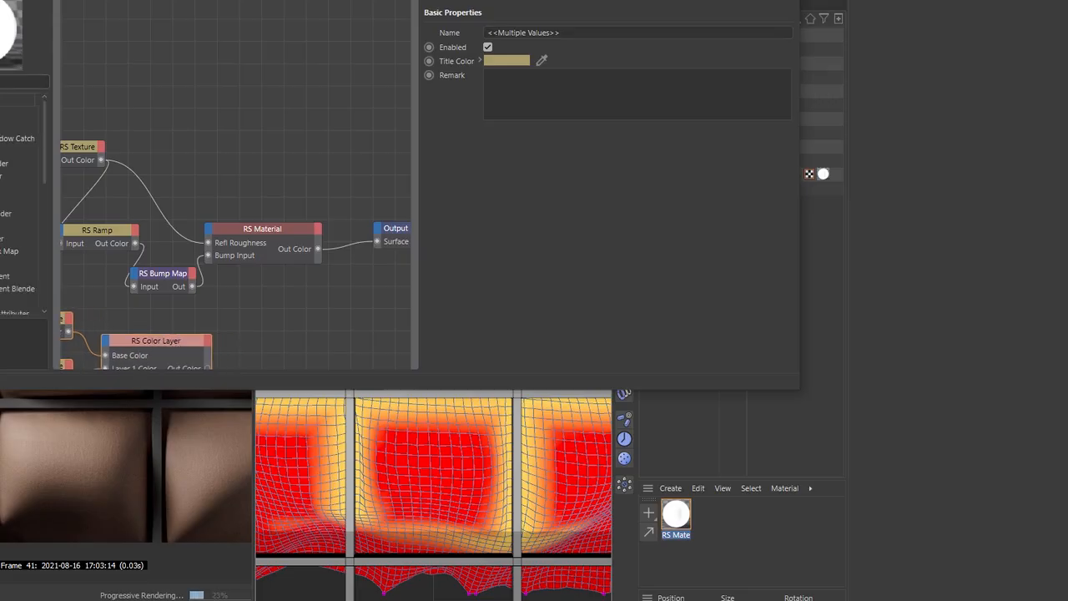
Add a Displacement node, feed the Color Layer's Out Color into its Tex Map, and connect its Out to the Output's Displacement
left_click_drag(285, 344, 284, 345)
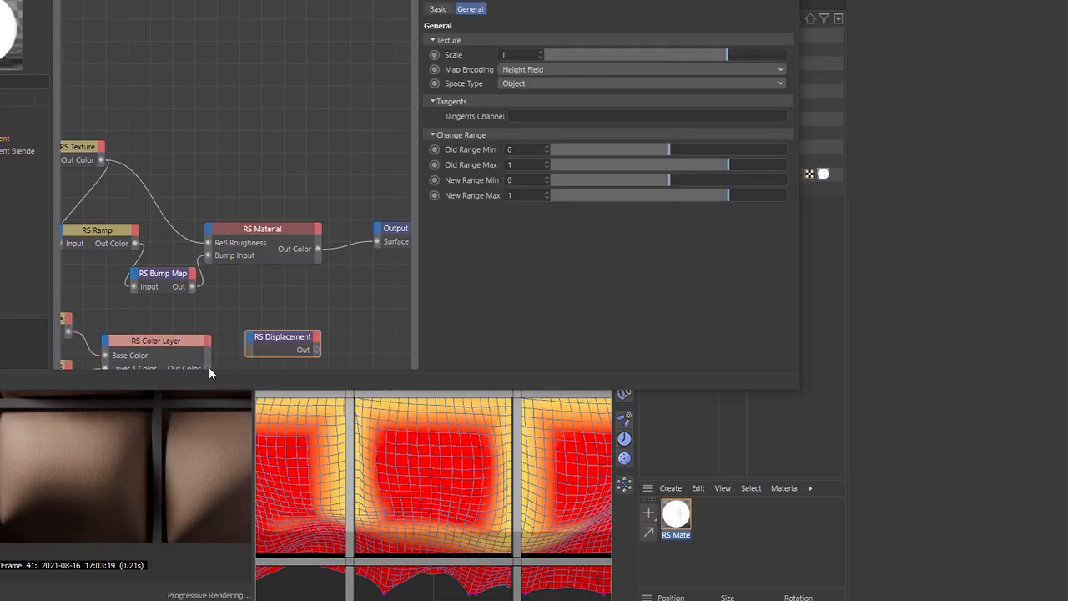
left_click_drag(208, 367, 253, 339)
mouse_move(281, 359)
left_click(333, 362)
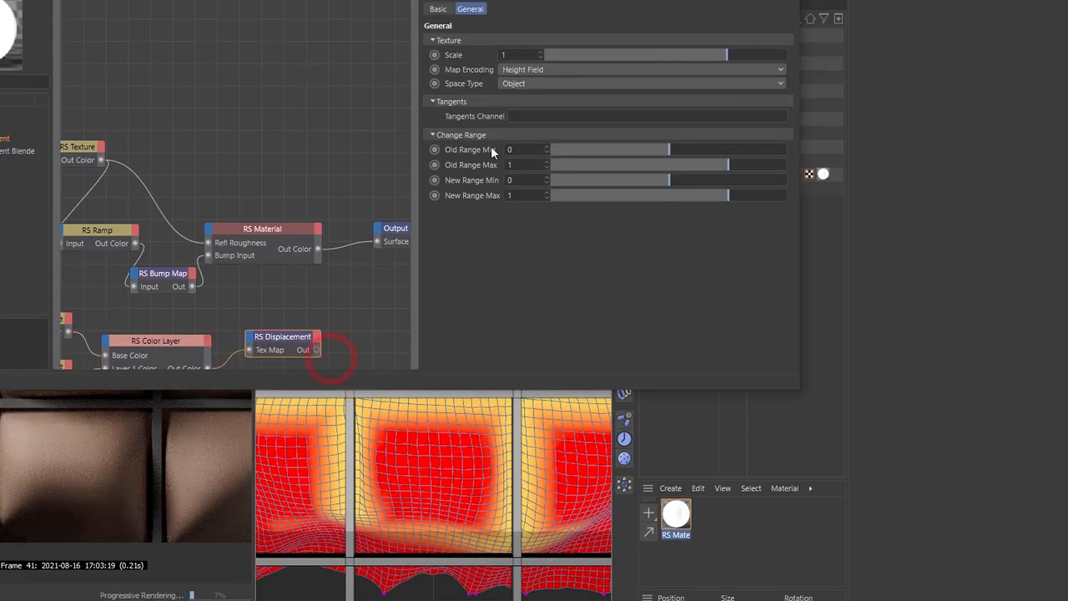
left_click_drag(370, 241, 382, 240)
left_click(399, 233)
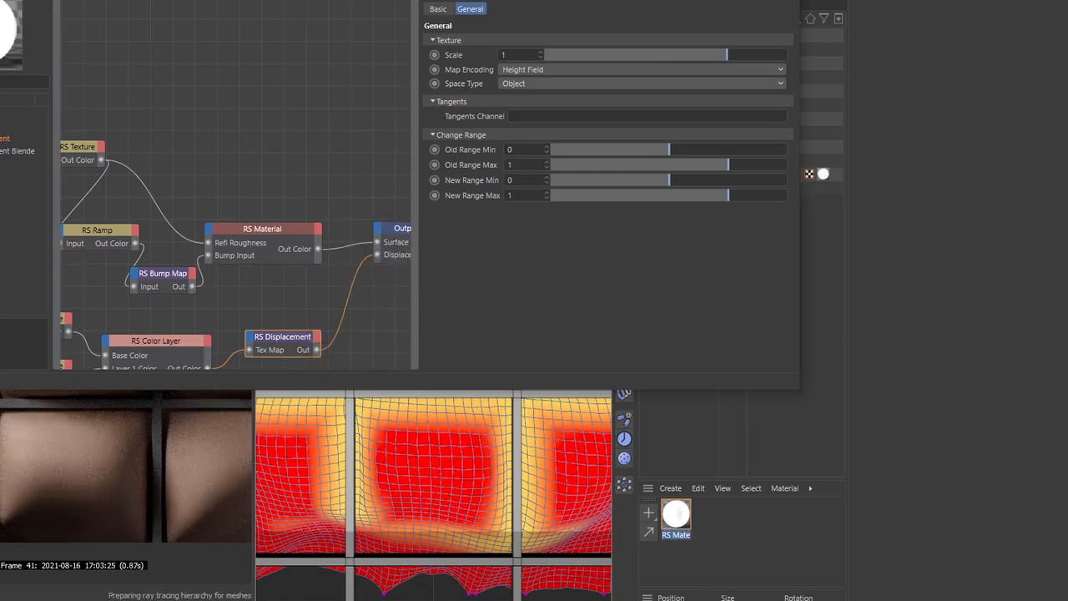
Collapse the Cage 3 and Cage 2 hierarchies and hide Cage 1 in the viewport and render
left_click(786, 2)
left_click(645, 63)
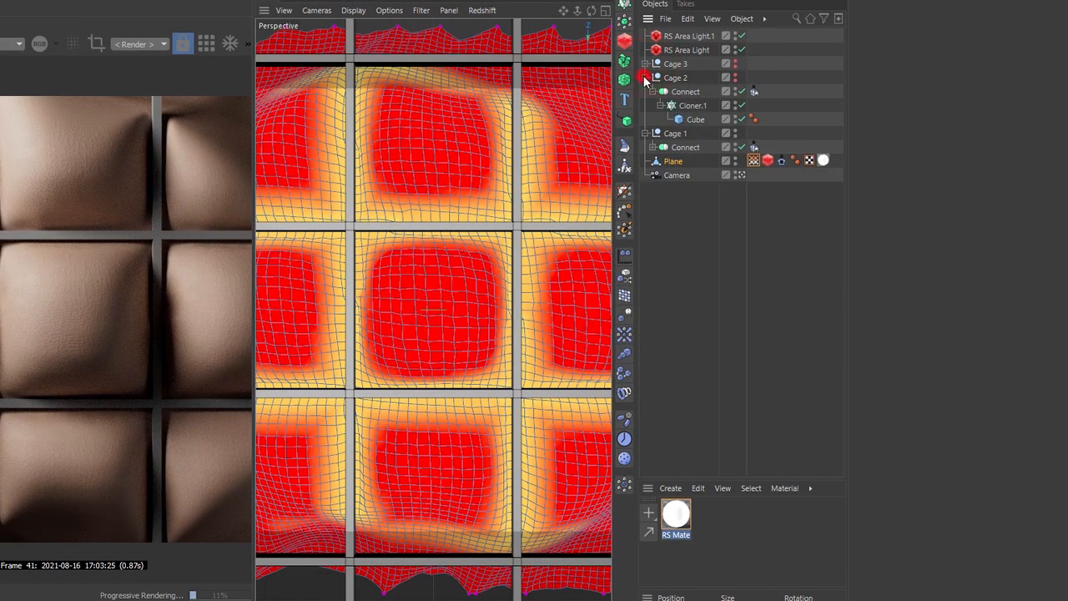
left_click(645, 77)
left_click(736, 89)
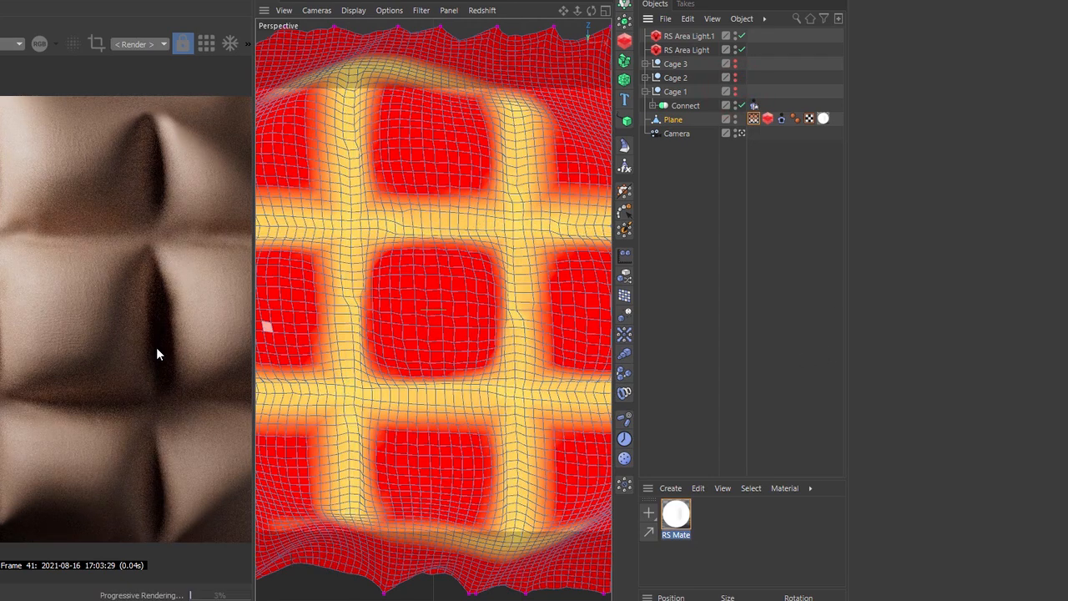
Enable Displacement on the Plane's Redshift Object tag and set both Maximum Displacement and Displacement Scale to 2
left_click(767, 120)
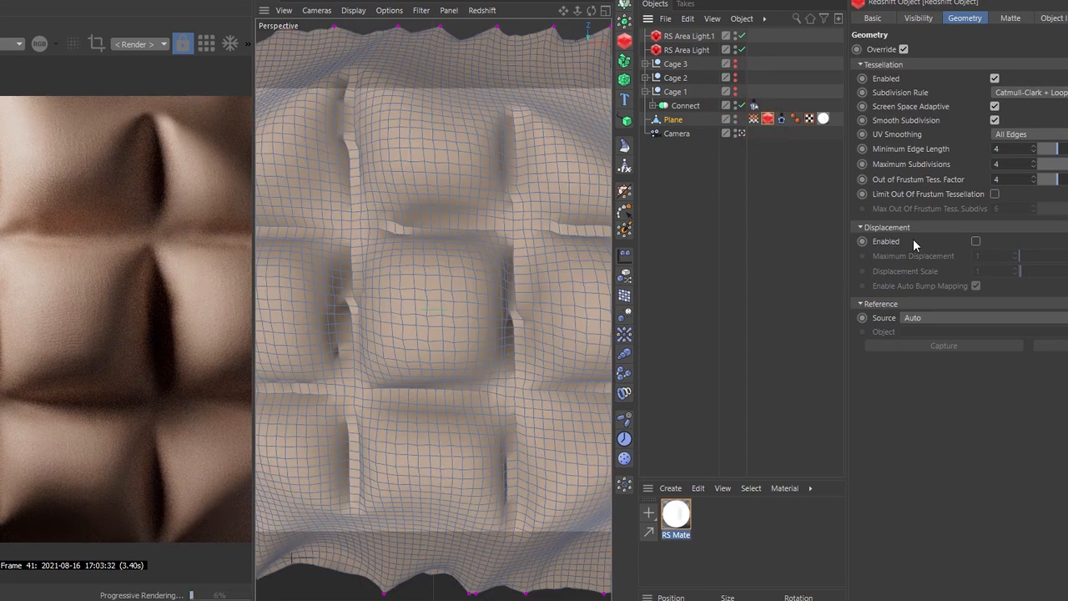
left_click(976, 241)
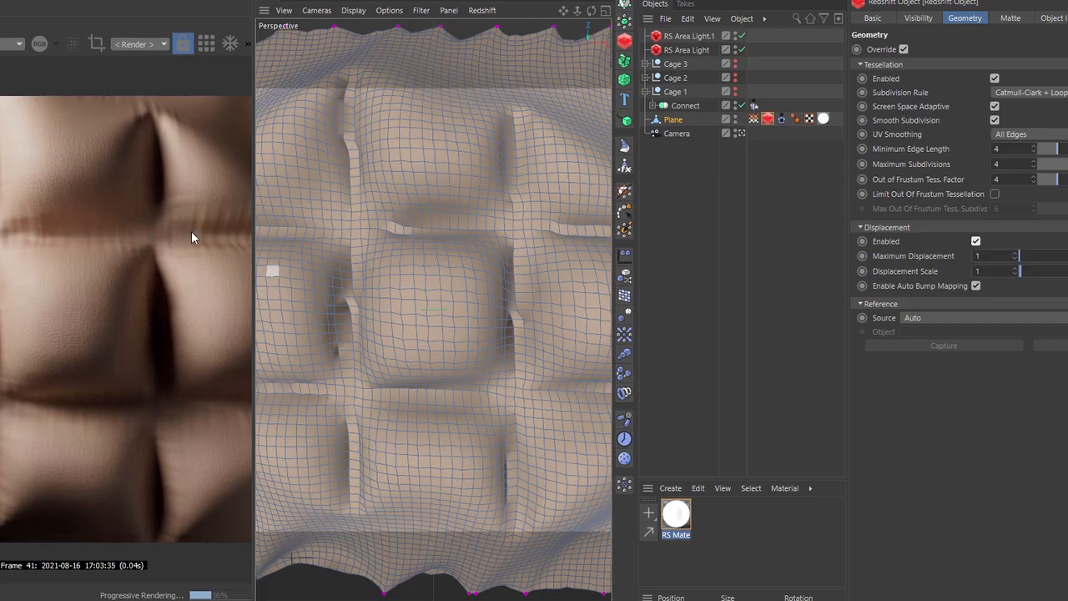
left_click_drag(991, 271, 944, 266)
type("2")
key("Return")
type("2")
key("Return")
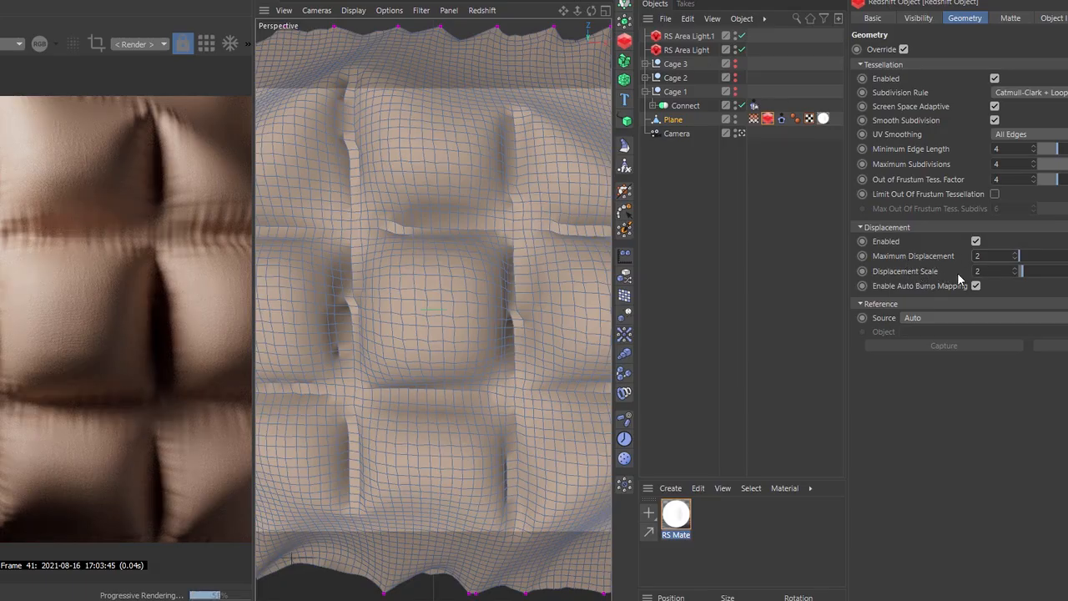
left_click(937, 261)
Set the Overall Scale of both Maxon Noise nodes in the RS Material graph to about 0.52
double_click(676, 514)
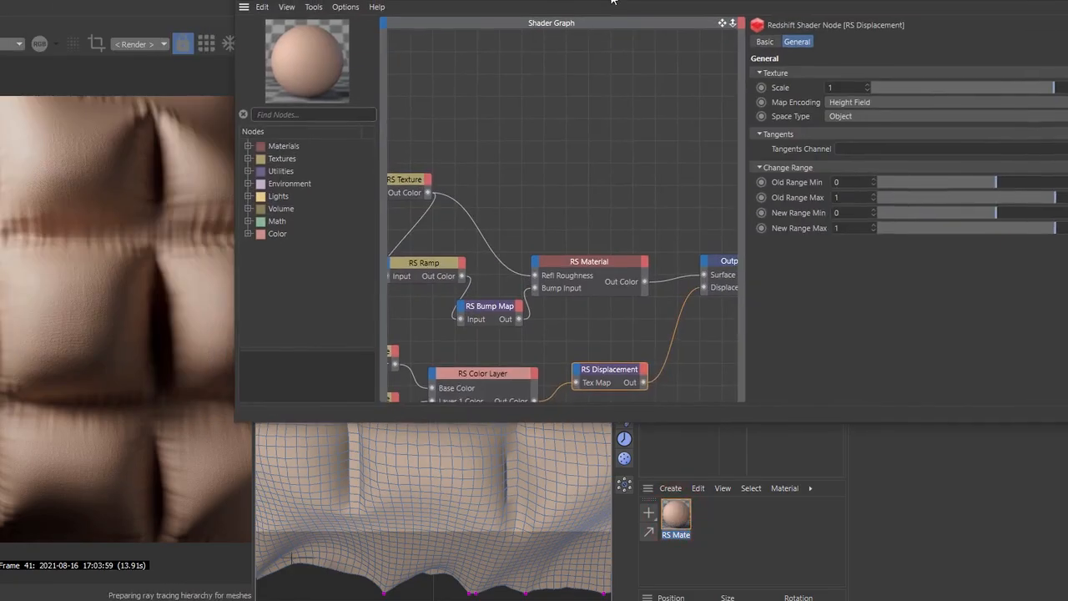
left_click_drag(613, 2, 633, 3)
left_click(742, 24)
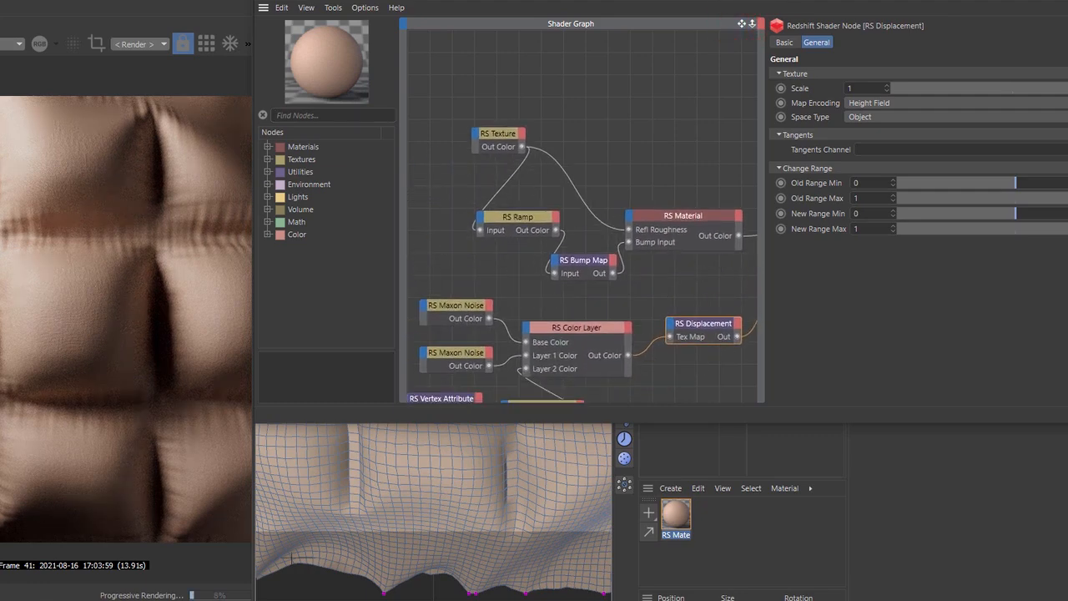
left_click_drag(742, 23, 780, 0)
left_click_drag(507, 229, 493, 310)
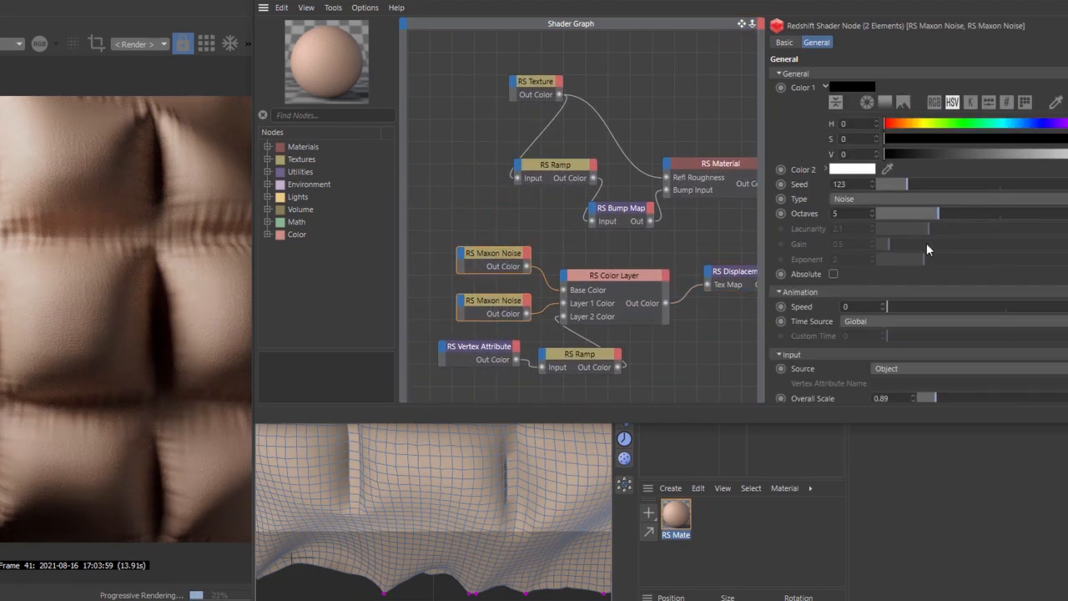
scroll(918, 234, "down", 2)
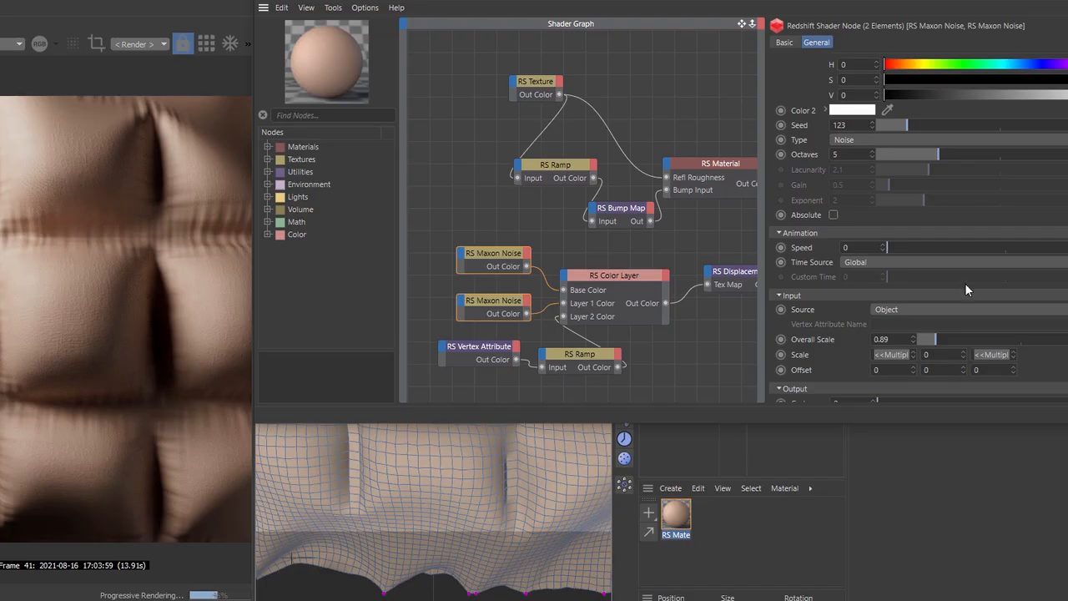
left_click_drag(935, 344, 922, 342)
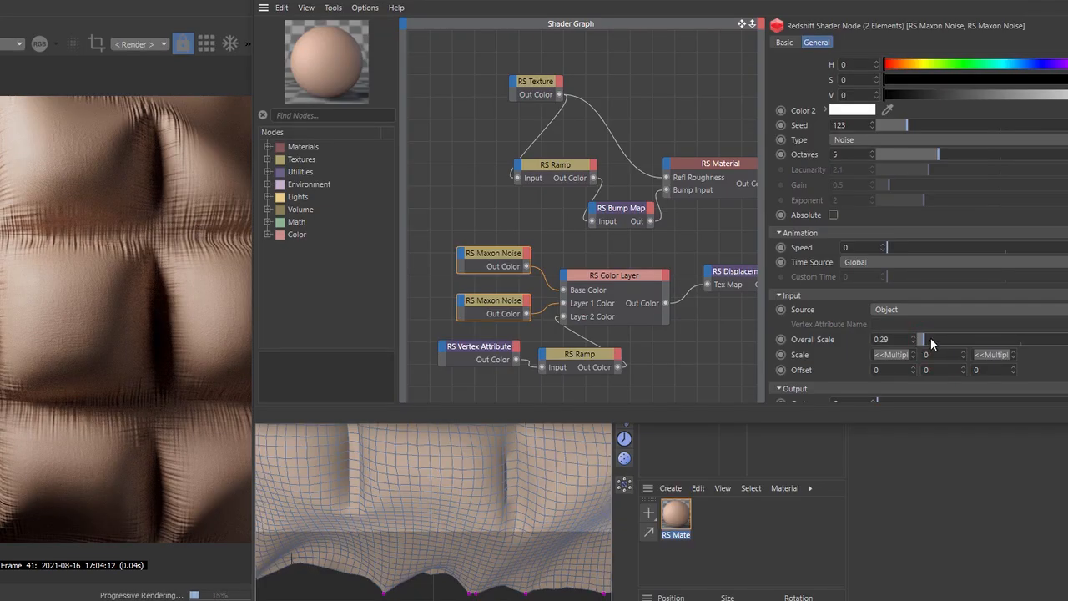
left_click(926, 336)
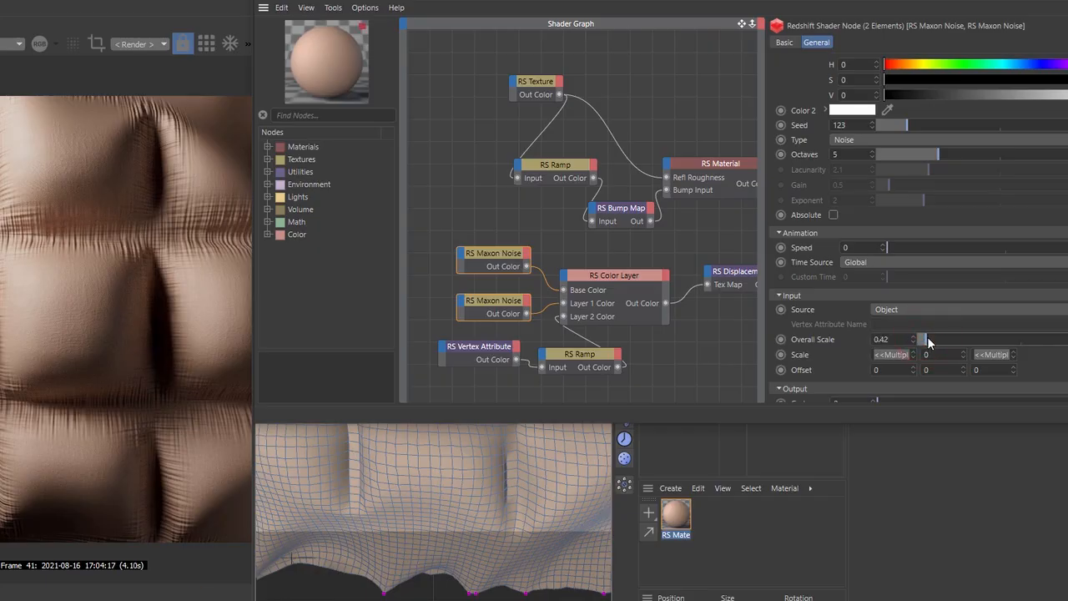
left_click_drag(931, 337, 929, 338)
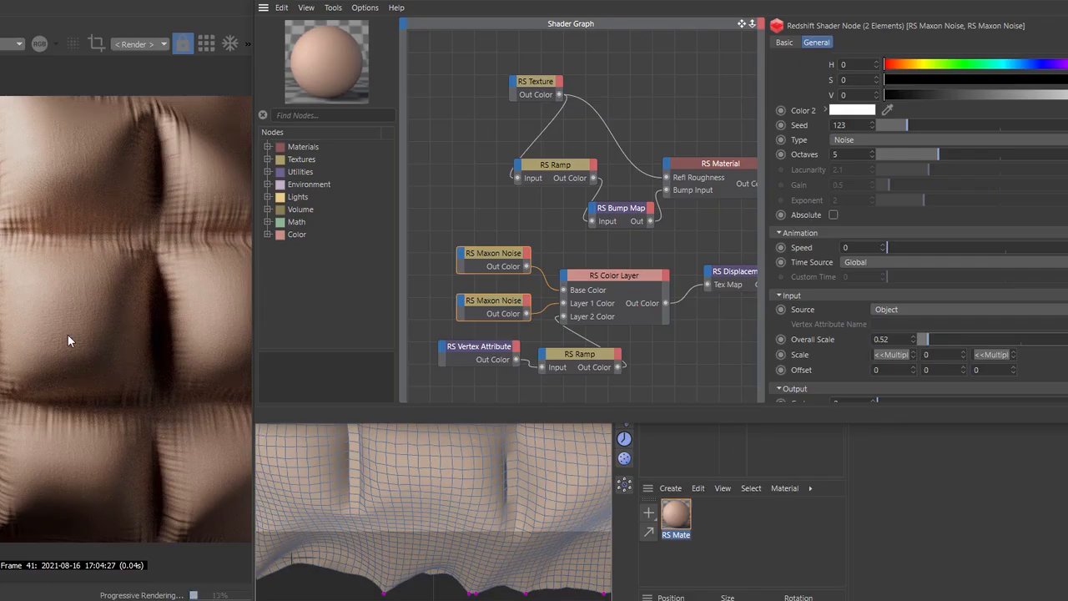
left_click(732, 26)
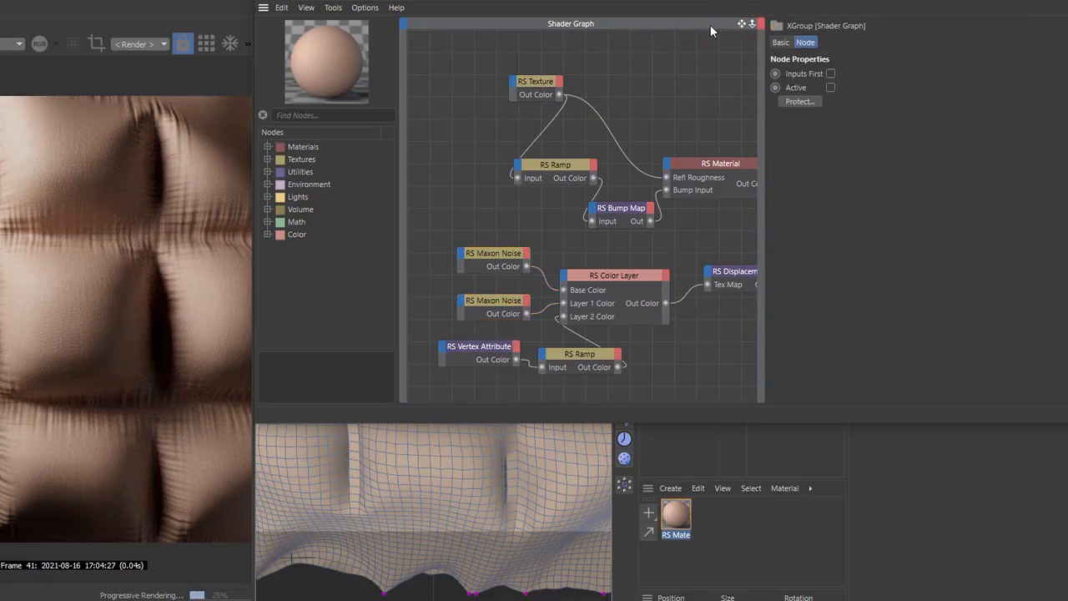
left_click(757, 25)
Switch the Plane's Redshift displacement off and on again to compare its effect in the render
left_click(768, 120)
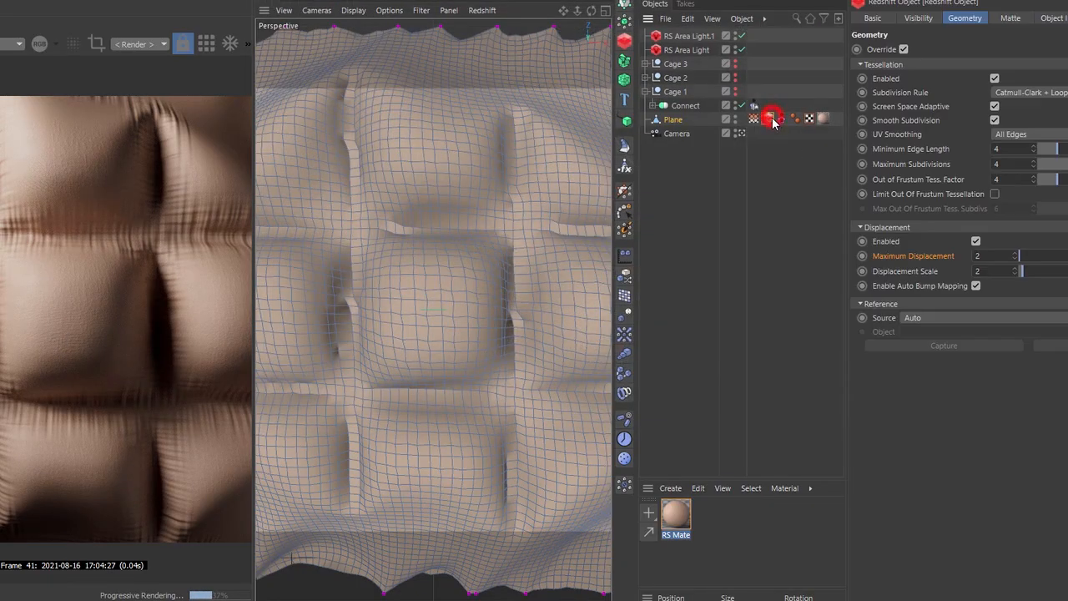
left_click(976, 241)
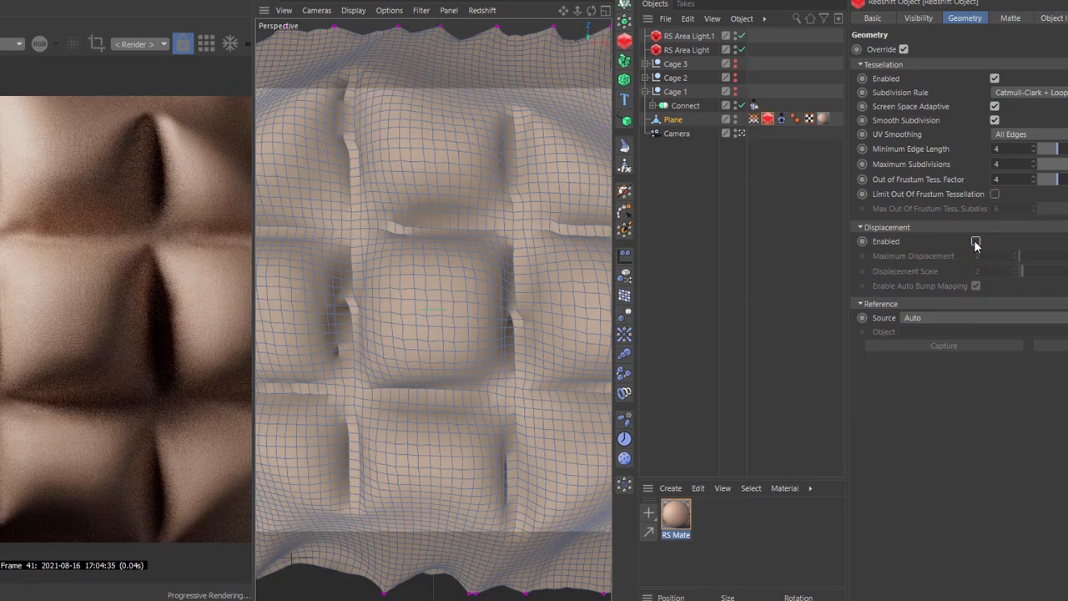
left_click(976, 242)
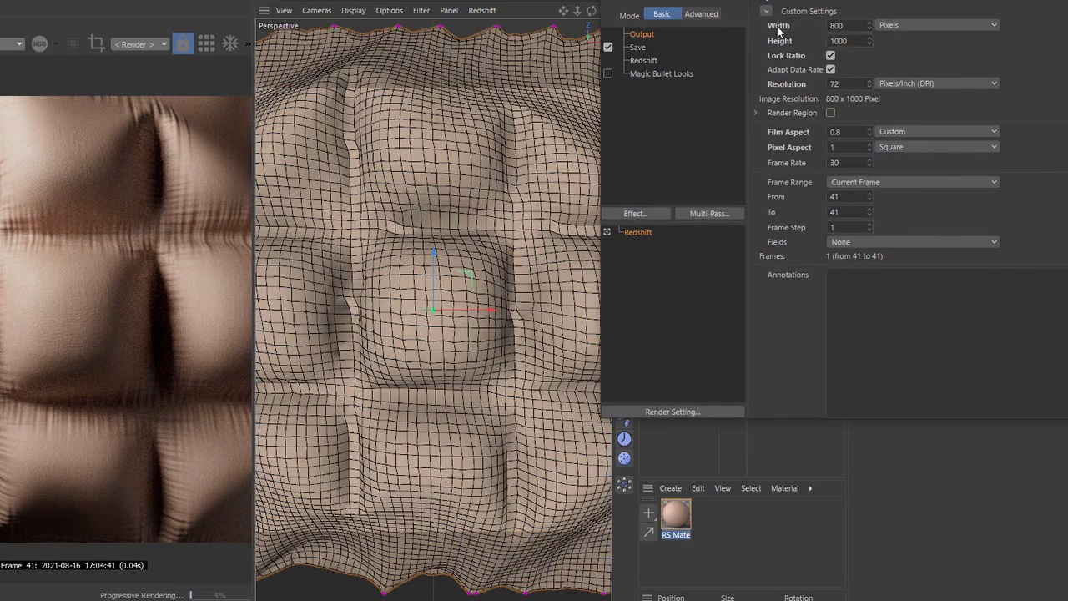
Halve the output Height in the render settings while keeping the aspect ratio locked
left_click(725, 106)
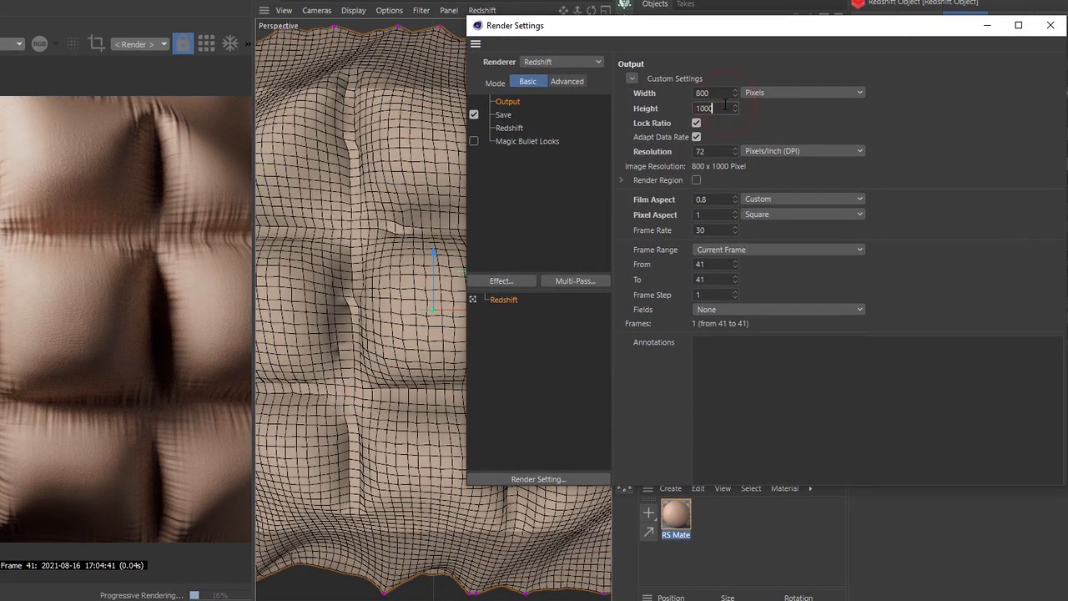
type("/2")
key("Return")
Lower the Redshift Bucket Quality by setting its Threshold to 0.3
left_click(506, 126)
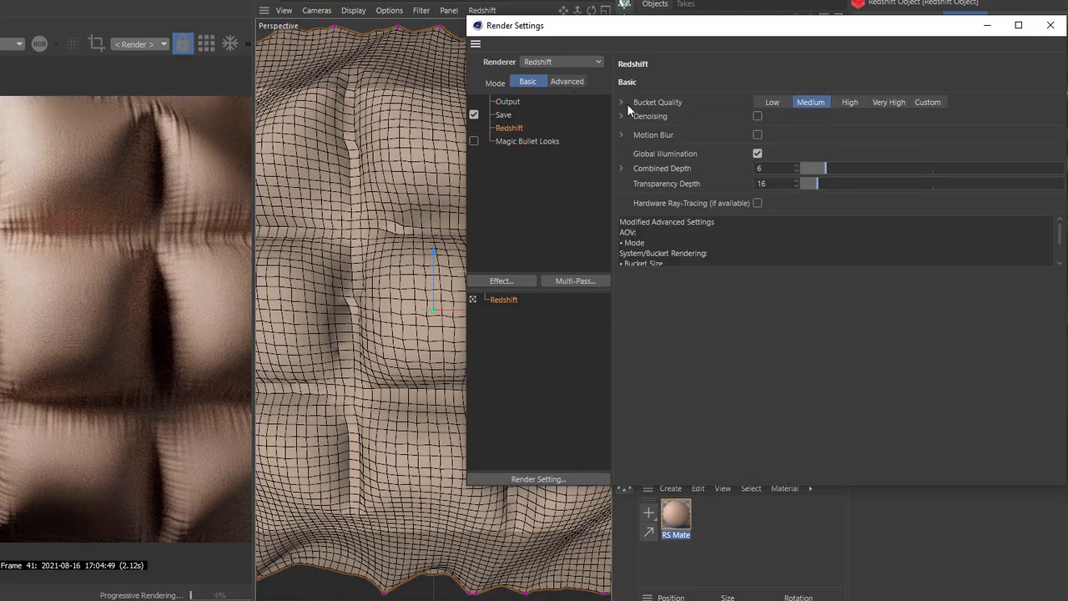
left_click(622, 102)
left_click(773, 102)
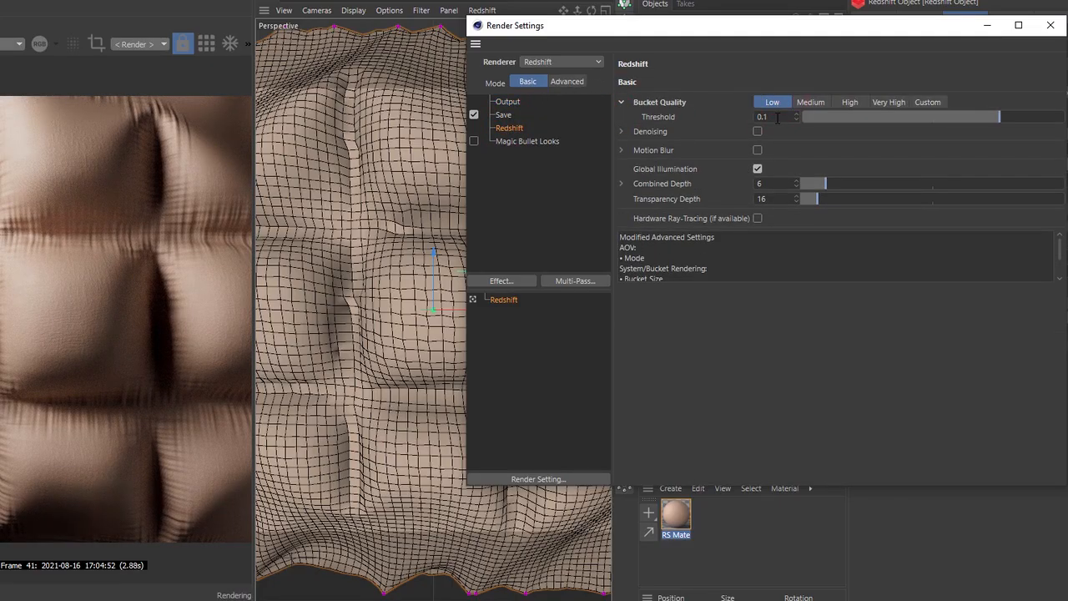
left_click_drag(769, 116, 763, 117)
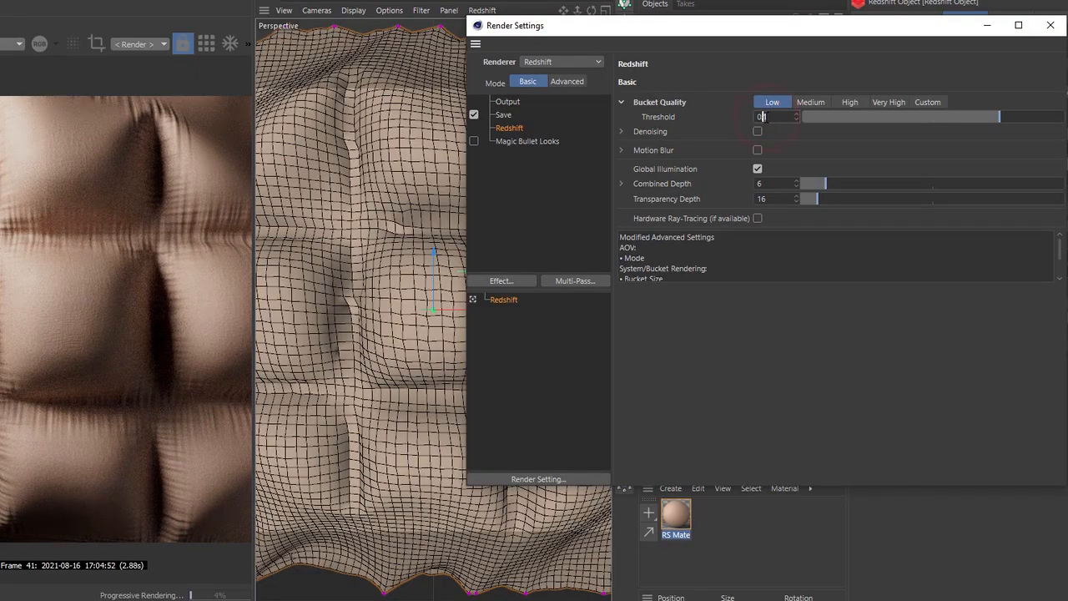
key("Return")
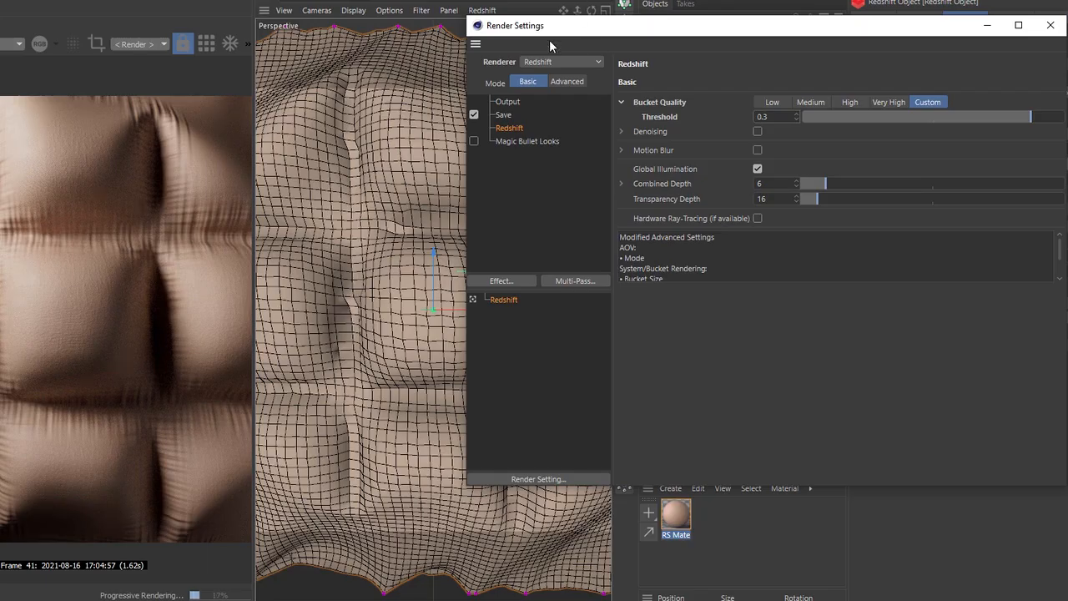
Set the output Frame Rate in the render settings to 90
key("F8")
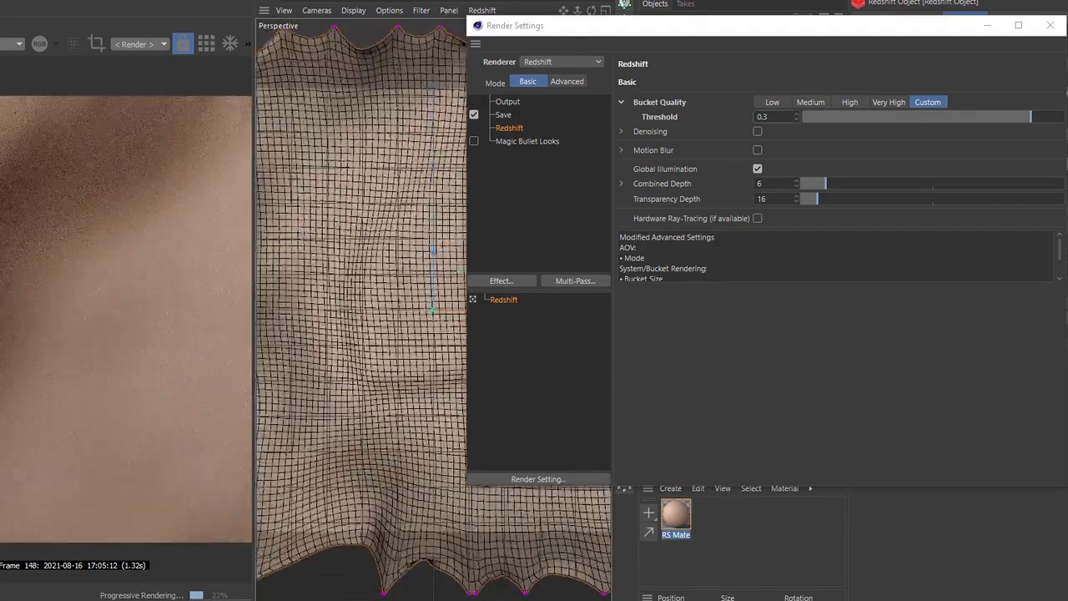
left_click(508, 101)
left_click(716, 280)
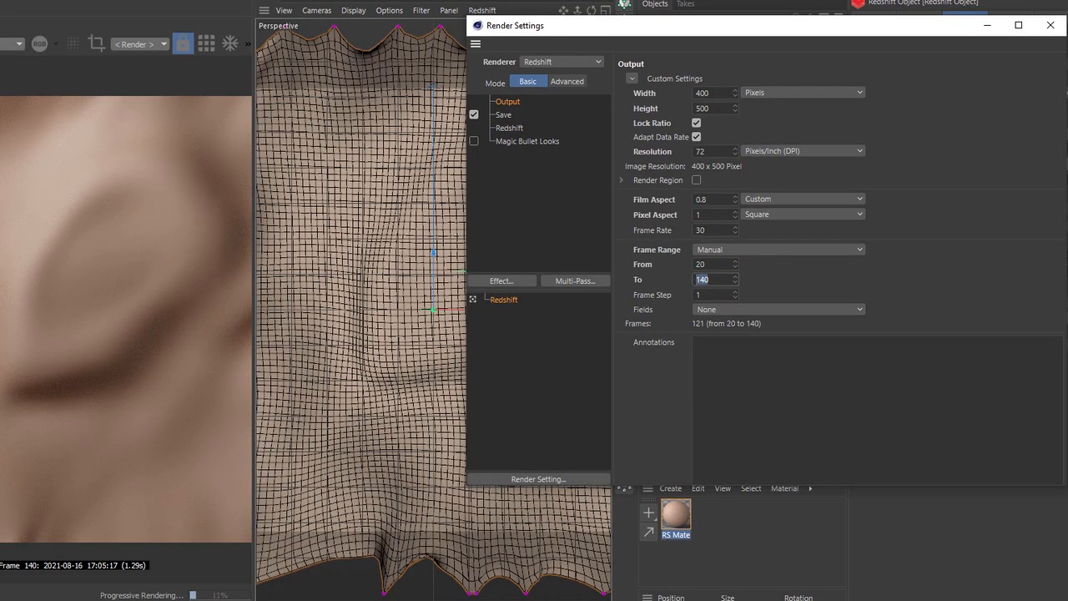
left_click(709, 230)
type("50")
key("Return")
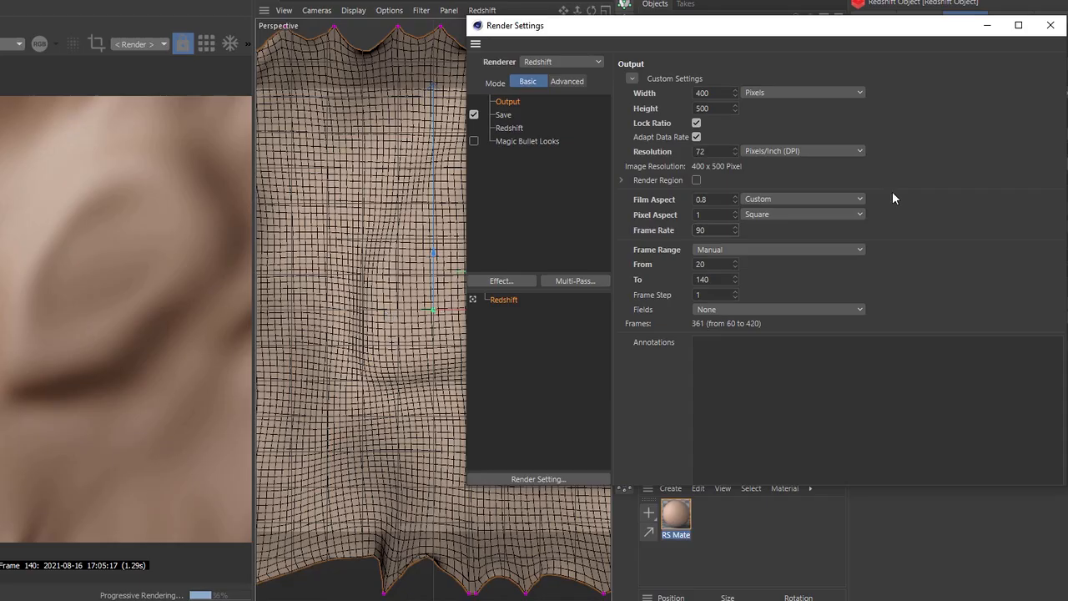
Lower the Redshift ray depths, setting Reflection to 2, Refraction to 0 and Combined Depth to 5
left_click(509, 128)
left_click(622, 183)
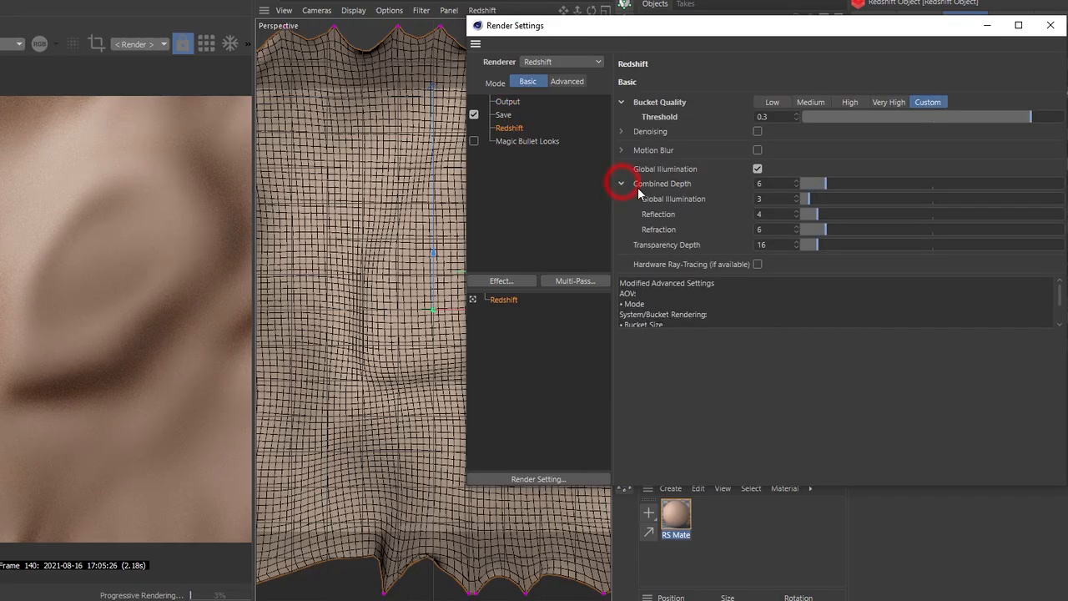
double_click(783, 215)
type("1")
double_click(782, 230)
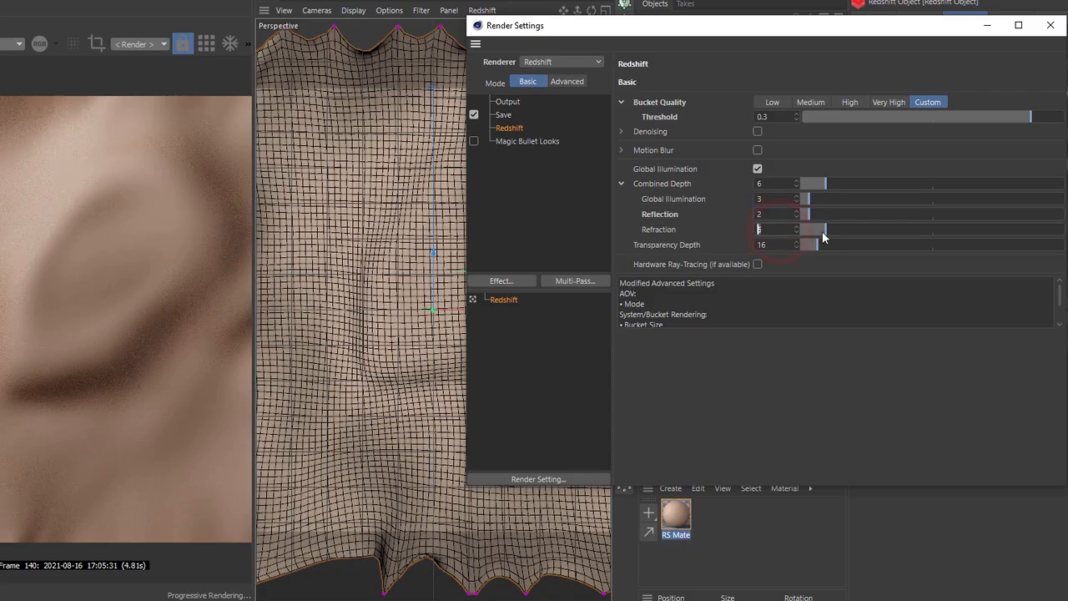
type("0")
key("Return")
double_click(772, 244)
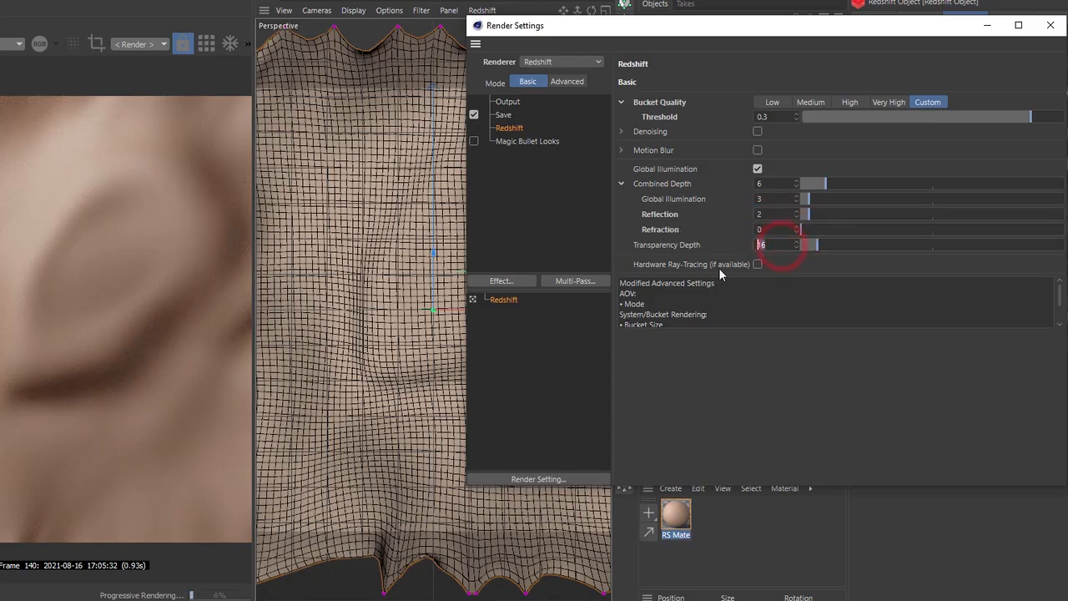
double_click(771, 183)
type("5")
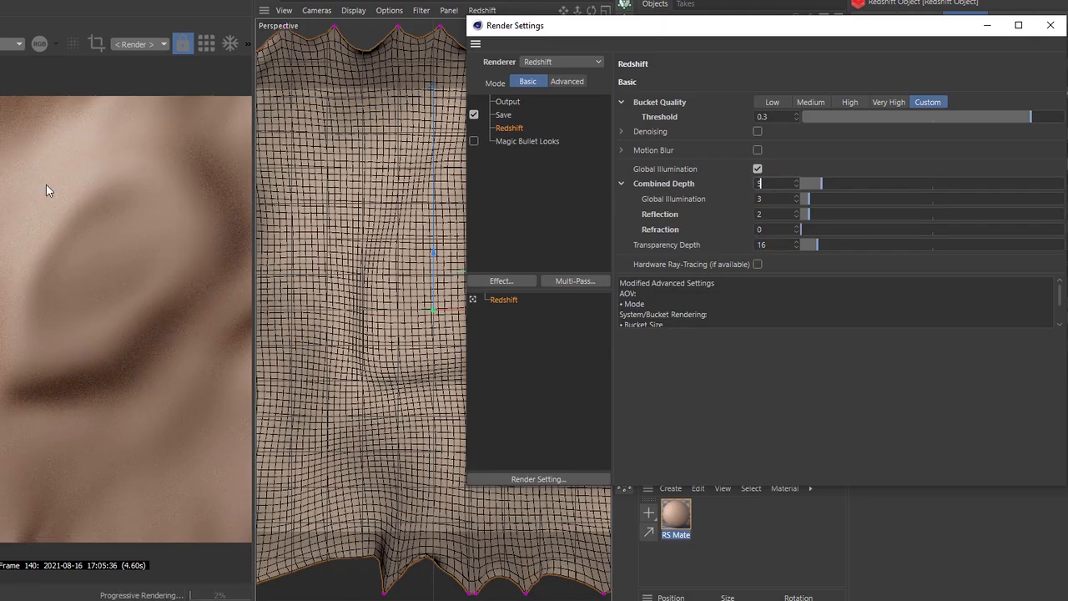
left_click(46, 186)
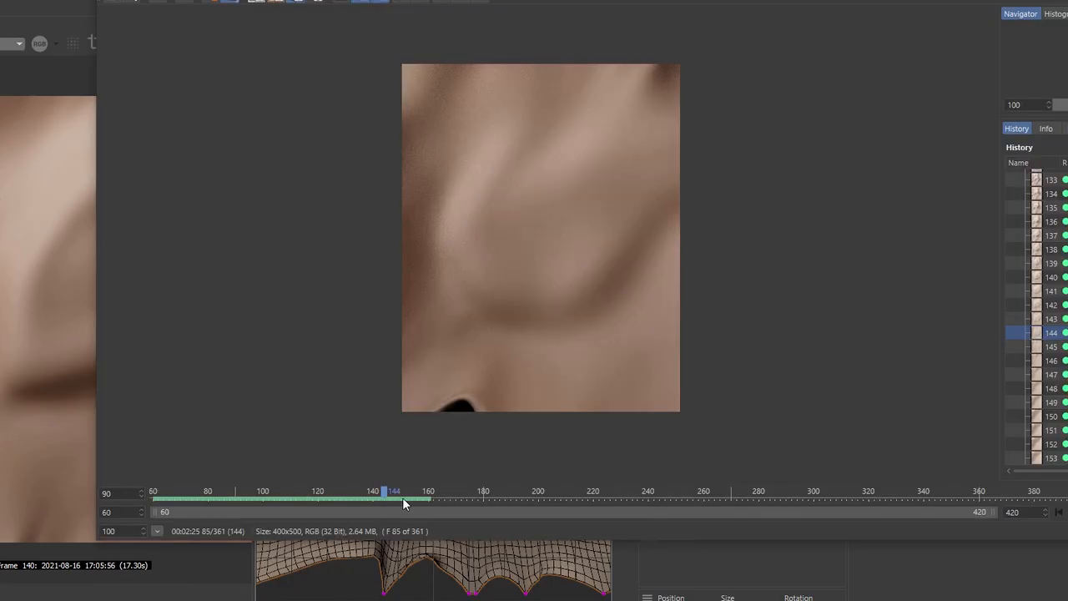
Scrub the rendered sequence back to its beginning and preview the playback over frames 60 to 164
left_click_drag(386, 494, 160, 499)
left_click(182, 5)
left_click(568, 354)
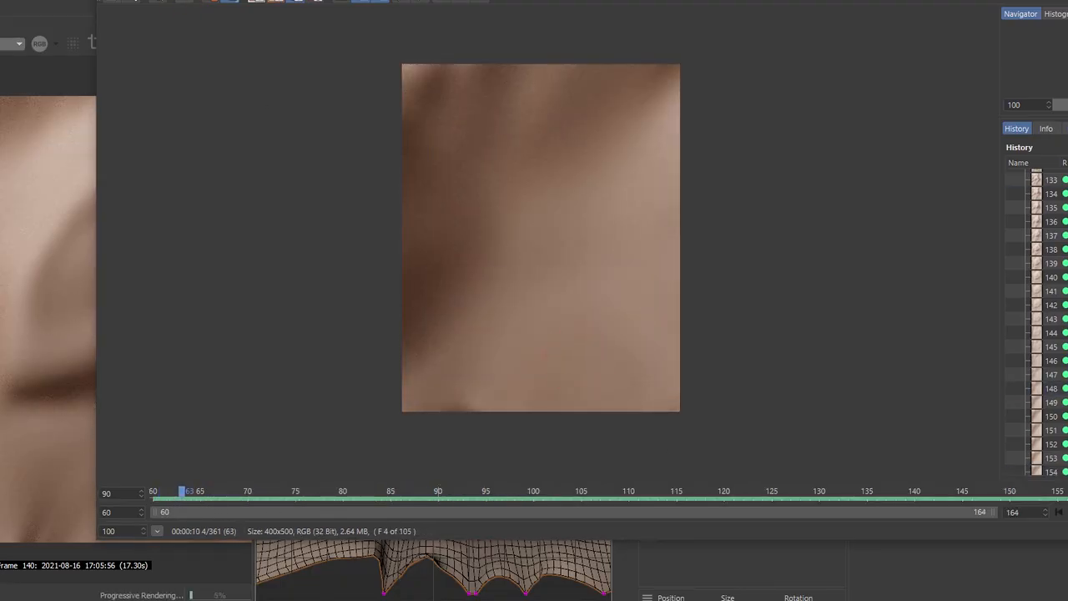
key("space")
key("space")
Set the rendered sequence's playback rate to All Frames and replay it from the first frame
left_click(250, 1)
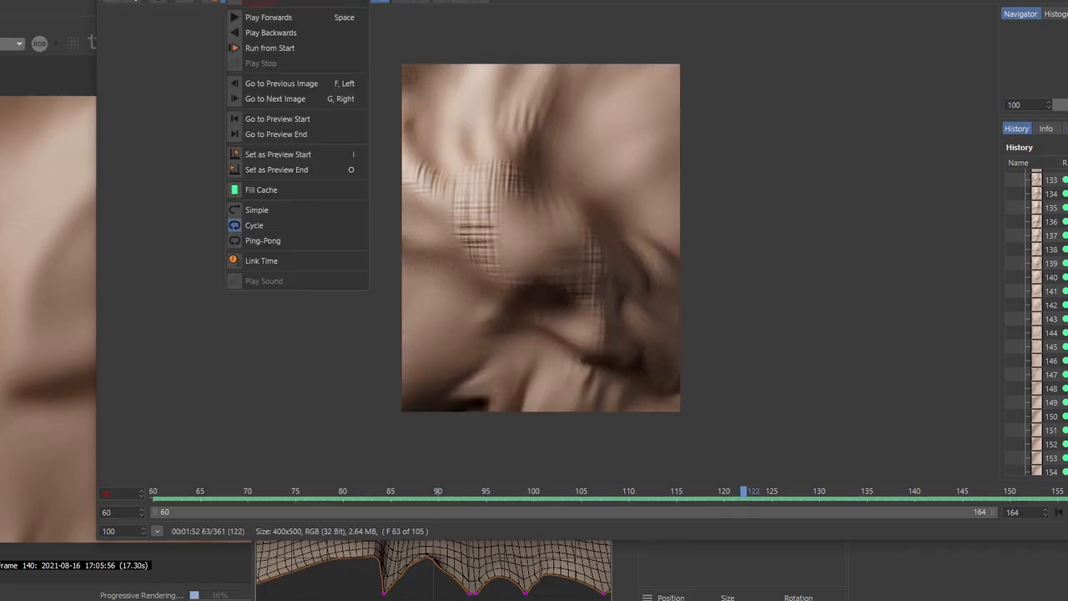
mouse_move(325, 2)
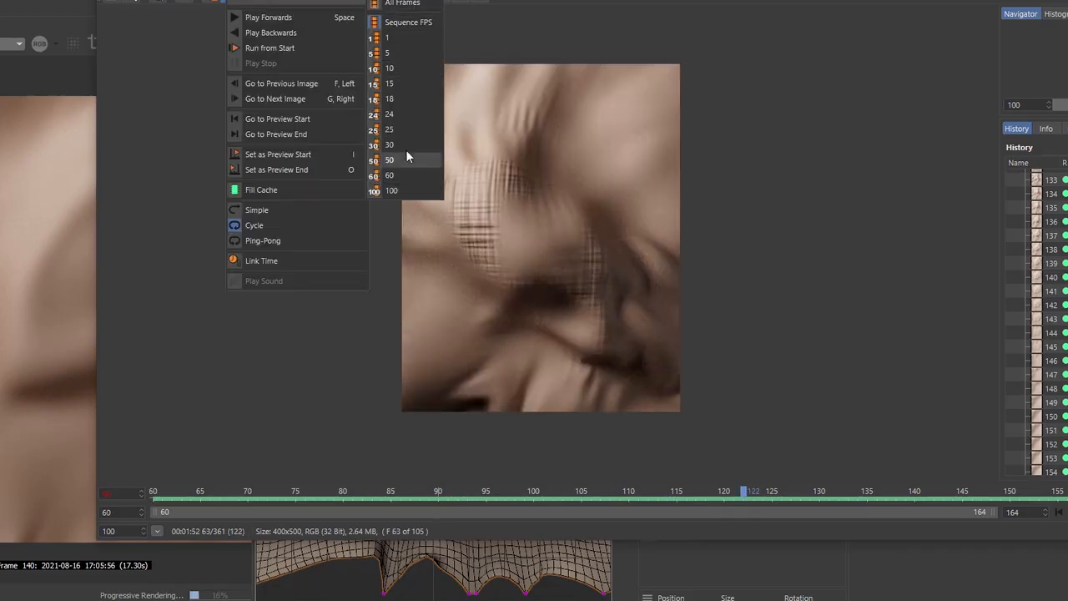
left_click(409, 5)
left_click(1060, 511)
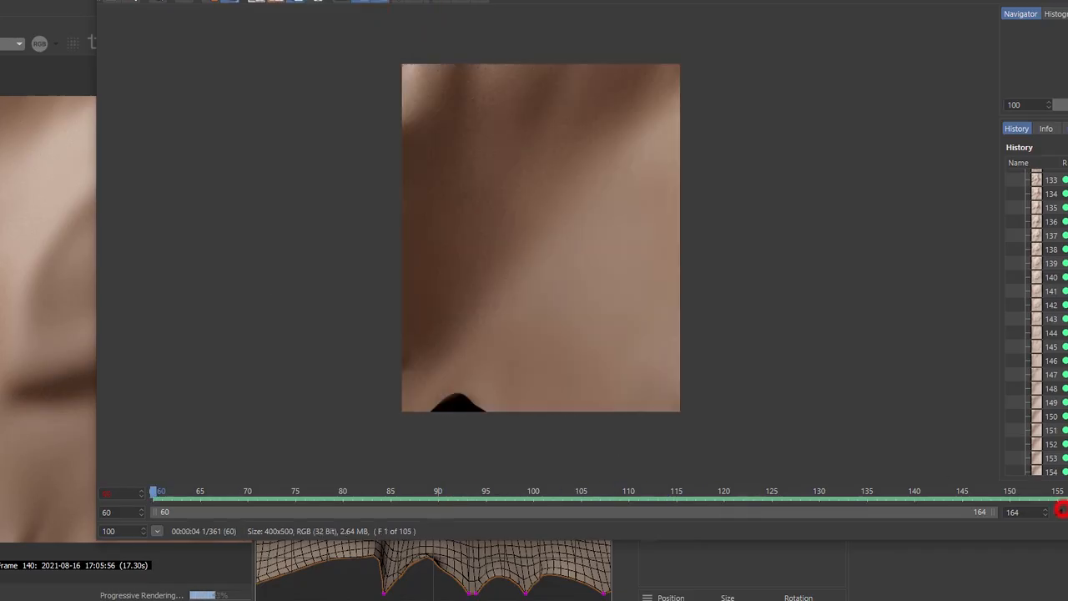
key("space")
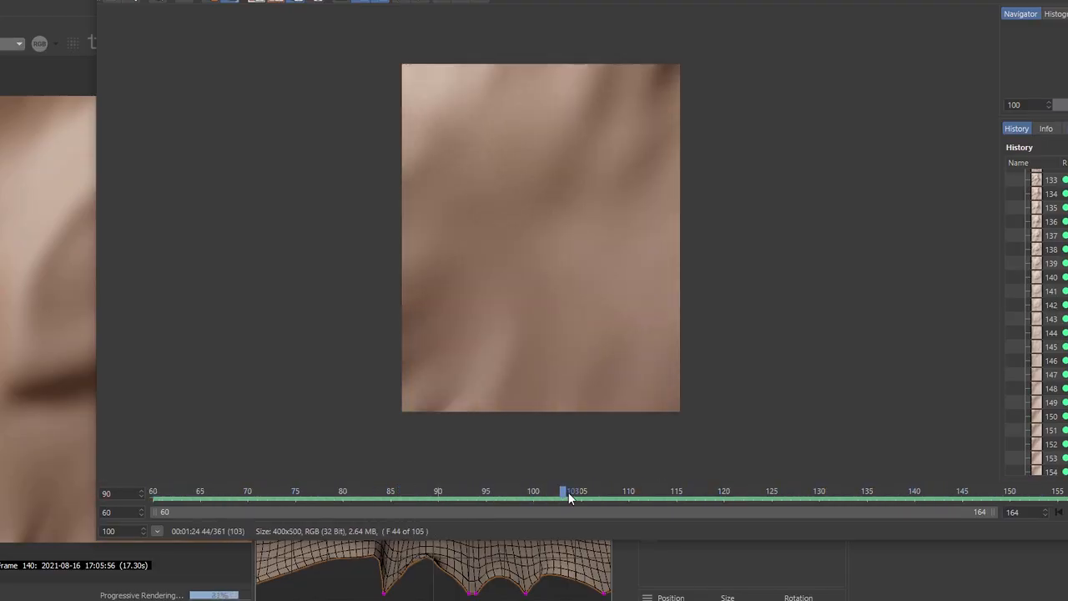
Scrub through the rendered frames to examine the wrinkles around the seams as the cloth puffs up
mouse_move(568, 494)
left_mouse_down()
mouse_move(1030, 496)
mouse_move(859, 508)
mouse_move(811, 499)
left_mouse_up()
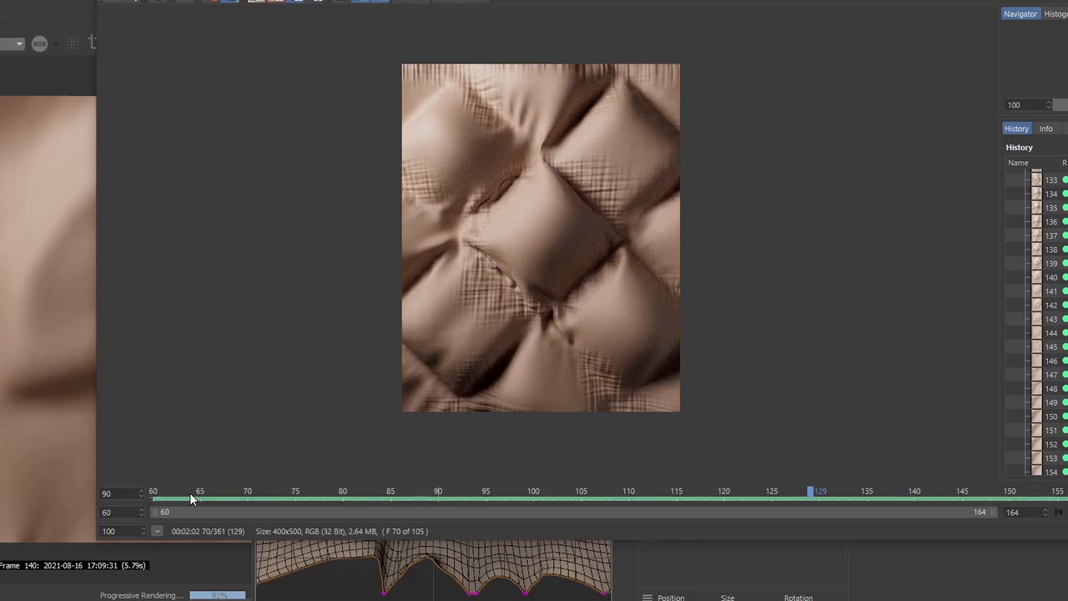
left_click_drag(190, 493, 810, 496)
left_click_drag(824, 488, 1040, 492)
left_click_drag(941, 501, 735, 504)
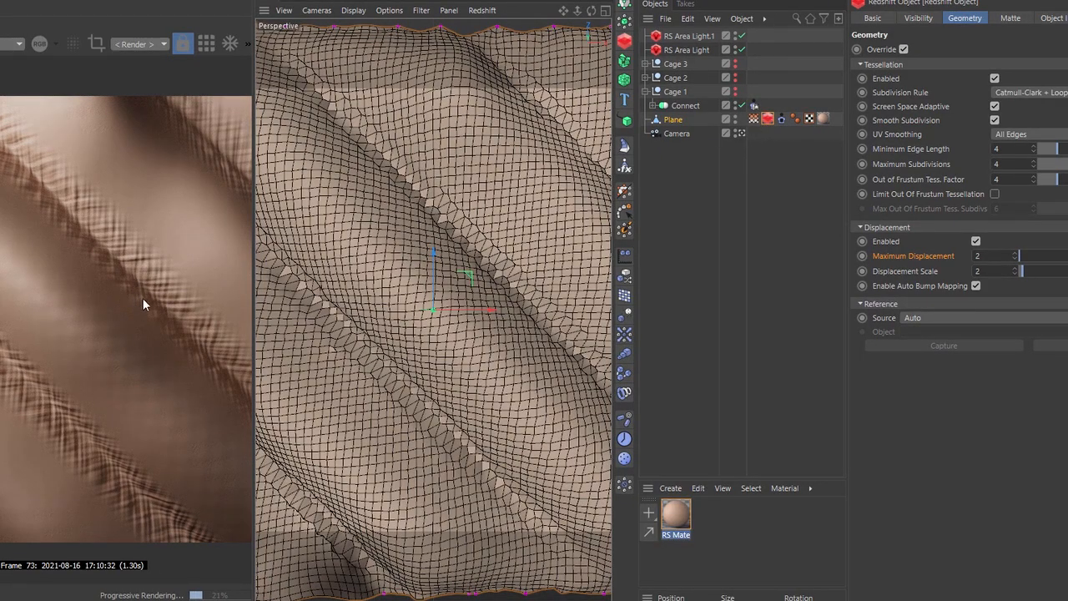
Set the Radius of the middle Connect field layer in the Plane's vertex map to 15, trying 30 first
left_click(754, 119)
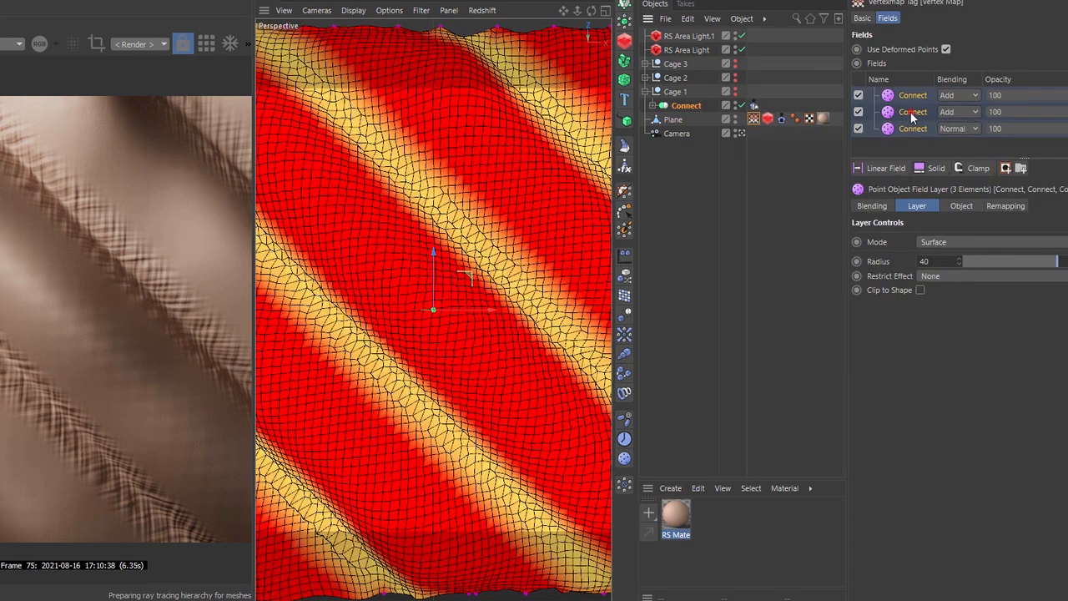
left_click(912, 111)
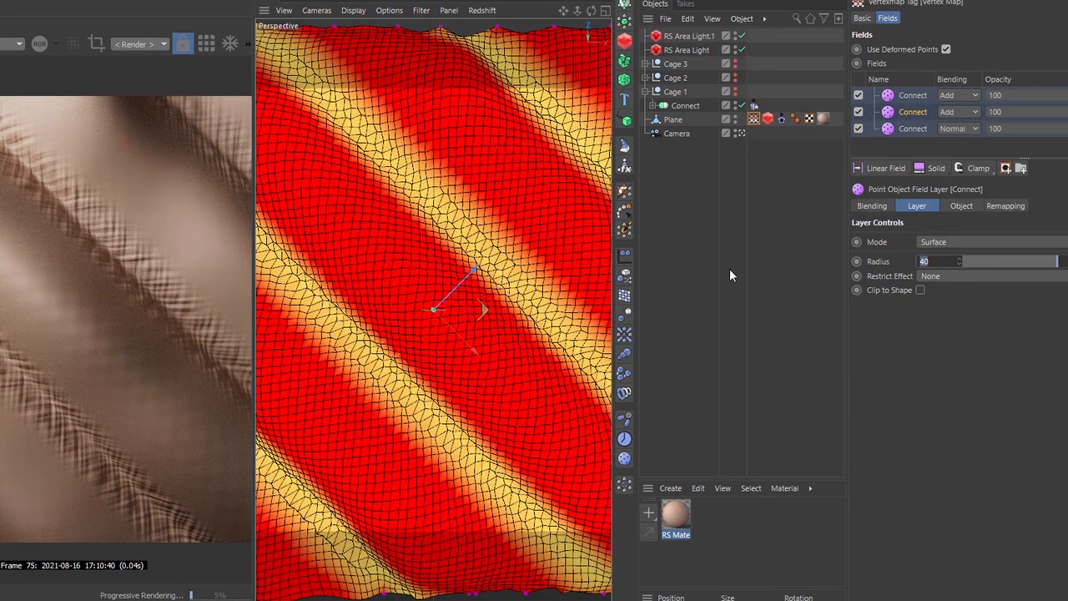
type("30")
key("Return")
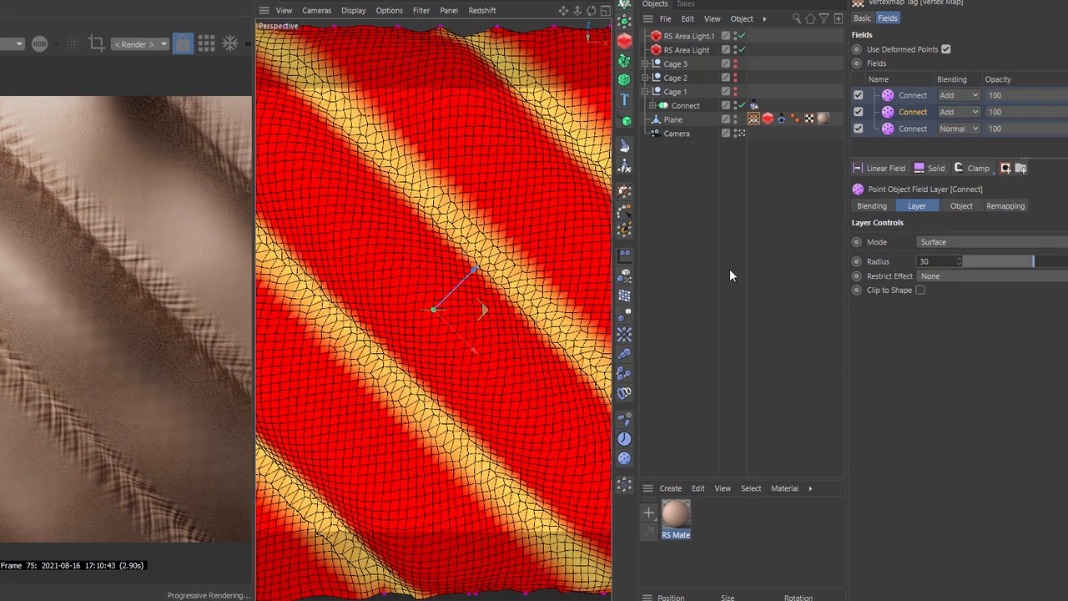
left_click(926, 261)
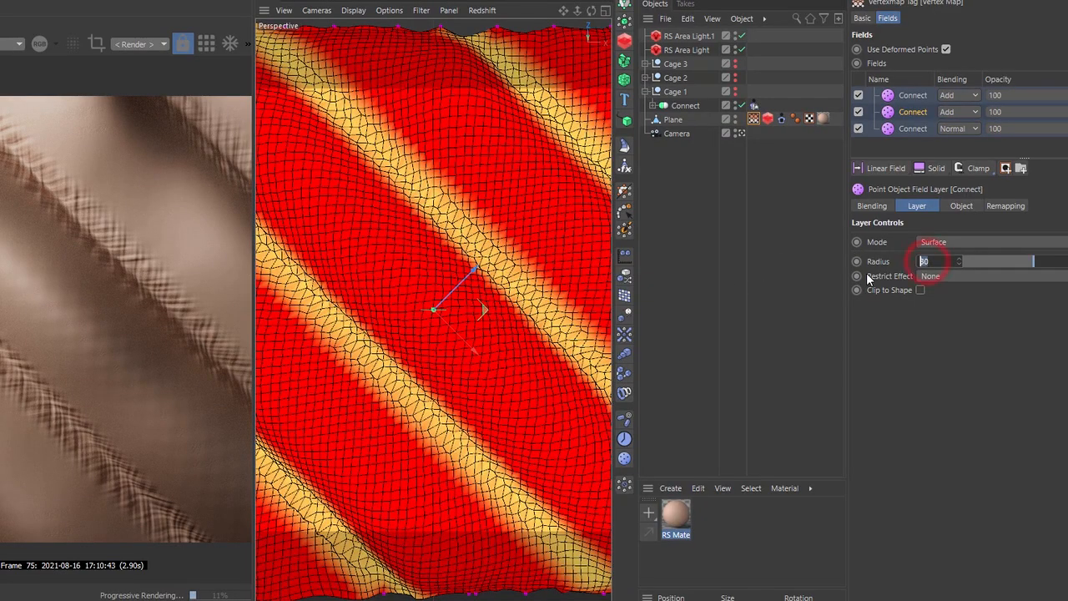
type("15")
key("Return")
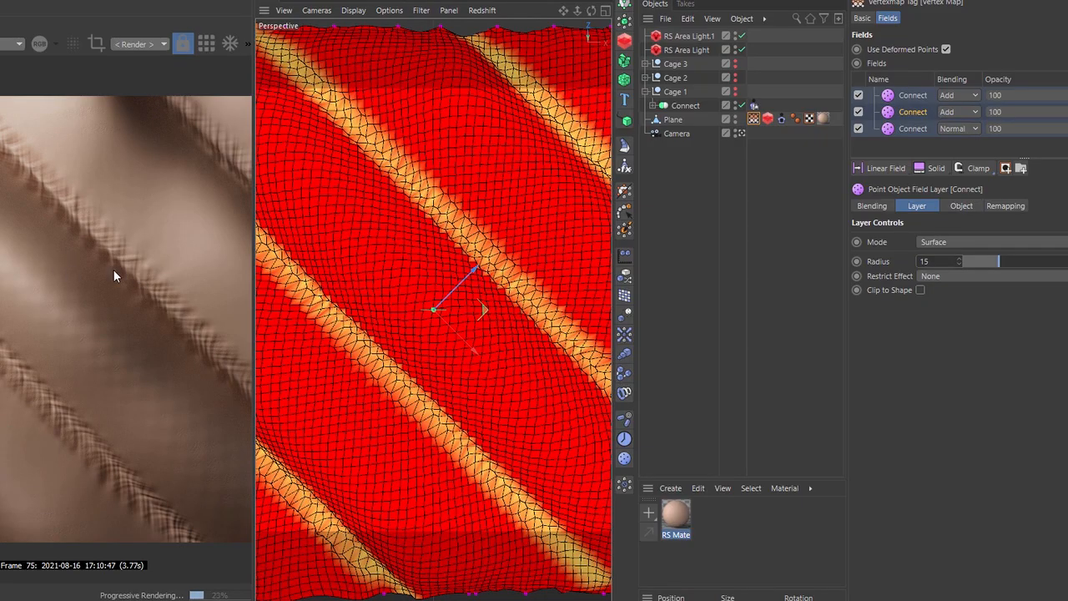
Set the Displacement Scale in the Plane's Redshift Object tag to 1.5
left_click(767, 119)
left_click_drag(987, 272, 932, 282)
type("1")
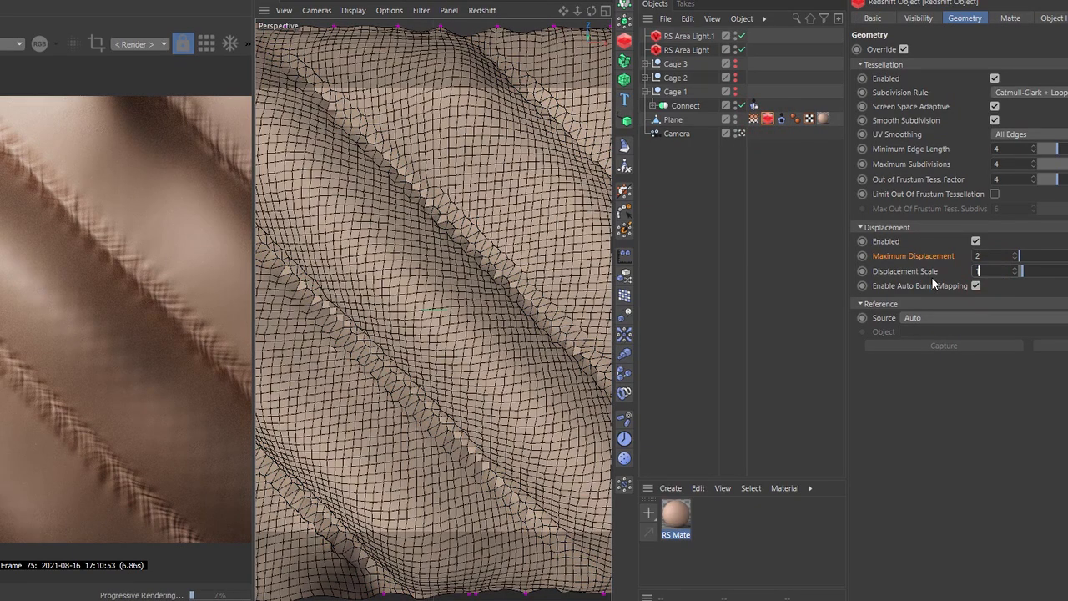
type(".5")
key("Return")
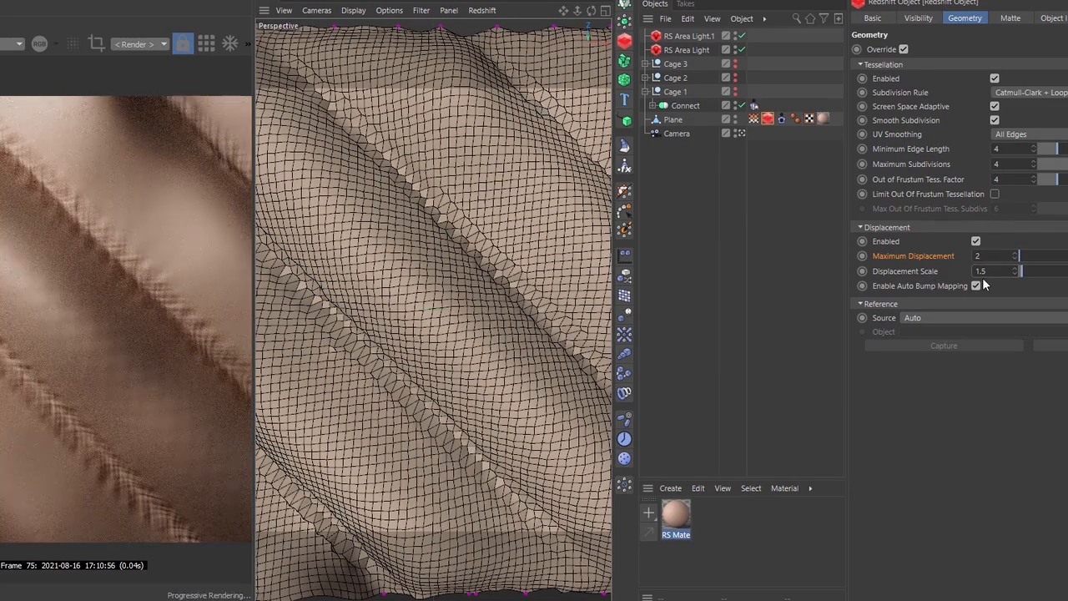
Play the animation to frame 128 and set the Radius of the vertex map's first Connect field layer to 10, trying 15 first
key("F8")
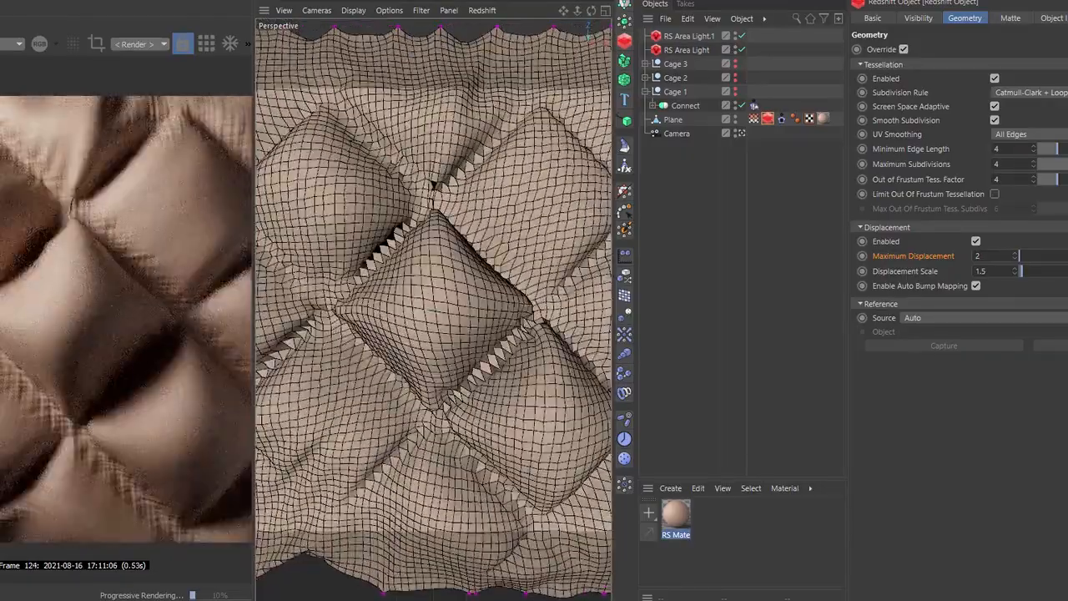
left_click(768, 118)
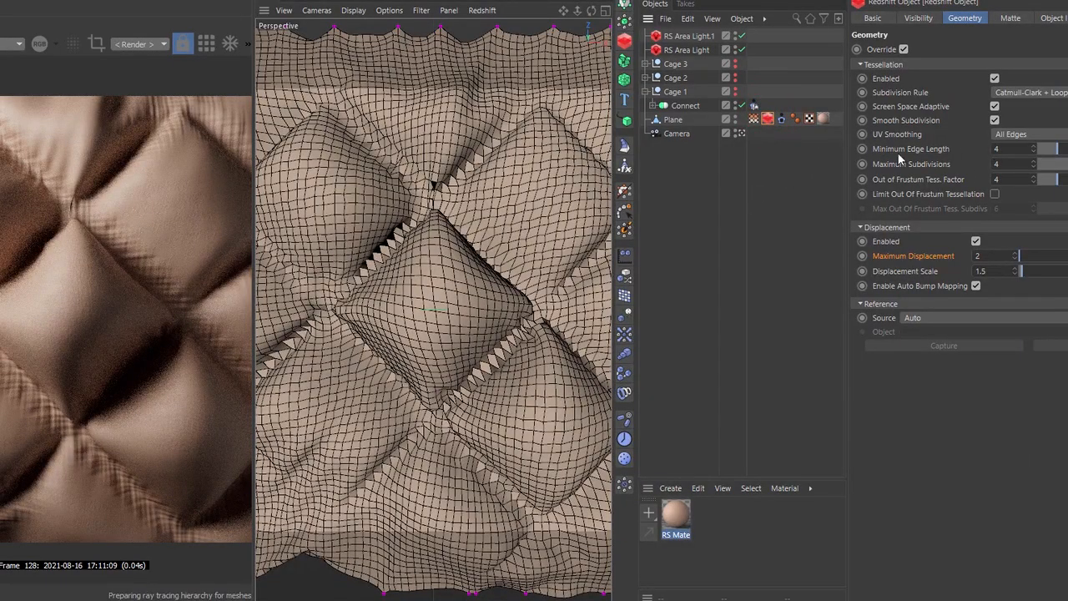
left_click(910, 96)
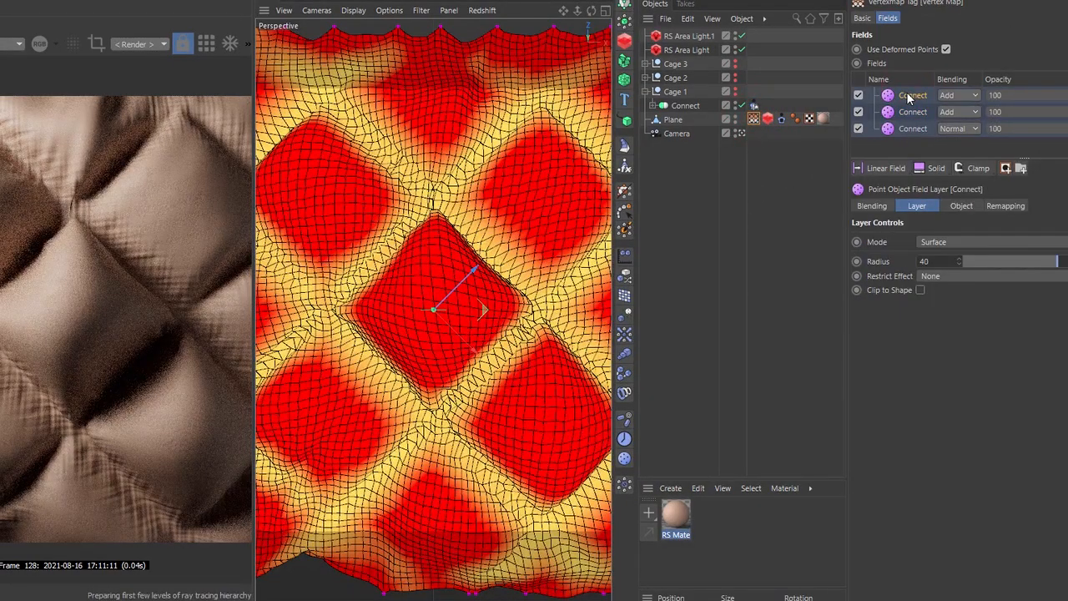
left_click(928, 262)
type("1")
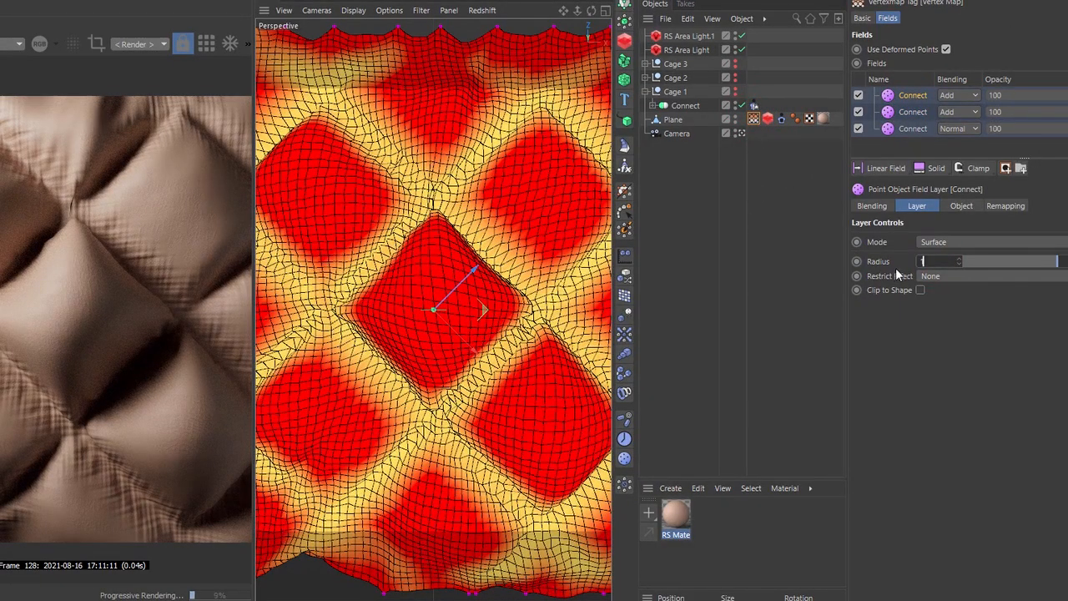
type("5")
key("Return")
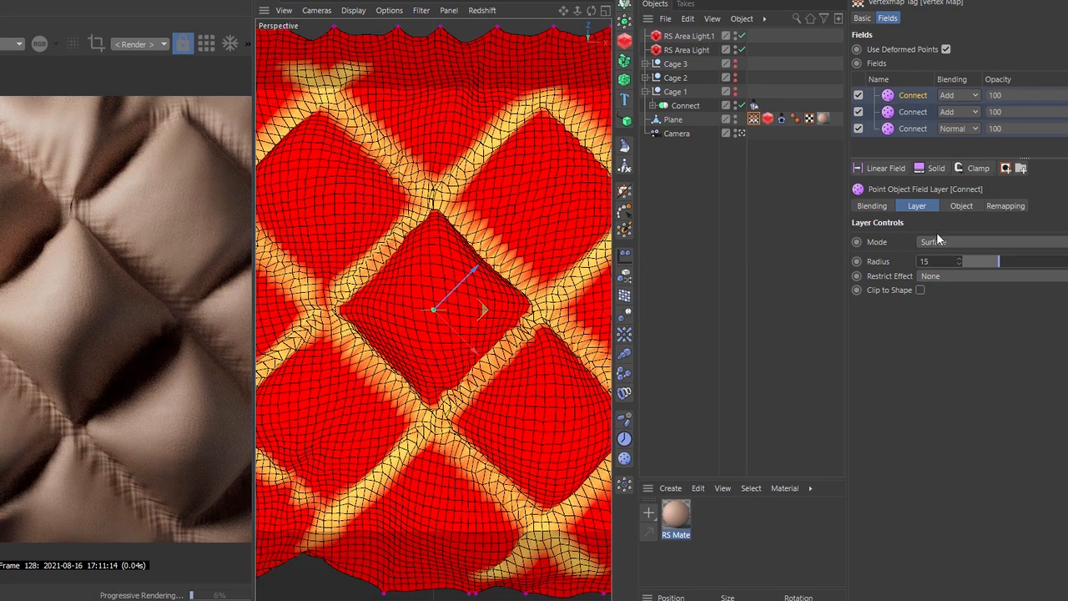
left_click(936, 261)
type("10")
key("Return")
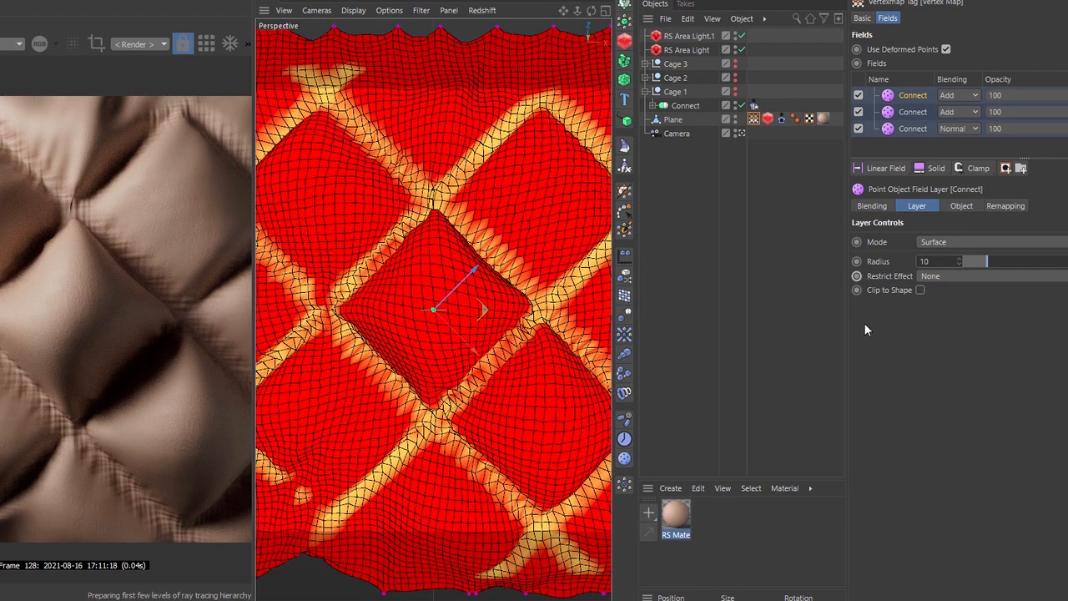
Set the Height Scale of the RS Bump Map node in the RS Material graph to 1.5 and close the graph
left_click(680, 513)
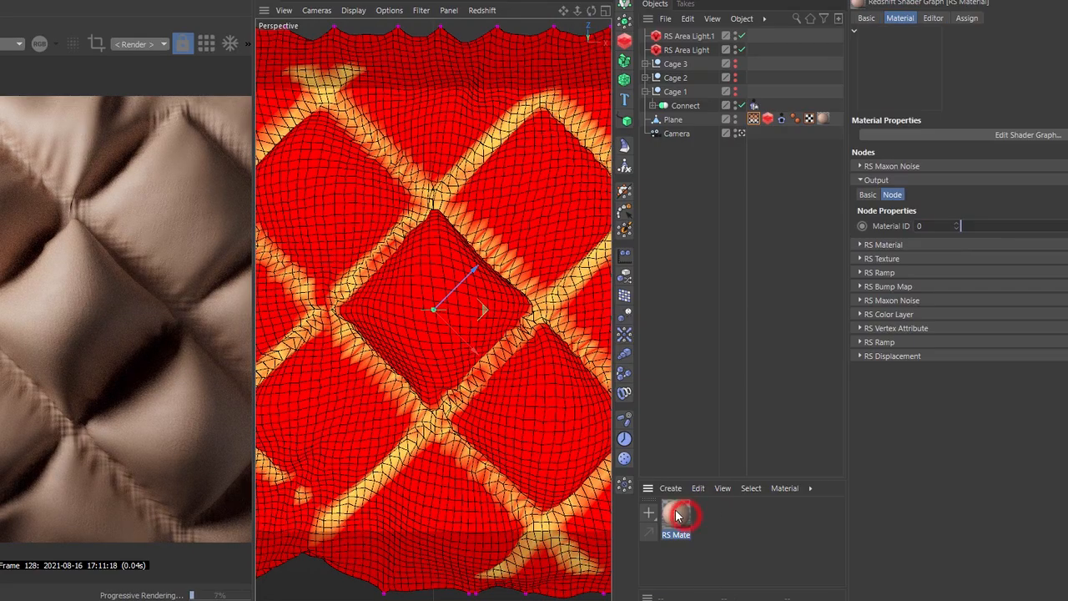
left_click(953, 134)
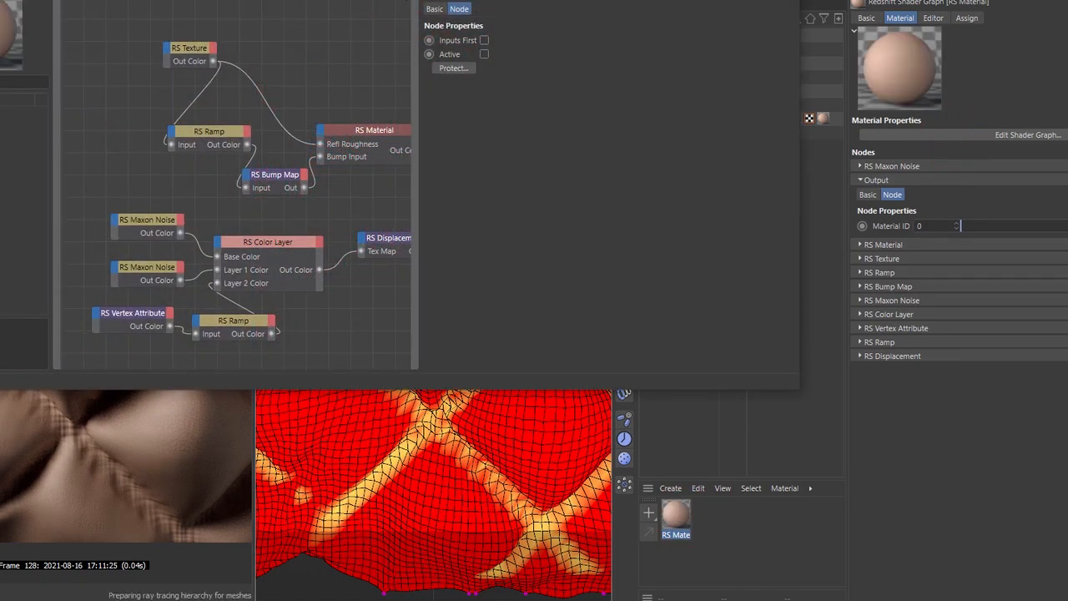
left_click_drag(393, 2, 346, 7)
left_click(162, 185)
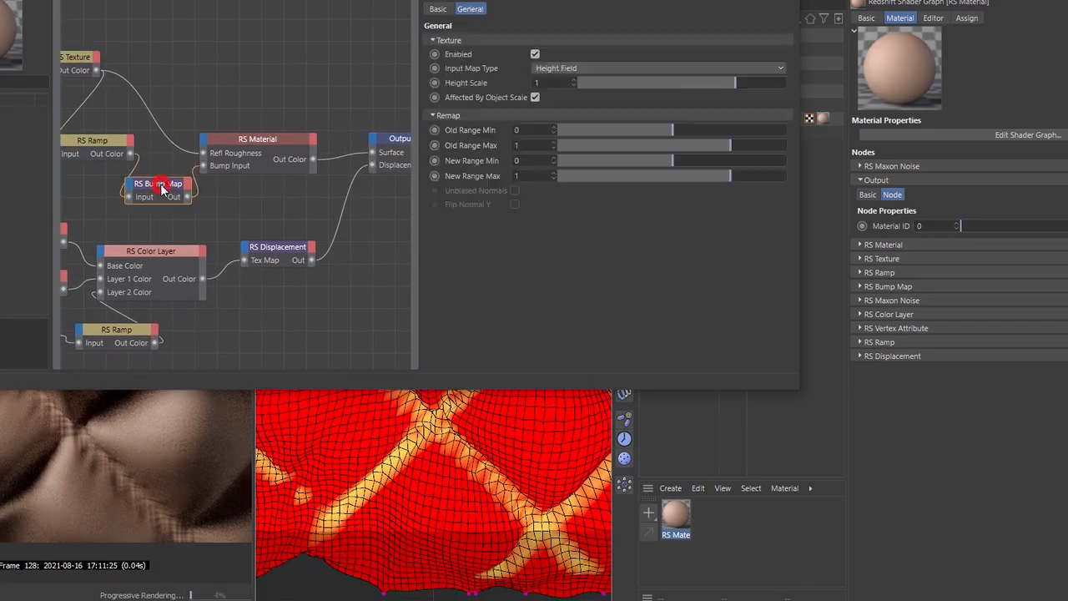
left_click_drag(277, 2, 743, 10)
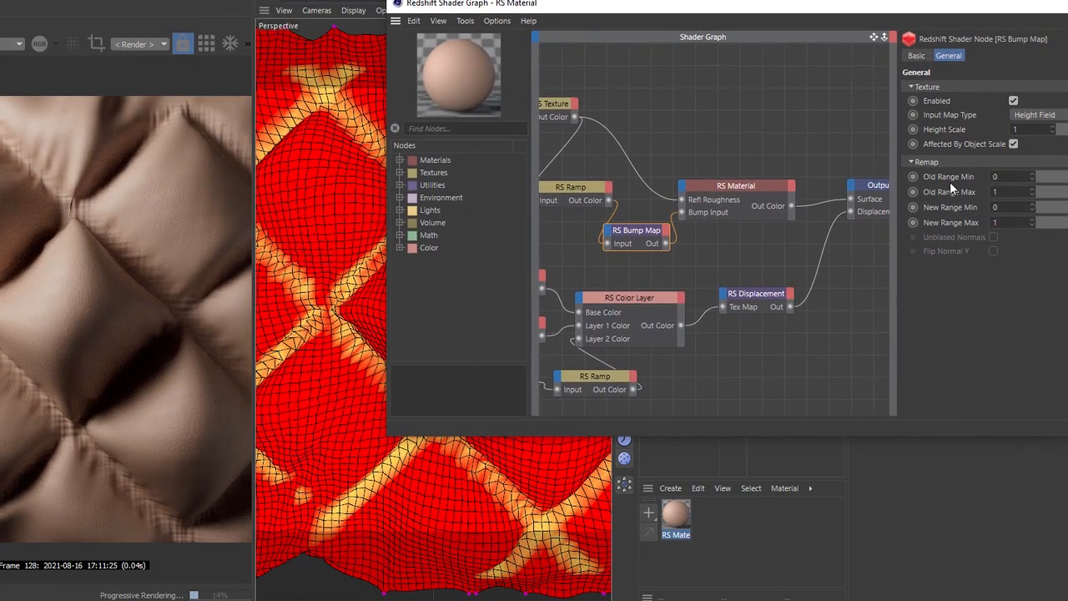
double_click(1036, 129)
type("1.5")
key("Return")
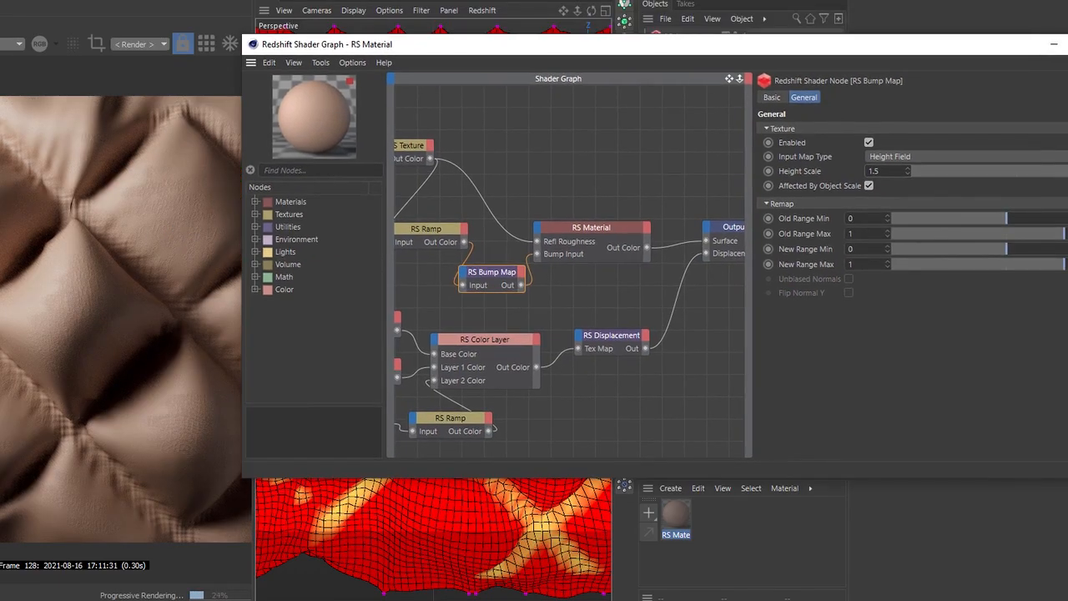
left_click(510, 278)
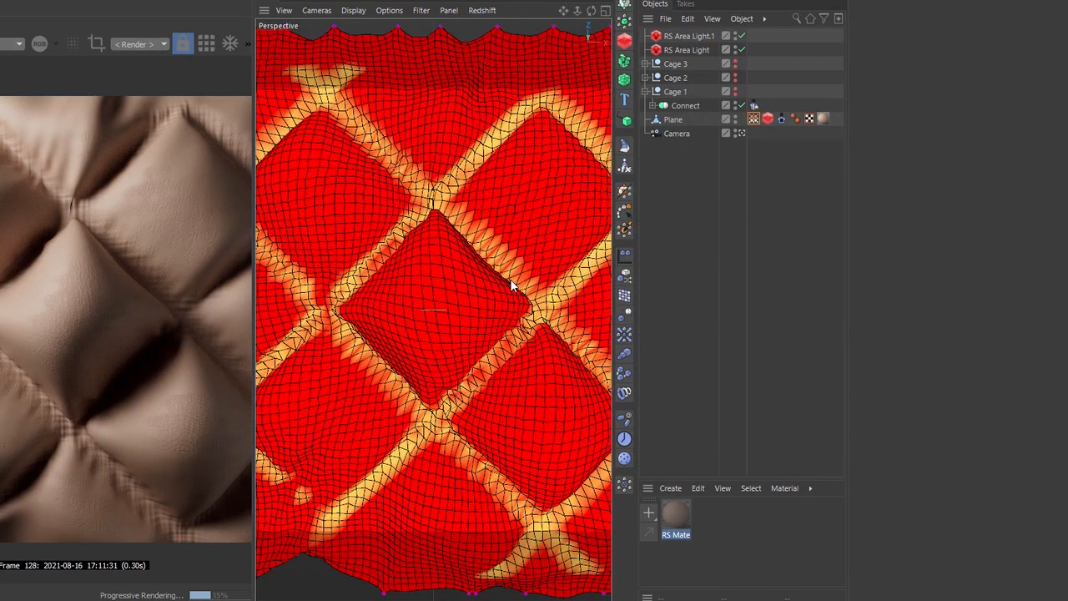